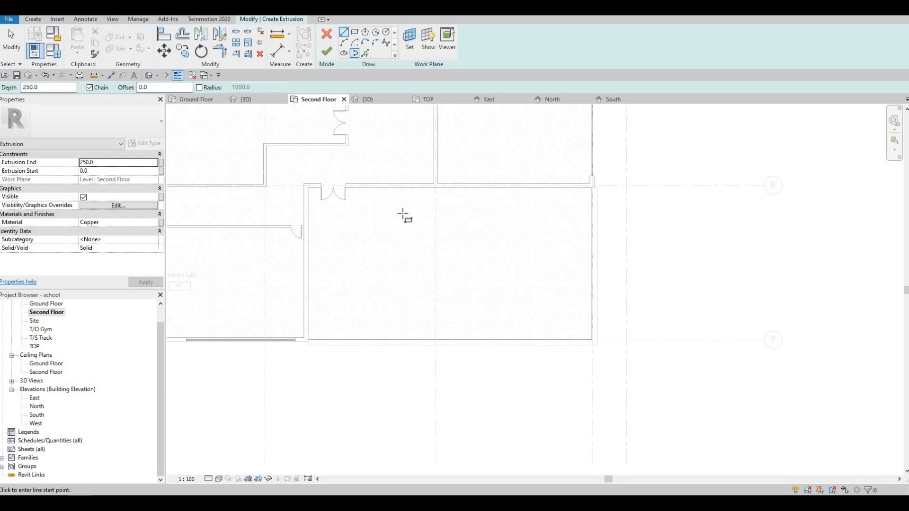
- Sketch the planter's outer rectangle, 3400 mm wide, on the second-floor terrace below the double door
left_click(406, 322)
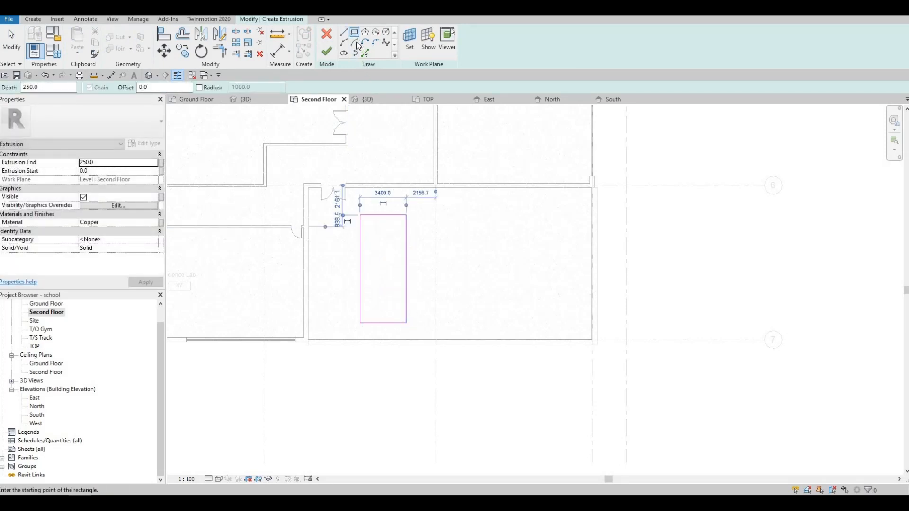
left_click(177, 88)
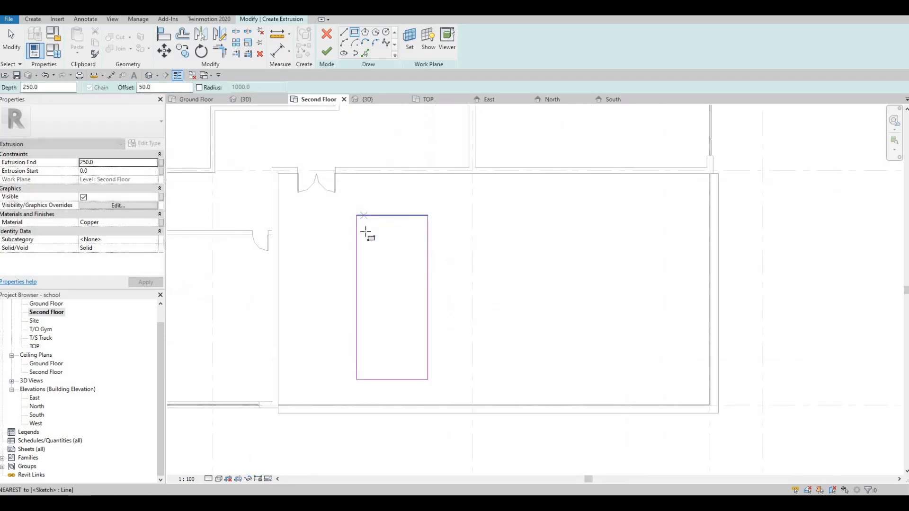
scroll(367, 233, "up", 2)
left_click(423, 355)
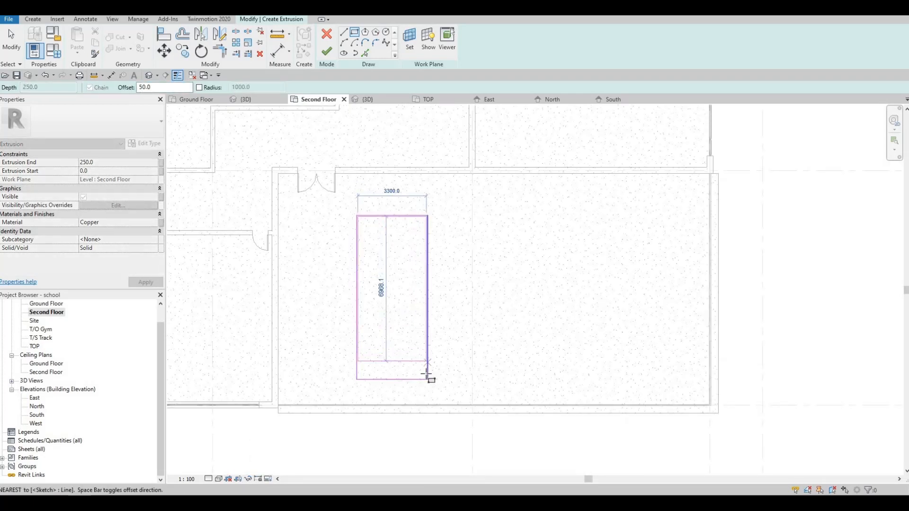
- Sketch an inner rectangle 100 mm inside the planter's outer rectangle, measuring 3200 by 7700 mm
left_click_drag(152, 87, 3, 94)
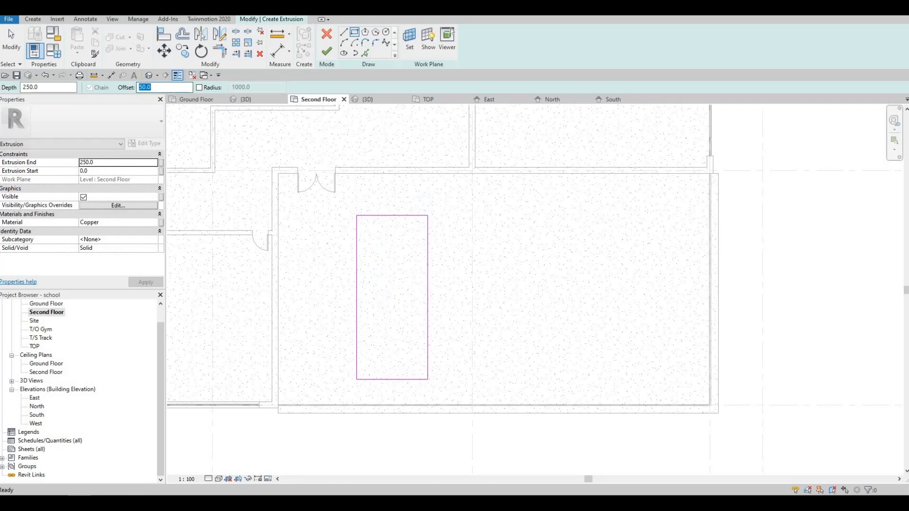
left_click(357, 216)
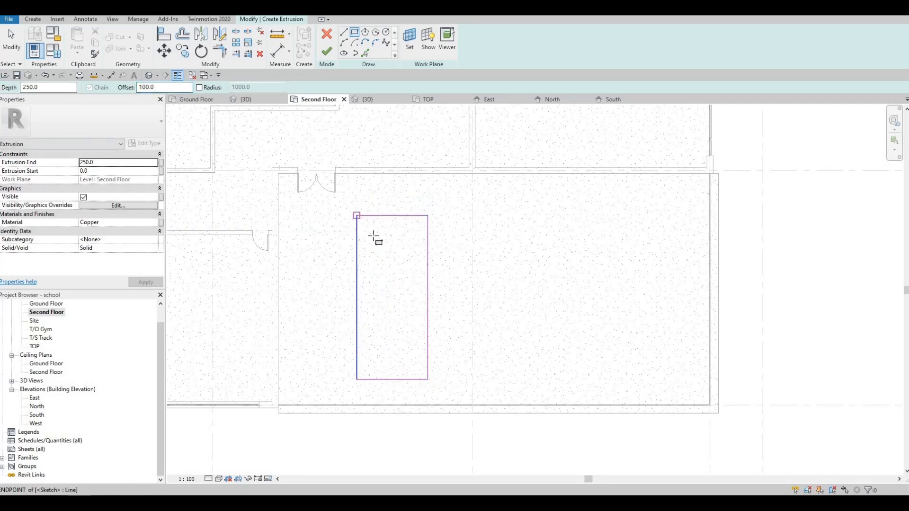
left_click(427, 378)
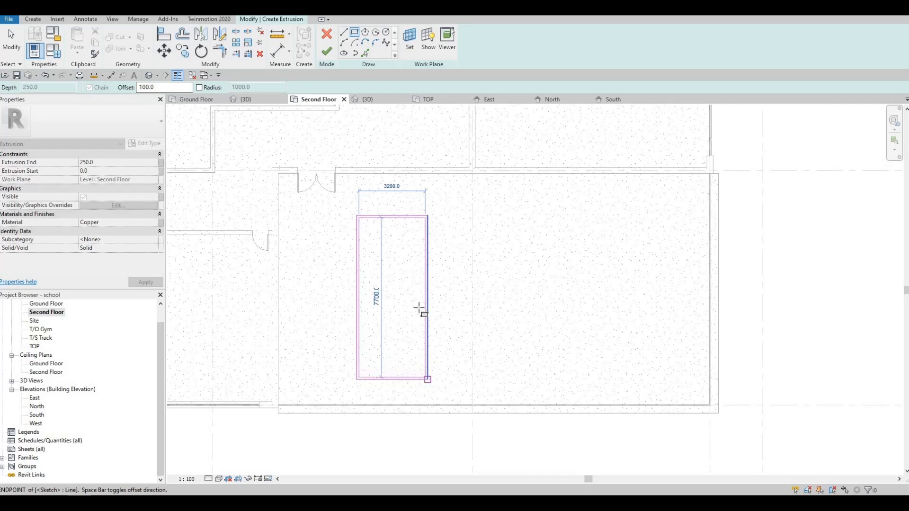
scroll(360, 138, "up", 1)
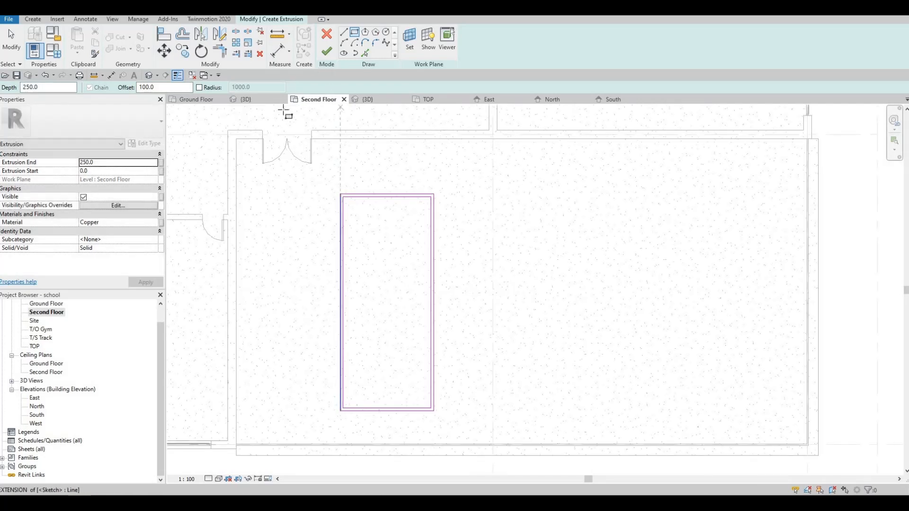
- Assign the Concrete, Precast material to the planter wall and finish its 250 mm extrusion
left_click(152, 222)
left_click(153, 222)
scroll(155, 206, "down", 3)
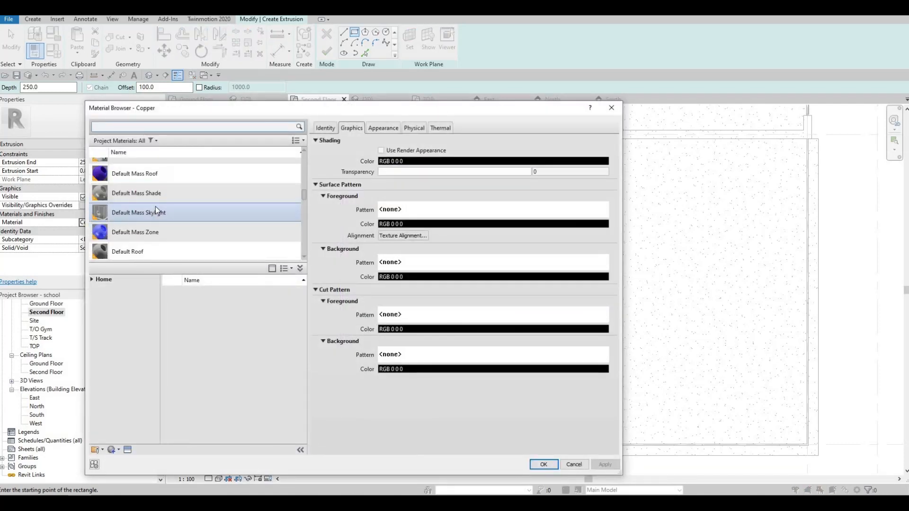
scroll(155, 214, "up", 3)
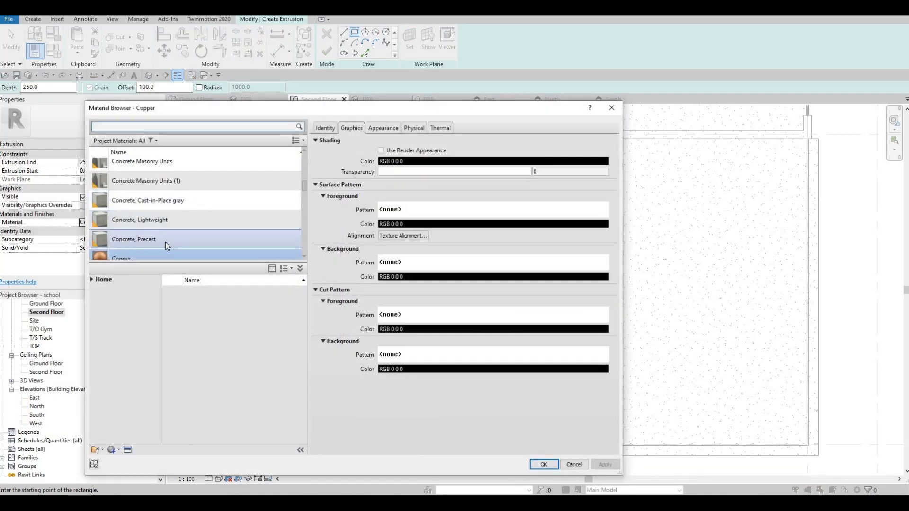
left_click(165, 242)
left_click(543, 464)
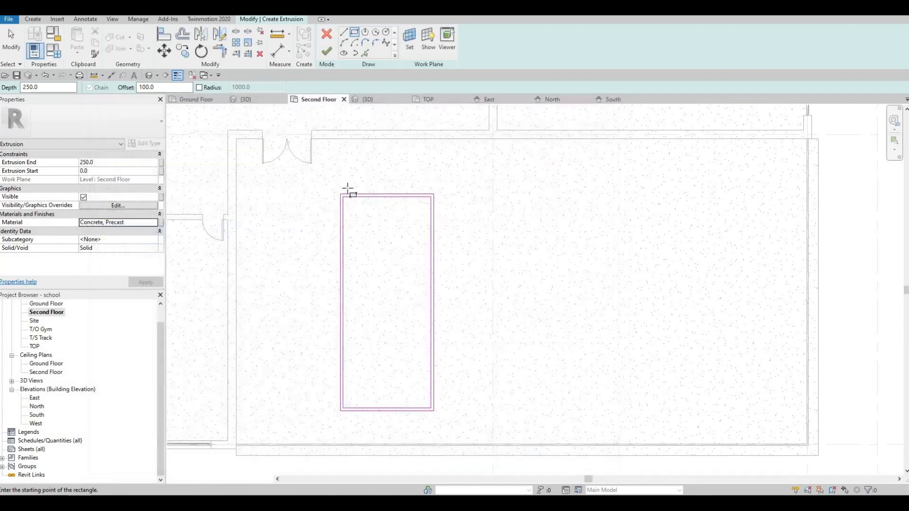
left_click(330, 52)
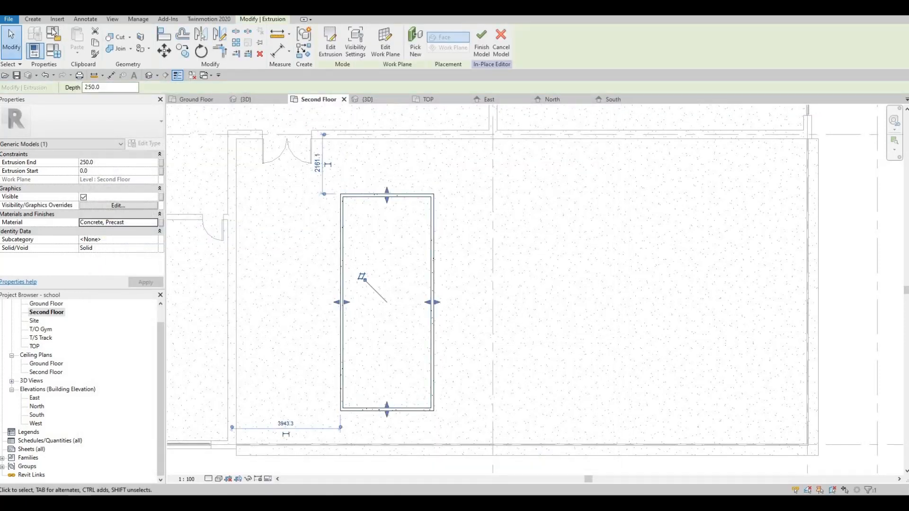
- Start a new extrusion and sketch a 3200 mm wide rectangle along the planter's inner edges
left_click(330, 48)
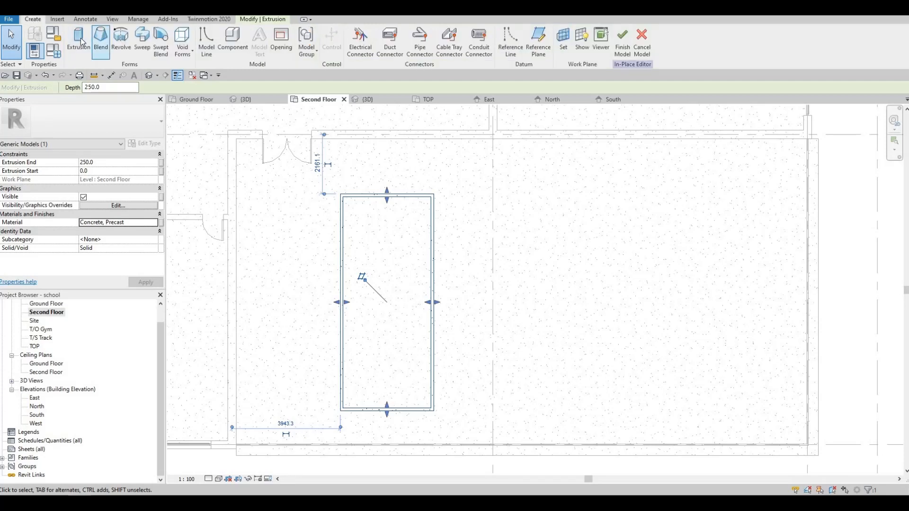
key("l")
key("i")
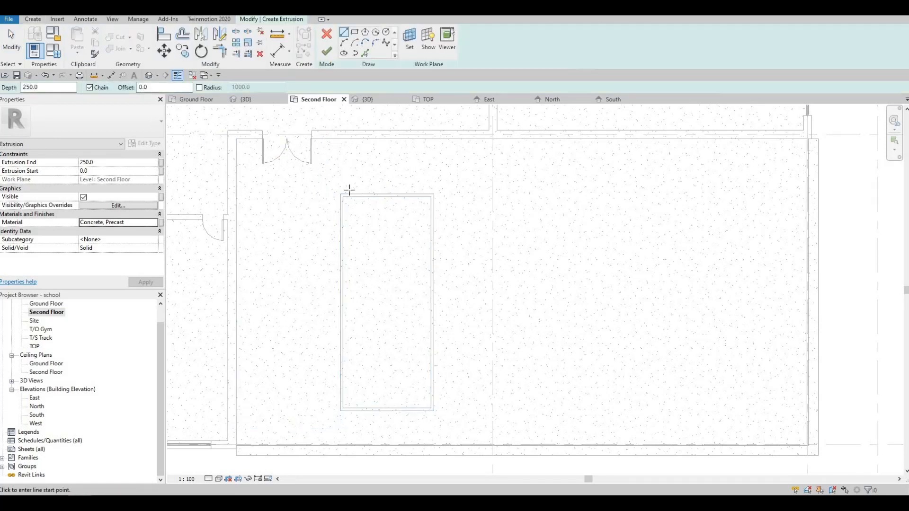
left_click(365, 53)
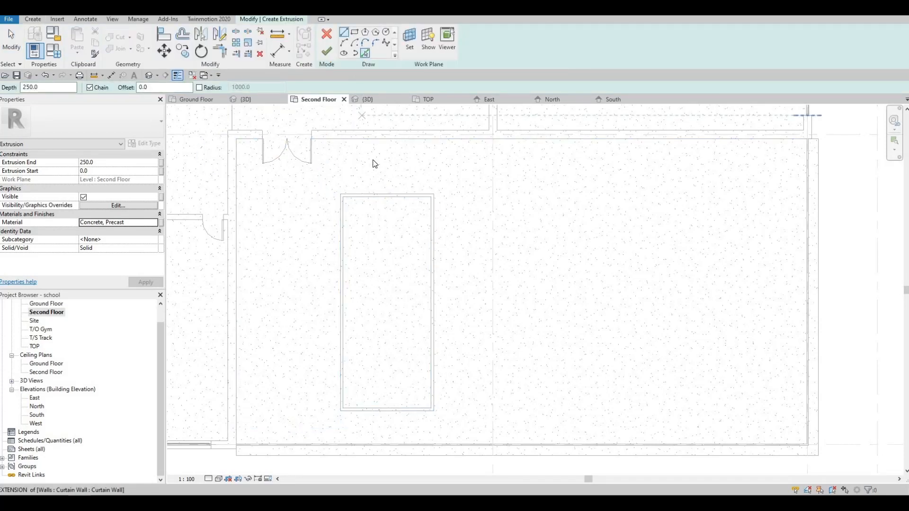
left_click(343, 197)
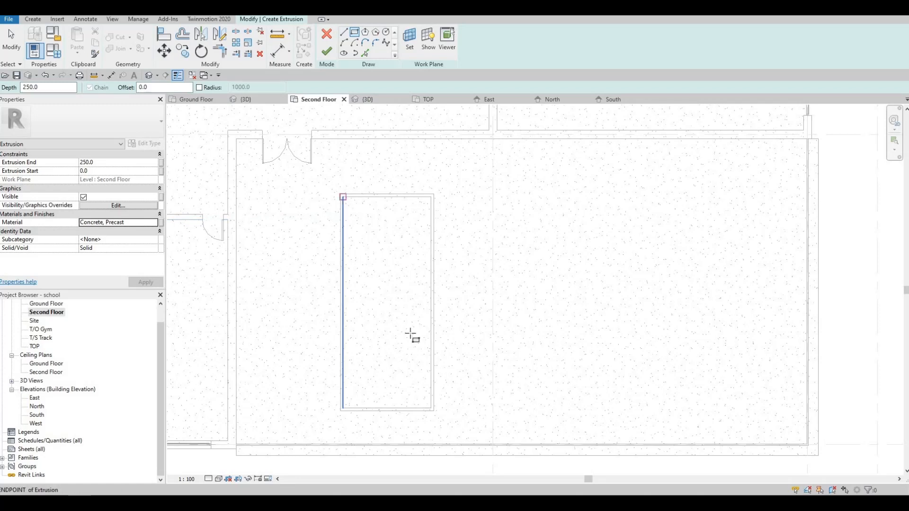
left_click(431, 407)
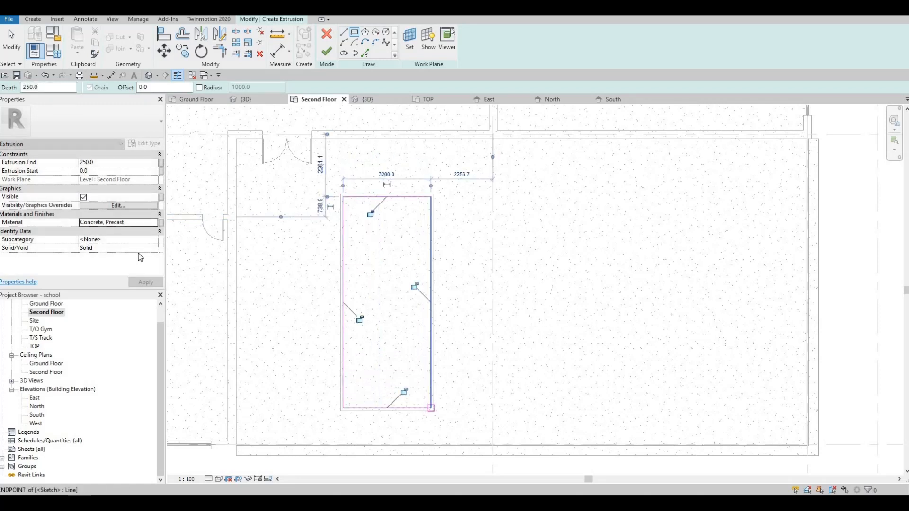
- Find the Grass material in the library, assign it to the inner extrusion and finish the sketch
left_click(153, 225)
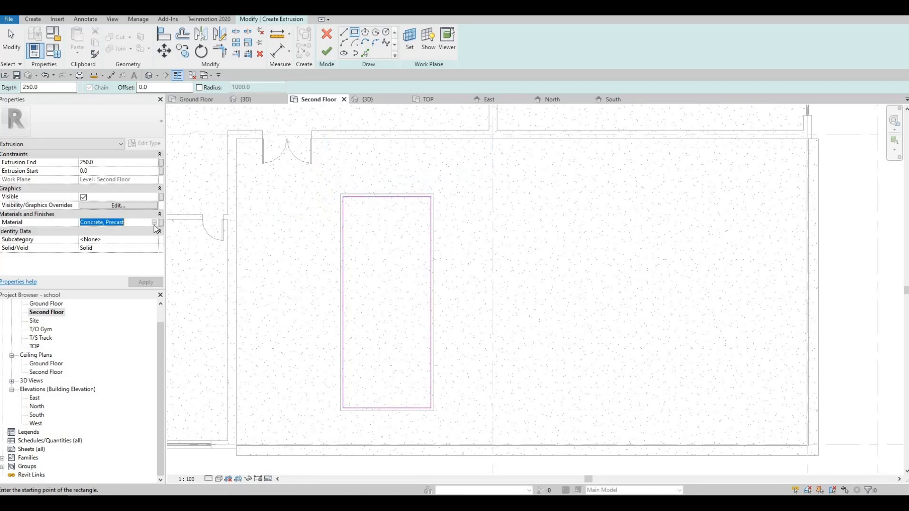
left_click(154, 221)
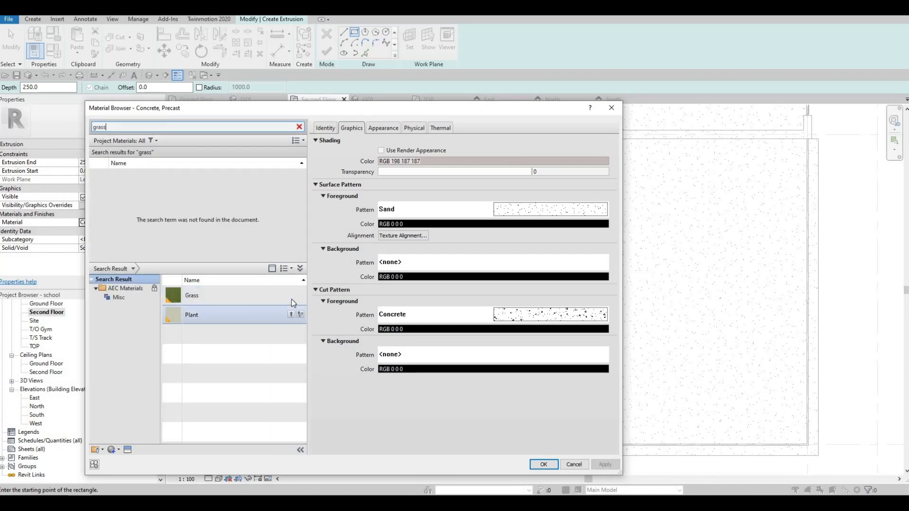
left_click(291, 296)
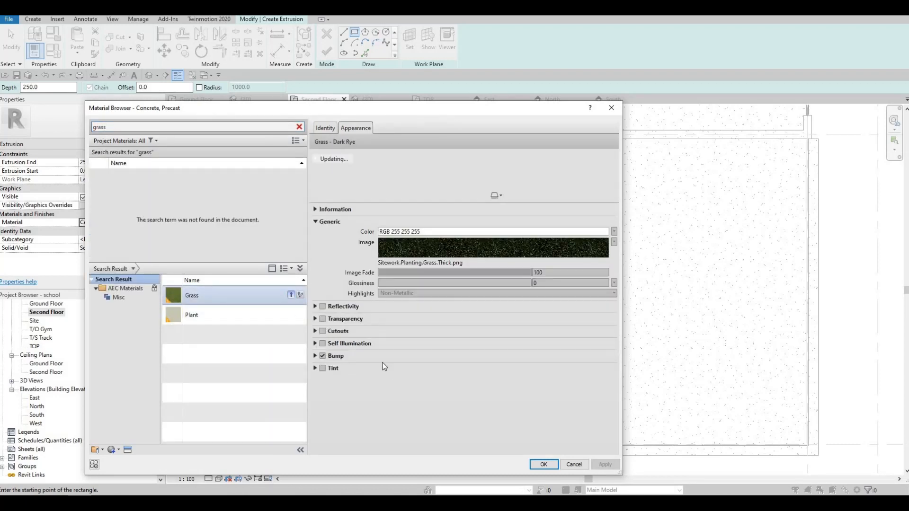
left_click(554, 466)
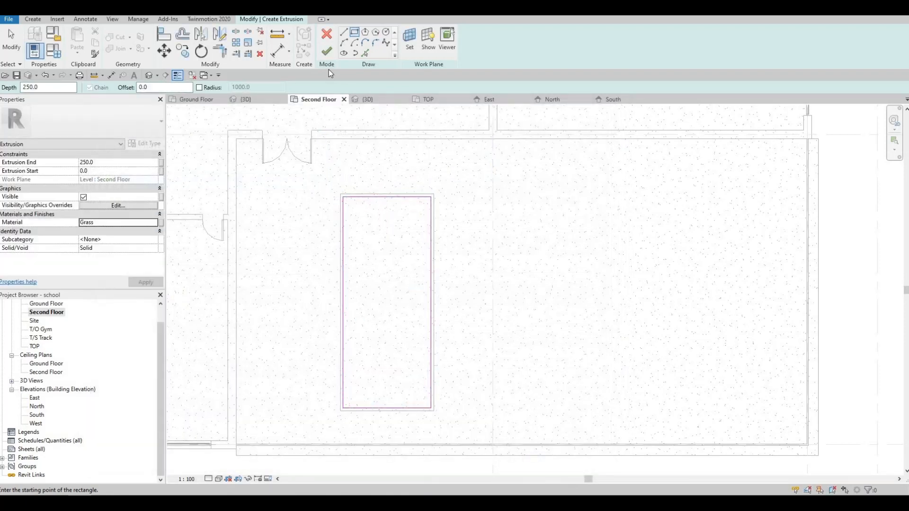
left_click(327, 51)
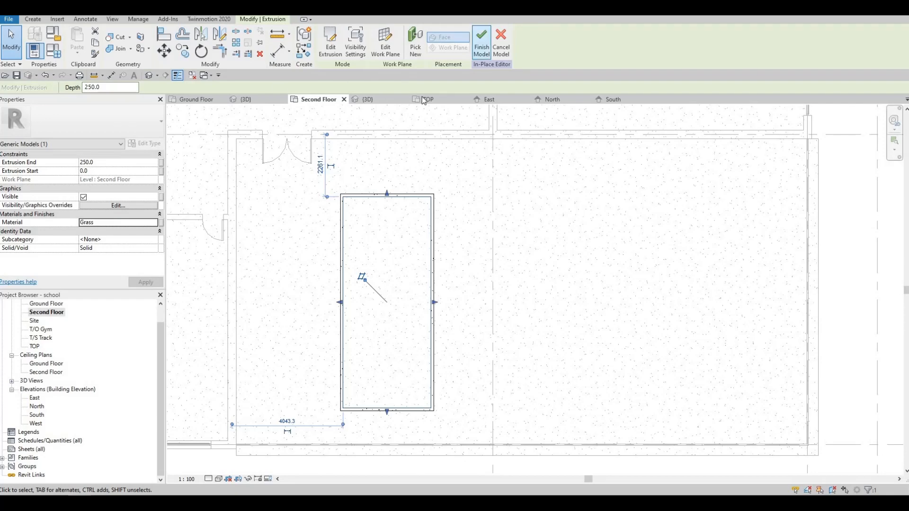
- In the 3D view, set the grass extrusion's end to 200 mm and apply it
key("ctrl+Tab")
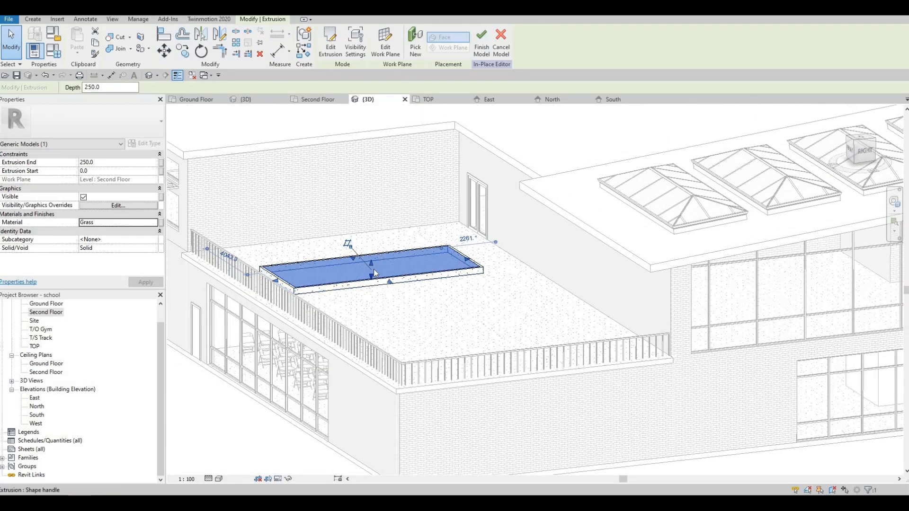
scroll(370, 262, "up", 3)
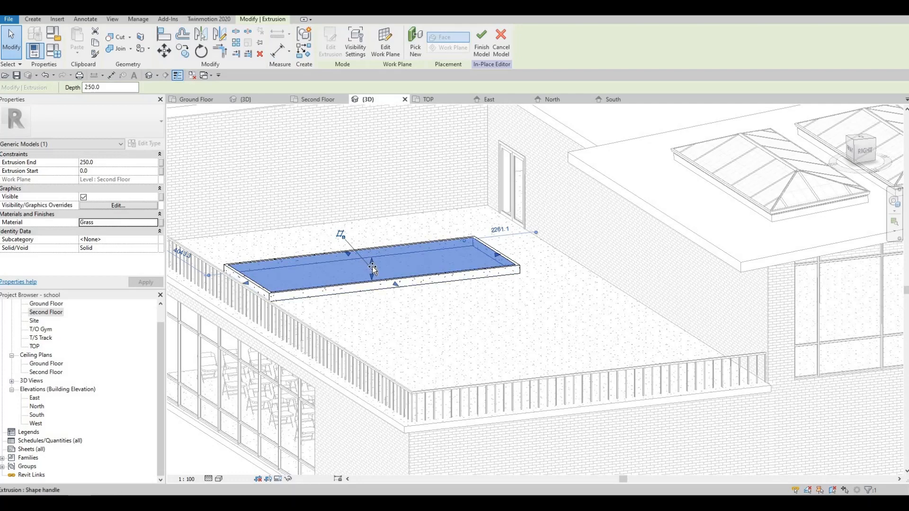
left_click_drag(371, 263, 370, 263)
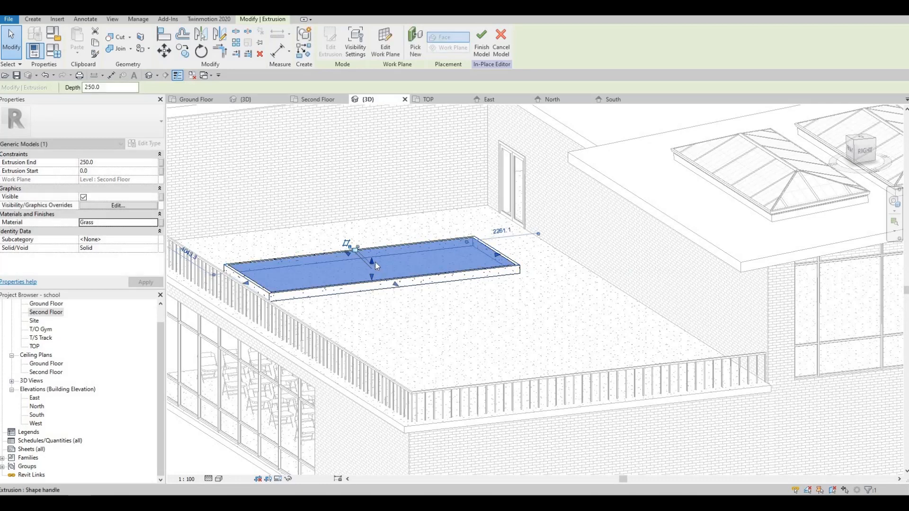
scroll(374, 264, "up", 3)
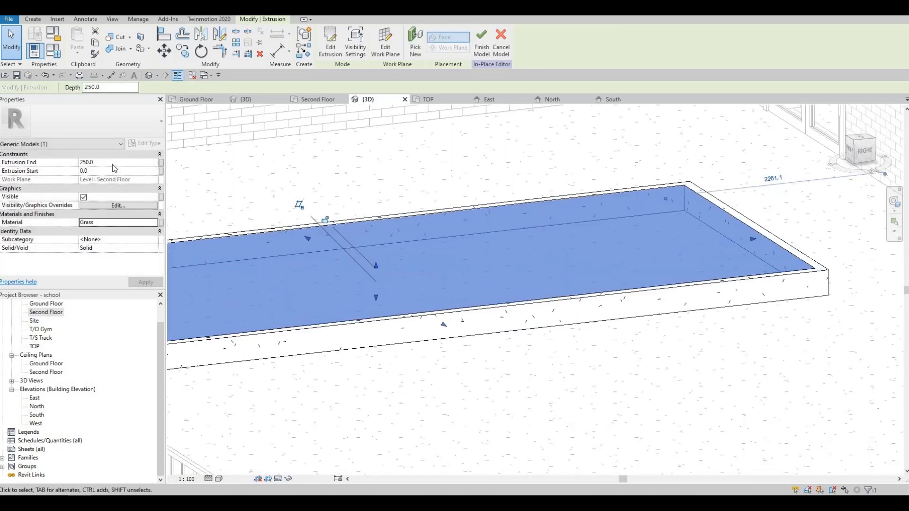
left_click(24, 165)
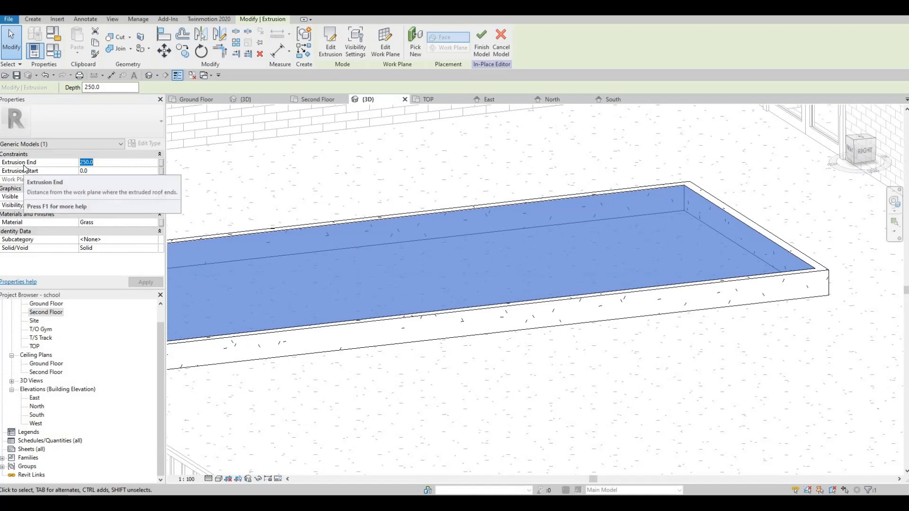
type("200")
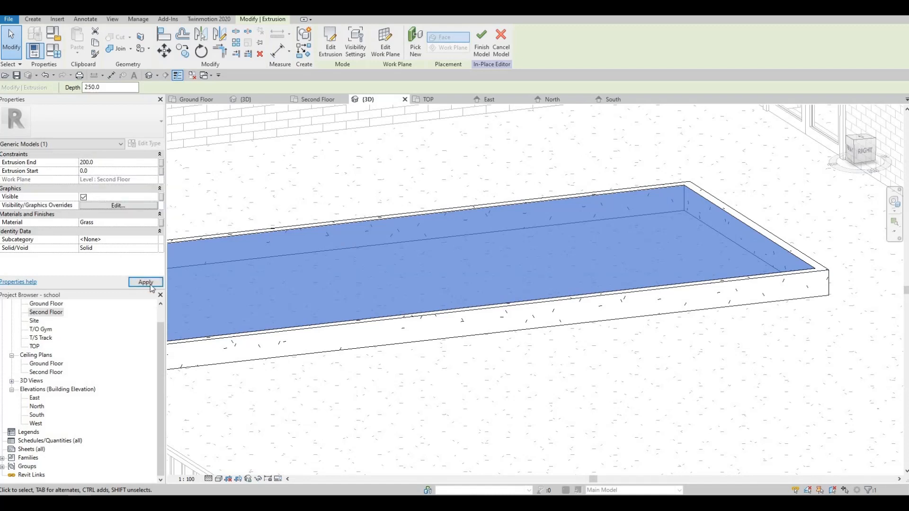
left_click(151, 285)
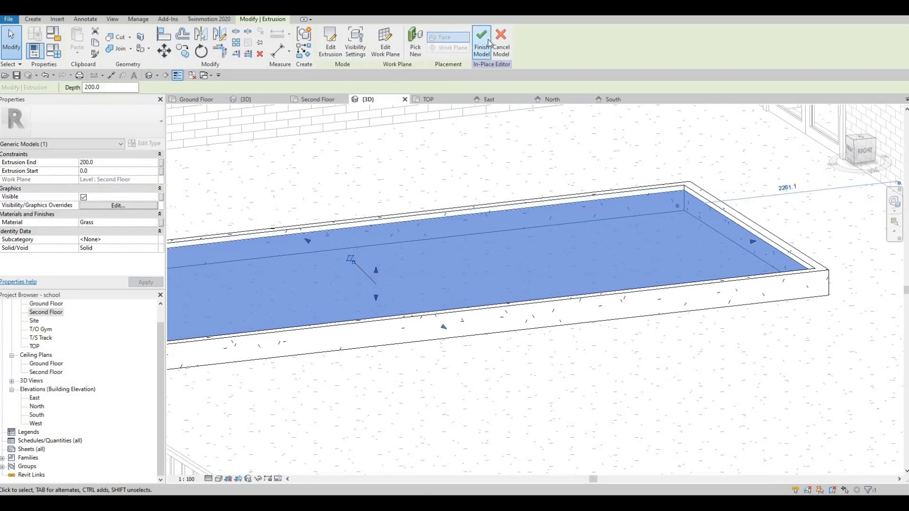
- Deselect the grass extrusion and finish the in-place planter model
left_click(492, 43)
key("Escape")
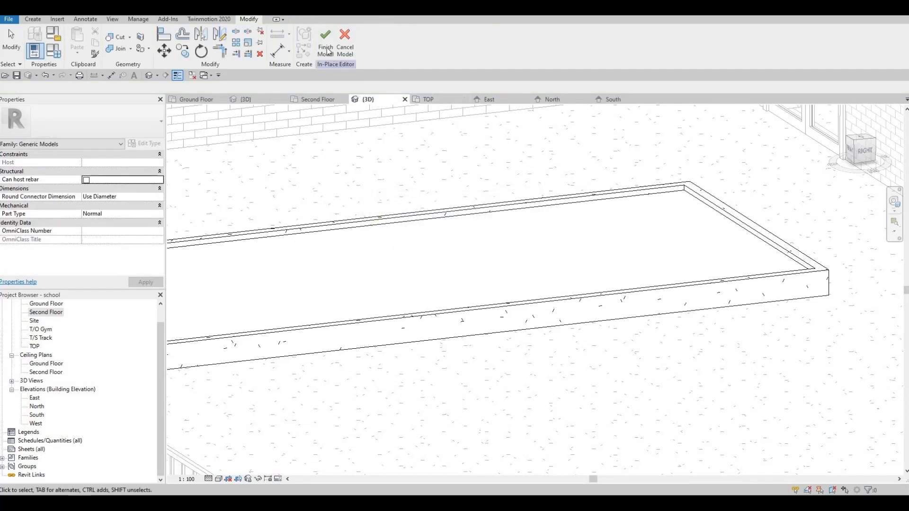
left_click(326, 50)
scroll(374, 179, "down", 4)
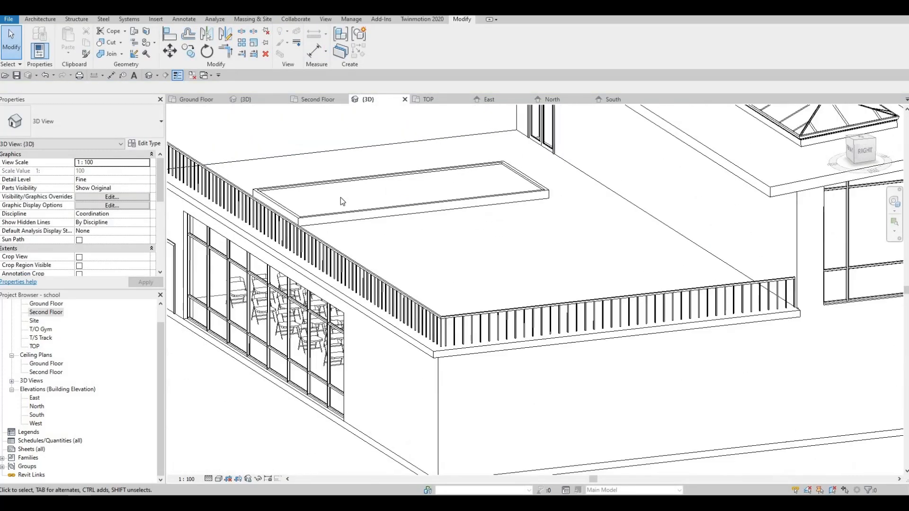
- In the Second Floor plan, nudge the planter close to the terrace's left wall, slightly lower than its original place below the double door
double_click(47, 312)
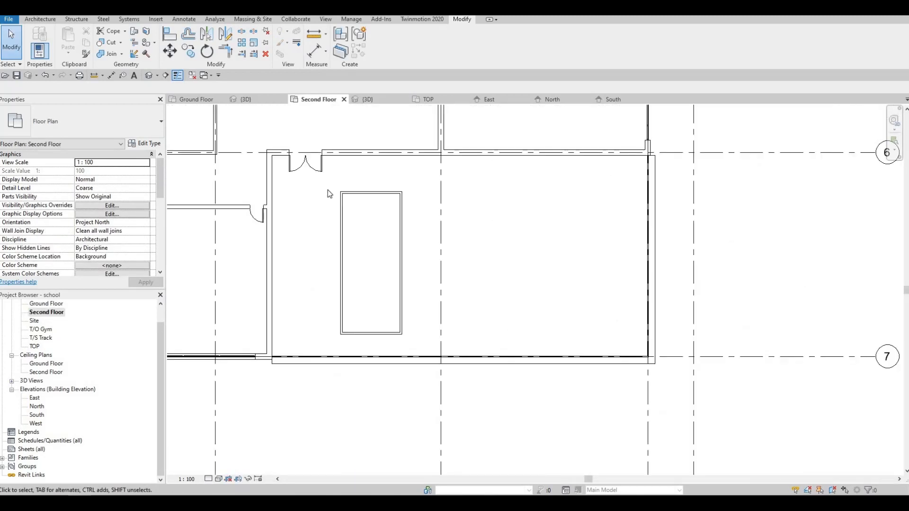
left_click(427, 348)
key("Right")
key("Right")
key("Right")
key("Down")
key("Down")
key("Down")
key("Down")
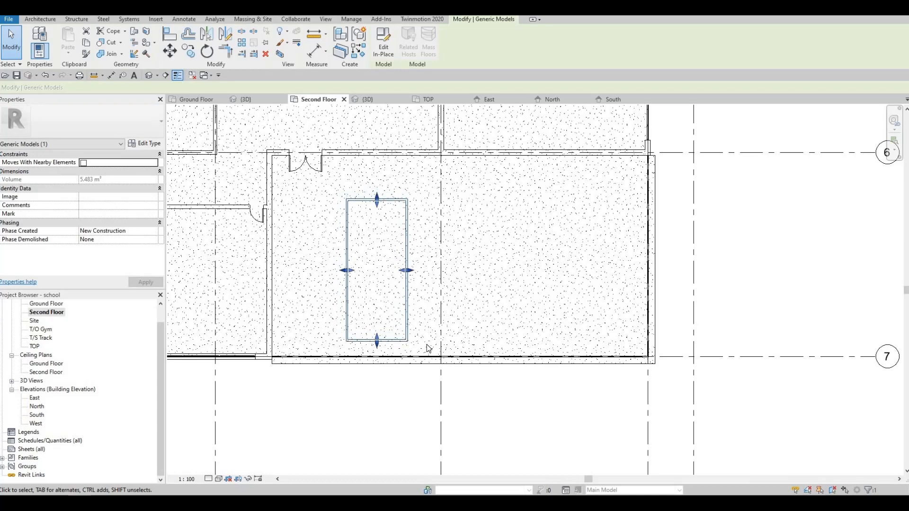
key("Down")
key("Left")
key("Left")
key("Left")
key("Left")
key("Left")
key("Left")
key("Left")
key("Left")
key("Left")
key("Left")
key("Left")
key("Left")
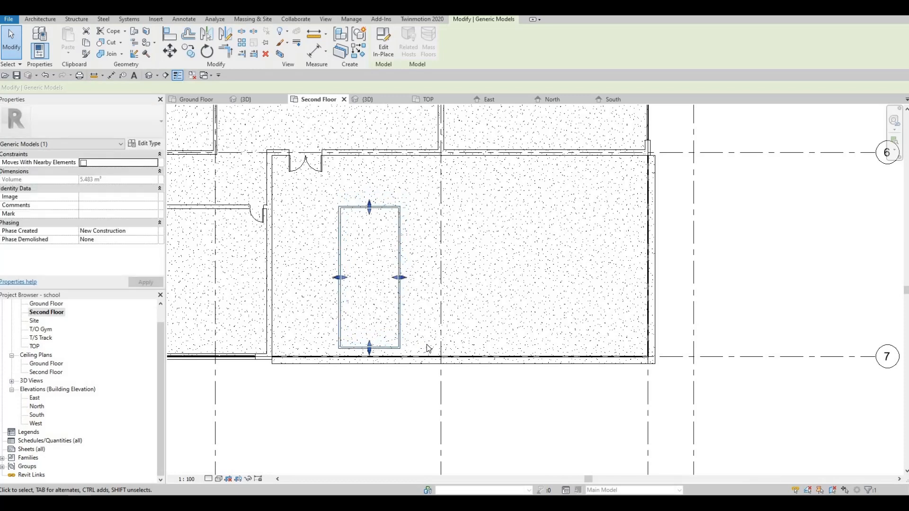
key("Left")
key("Left")
key("Left")
key("Left")
key("Left")
key("Left")
key("Left")
key("Left")
key("Left")
key("Left")
key("Left")
key("Left")
key("Left")
key("Left")
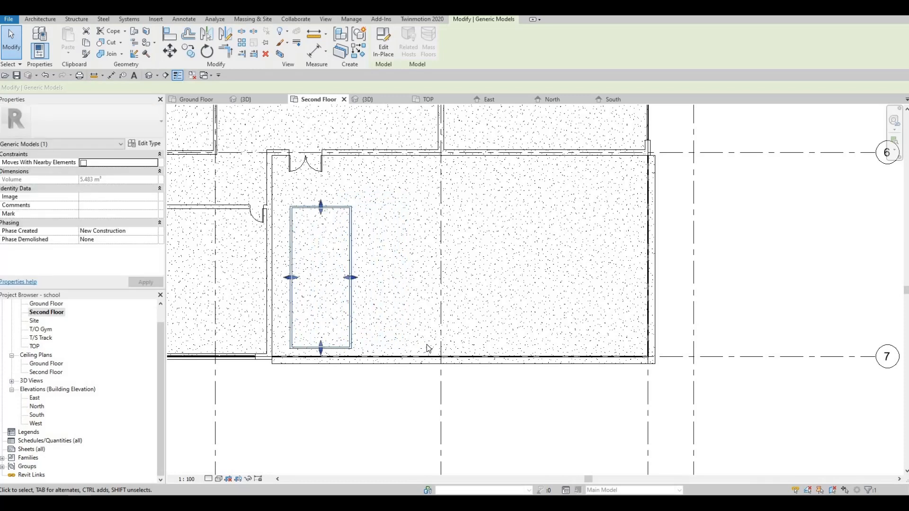
key("Up")
key("Up")
key("Left")
key("Left")
key("Up")
key("Up")
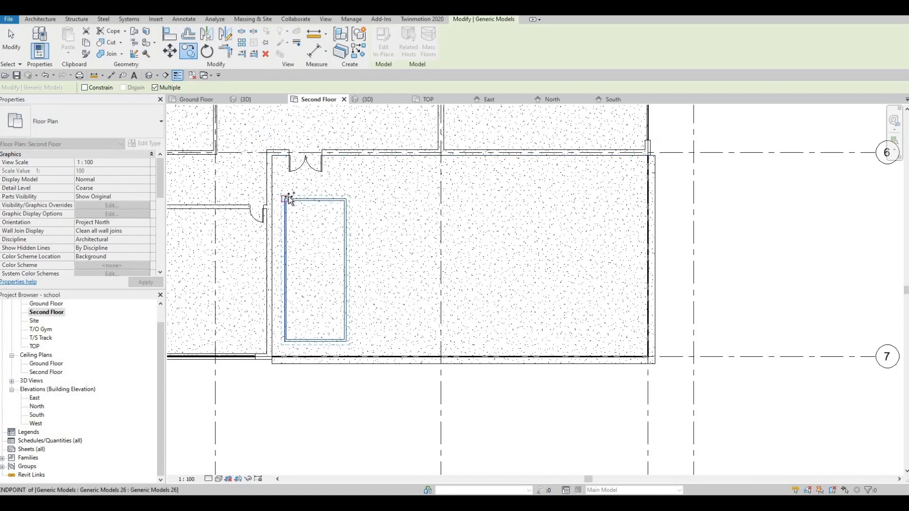
- Copy the planter three times across the terrace in a horizontal row, spaced 5500 mm apart
left_click(389, 198)
left_click(385, 198)
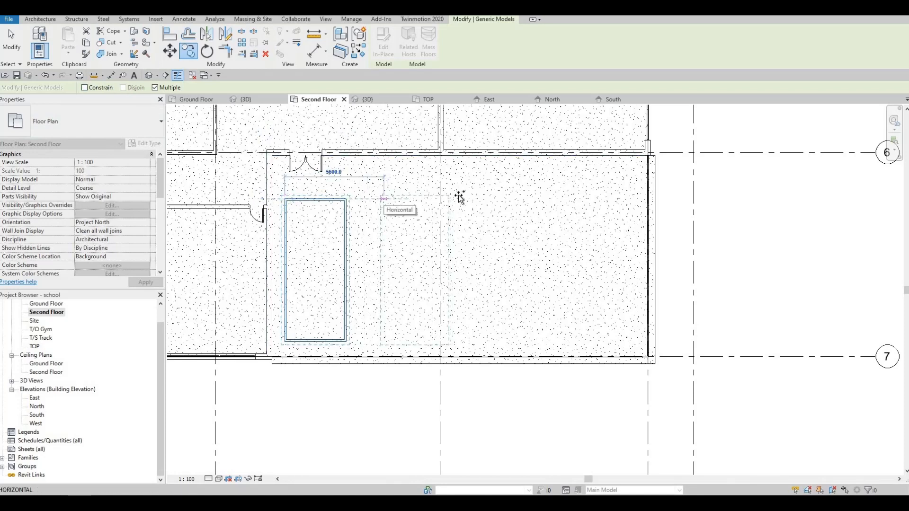
left_click(529, 201)
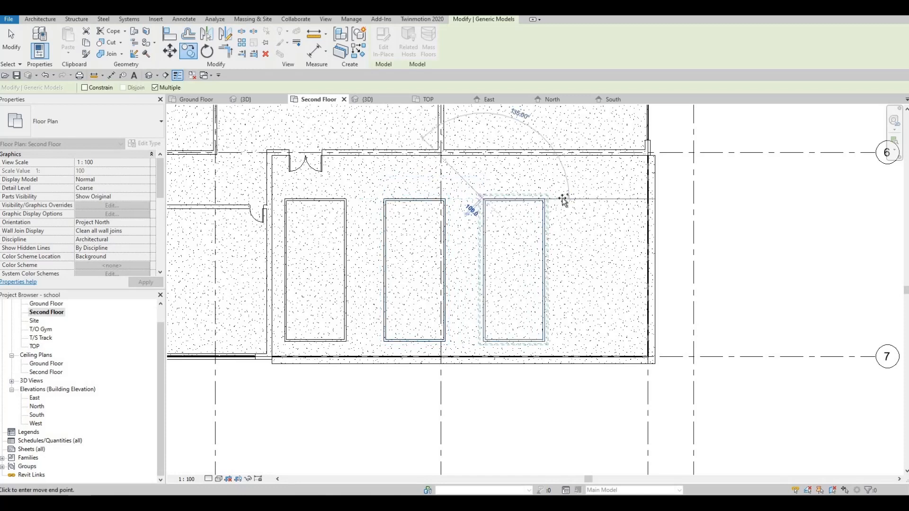
left_click(572, 222)
key("Escape")
key("Escape")
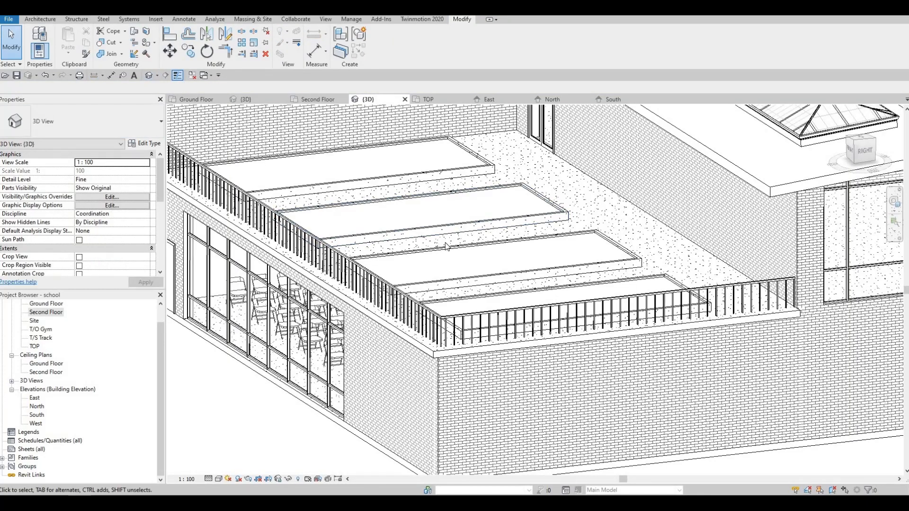
- Open the Ground Floor plan and start a floor boundary sketch using the Floor 2 type
scroll(443, 247, "down", 4)
scroll(458, 290, "down", 8)
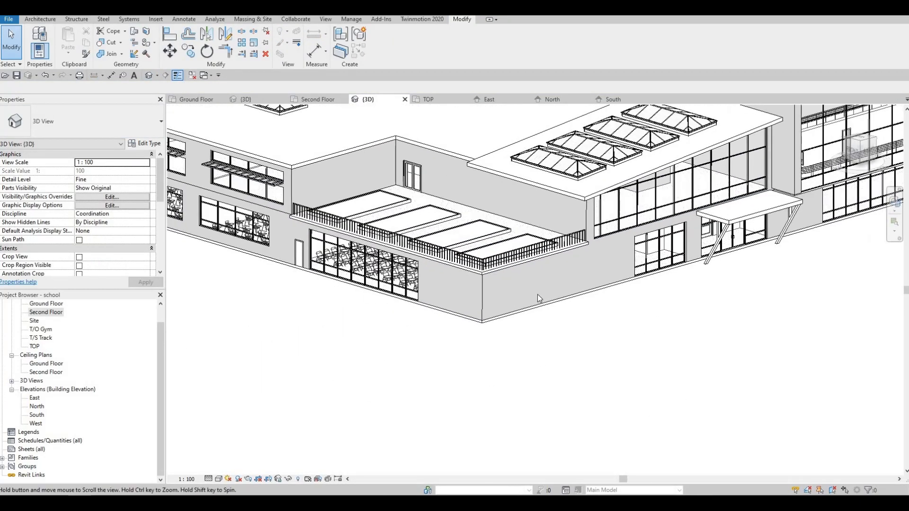
middle_click_drag(302, 247, 277, 271)
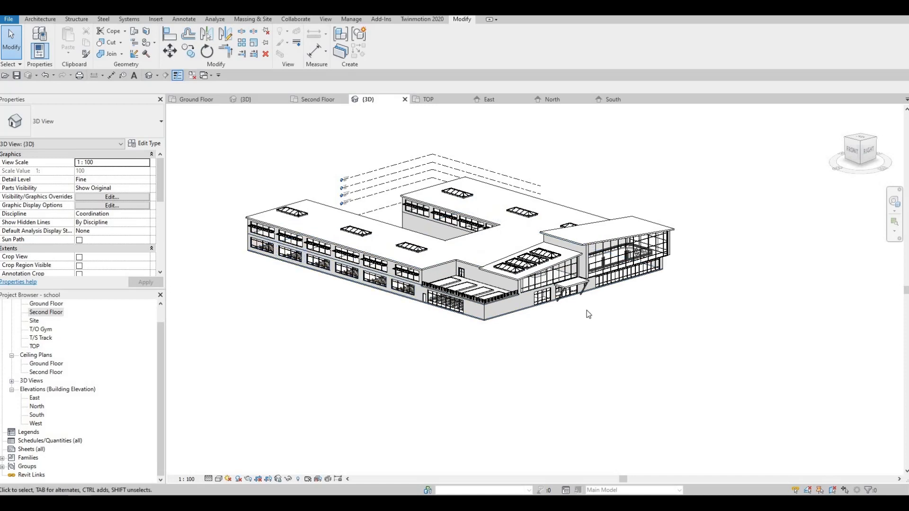
double_click(40, 304)
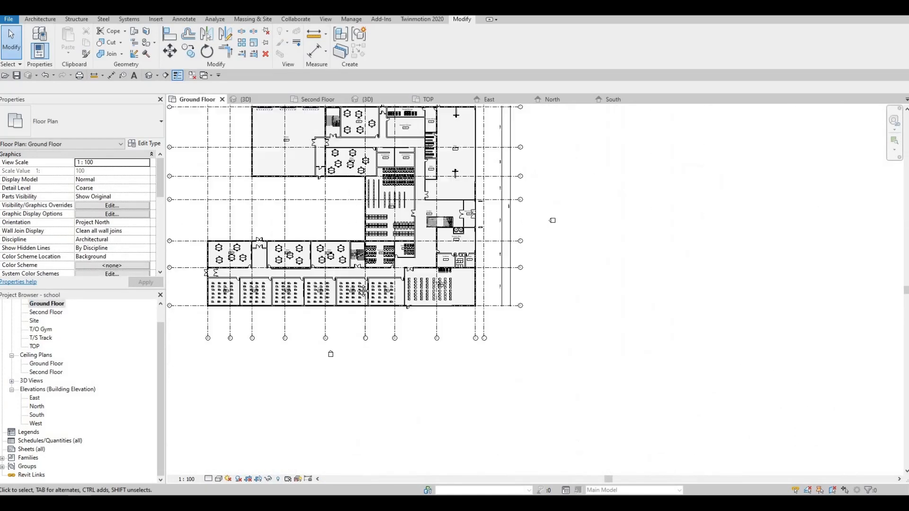
middle_click_drag(363, 290, 353, 281)
scroll(354, 281, "down", 1)
middle_click_drag(269, 205, 274, 229)
scroll(337, 240, "up", 4)
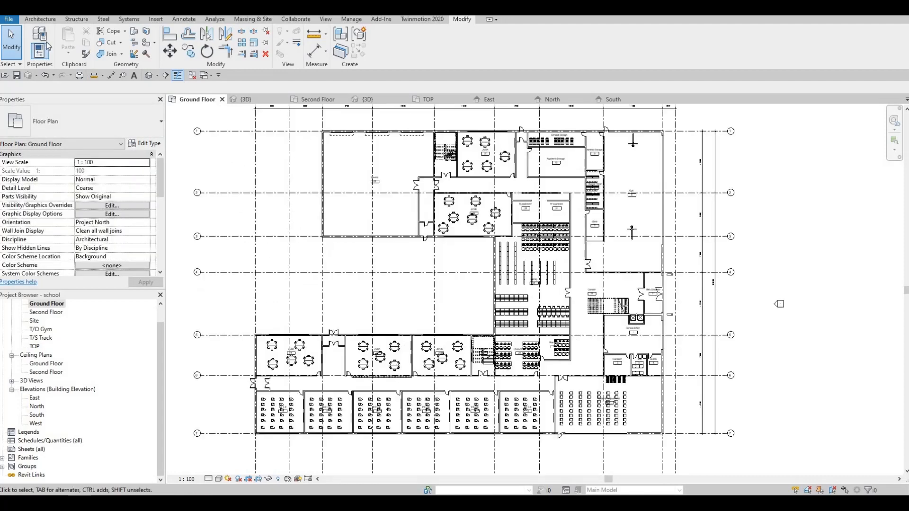
left_click(38, 20)
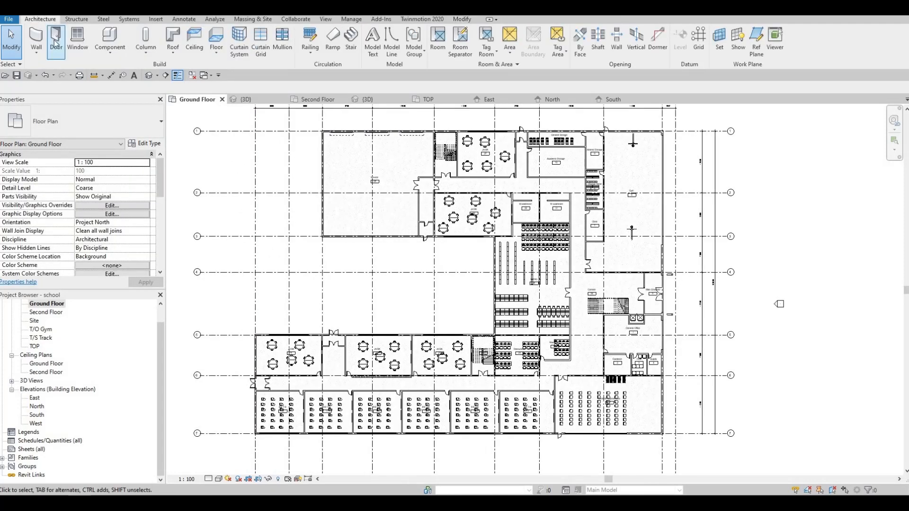
left_click(217, 39)
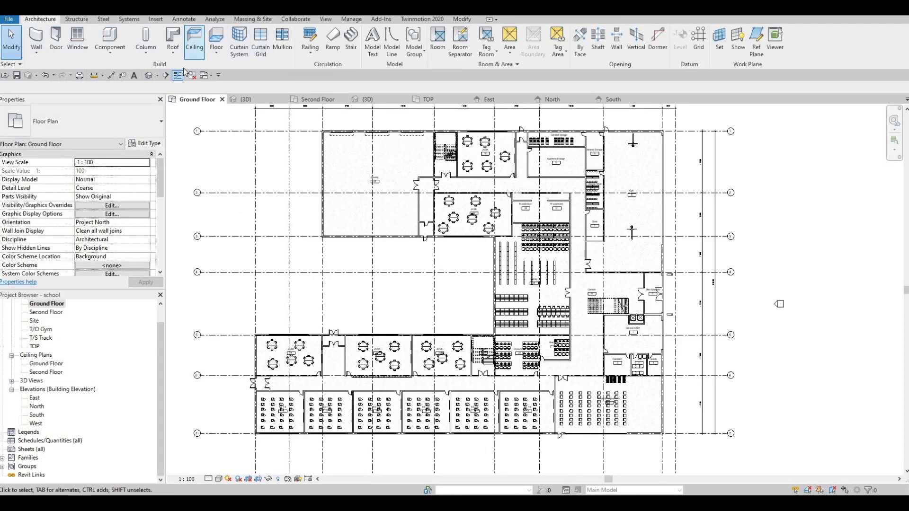
left_click(128, 137)
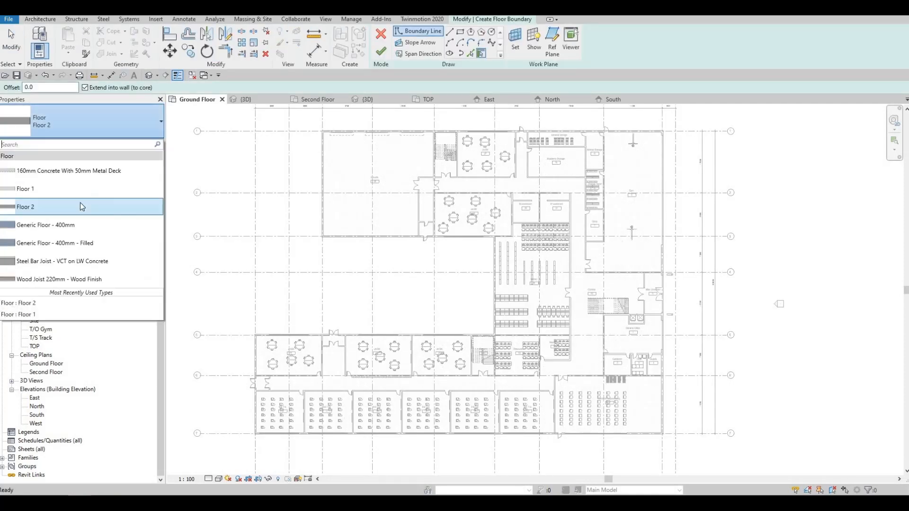
left_click(81, 205)
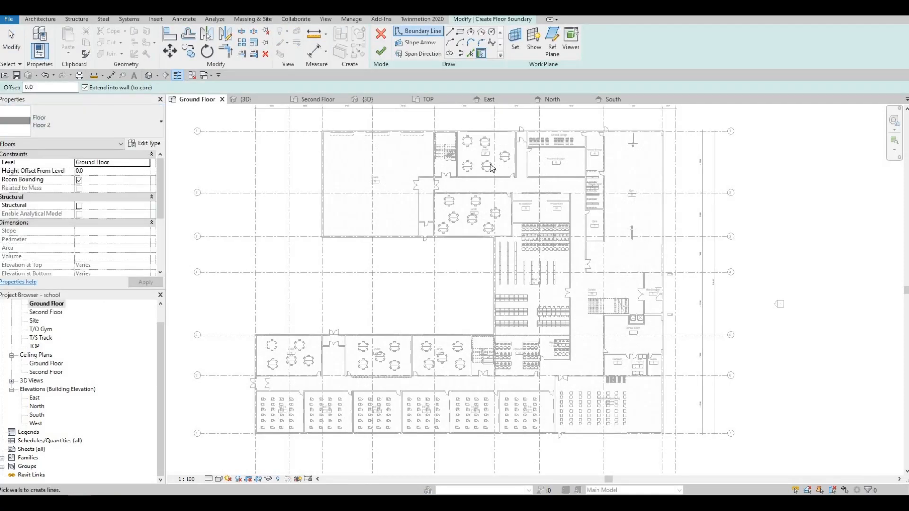
- Duplicate the Floor 2 type under the name Grass
left_click(144, 143)
left_click(636, 115)
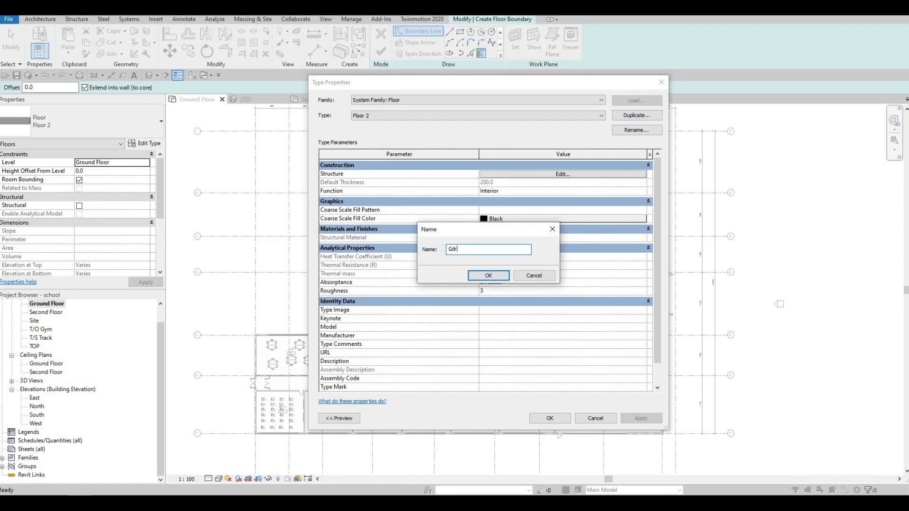
left_click(488, 275)
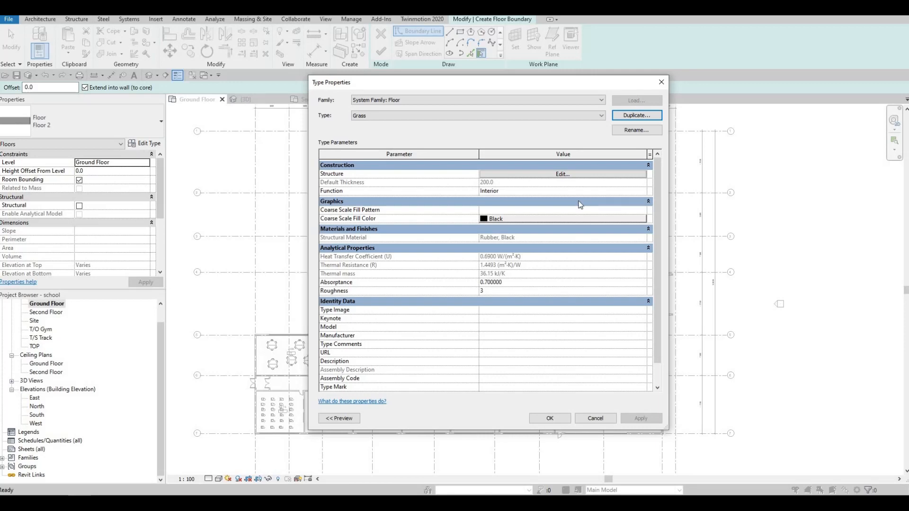
- Assign the Grass material to the new floor type's structure layer and accept the type properties
left_click(494, 174)
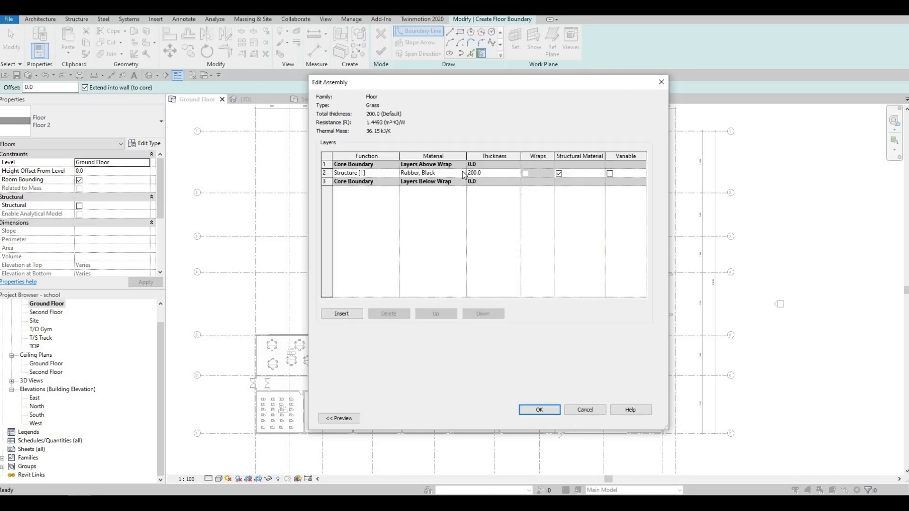
left_click(462, 172)
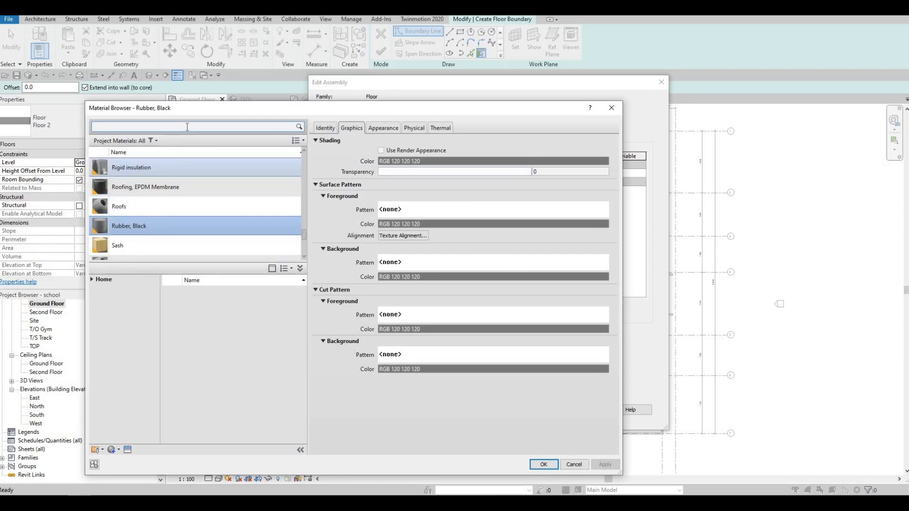
type("gra")
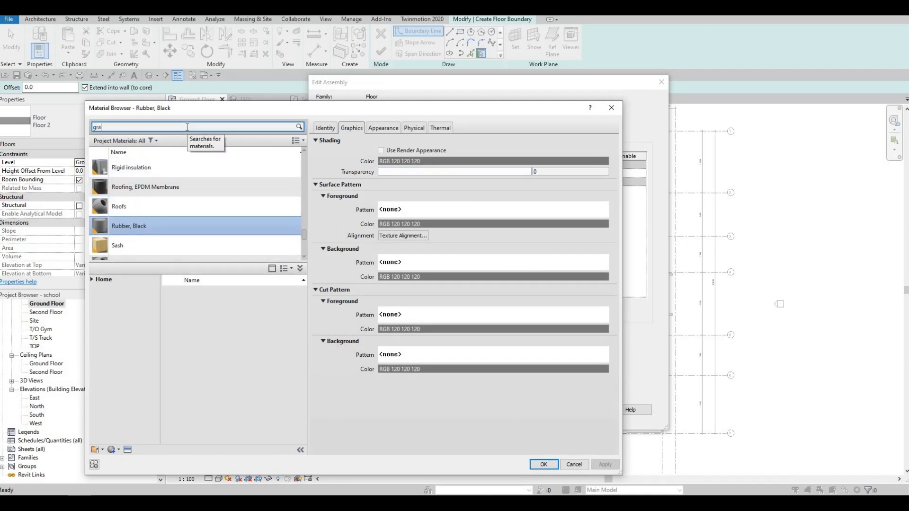
type("ss")
key("Return")
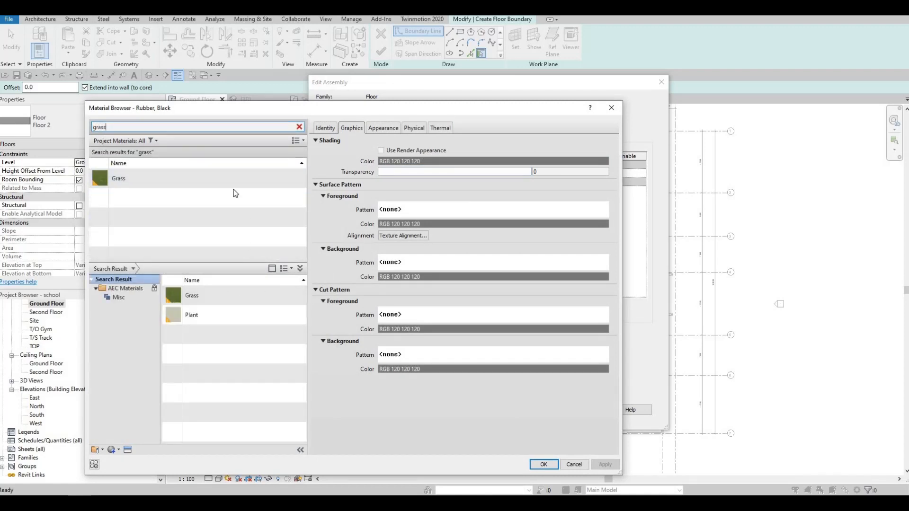
left_click(235, 184)
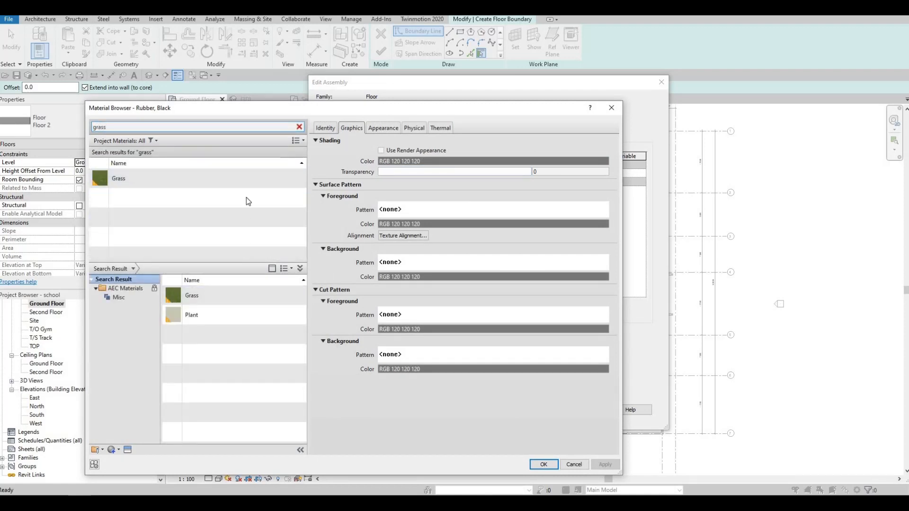
left_click(543, 464)
left_click(543, 408)
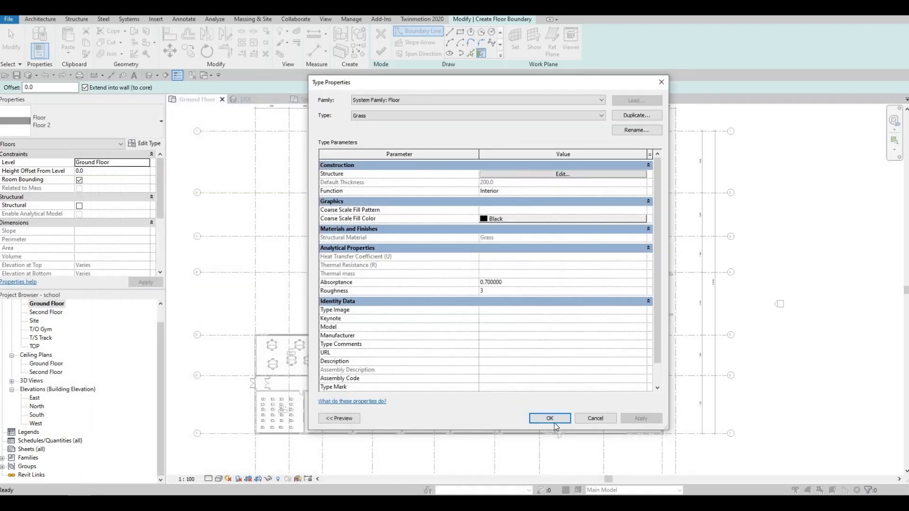
left_click(549, 419)
- Sketch a rectangular floor boundary about 102000 mm high around the whole school building with generous margins
scroll(464, 137, "down", 3)
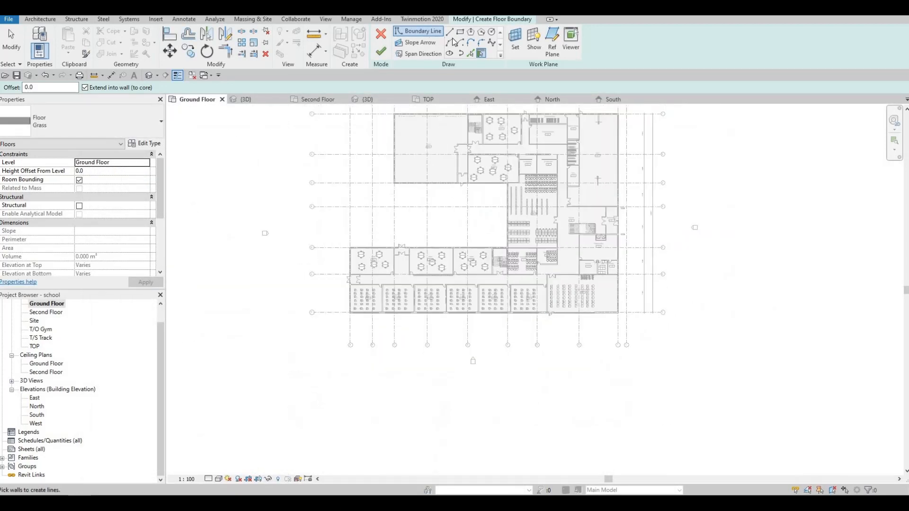
left_click(449, 31)
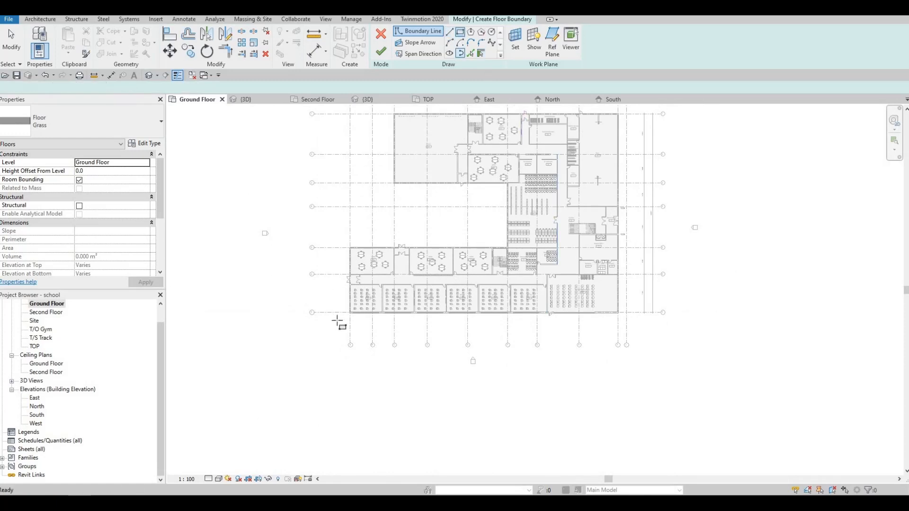
scroll(332, 313, "up", 3)
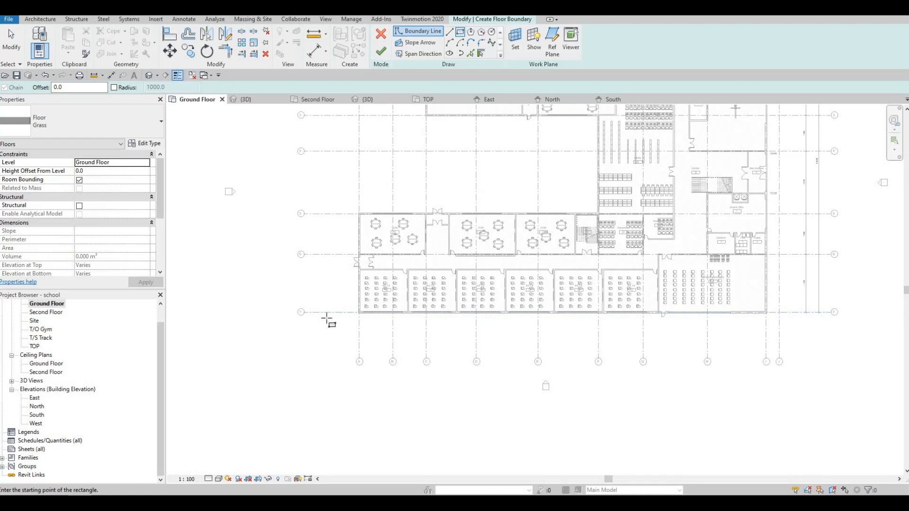
middle_click_drag(341, 346, 334, 336)
scroll(334, 335, "down", 3)
middle_click_drag(270, 142, 274, 160)
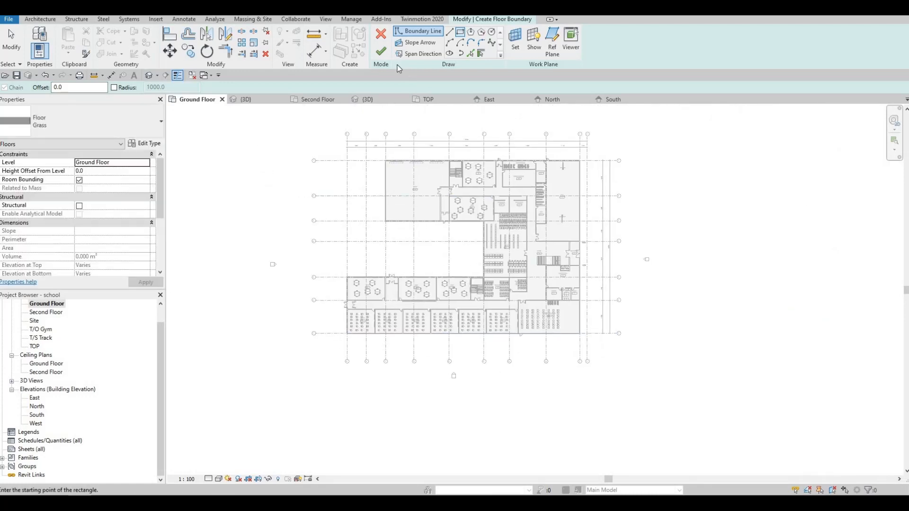
left_click(463, 32)
middle_click_drag(242, 110, 254, 141)
left_click(251, 129)
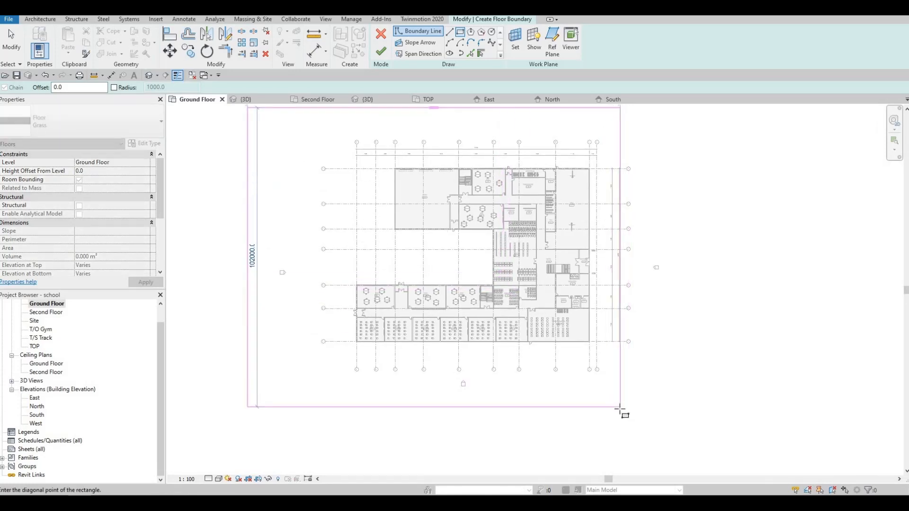
left_click(620, 410)
key("Escape")
- Use Pick Lines with zero offset to add a boundary line along the gym's outer east wall
mouse_move(598, 260)
middle_mouse_down()
mouse_move(517, 254)
mouse_move(508, 238)
mouse_move(521, 240)
middle_mouse_up()
middle_click_drag(343, 107, 367, 120)
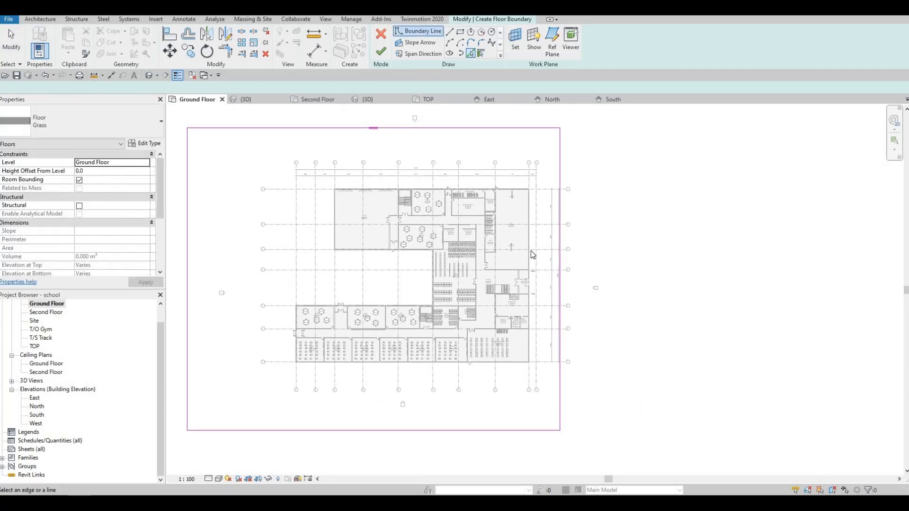
scroll(529, 205, "up", 10)
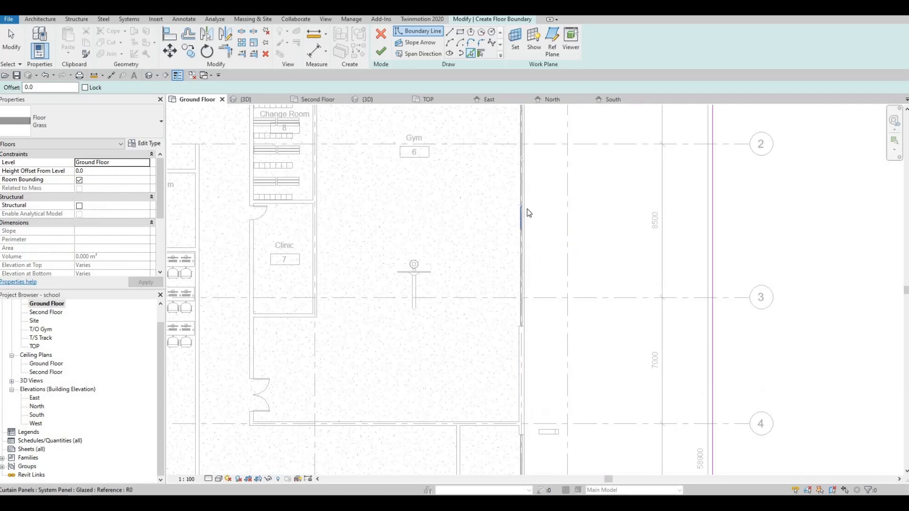
left_click(524, 208)
middle_click_drag(511, 333, 508, 254)
scroll(508, 254, "down", 3)
scroll(481, 225, "down", 3)
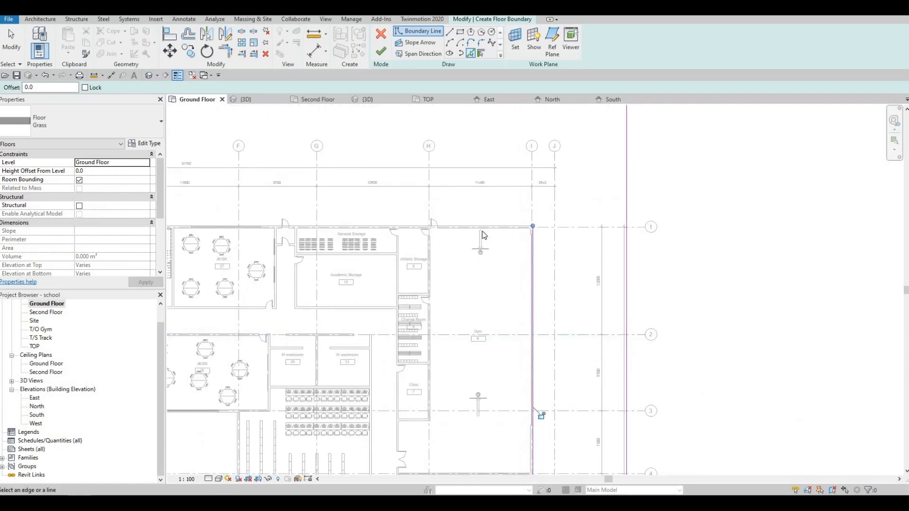
- Set the offset to 2000 and pick the building's north wall to add a boundary line outside it
scroll(482, 233, "up", 4)
scroll(480, 220, "down", 1)
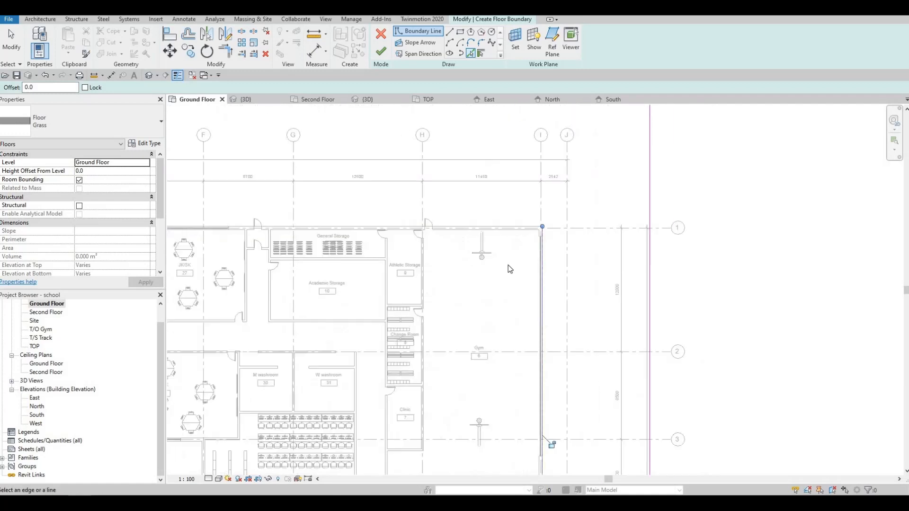
scroll(510, 268, "down", 1)
middle_click_drag(308, 106, 374, 134)
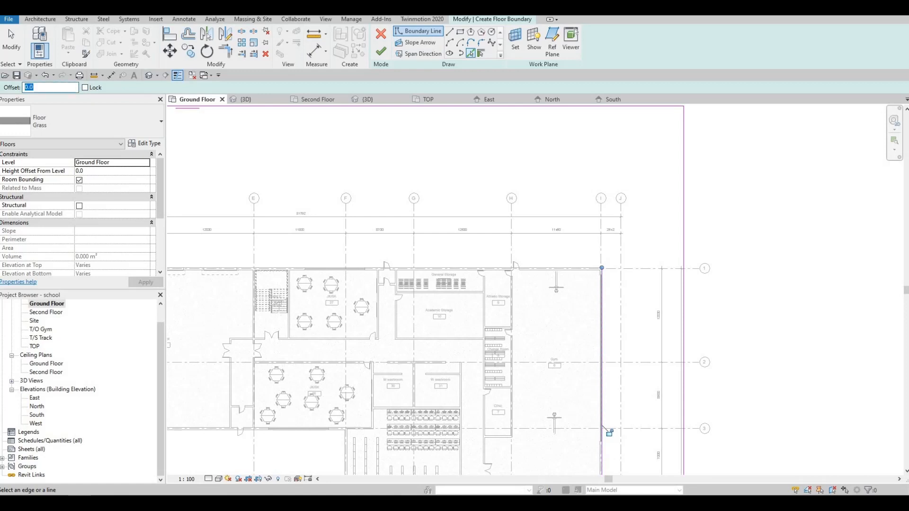
left_click(558, 268)
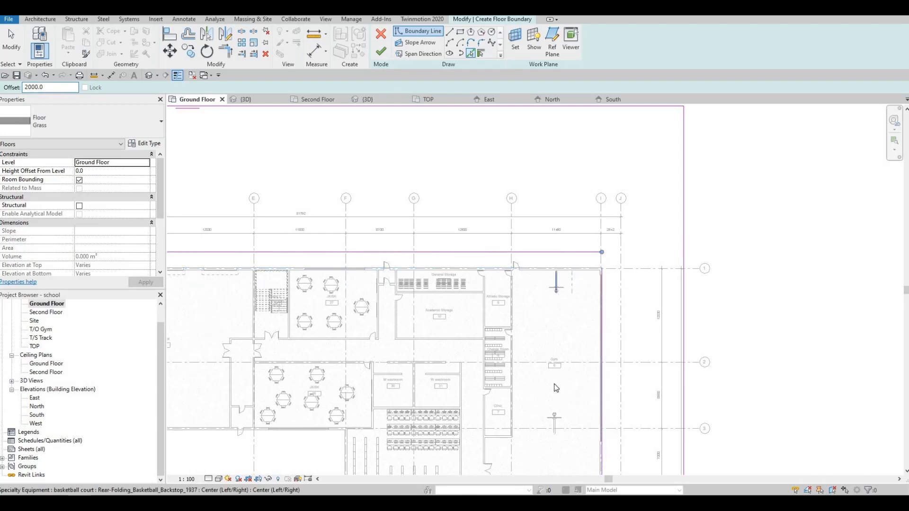
- Add boundary lines offset 2000 mm outside the building's south wall and the classroom wing's west wall
scroll(555, 385, "up", 2)
middle_click_drag(556, 385, 530, 251)
scroll(530, 251, "down", 1)
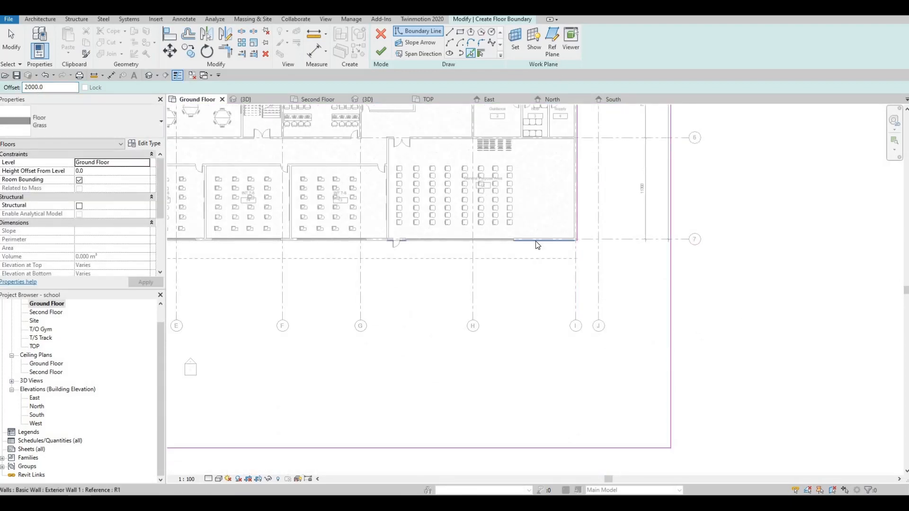
left_click(518, 237)
scroll(609, 263, "down", 2)
middle_click_drag(227, 173, 503, 219)
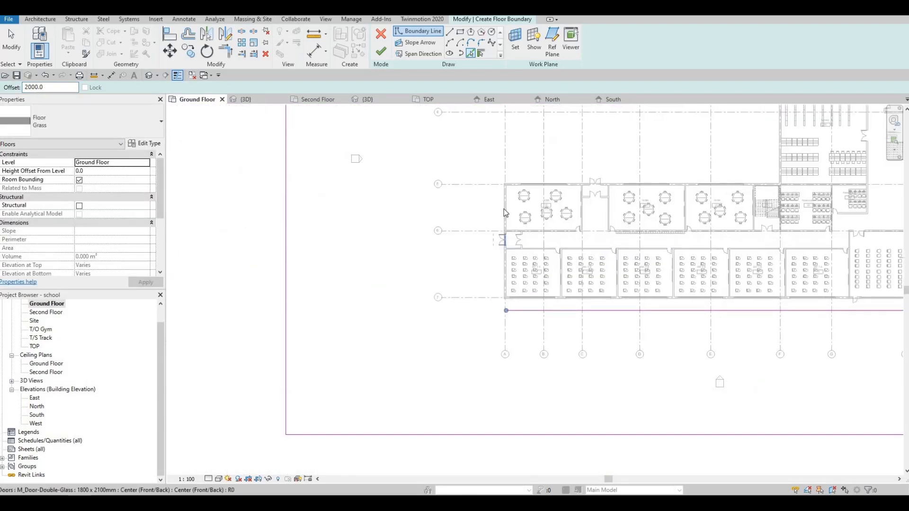
scroll(508, 200, "up", 3)
left_click(509, 200)
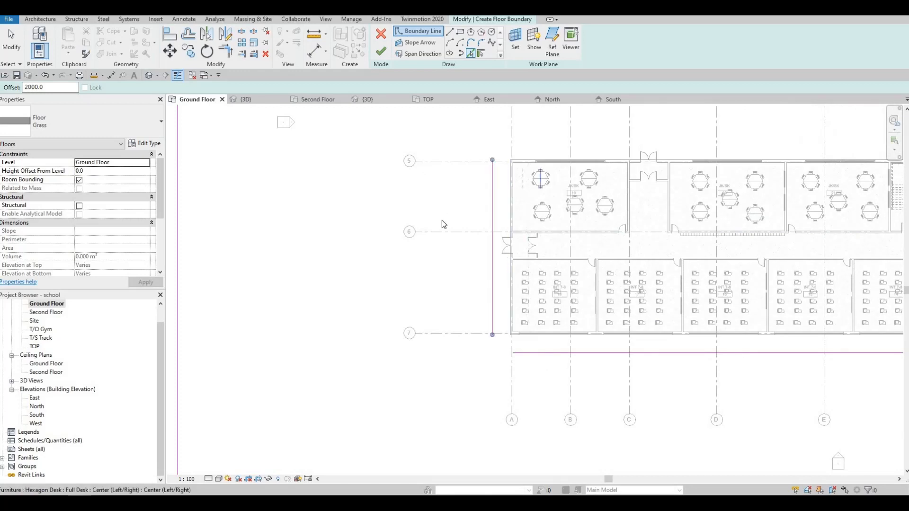
- Add a boundary line offset 2000 mm outside the classroom wing's north wall, on the courtyard side
scroll(390, 255, "down", 1)
middle_click_drag(621, 182, 362, 268)
scroll(361, 275, "up", 2)
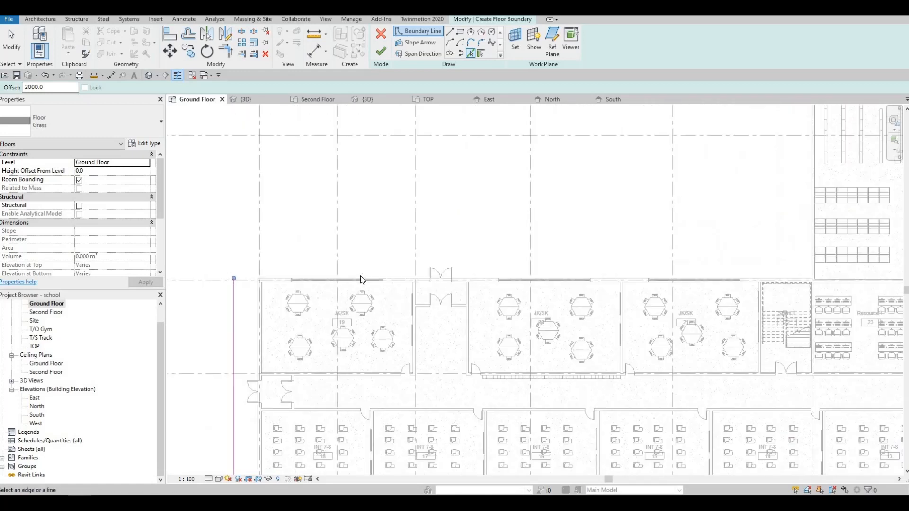
left_click(360, 277)
middle_click_drag(717, 227, 626, 335)
middle_click_drag(695, 250, 680, 279)
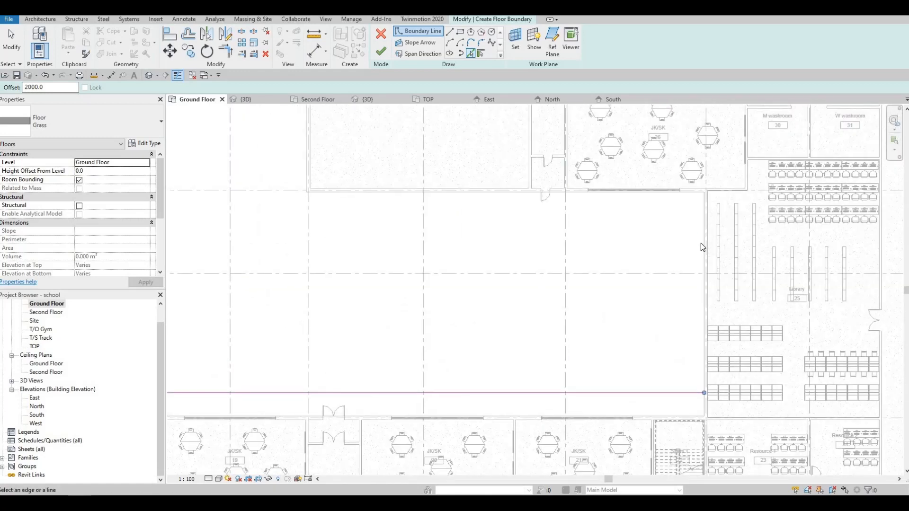
- Add boundary lines offset 2000 mm outside the library's west wall and the service room's south and west walls
left_click(705, 244)
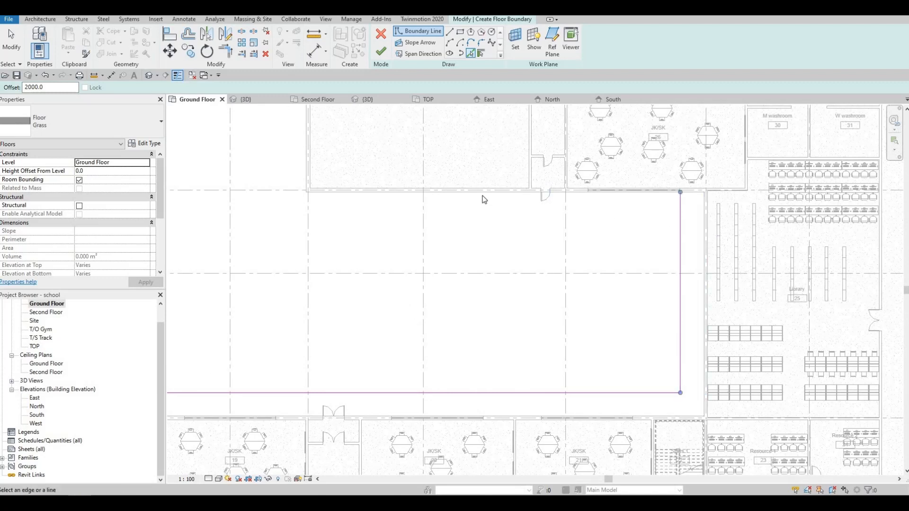
left_click(390, 193)
middle_click_drag(302, 107, 472, 238)
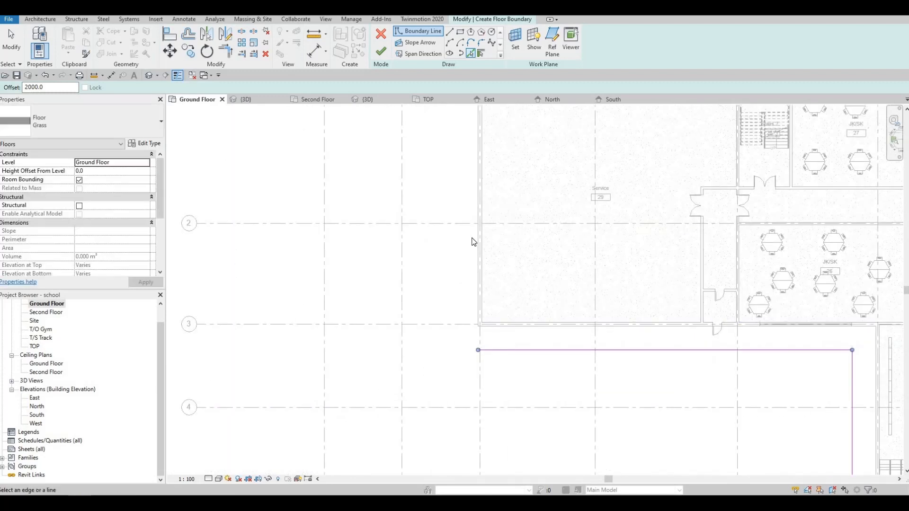
left_click(477, 239)
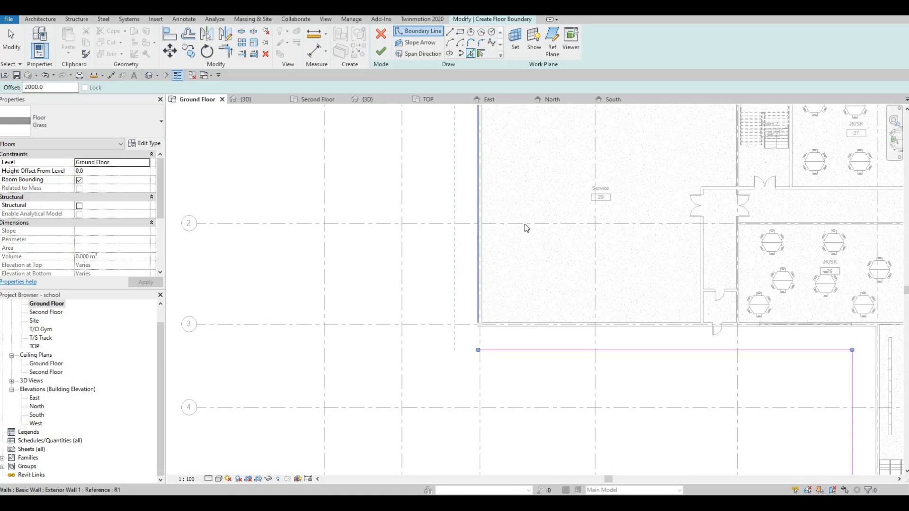
scroll(462, 204, "down", 4)
key("Escape")
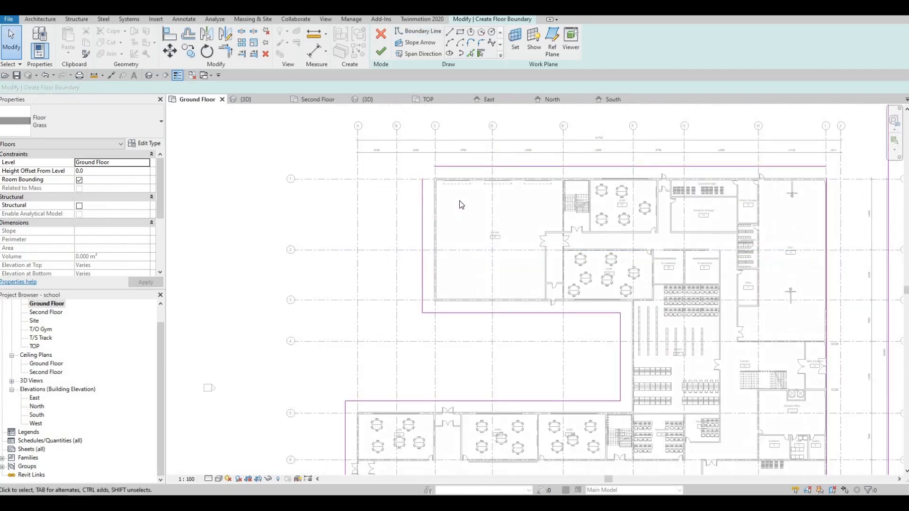
- Trim the boundary lines north and west of the service room to meet at a corner
key("t")
key("r")
left_click(422, 191)
left_click(461, 166)
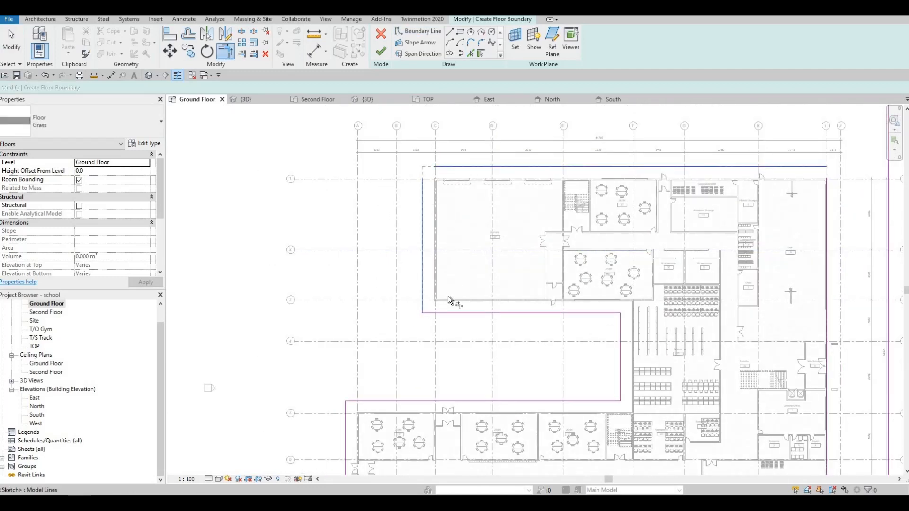
- Try to trim the north boundary line to a corner with the gym's east boundary line
middle_click_drag(471, 398, 467, 333)
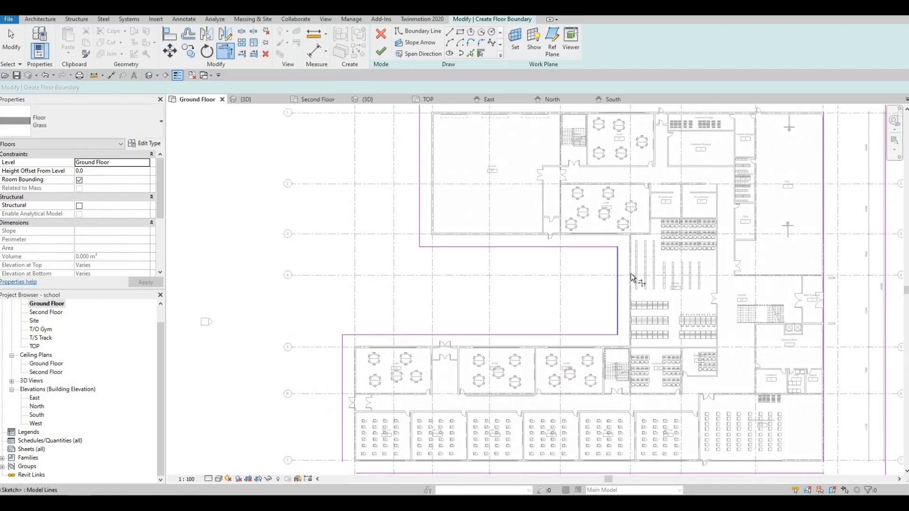
middle_click_drag(637, 277, 486, 320)
scroll(657, 144, "up", 2)
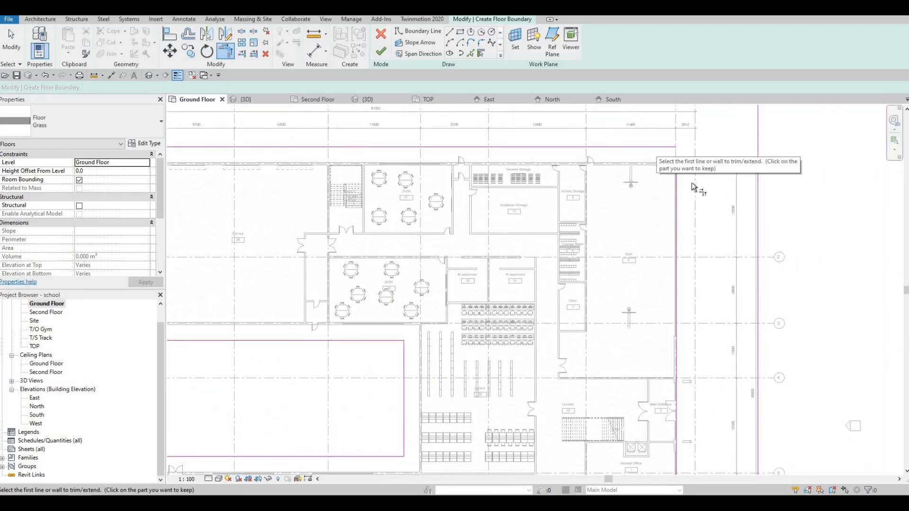
middle_click_drag(682, 284, 610, 203)
middle_click_drag(582, 158, 561, 203)
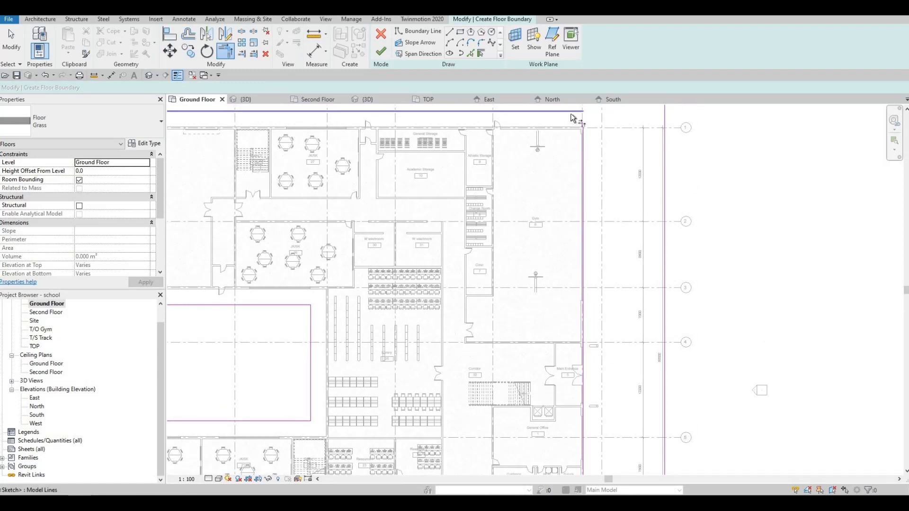
left_click(571, 114)
middle_click_drag(592, 268, 589, 234)
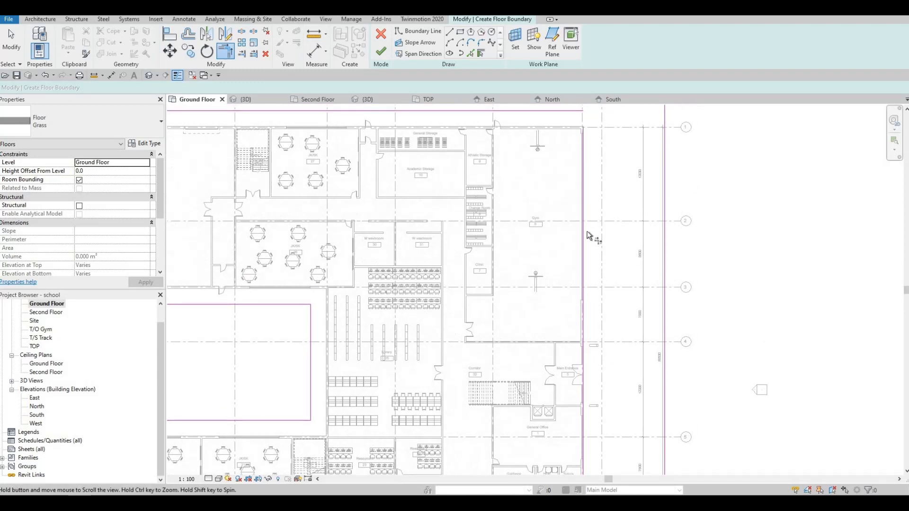
- Trim the south boundary line into corners with the east line and the classroom wing's west line
scroll(590, 267, "down", 1)
middle_click_drag(705, 197, 703, 161)
middle_click_drag(556, 466, 685, 341)
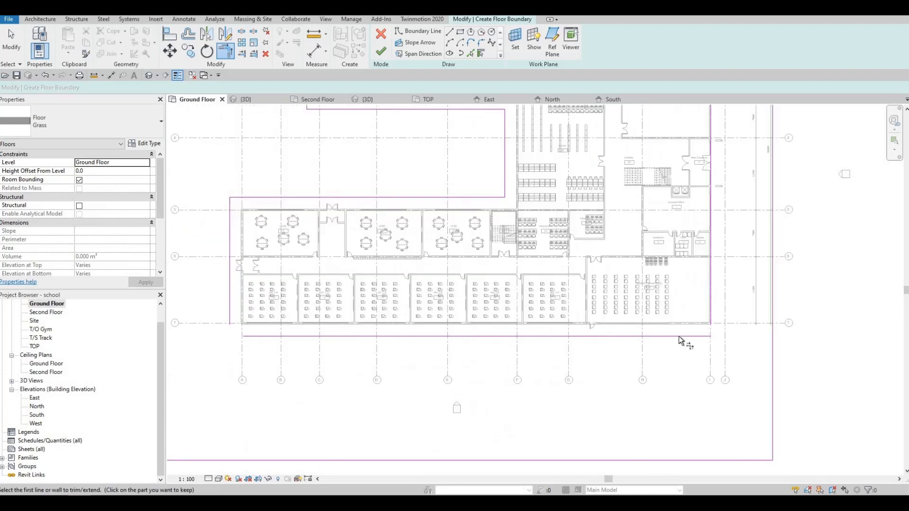
left_click(689, 337)
left_click(709, 298)
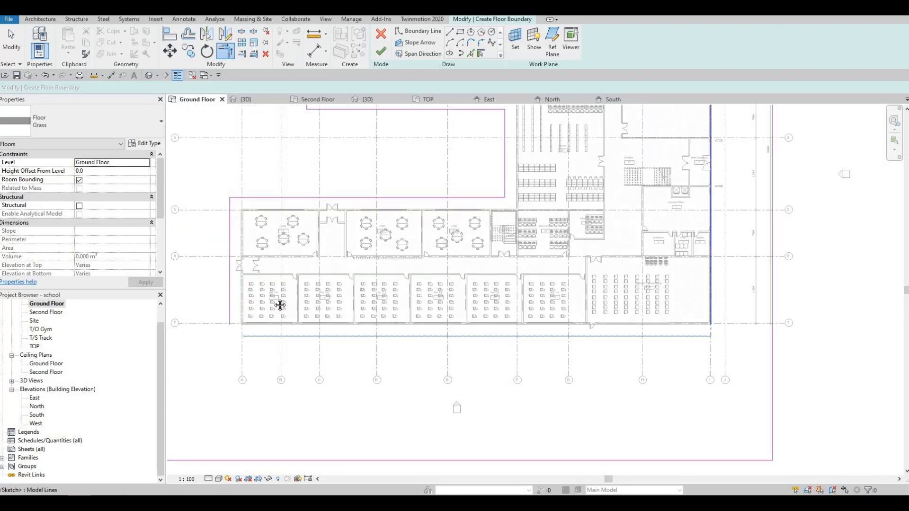
middle_click_drag(225, 282, 283, 292)
left_click(287, 288)
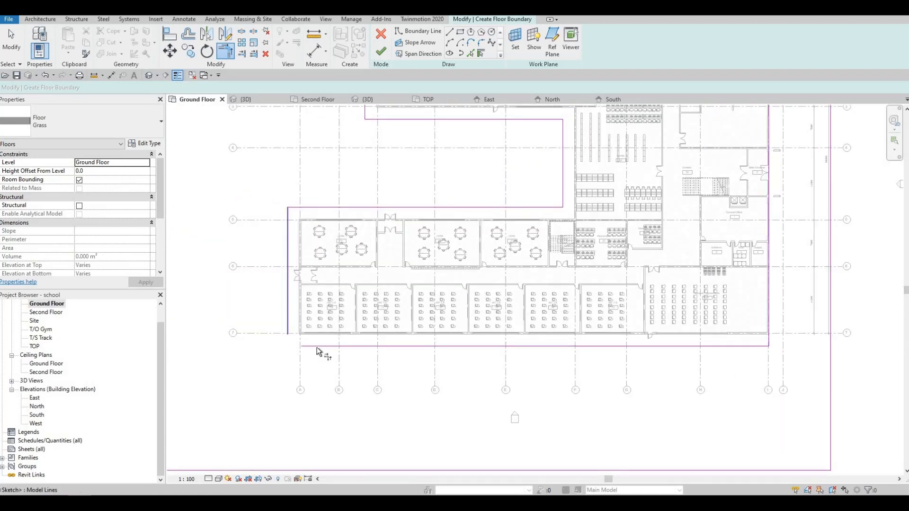
left_click(345, 347)
middle_click_drag(557, 226, 551, 289)
key("Escape")
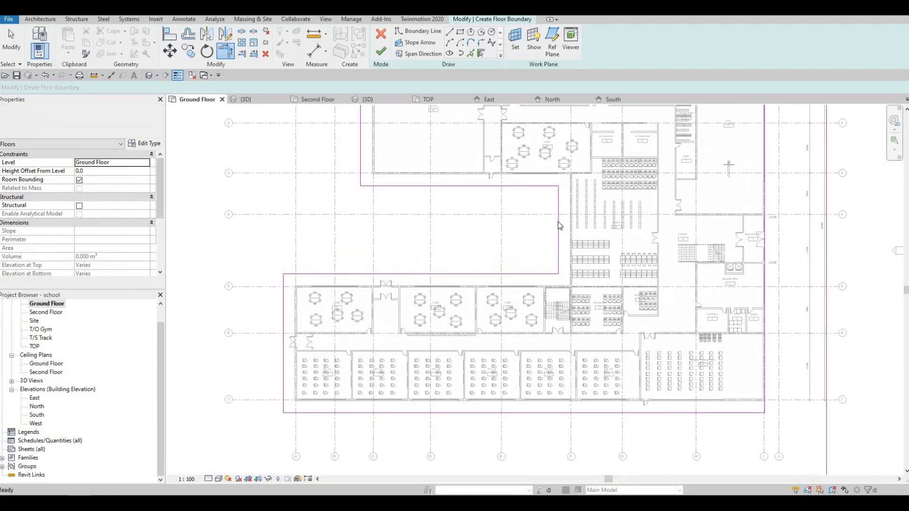
- Move the courtyard's east boundary line west, to about 7100 mm east of the middle classroom's west wall
mouse_move(559, 221)
left_mouse_down()
mouse_move(431, 227)
mouse_move(440, 232)
left_mouse_up()
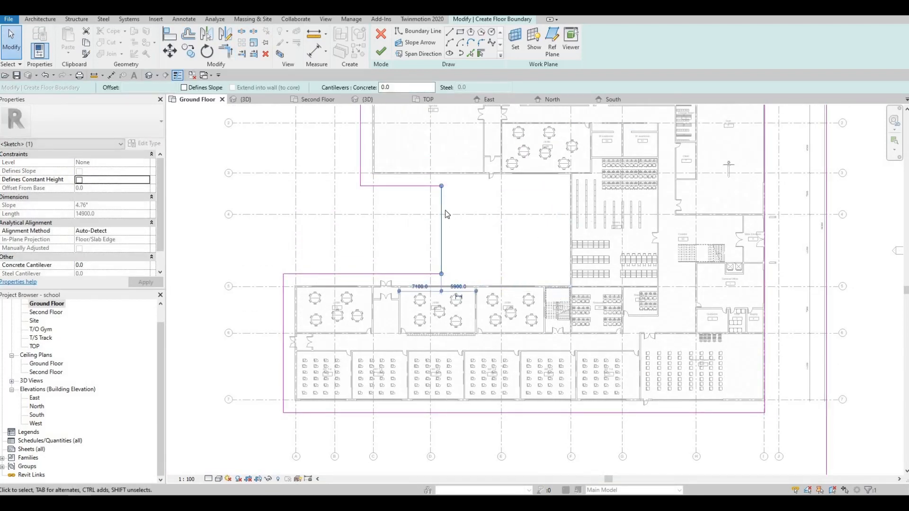
scroll(440, 227, "up", 1)
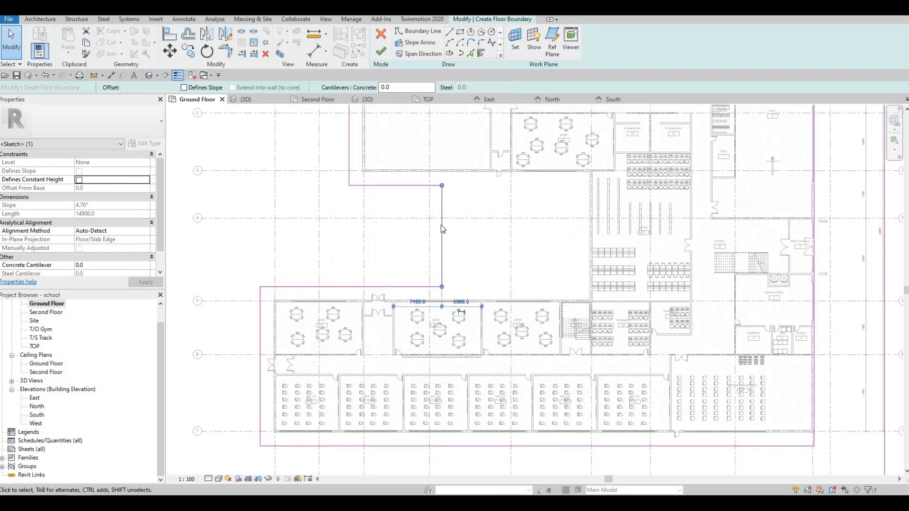
scroll(441, 225, "up", 1)
mouse_move(450, 228)
middle_mouse_down()
mouse_move(444, 259)
mouse_move(459, 219)
middle_mouse_up()
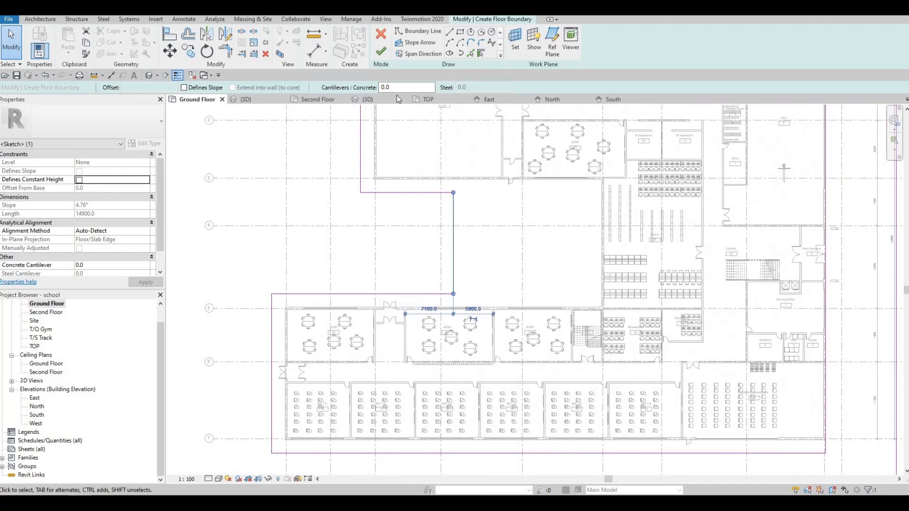
- Try to finish the floor sketch and show where its boundary lines are open
left_click(381, 53)
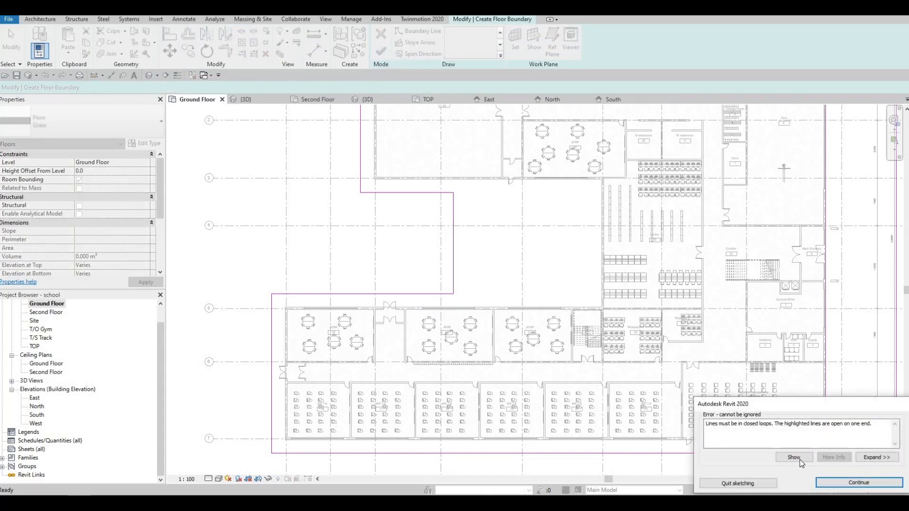
left_click(793, 457)
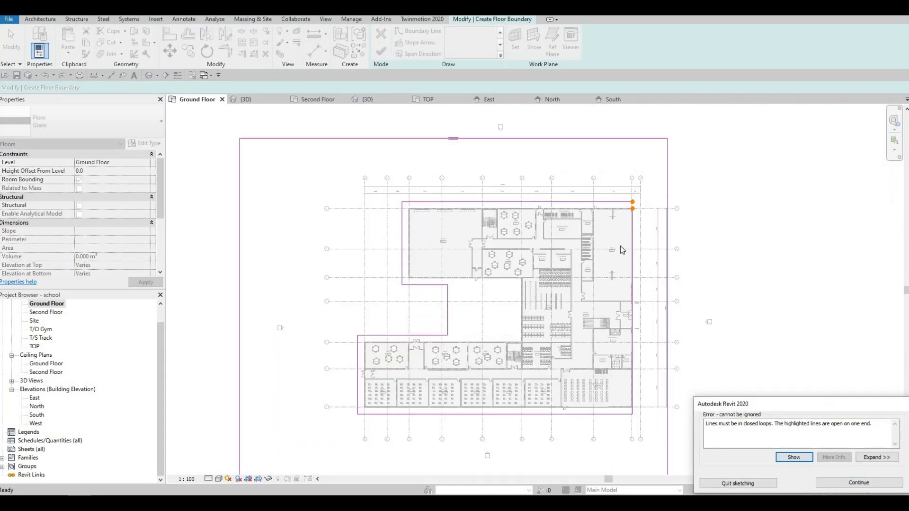
scroll(619, 245, "up", 3)
key("Escape")
- Trim the north and east boundary lines to a corner beside the gym and finish the Grass floor
key("t")
key("r")
left_click(594, 234)
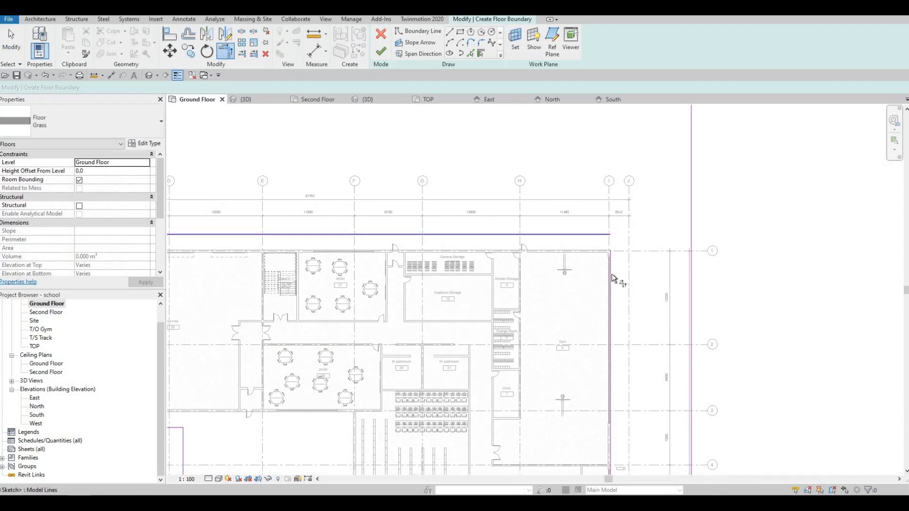
left_click(612, 274)
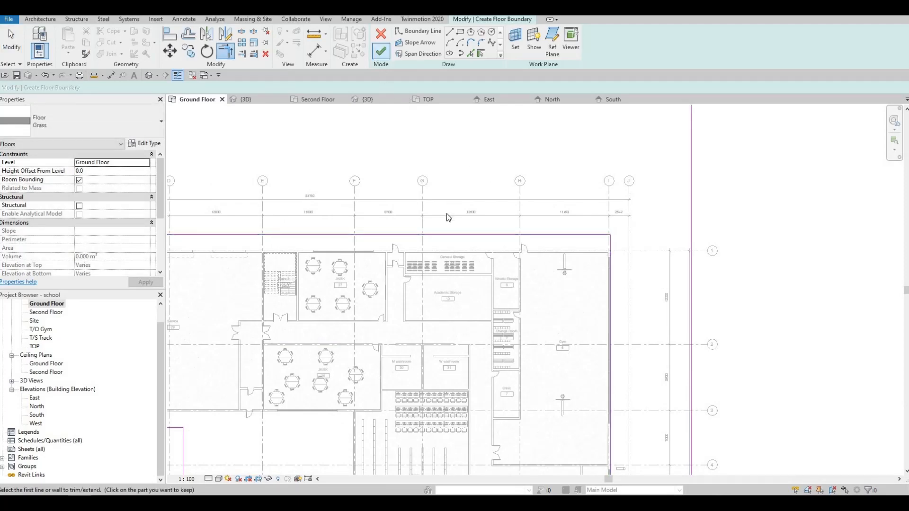
middle_click_drag(450, 197, 480, 167)
scroll(528, 152, "down", 2)
middle_click_drag(325, 187, 353, 153)
key("Escape")
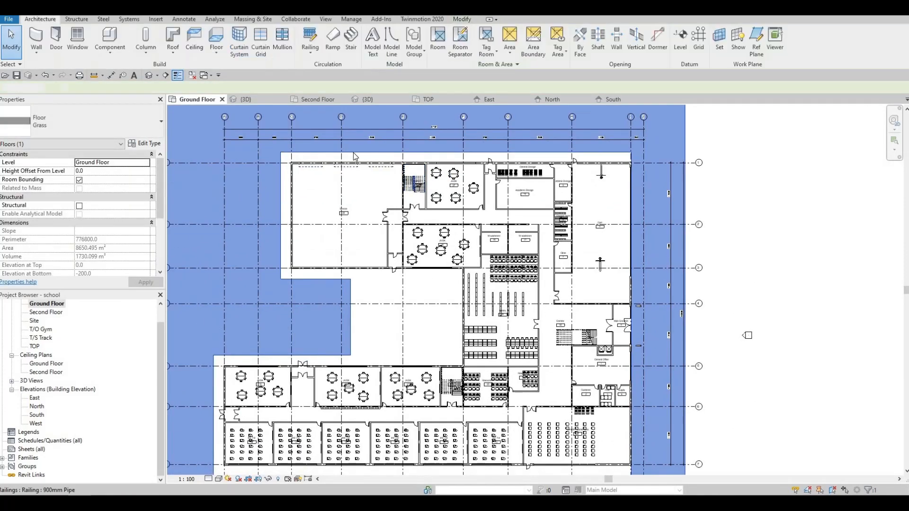
key("Escape")
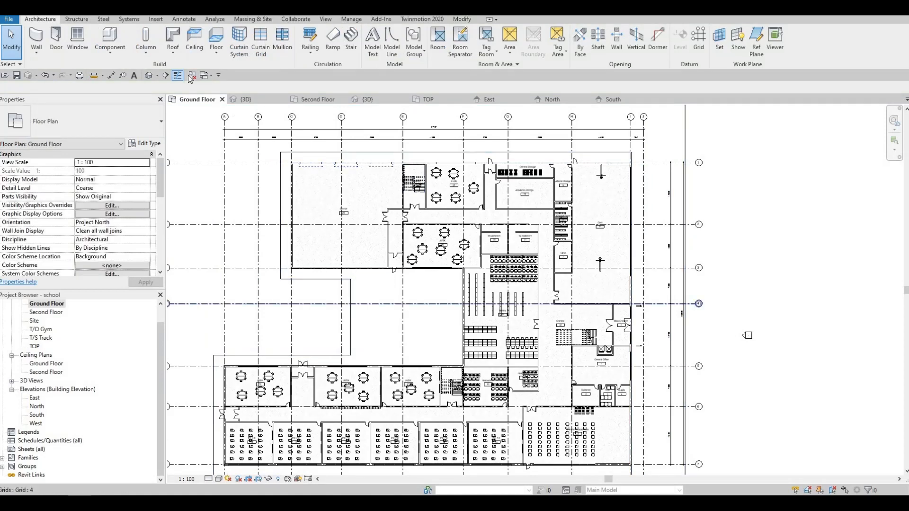
- Start a new floor on the Ground Floor and duplicate the Floor 2 type as Floor 3
left_click(216, 37)
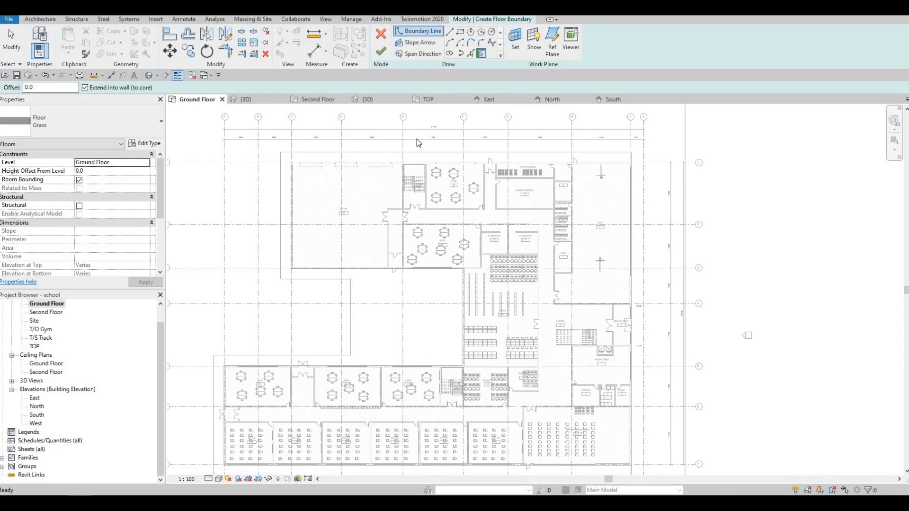
left_click(143, 143)
left_click(636, 115)
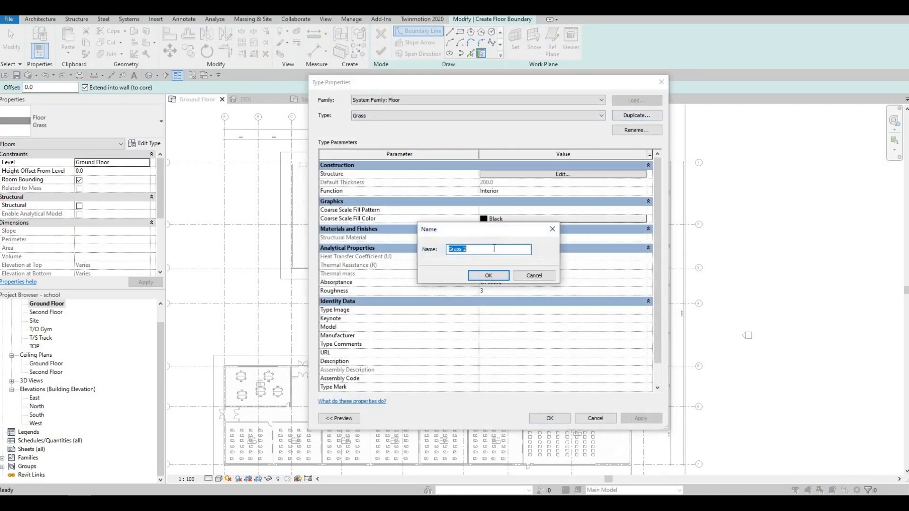
key("Escape")
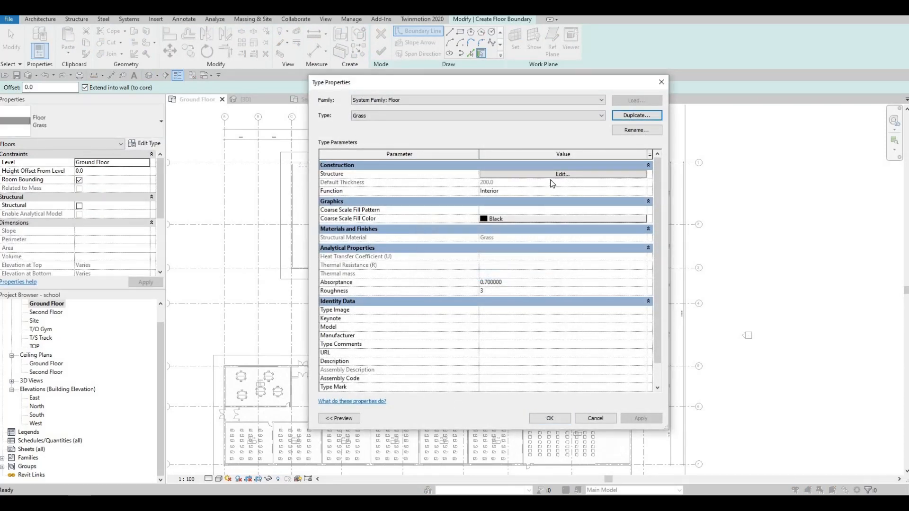
left_click(478, 116)
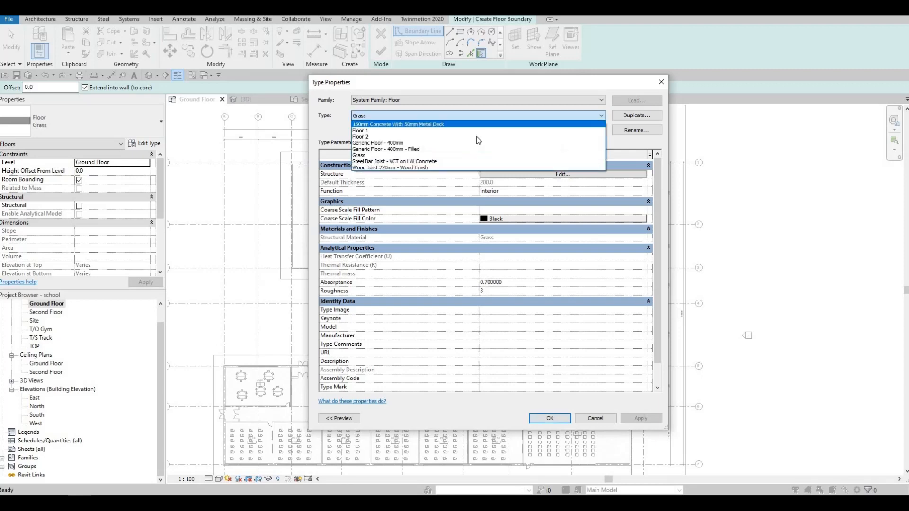
left_click(476, 136)
left_click(629, 117)
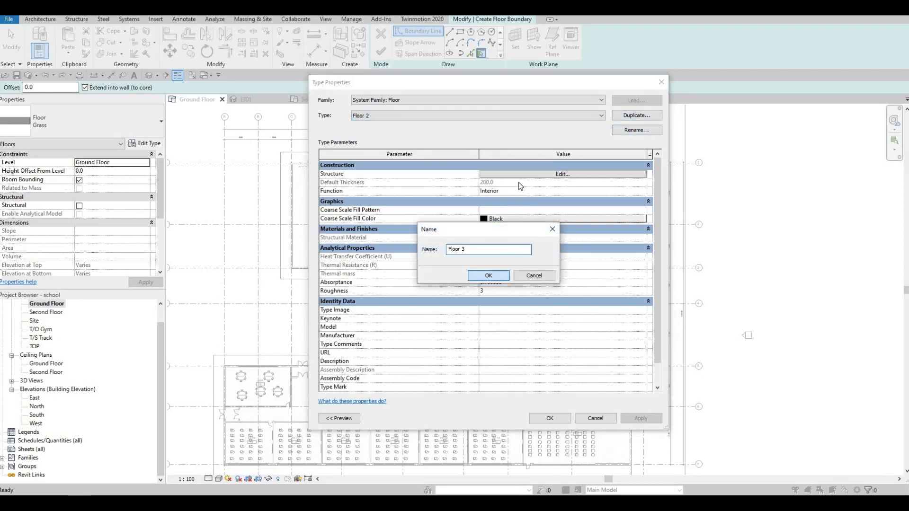
left_click(488, 276)
- Open the material choice for Floor 3's structure layer and search the materials for "con"
left_click(518, 175)
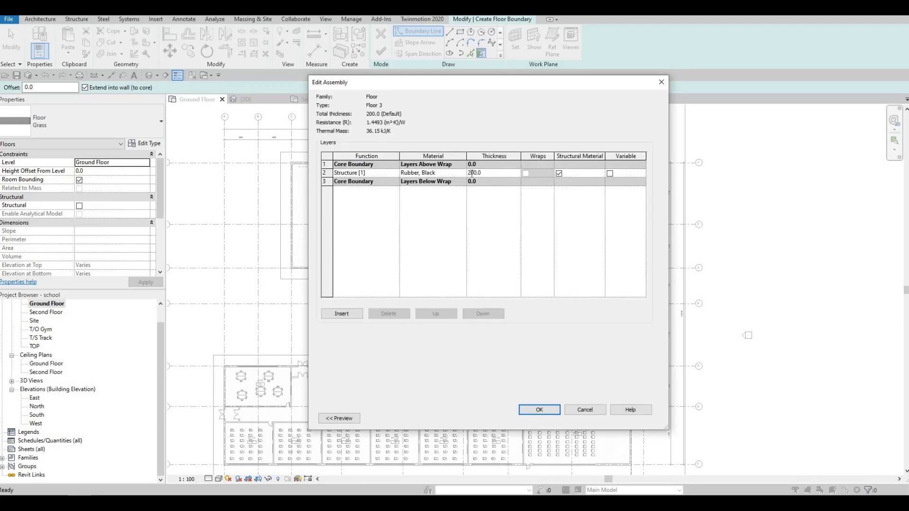
left_click(464, 173)
left_click(463, 173)
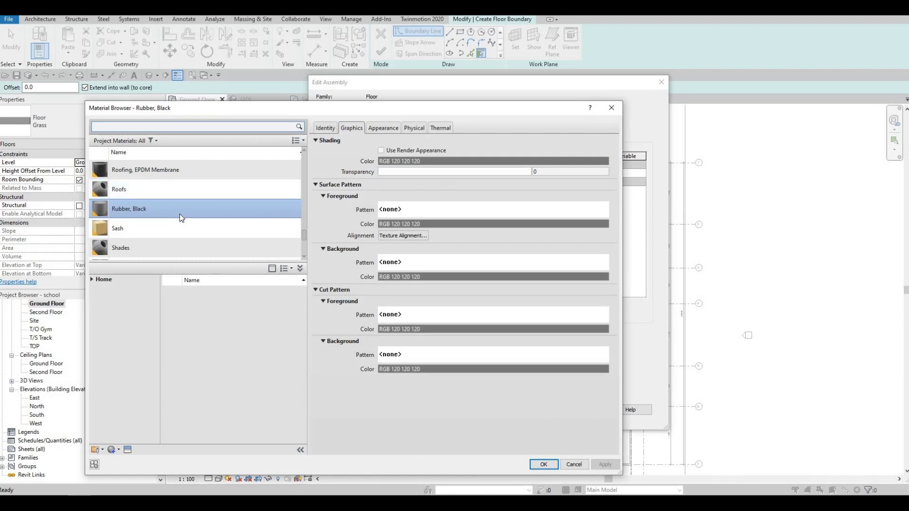
left_click(168, 128)
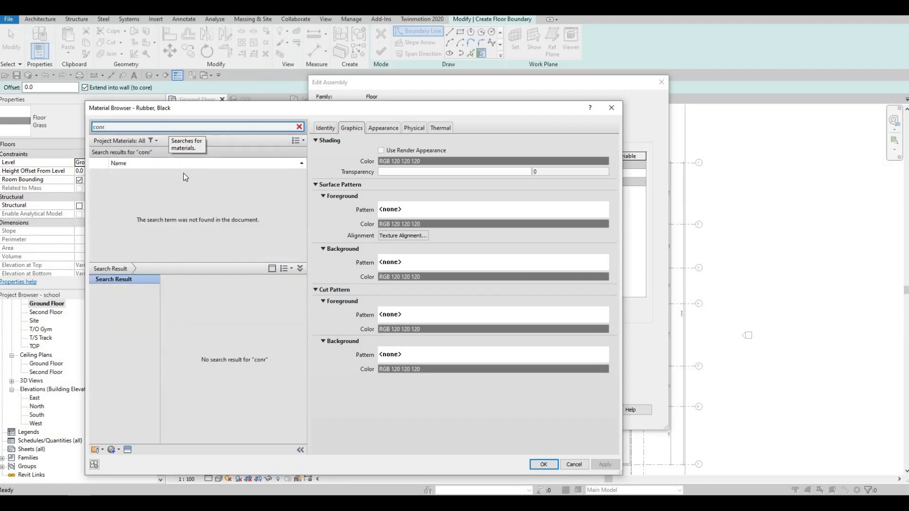
key("BackSpace")
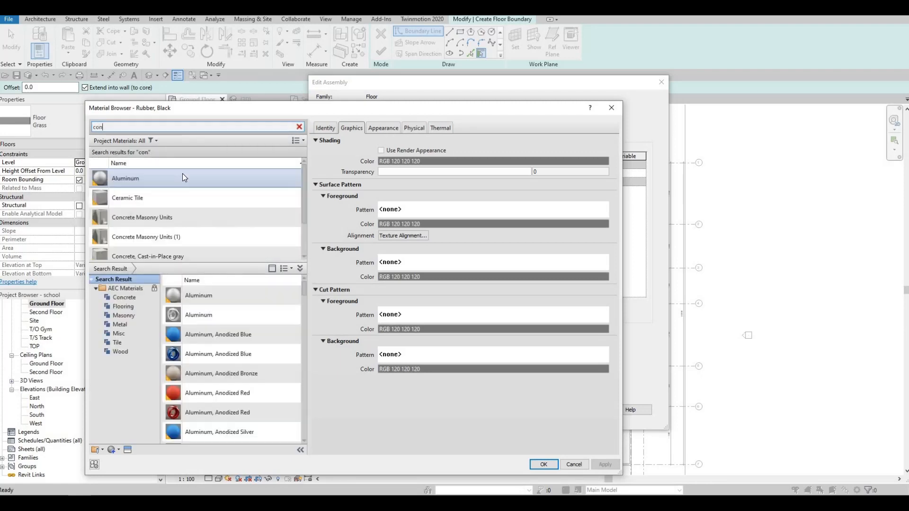
scroll(215, 220, "down", 1)
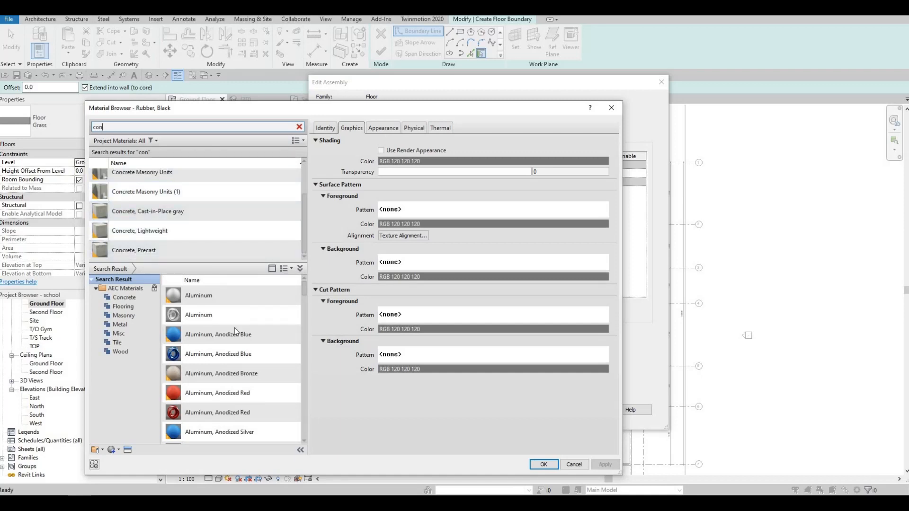
scroll(152, 251, "up", 1)
scroll(153, 251, "up", 1)
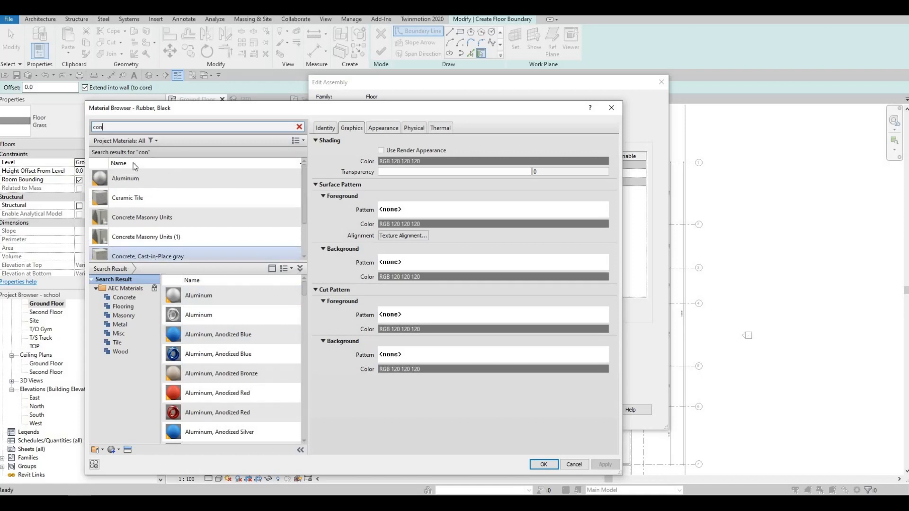
- Replace the material search term with "asp" to find asphalt materials
left_click_drag(114, 127, 40, 122)
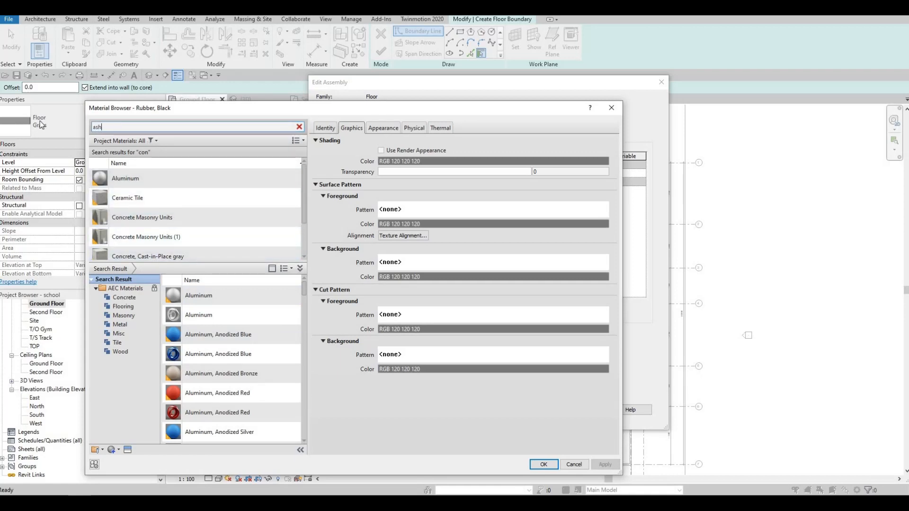
mouse_move(234, 297)
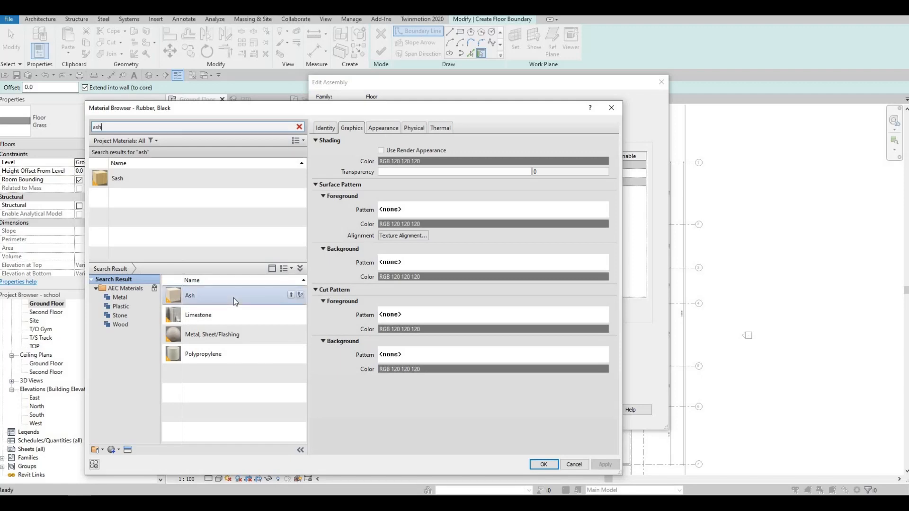
type("p")
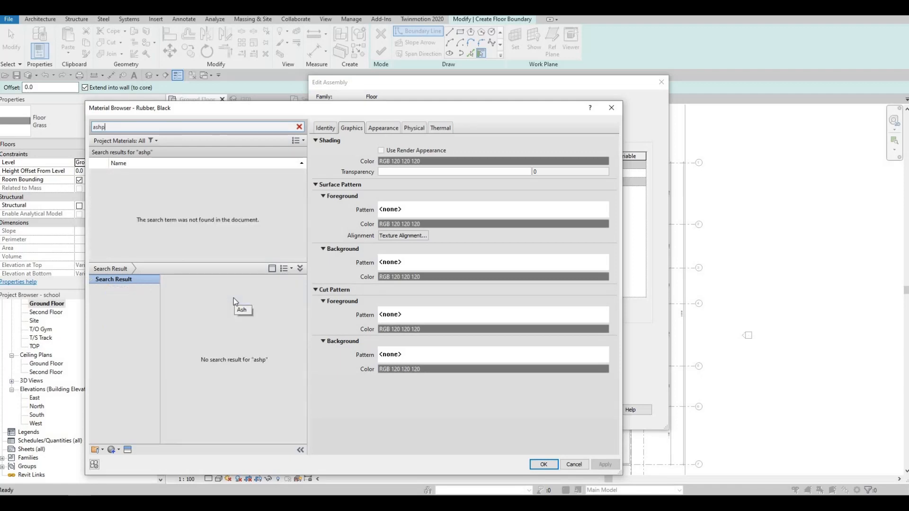
key("BackSpace")
key("BackSpace")
type("p")
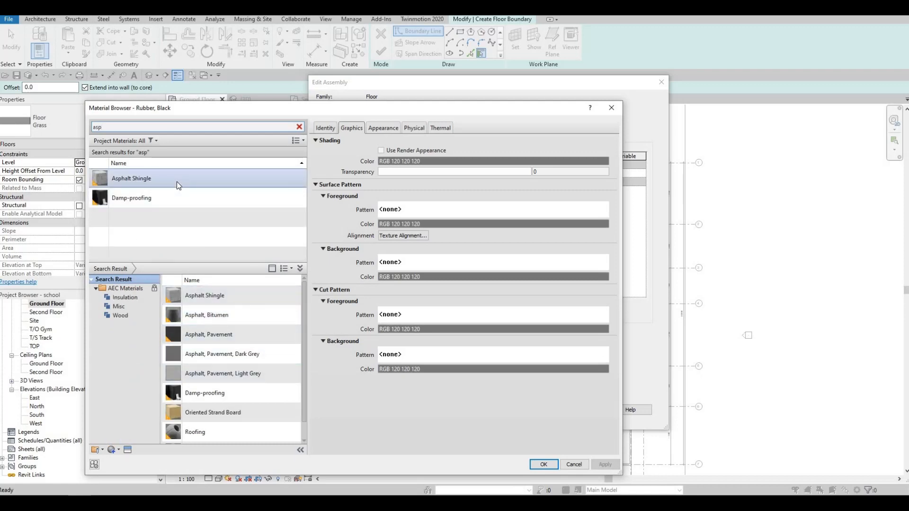
- Add the library material Asphalt, Pavement to the project, assign it to Floor 3's structure layer and accept the floor type
left_click(176, 181)
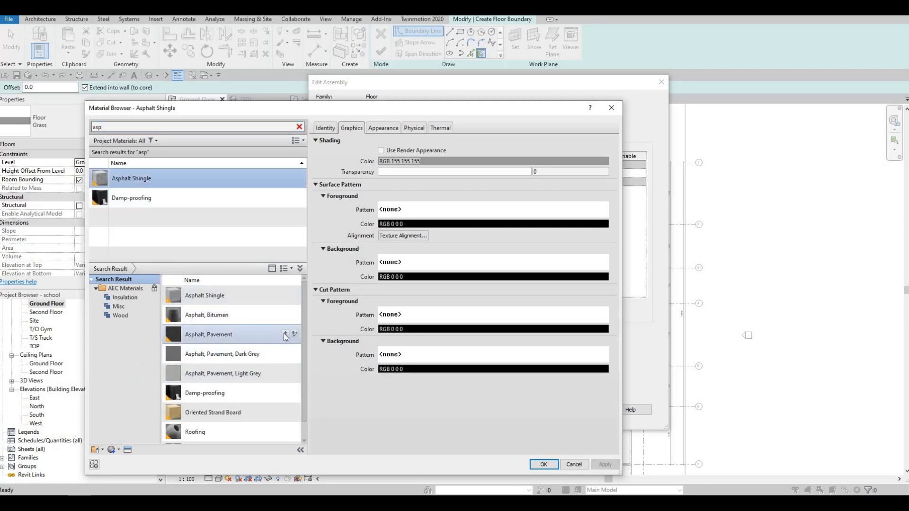
left_click(285, 333)
left_click(210, 199)
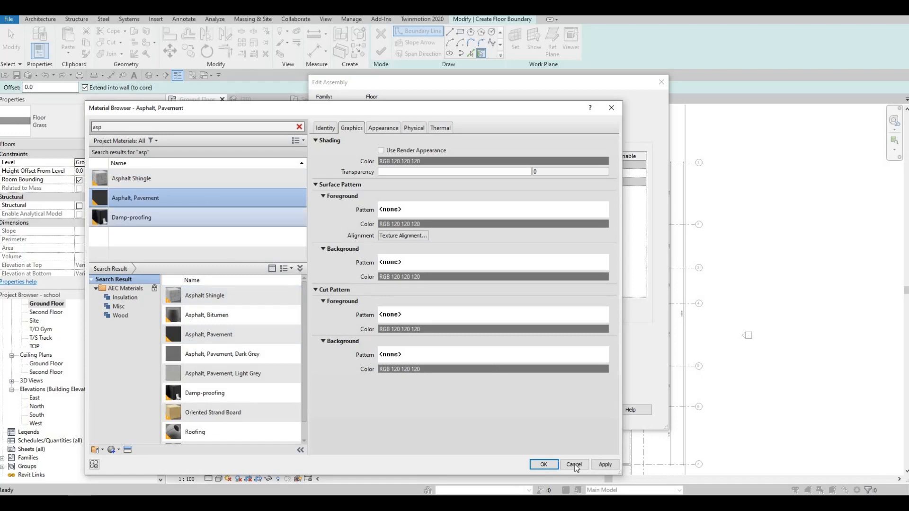
left_click(605, 464)
left_click(545, 464)
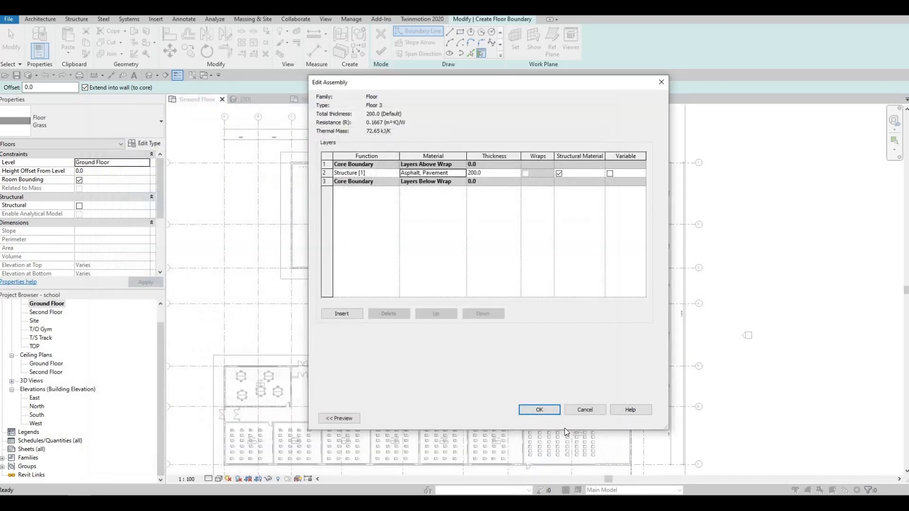
left_click(551, 413)
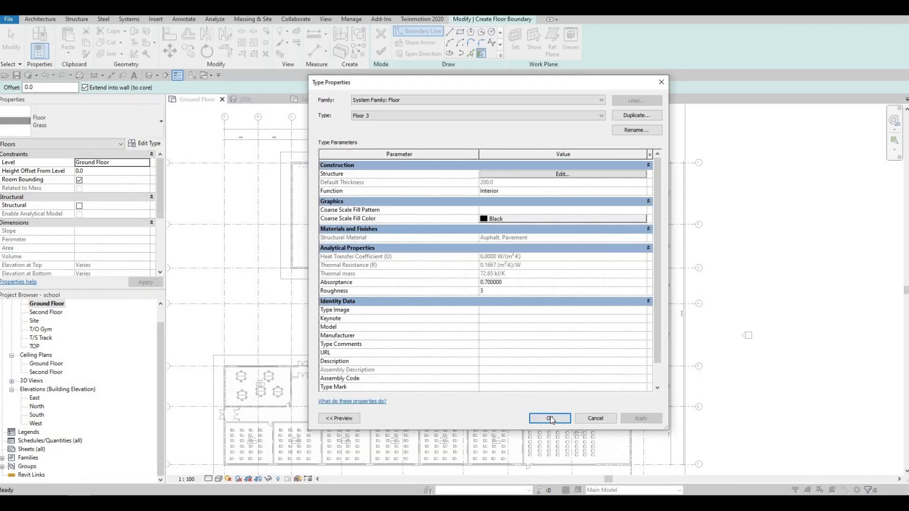
left_click(549, 416)
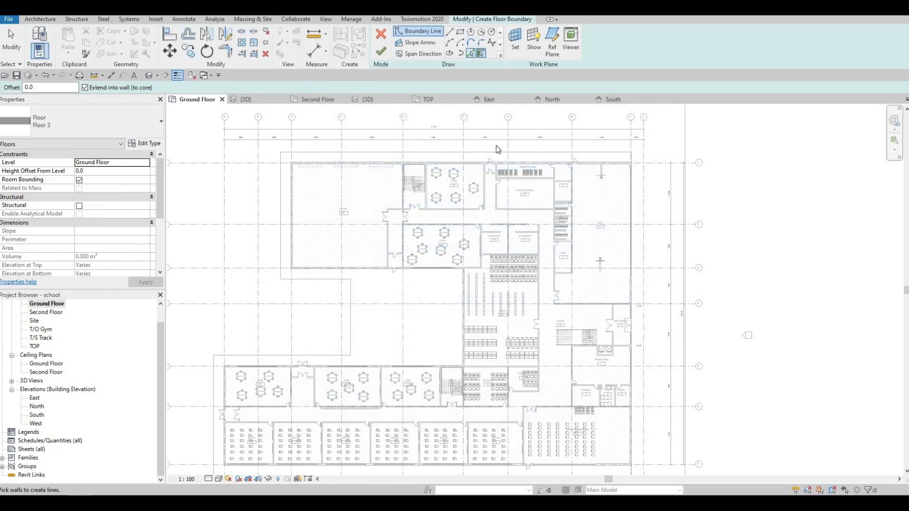
- Pick the Grass floor's edges as boundary lines, from its north edge along the stepped west side to the southwest wing
left_click(495, 151)
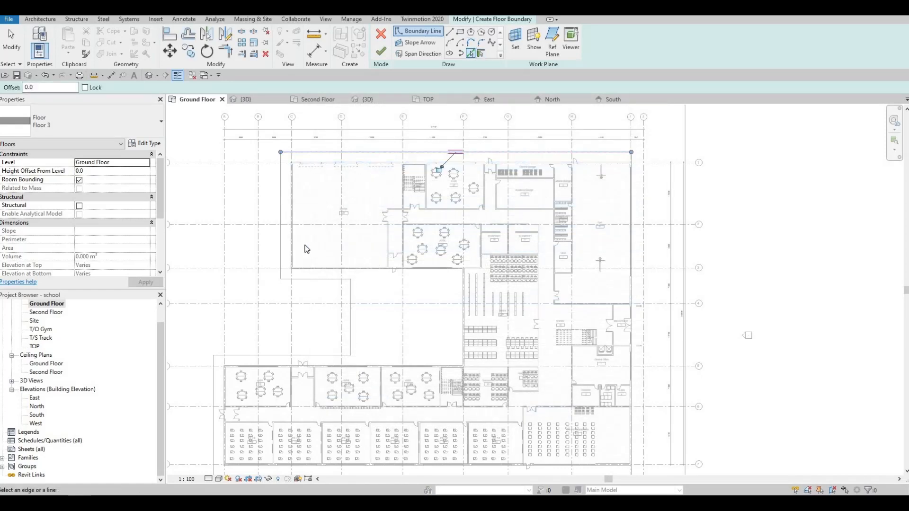
left_click(282, 237)
left_click(348, 280)
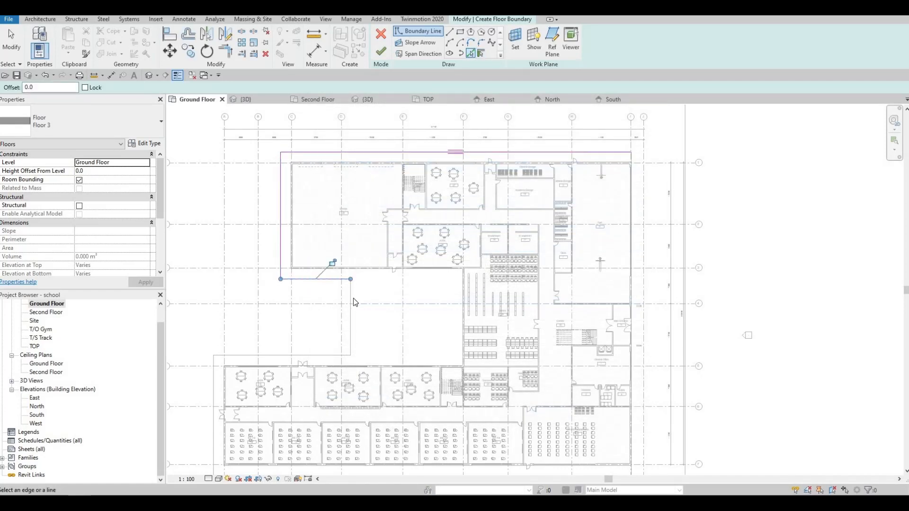
left_click(353, 299)
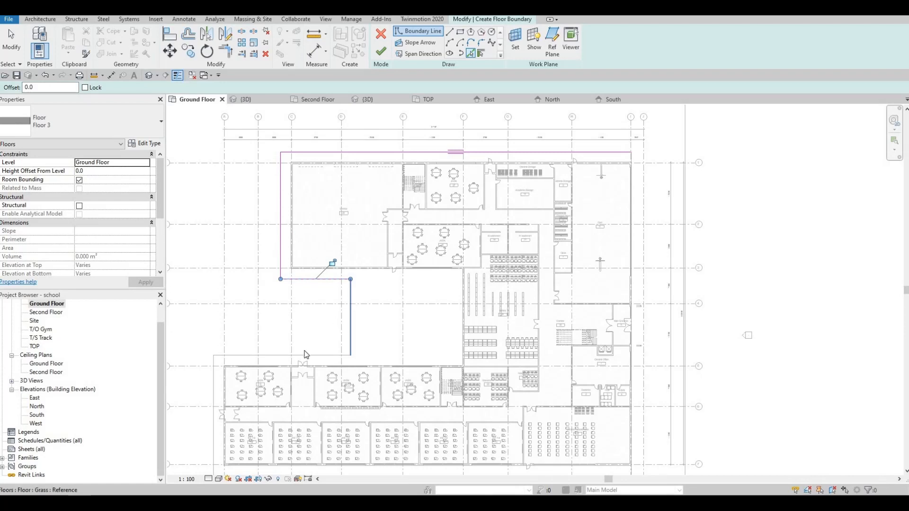
left_click(221, 357)
left_click(214, 374)
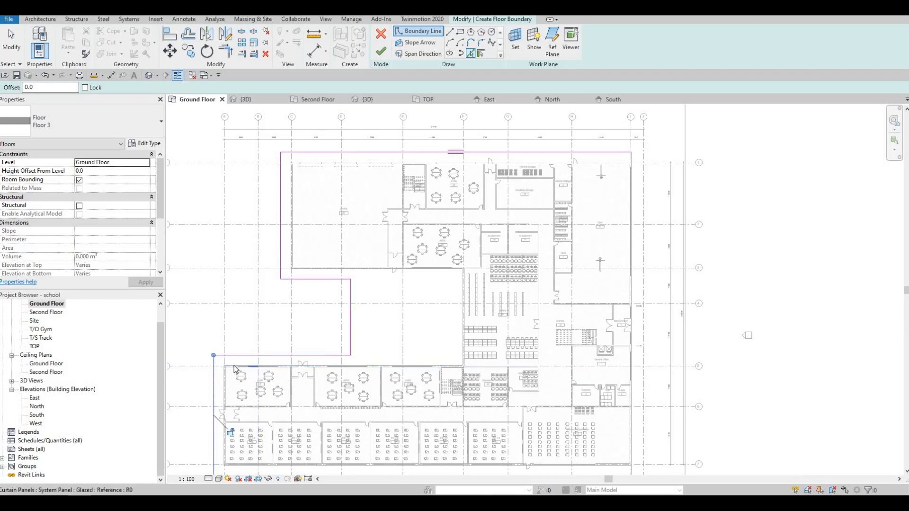
- Pick the courtyard's building edges and the northwest room's west and north exterior walls as boundary lines
left_click(460, 292)
left_click(362, 269)
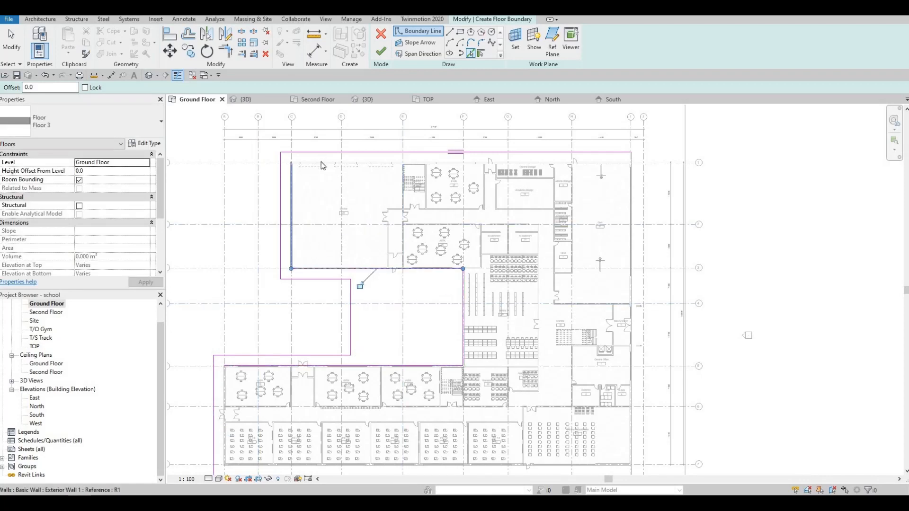
scroll(356, 181, "up", 3)
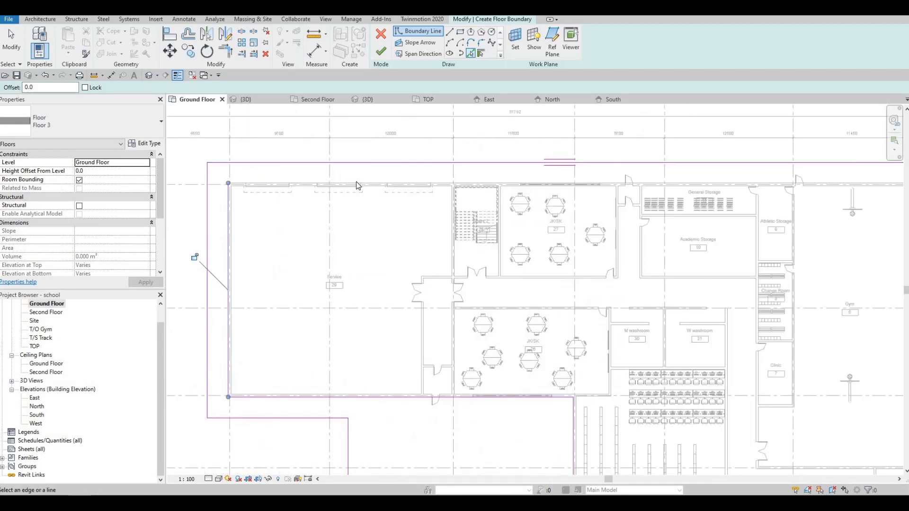
left_click(356, 182)
- Pick the Grass floor's south edge below the row of classrooms as a boundary line
scroll(655, 263, "down", 4)
scroll(665, 247, "up", 1)
middle_click_drag(665, 248, 461, 235)
scroll(485, 213, "up", 2)
middle_click_drag(357, 381, 397, 257)
scroll(397, 257, "down", 3)
scroll(369, 274, "down", 3)
middle_click_drag(189, 369, 399, 232)
scroll(471, 252, "up", 3)
middle_click_drag(470, 251, 590, 268)
left_click(533, 243)
middle_click_drag(552, 228, 462, 237)
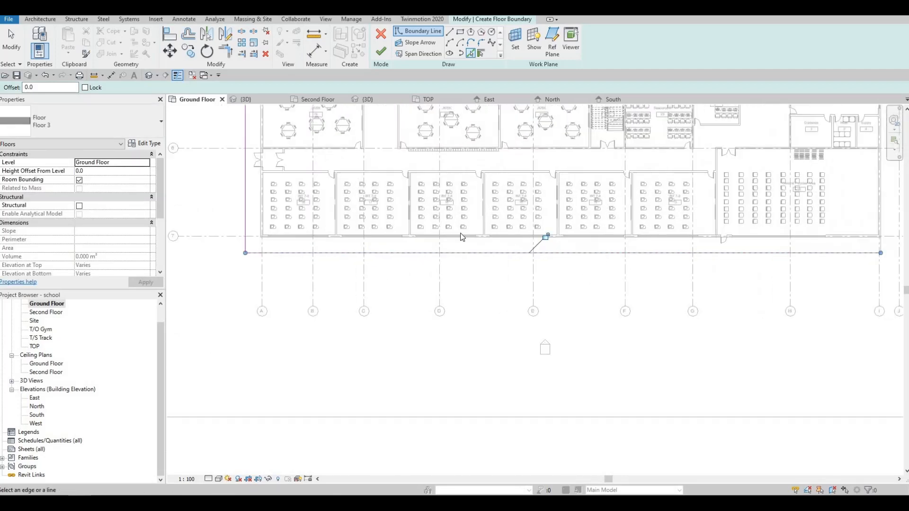
- Create the east boundary line at an offset of 2000 mm outside the school's east wall
scroll(462, 237, "down", 3)
middle_click_drag(756, 221, 397, 272)
scroll(433, 254, "up", 3)
scroll(422, 250, "up", 1)
scroll(397, 273, "up", 2)
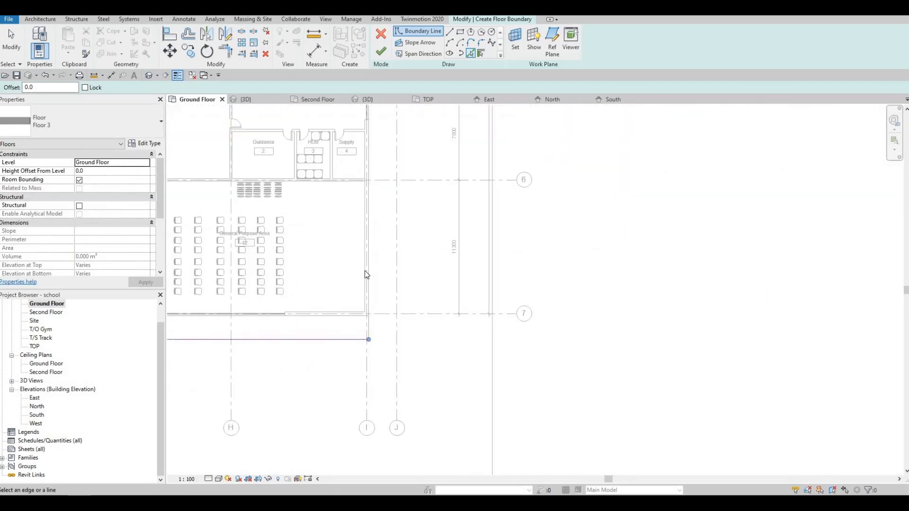
middle_click_drag(367, 219, 349, 351)
scroll(378, 164, "down", 1)
middle_click_drag(377, 163, 366, 233)
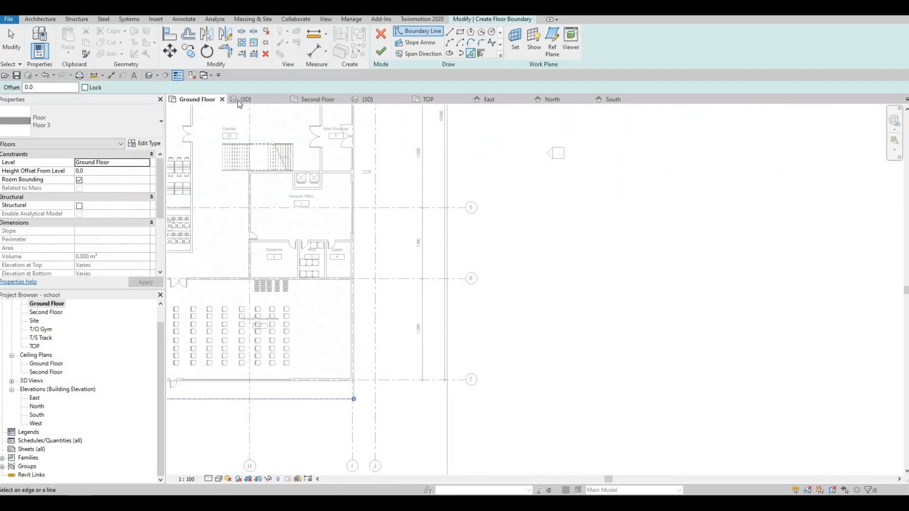
double_click(53, 85)
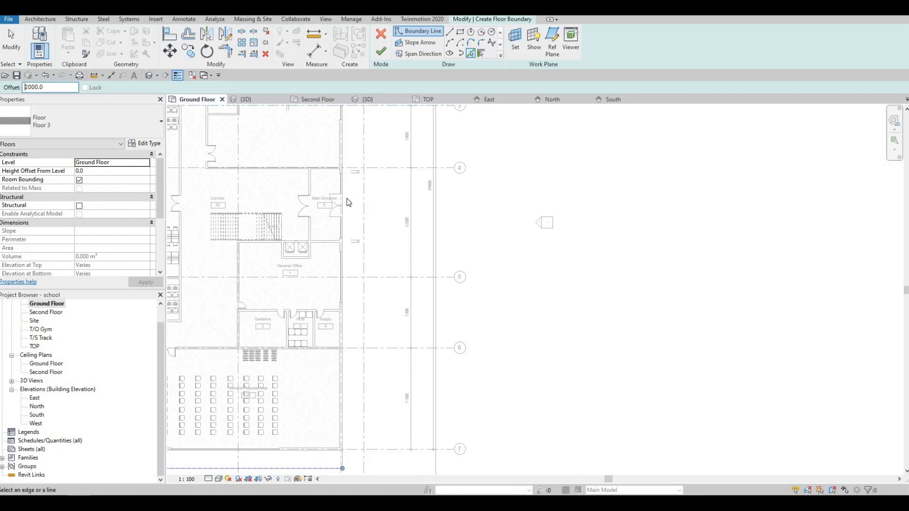
left_click(343, 247)
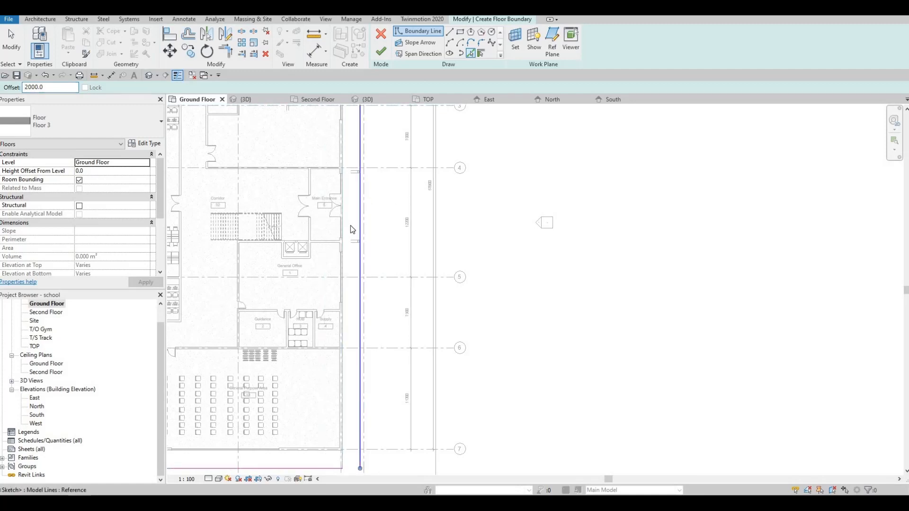
- Draw a rectangular boundary about 7400 by 8300 mm in front of the main entrance, extending east from the offset boundary line
scroll(350, 225, "down", 2)
key("Escape")
scroll(350, 225, "up", 3)
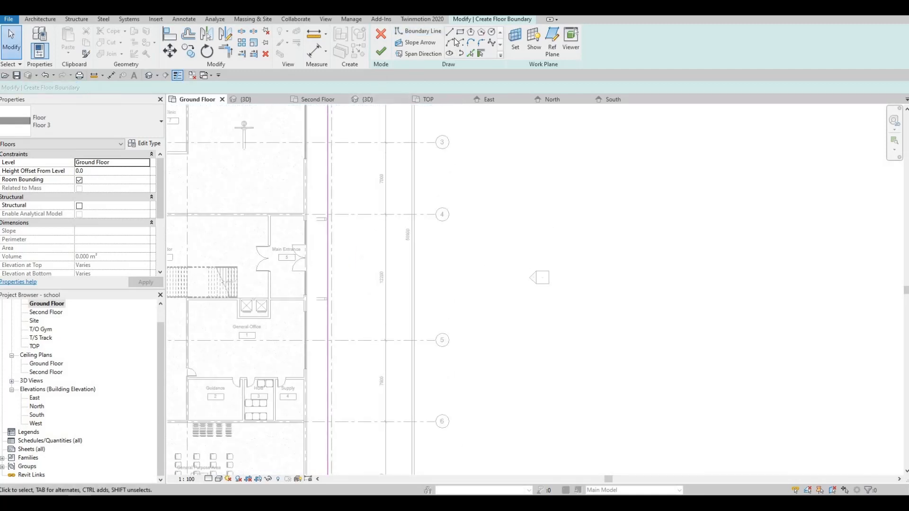
left_click(449, 32)
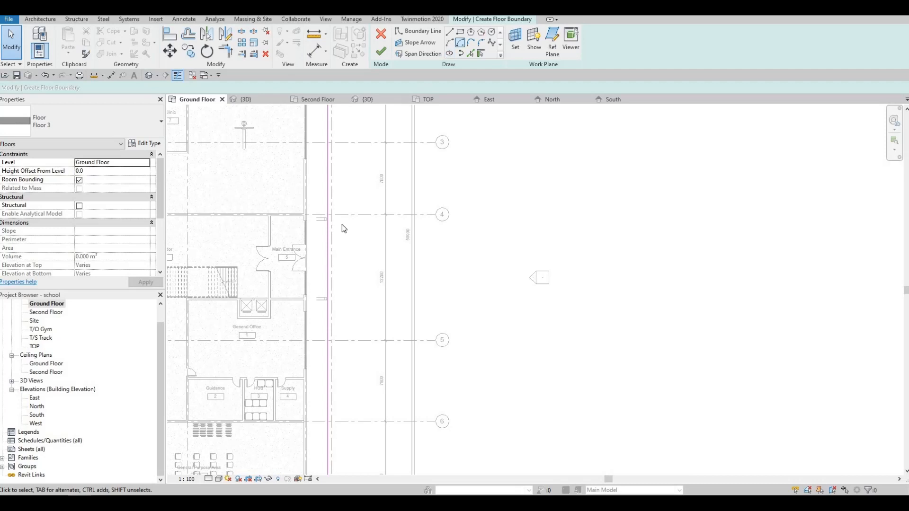
left_click(449, 32)
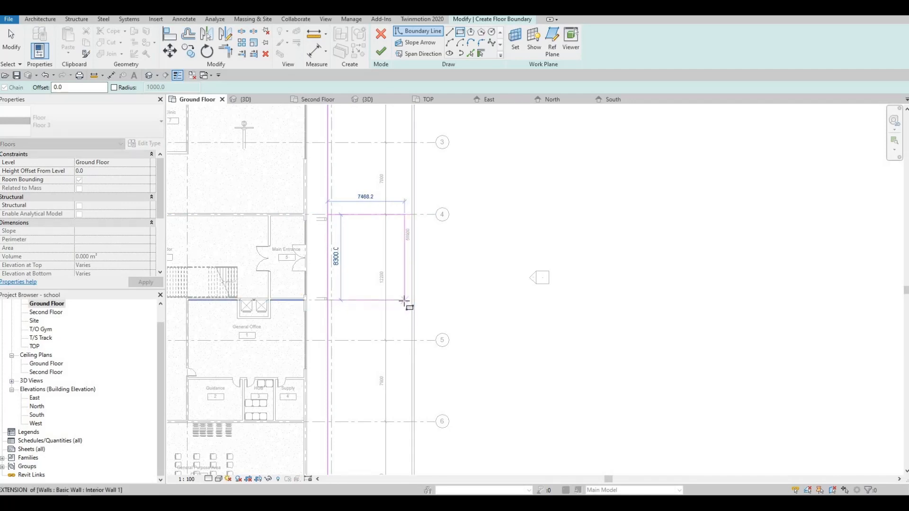
left_click(374, 312)
key("Escape")
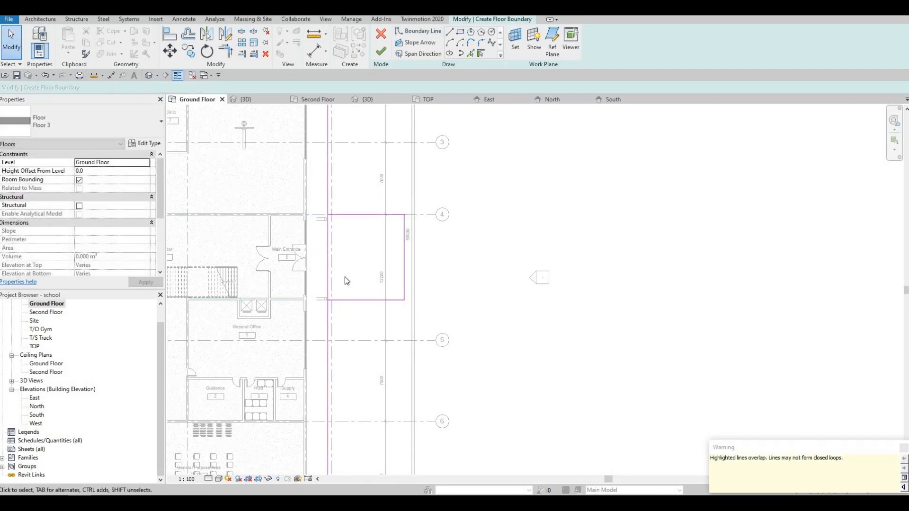
- Try to split the boundary on the entrance rectangle's west side about 4100 mm below its north edge and delete a segment
key("s")
key("l")
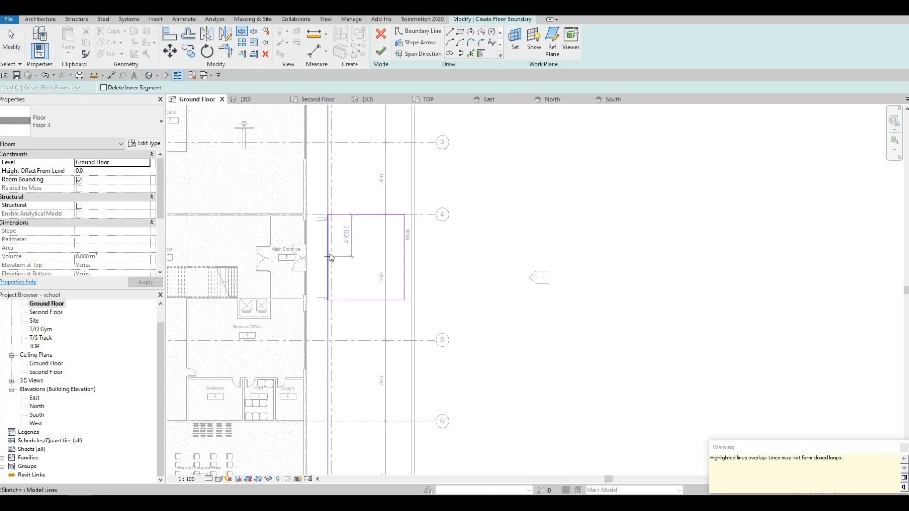
left_click(330, 258)
key("Escape")
left_click(329, 274)
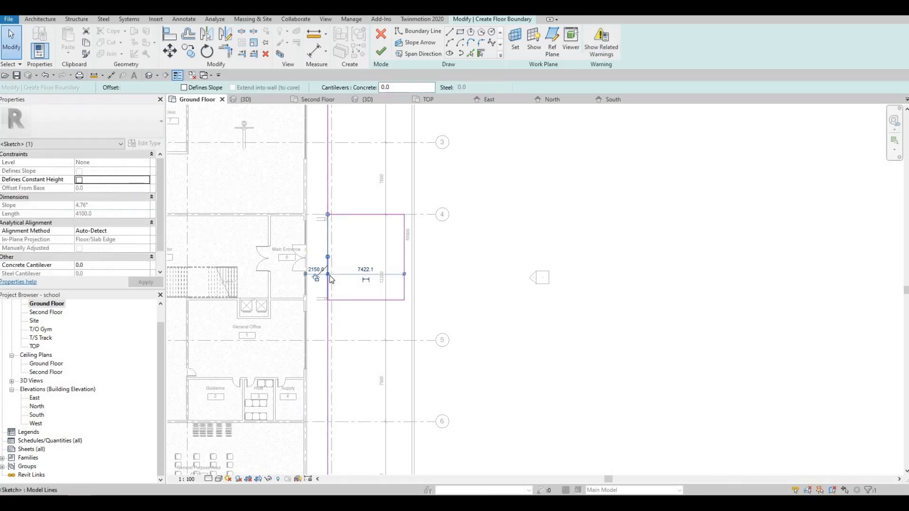
key("Delete")
key("ctrl+z")
key("s")
key("l")
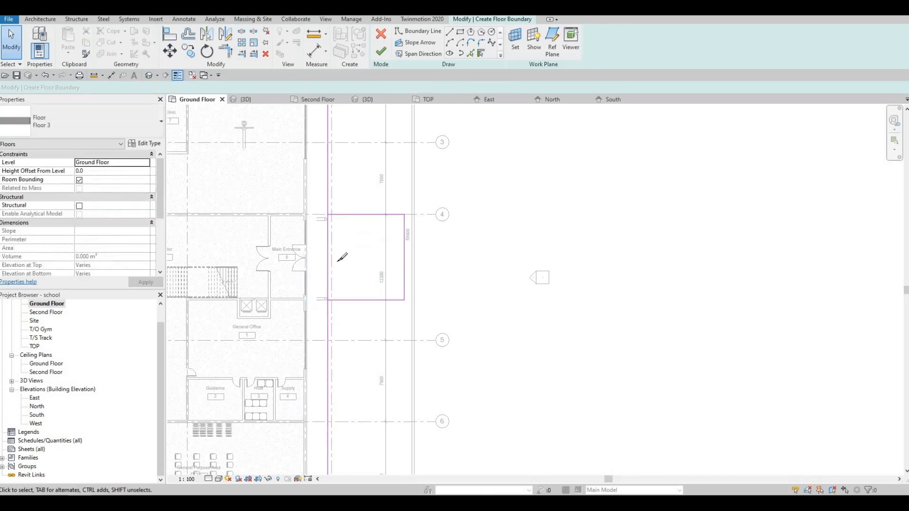
key("Escape")
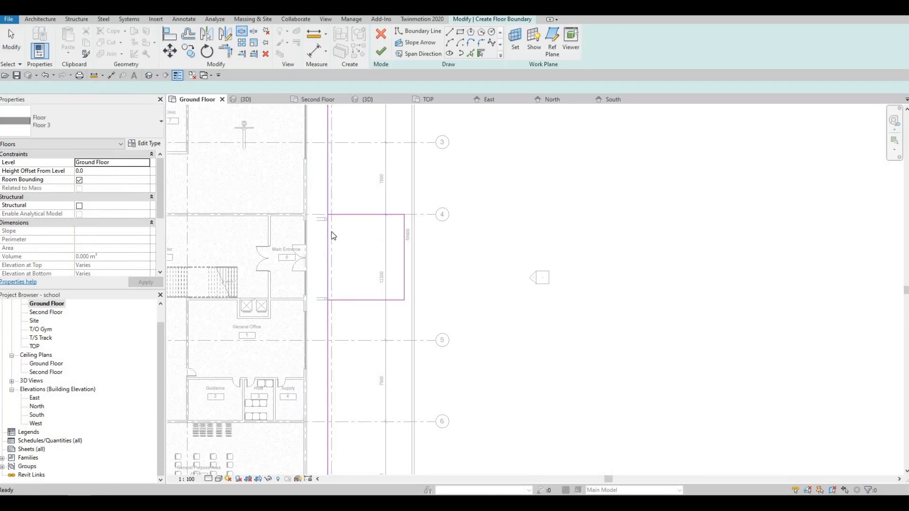
- Trim the east boundary line against the north and south edges of the main entrance rectangle, opening the outline into the widened area
key("t")
key("r")
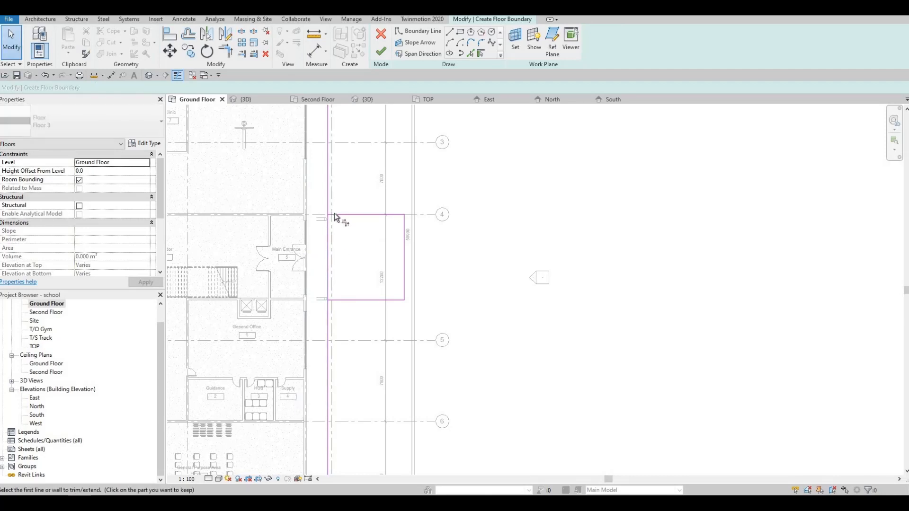
left_click(333, 211)
left_click(346, 301)
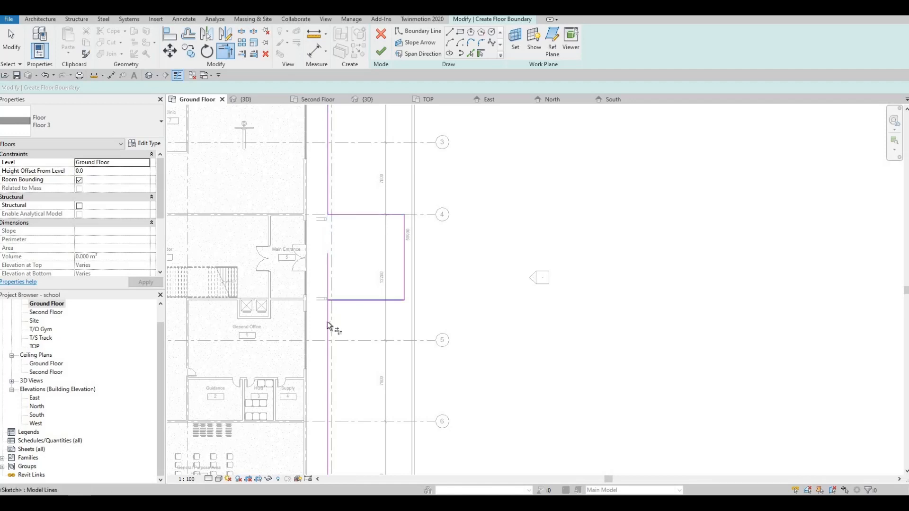
scroll(361, 328, "down", 4)
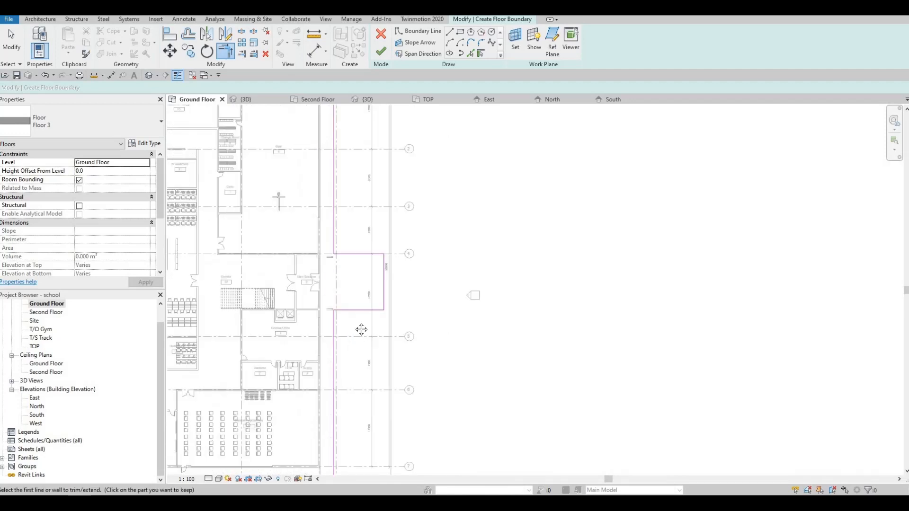
scroll(352, 303, "up", 5)
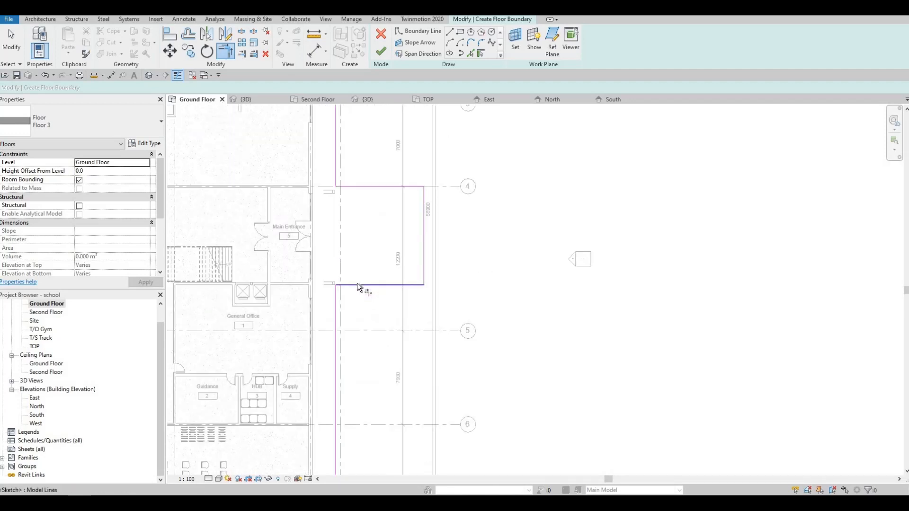
left_click(357, 284)
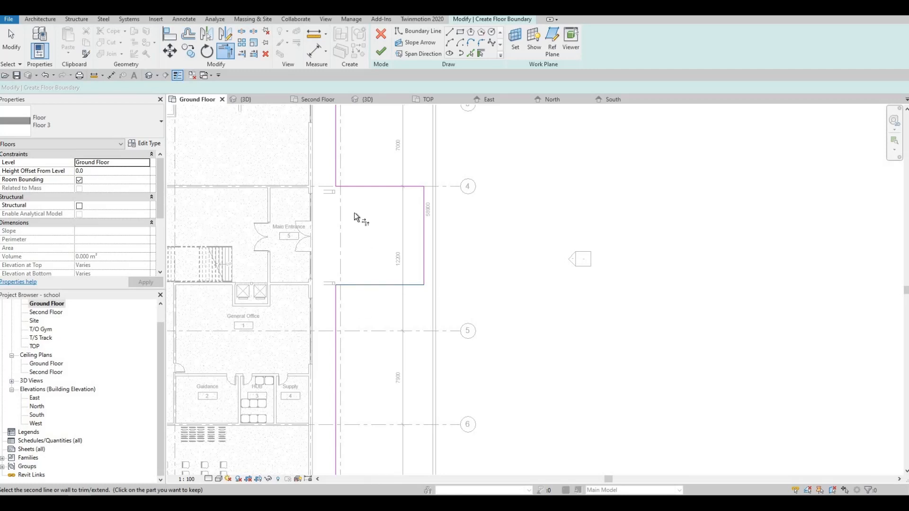
scroll(418, 251, "down", 8)
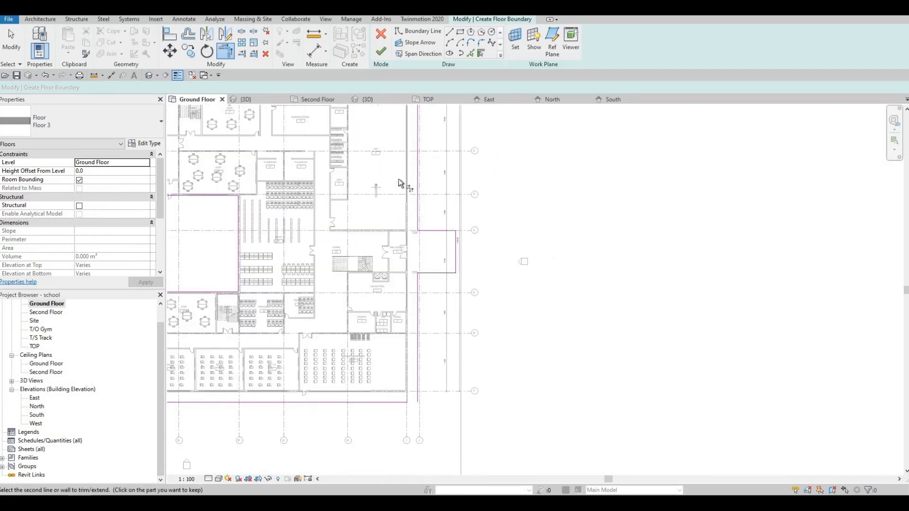
- Trim the outer boundary's northeast corner so the north line meets the offset east line beside the gym
left_click(384, 55)
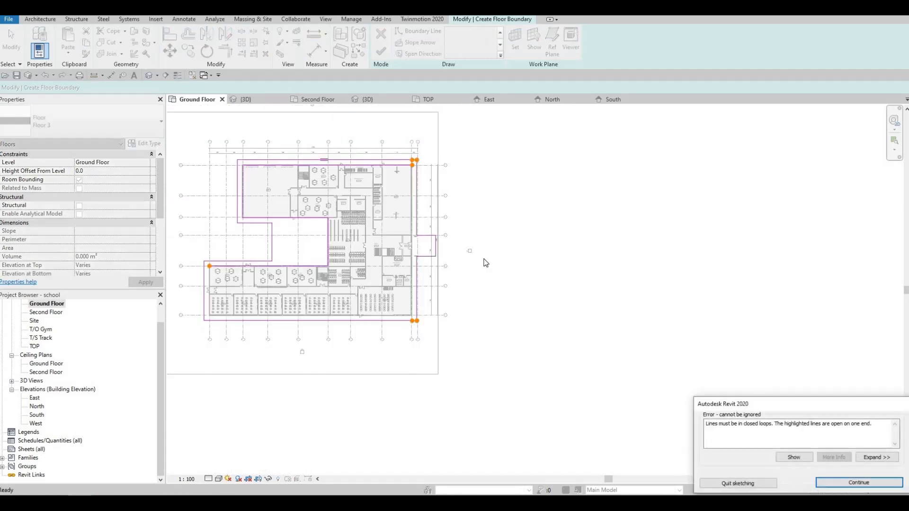
key("Return")
scroll(420, 165, "up", 5)
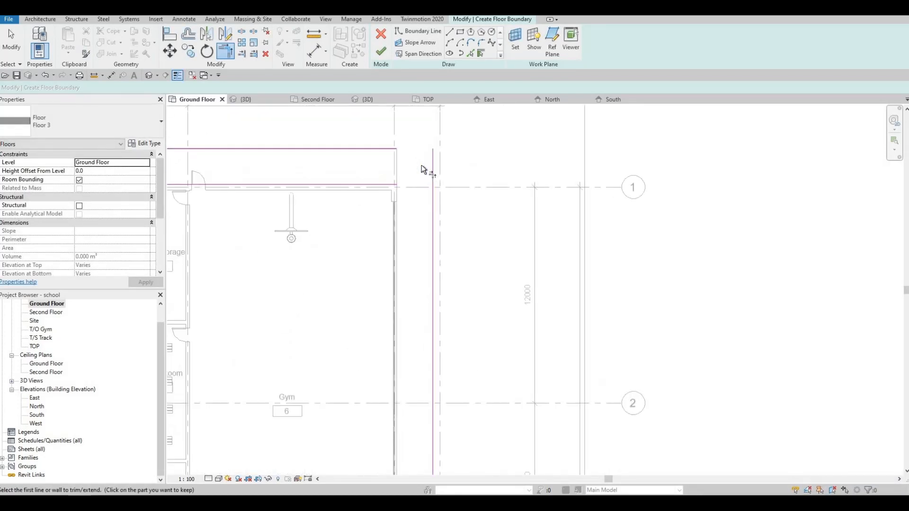
left_click(381, 149)
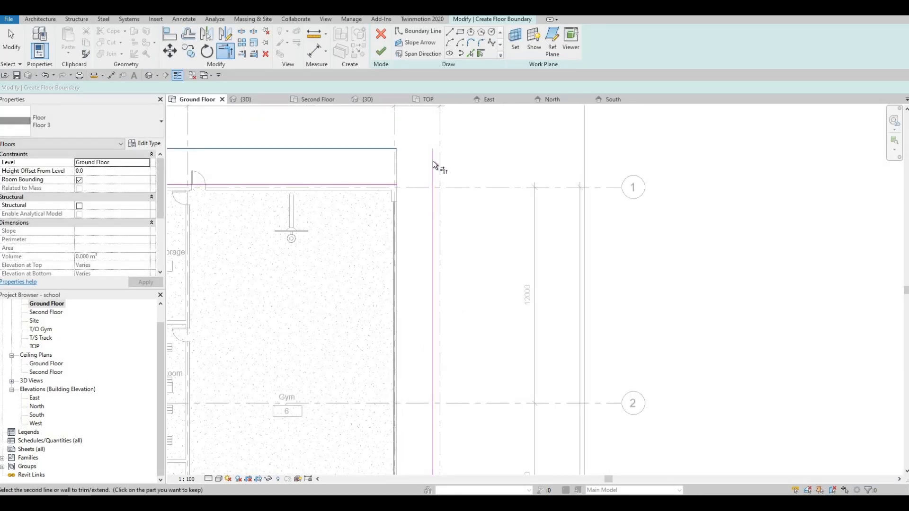
left_click(432, 213)
middle_click_drag(421, 256, 409, 235)
scroll(409, 235, "down", 4)
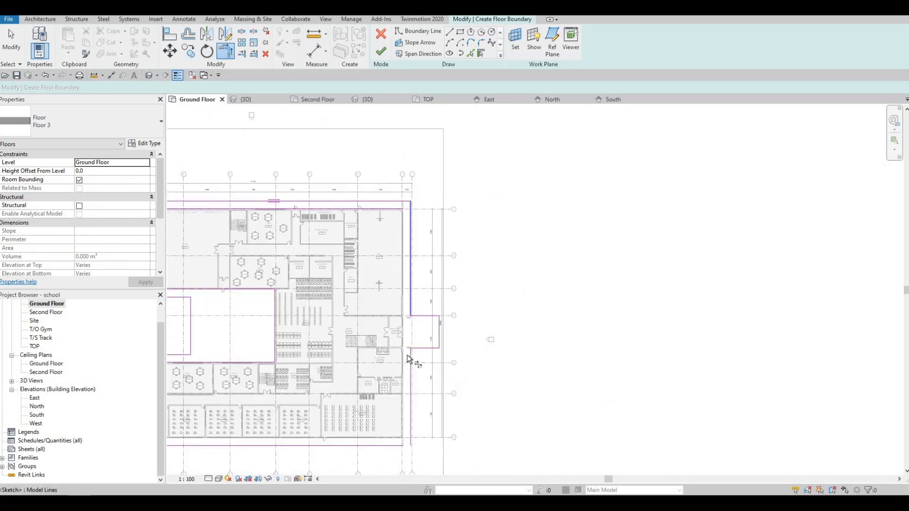
- Trim the outer boundary's southeast corner so the offset east line meets the south line below the General Purpose Area
middle_click_drag(416, 420, 425, 324)
scroll(410, 349, "up", 3)
left_click(428, 338)
left_click(410, 346)
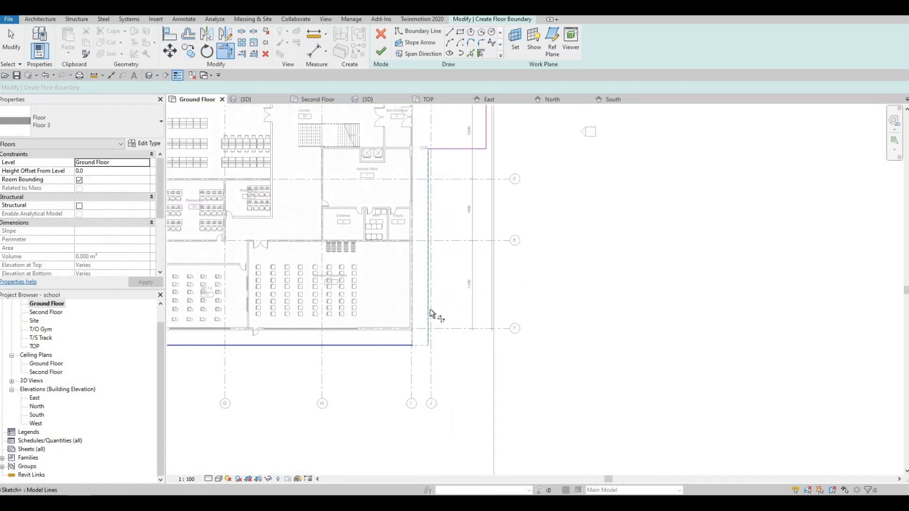
middle_click_drag(430, 264, 417, 302)
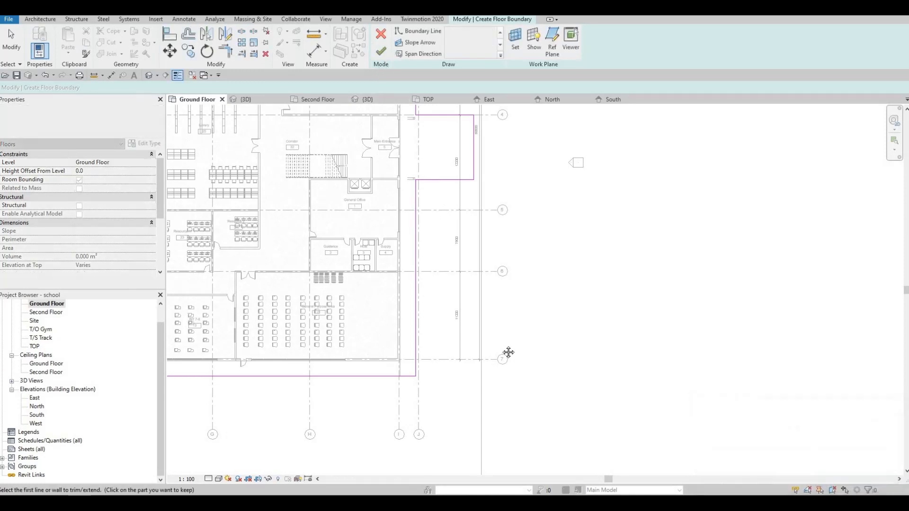
key("Escape")
key("Escape")
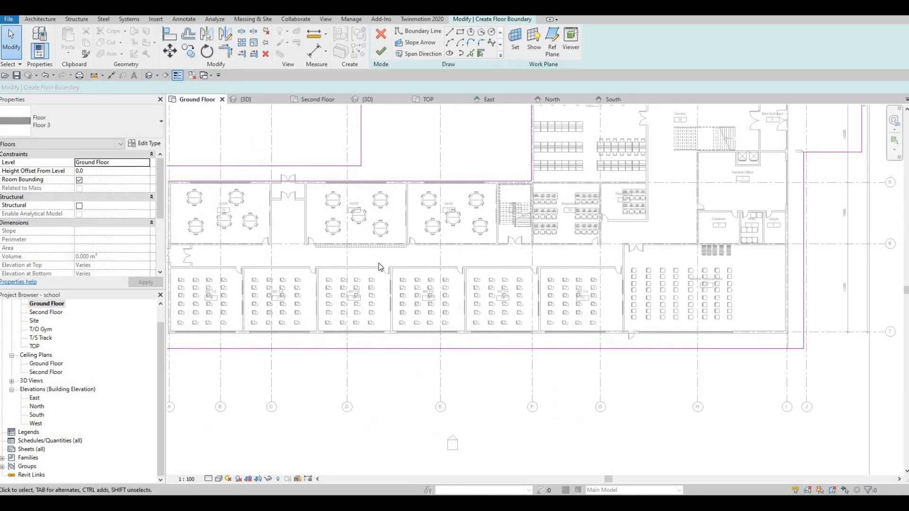
- Pick the outer faces of the classroom wing's west wall and the school's south wall as inner boundary lines with zero offset
scroll(379, 268, "down", 3)
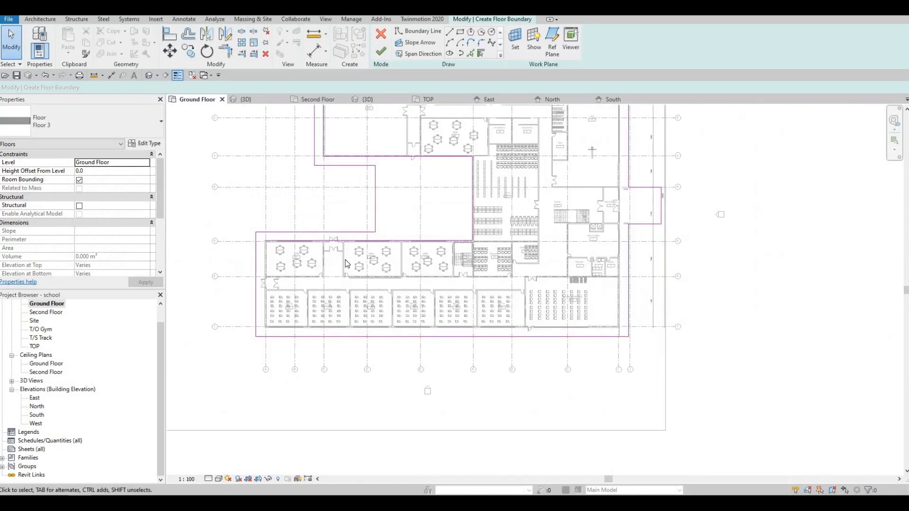
scroll(210, 267, "up", 2)
left_click(470, 53)
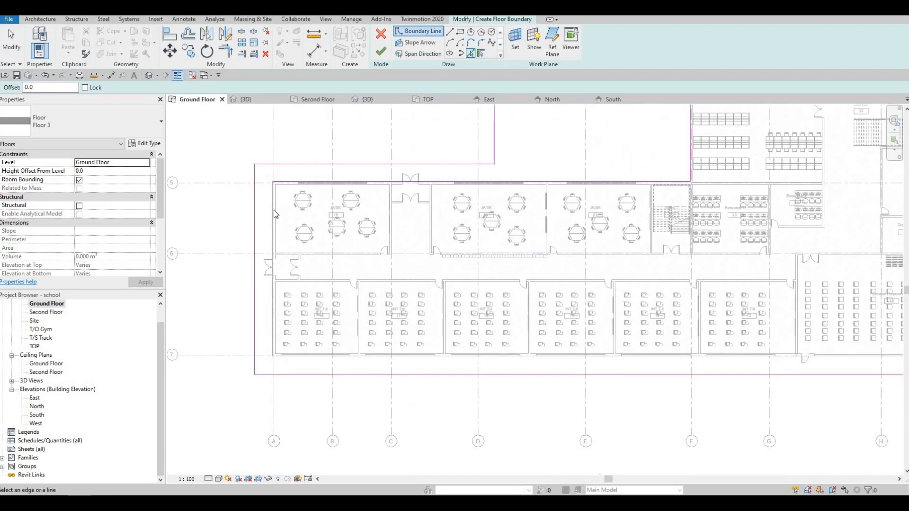
left_click(274, 210)
middle_click_drag(721, 366, 472, 360)
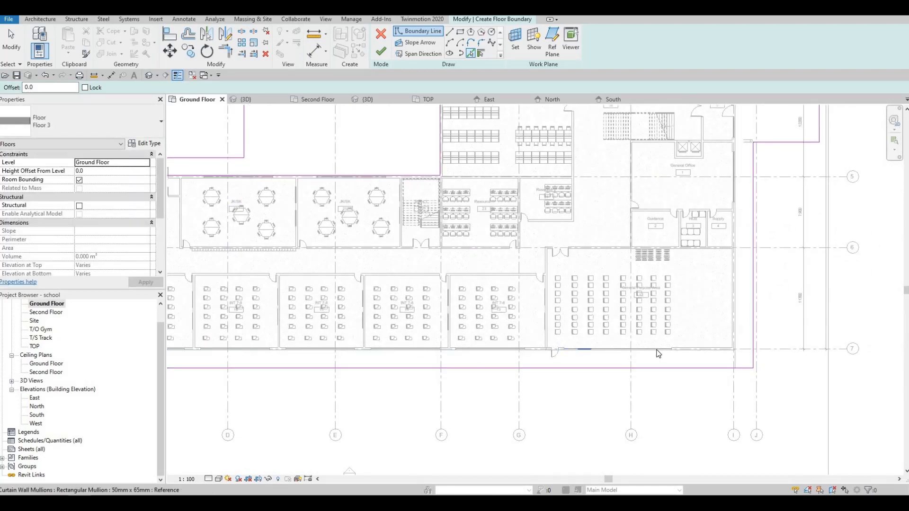
scroll(710, 355, "up", 2)
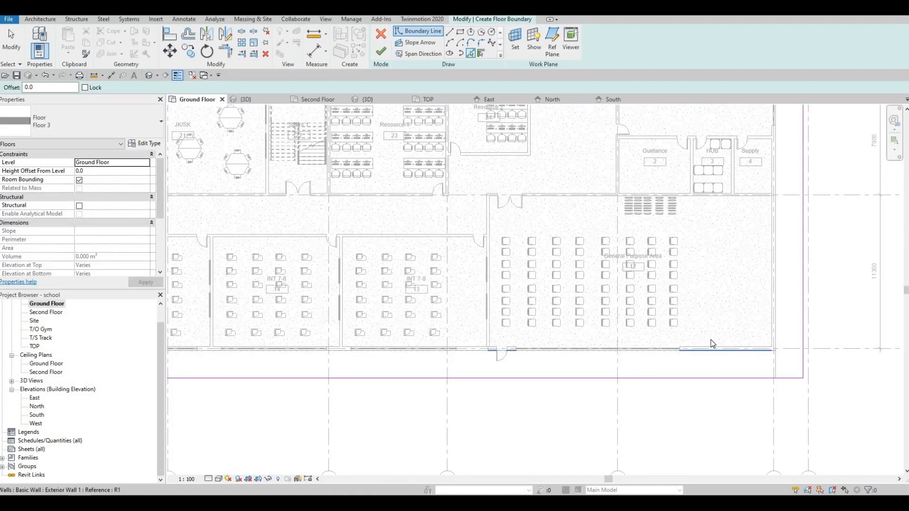
scroll(594, 348, "down", 5)
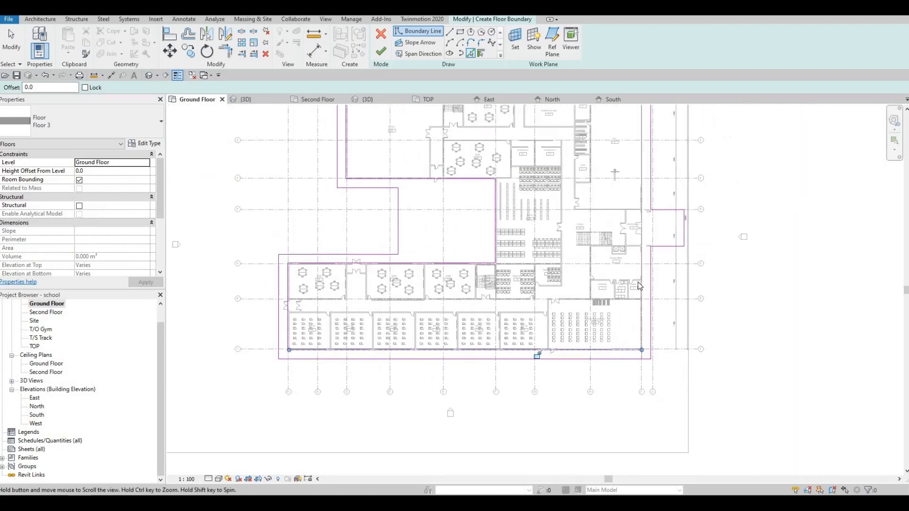
- Pick the outer face of the school's east exterior wall as the remaining inner boundary line
scroll(609, 319, "up", 4)
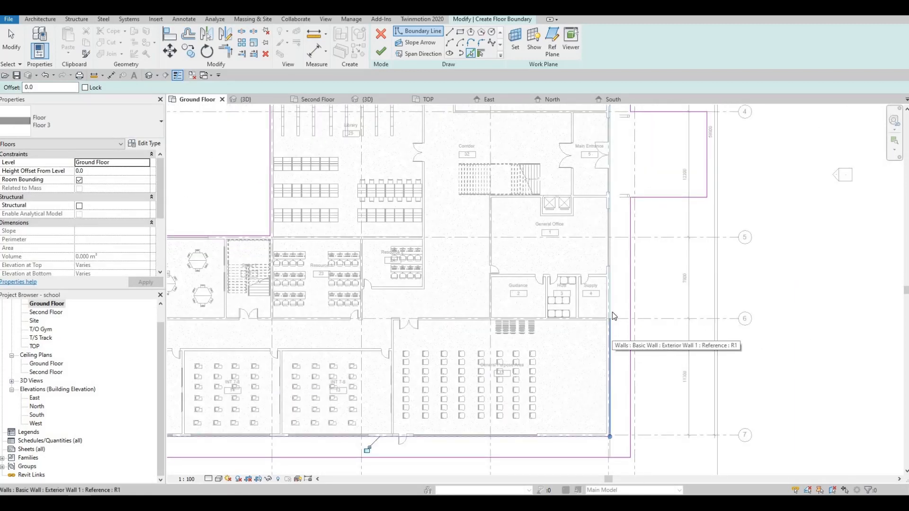
left_click(612, 311)
scroll(615, 317, "down", 2)
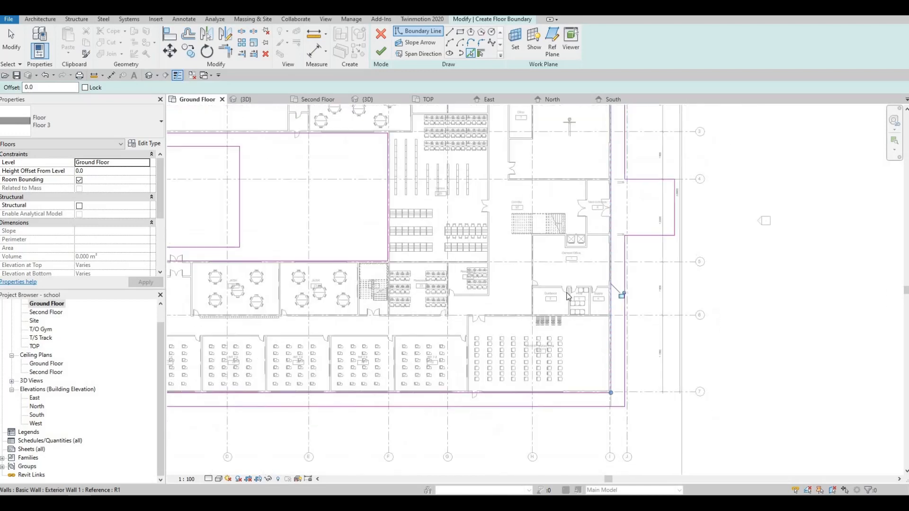
scroll(509, 234, "down", 5)
scroll(509, 234, "up", 6)
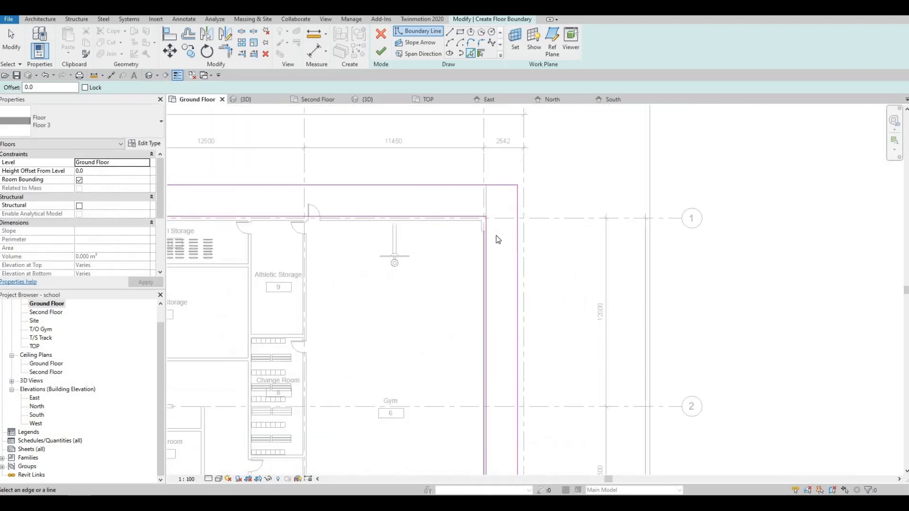
scroll(525, 207, "down", 5)
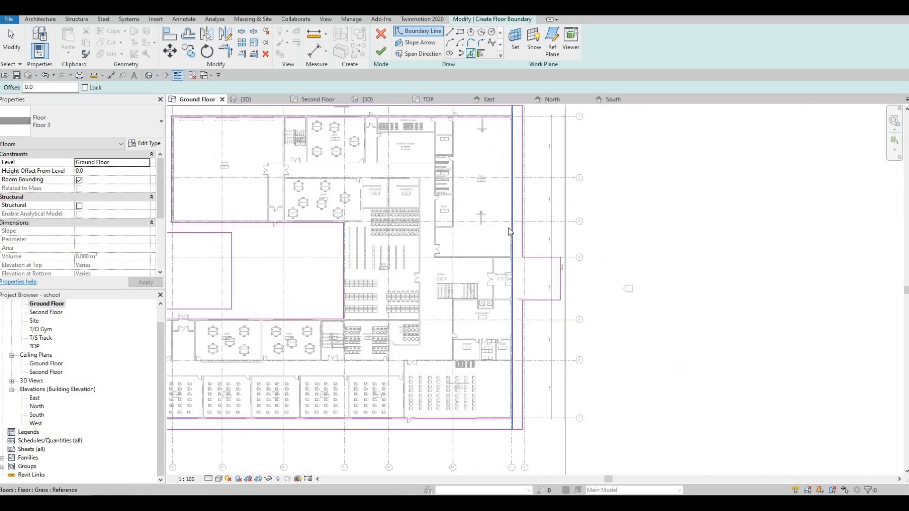
- Trim the inner boundary's southeast corner where the east and south wall lines meet at the General Purpose Area
key("t")
key("r")
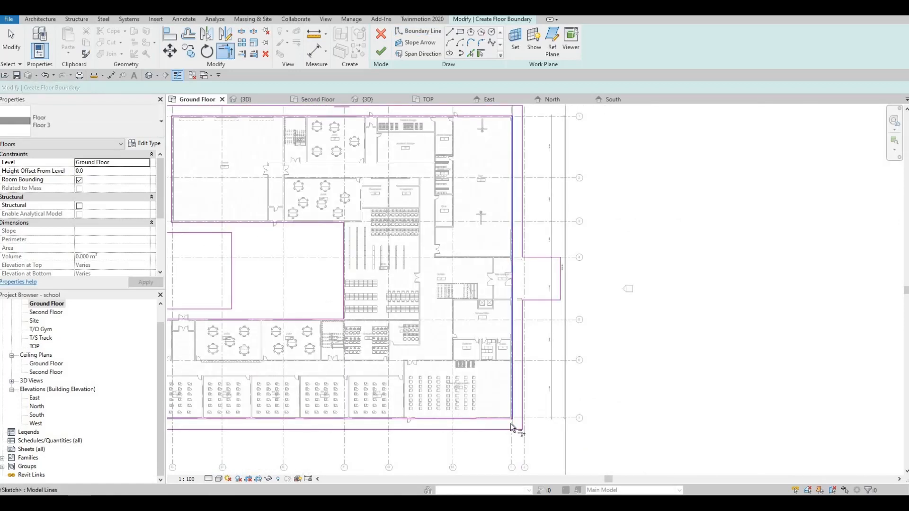
left_click(511, 429)
left_click(519, 405)
scroll(544, 378, "up", 4)
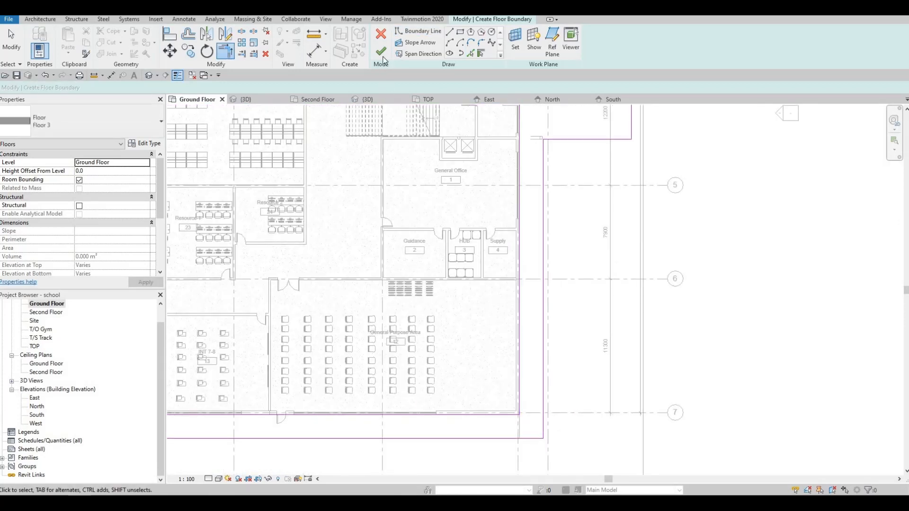
- Locate the open boundary ends and trim the inner southwest corner where the west and south wall lines meet
key("Return")
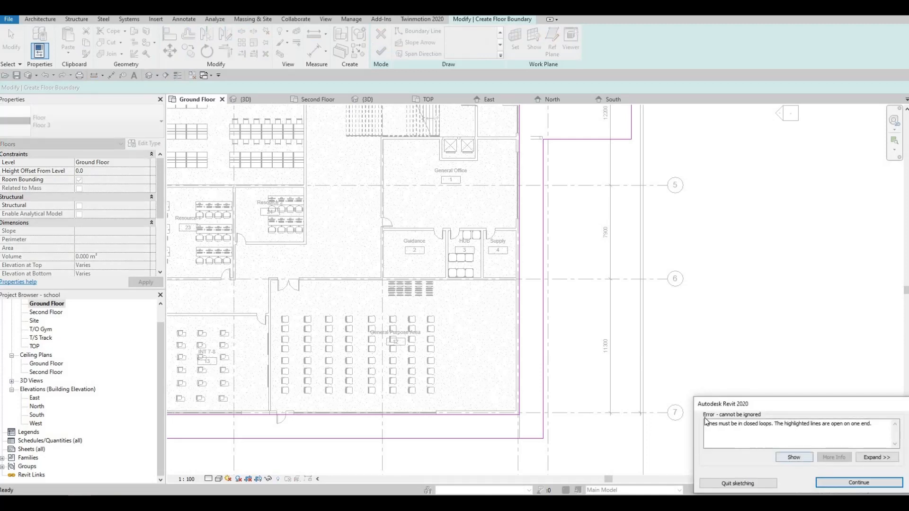
left_click(794, 457)
scroll(340, 337, "up", 8)
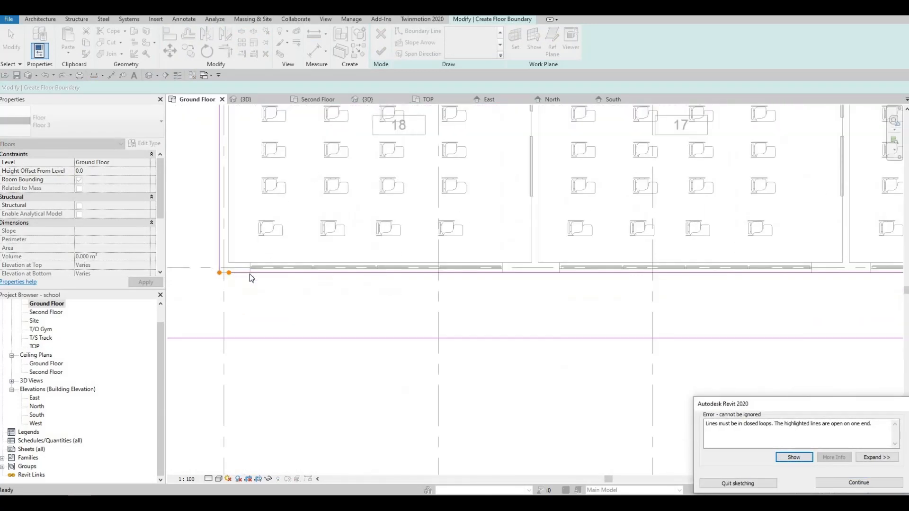
key("Escape")
left_click(244, 273)
left_click(219, 243)
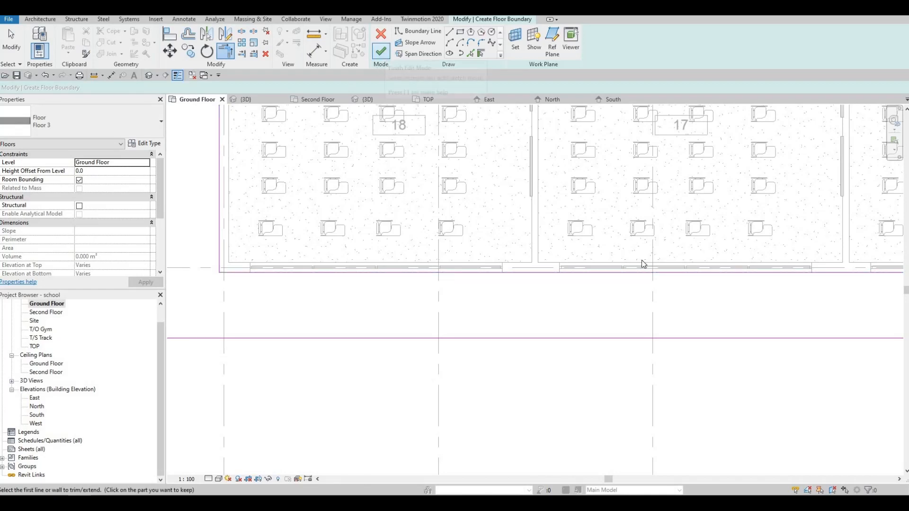
- Finish the Floor 3 boundary sketch and deselect the new pavement floor
scroll(598, 338, "down", 5)
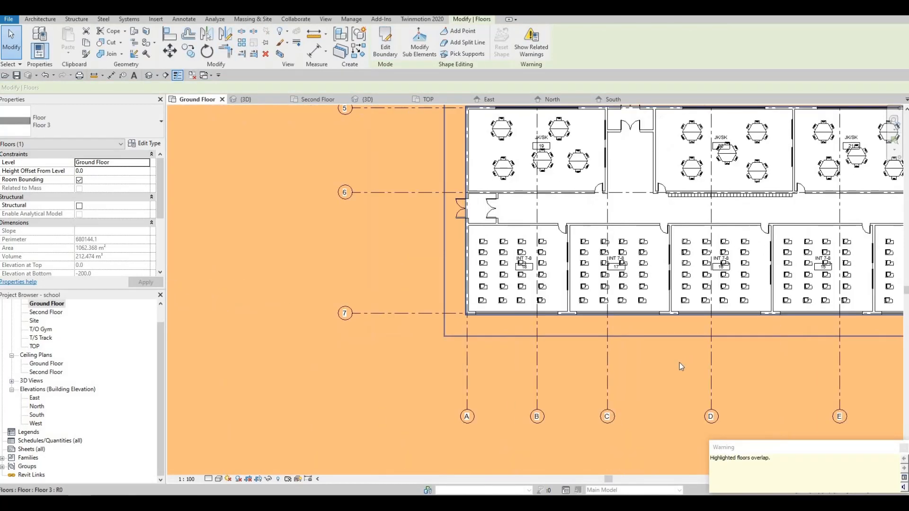
scroll(679, 363, "down", 3)
left_click(429, 364)
middle_click_drag(429, 364, 272, 368)
scroll(280, 365, "down", 2)
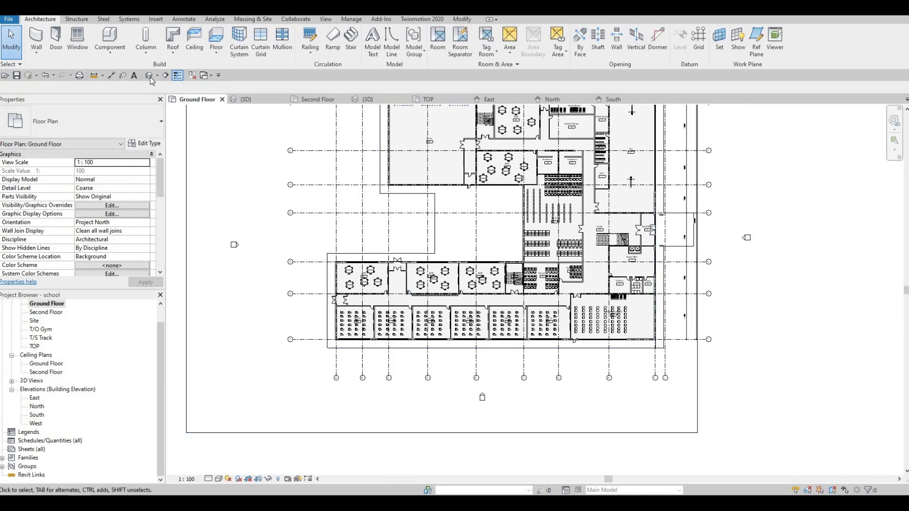
- Display the 3D view with the Consistent Colors visual style and inspect the pavement around the main entrance
left_click(149, 77)
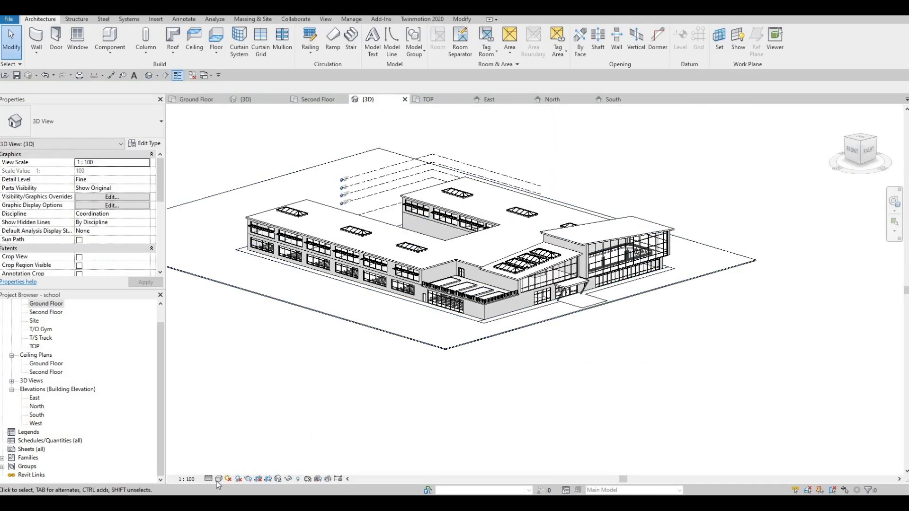
left_click(219, 478)
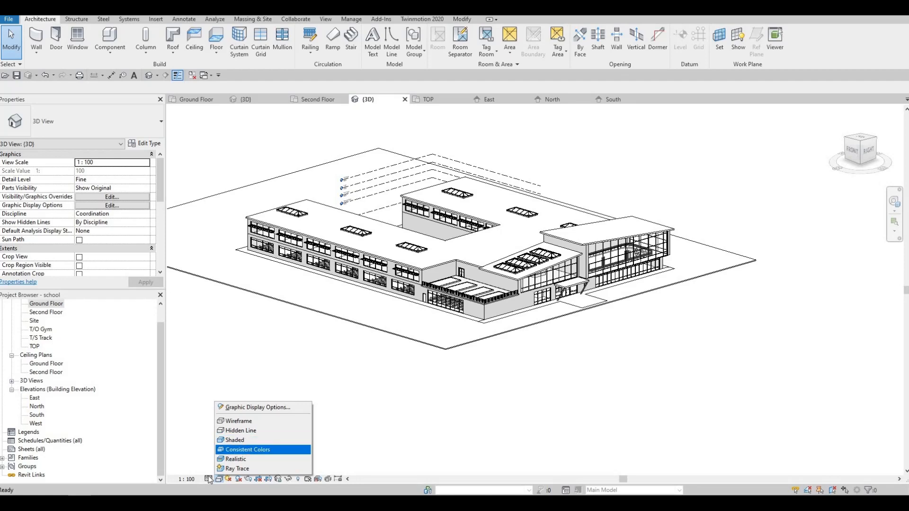
left_click(243, 449)
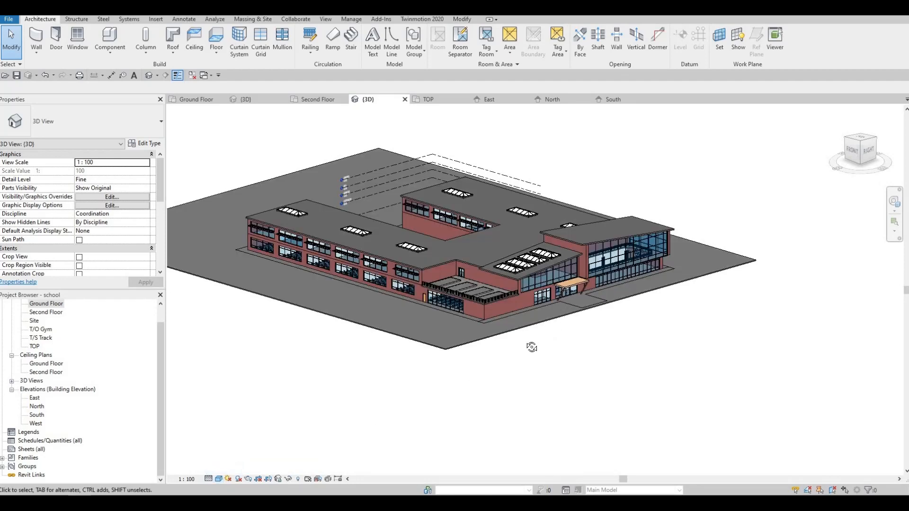
scroll(526, 347, "up", 5)
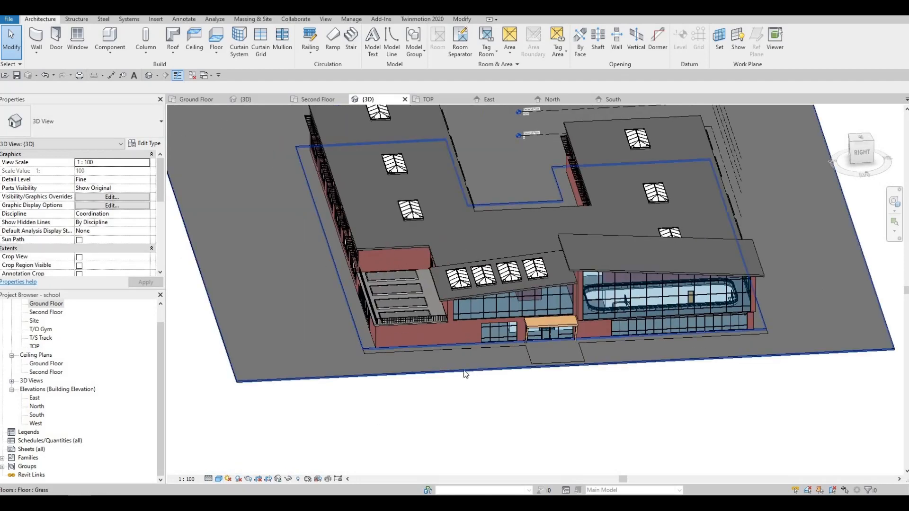
scroll(347, 348, "up", 3)
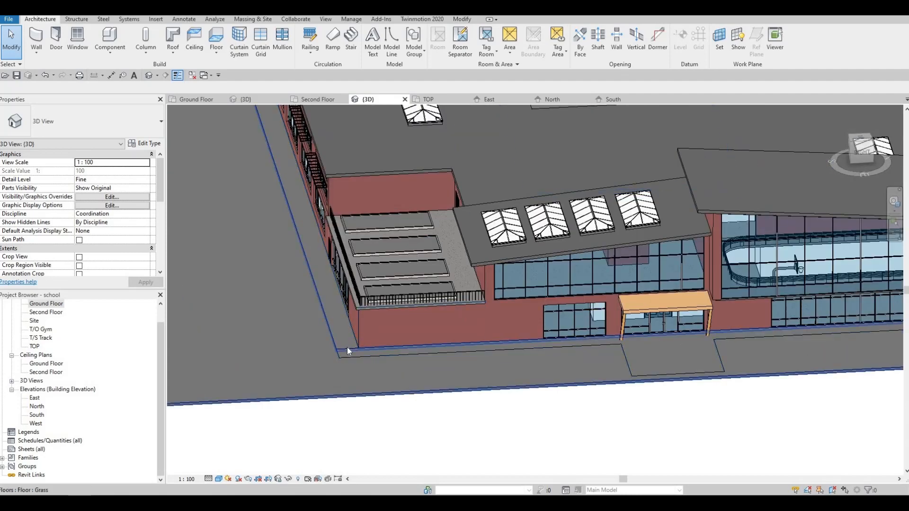
left_click(347, 347)
key("Escape")
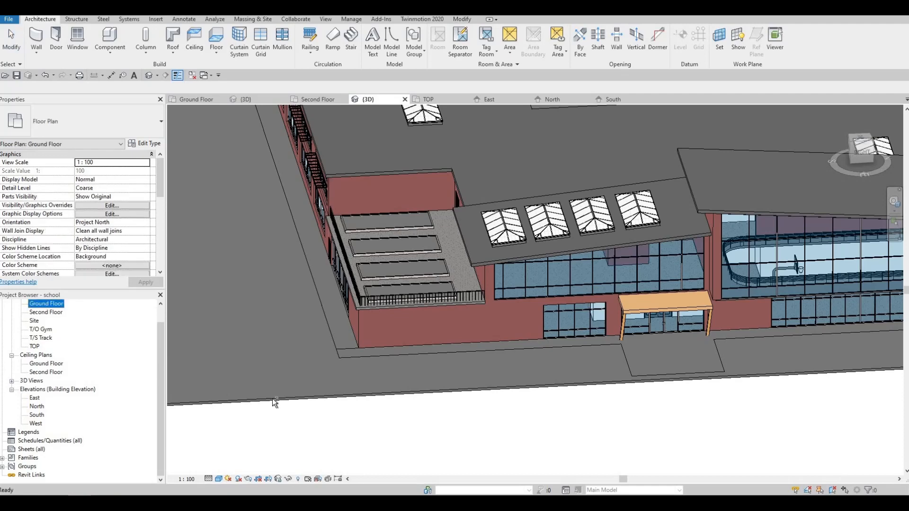
- Open the boundary sketch of the Grass floor around the school for editing
middle_click_drag(401, 347, 399, 339, "shift")
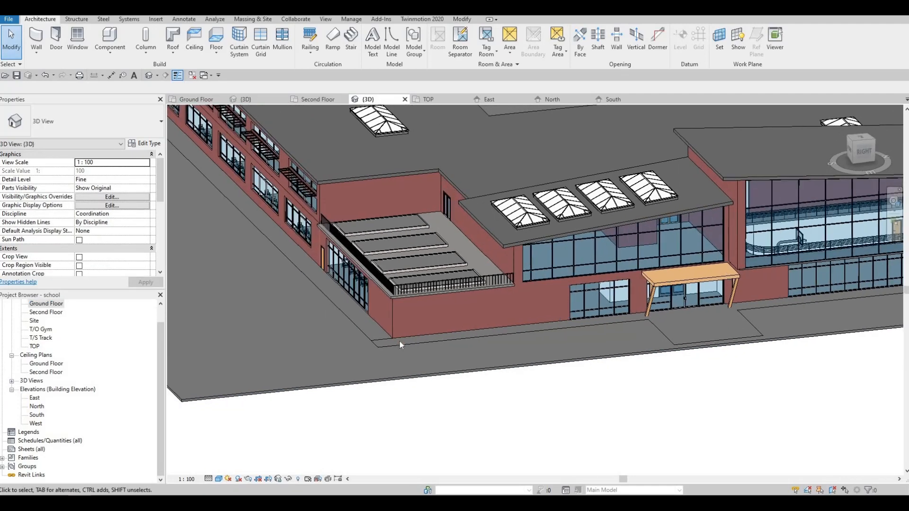
left_click(380, 349)
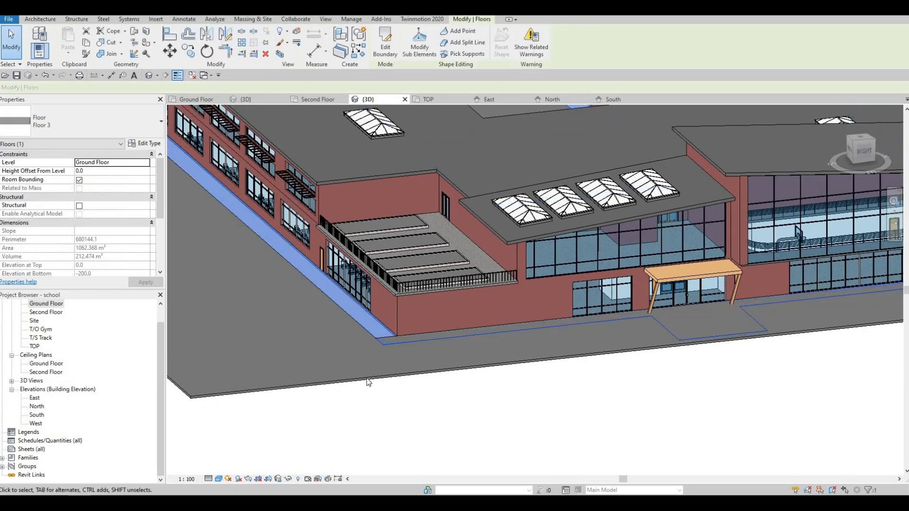
left_click(368, 380)
left_click(366, 376)
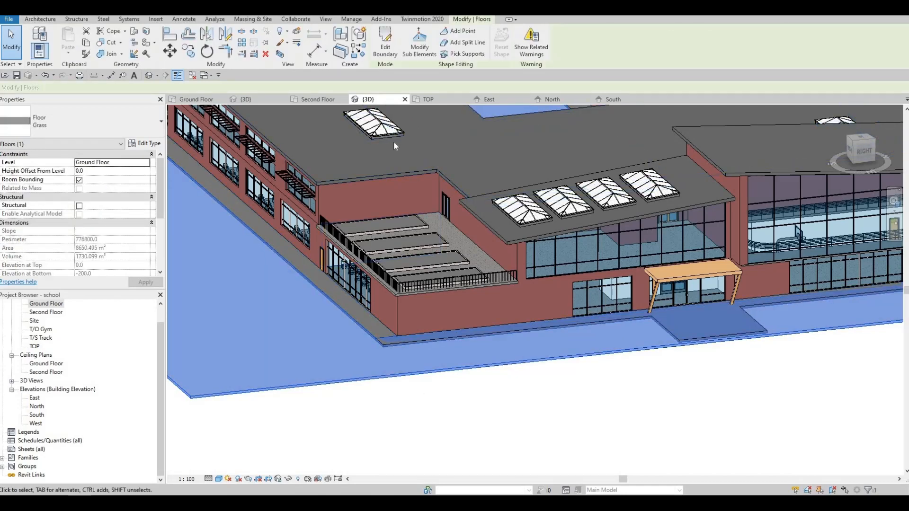
left_click(385, 50)
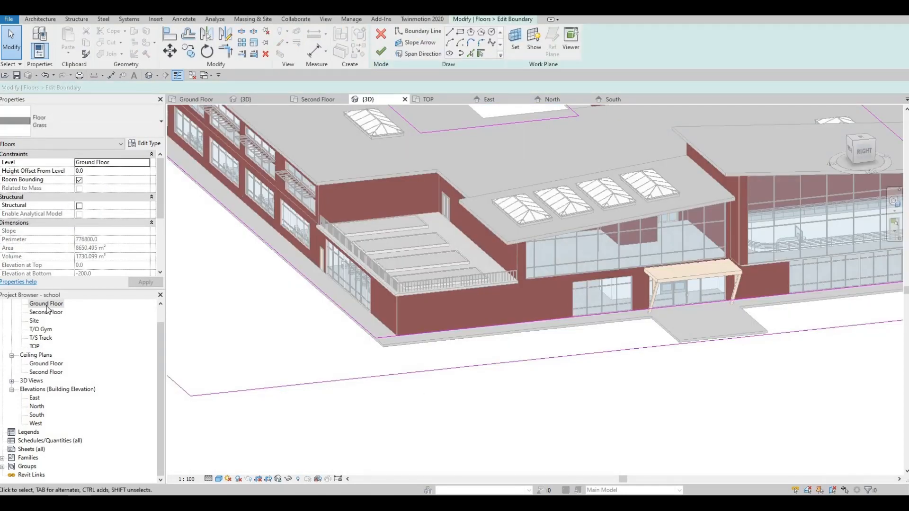
- In the Ground Floor plan, delete the Grass floor's inner boundary line along the building's east wall
left_click(196, 100)
middle_click_drag(651, 257, 458, 271)
scroll(458, 271, "up", 2)
scroll(459, 274, "up", 2)
scroll(457, 273, "down", 2)
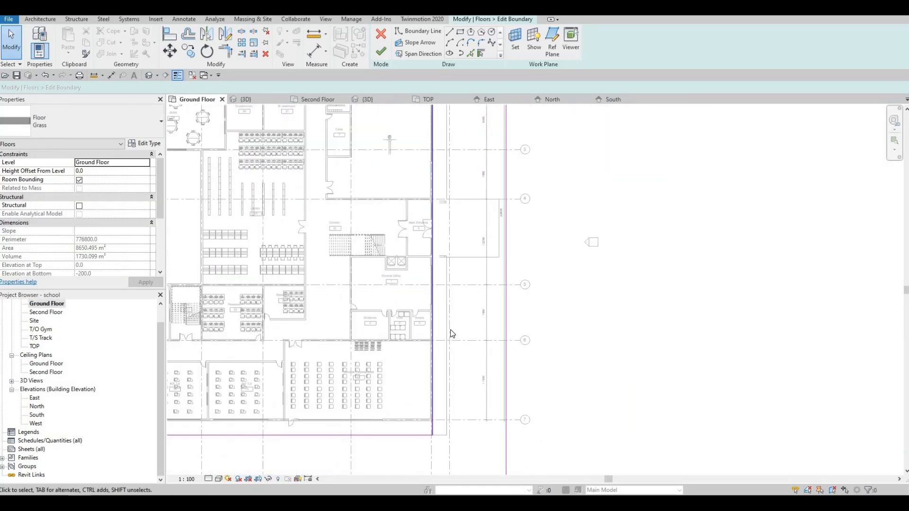
left_click(433, 290)
key("Delete")
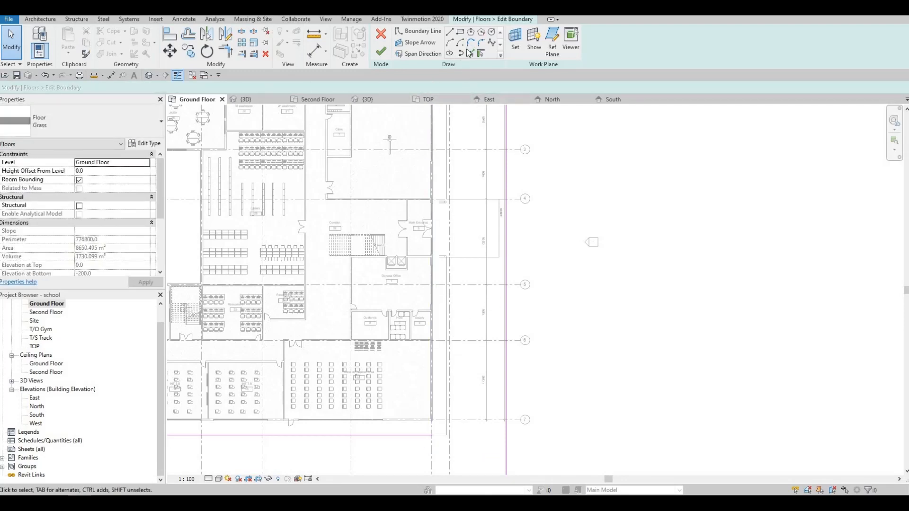
- Pick the outer east edges of the Floor 3 pavement, including the main entrance sides, as new Grass boundary lines
left_click(445, 328)
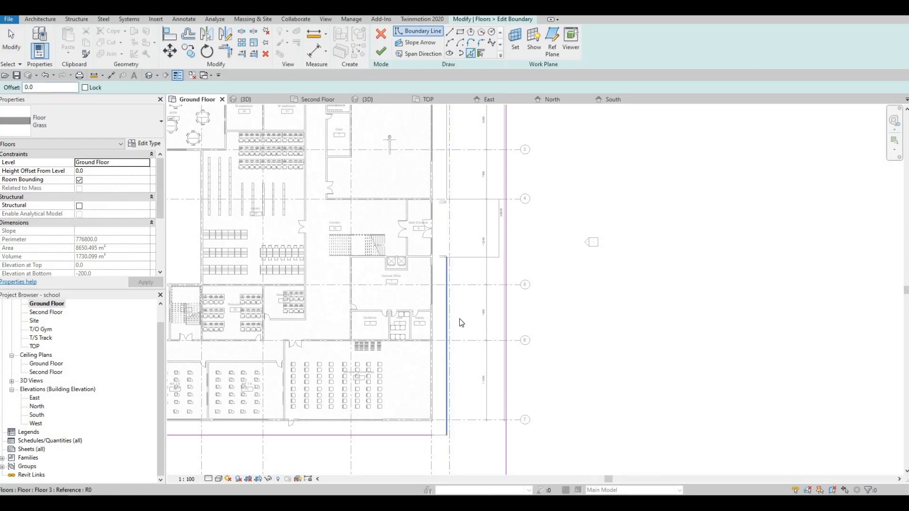
left_click(470, 199)
middle_click_drag(471, 182, 470, 292)
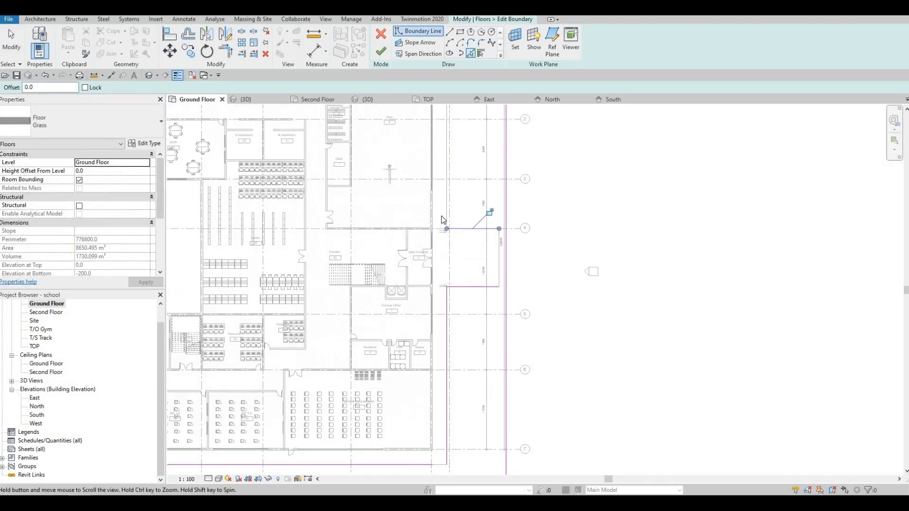
middle_click_drag(449, 127, 448, 255)
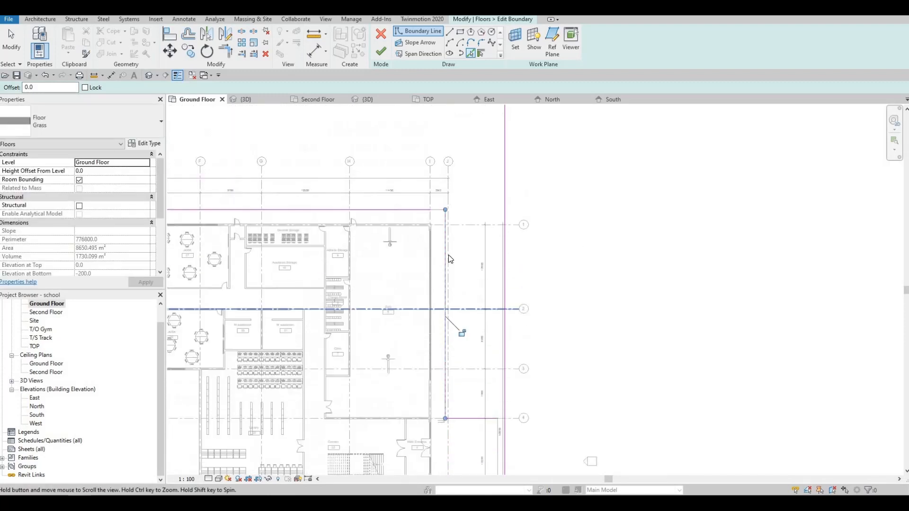
scroll(466, 269, "up", 3)
key("Escape")
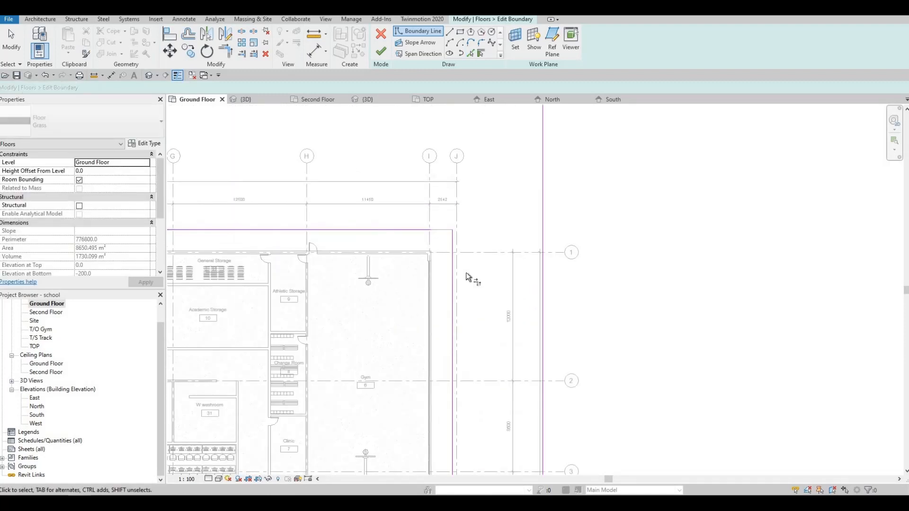
- Trim the Grass floor's inner northeast and southeast corners to meet the new east boundary lines
key("t")
key("r")
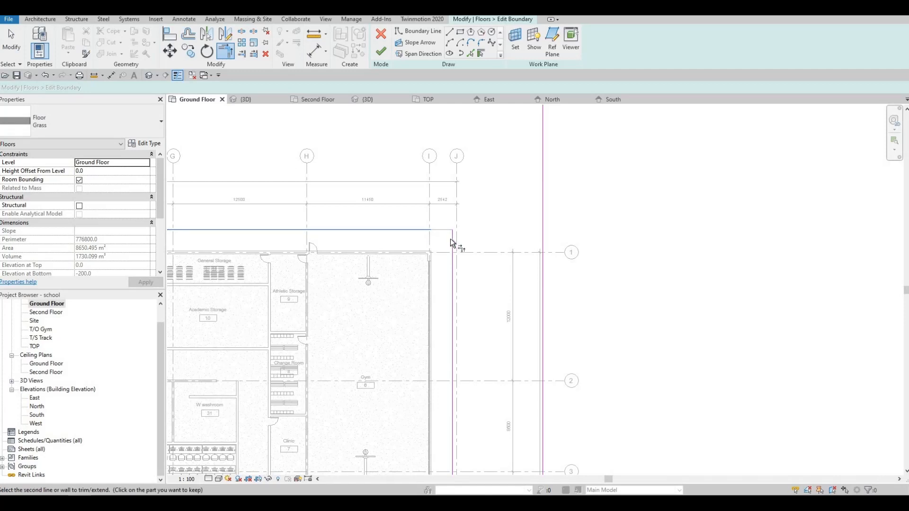
middle_click_drag(473, 298, 477, 123)
scroll(460, 317, "down", 2)
middle_click_drag(459, 321, 478, 109)
scroll(479, 322, "down", 2)
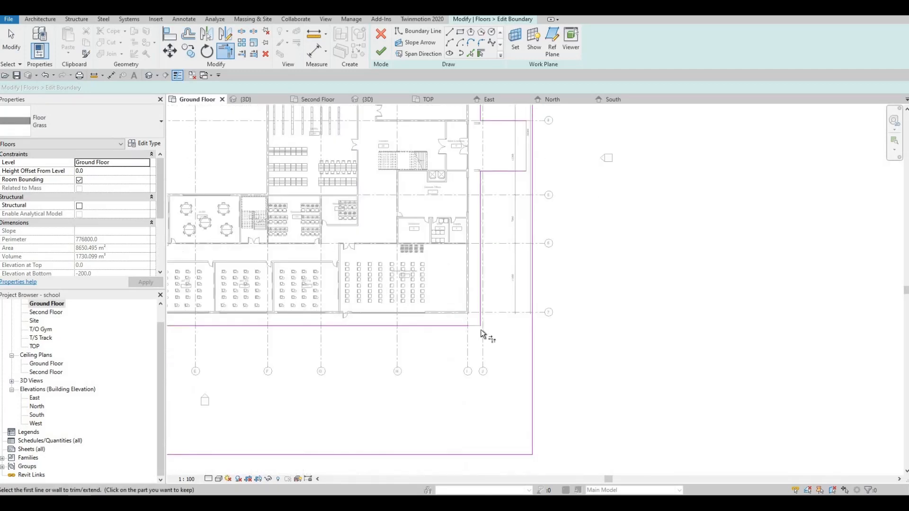
scroll(479, 327, "up", 3)
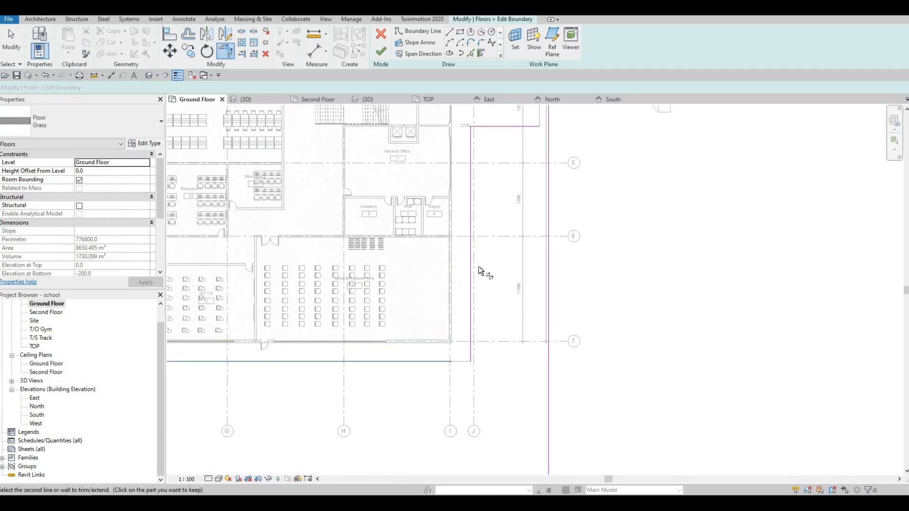
middle_click_drag(482, 270, 472, 366)
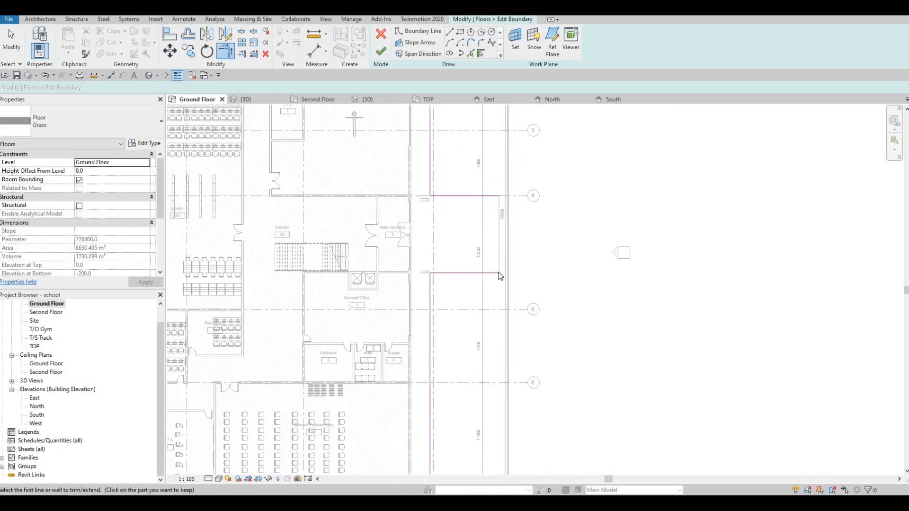
- Move the Grass floor's outer east boundary line inward onto the outer edge of the main entrance pavement
key("Escape")
scroll(499, 272, "up", 1)
left_click(509, 244)
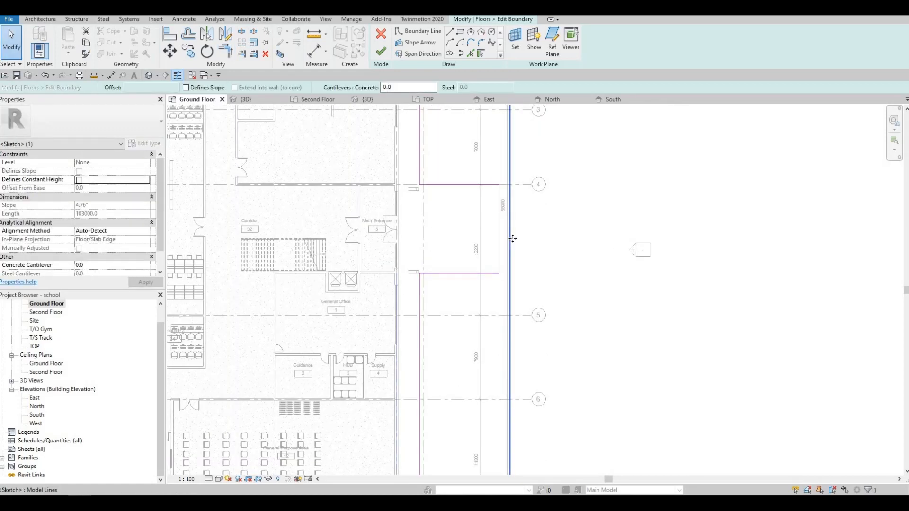
left_click_drag(511, 290, 502, 297)
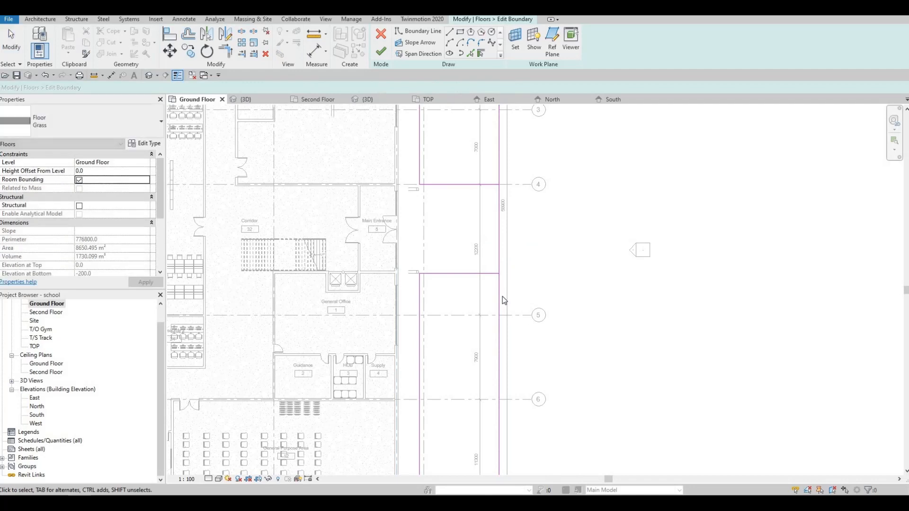
- Split the outer east boundary line at the main entrance and delete the short end piece of the entrance's south line
key("s")
key("l")
left_click(499, 244)
left_click(491, 273)
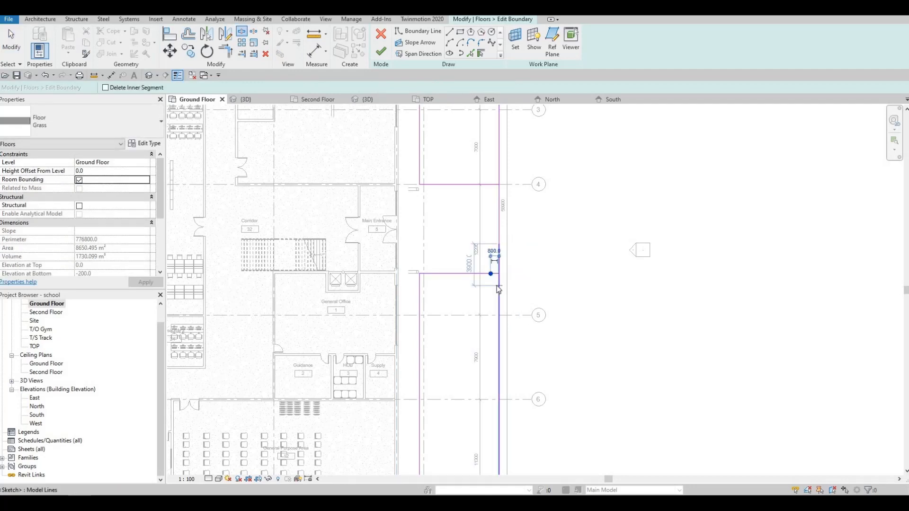
key("Escape")
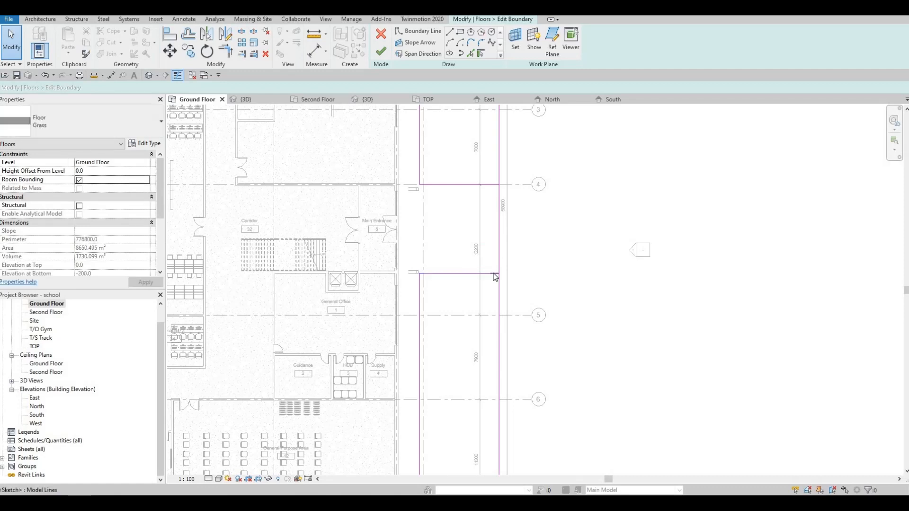
left_click(494, 274)
key("Delete")
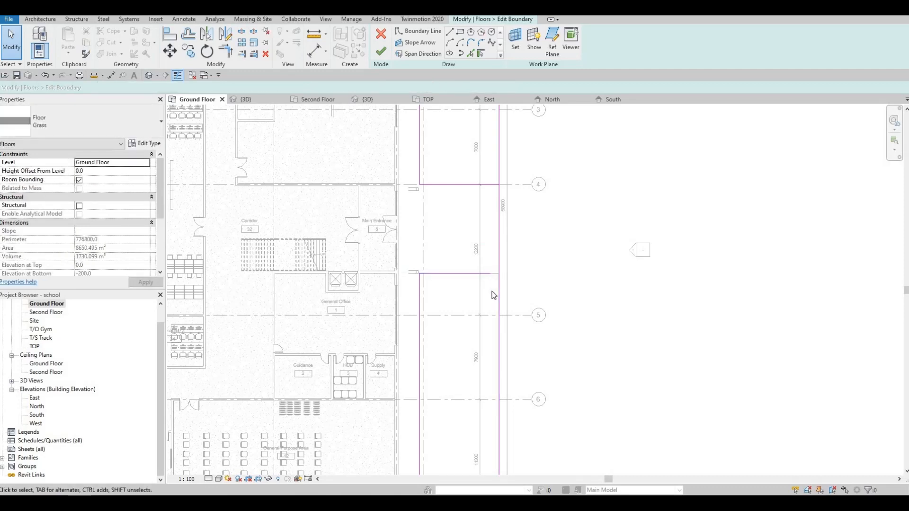
- Trim the outer east boundary lines to the north and south sides of the main entrance, leaving the entrance gap open
key("t")
key("r")
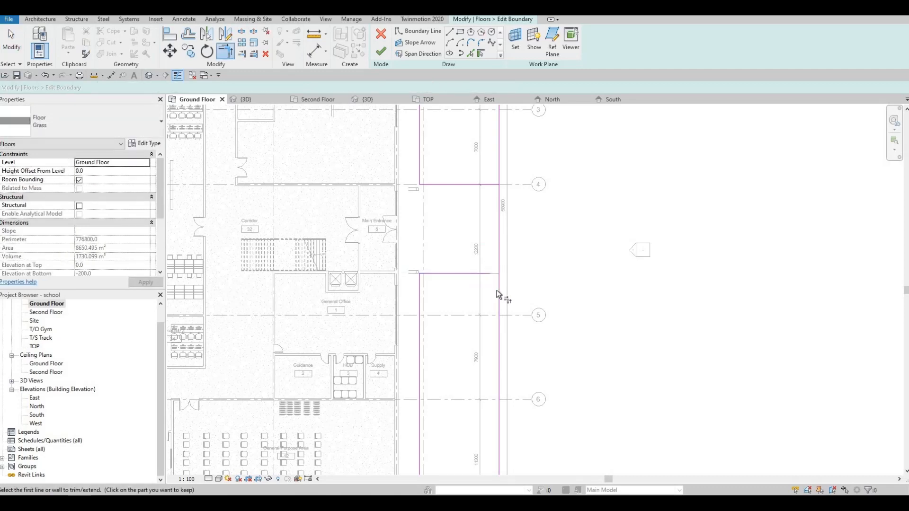
left_click(498, 258)
left_click(490, 185)
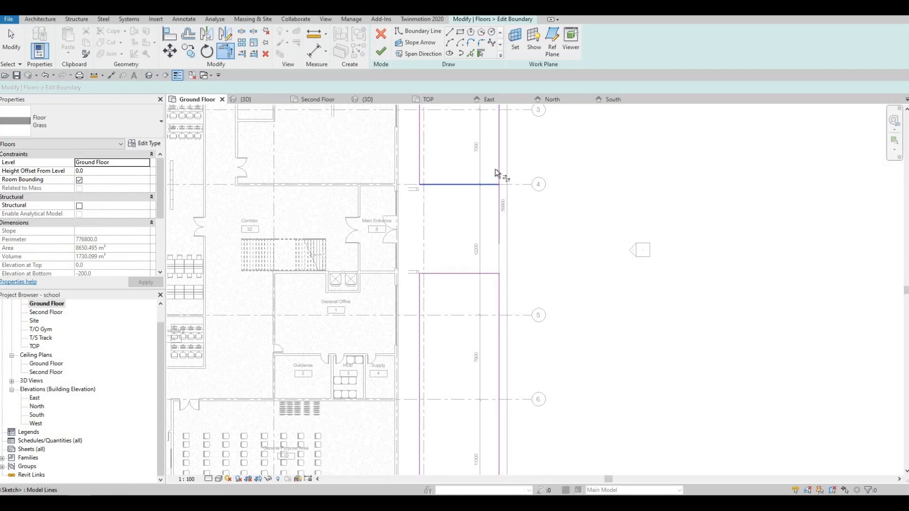
left_click(498, 165)
key("Escape")
key("Escape")
- Finish the Grass floor boundary sketch and deselect the floor
scroll(480, 312, "down", 5)
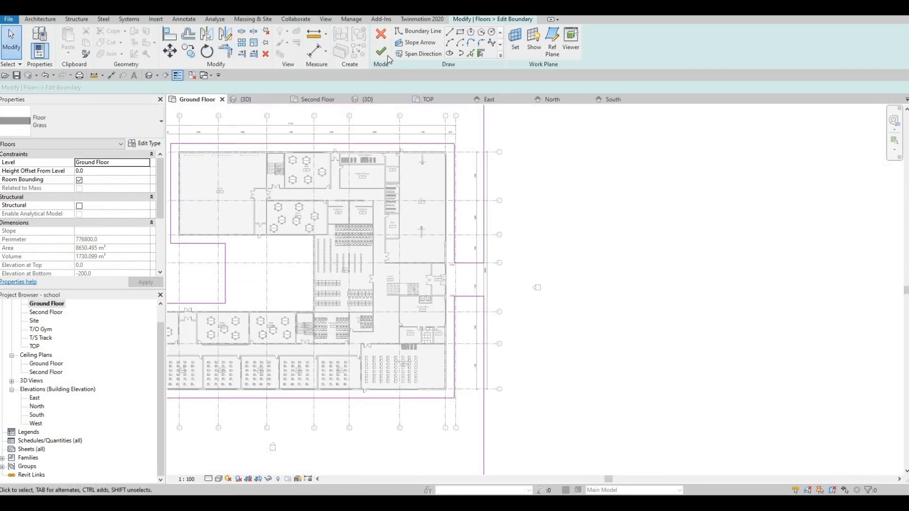
left_click(380, 51)
key("Escape")
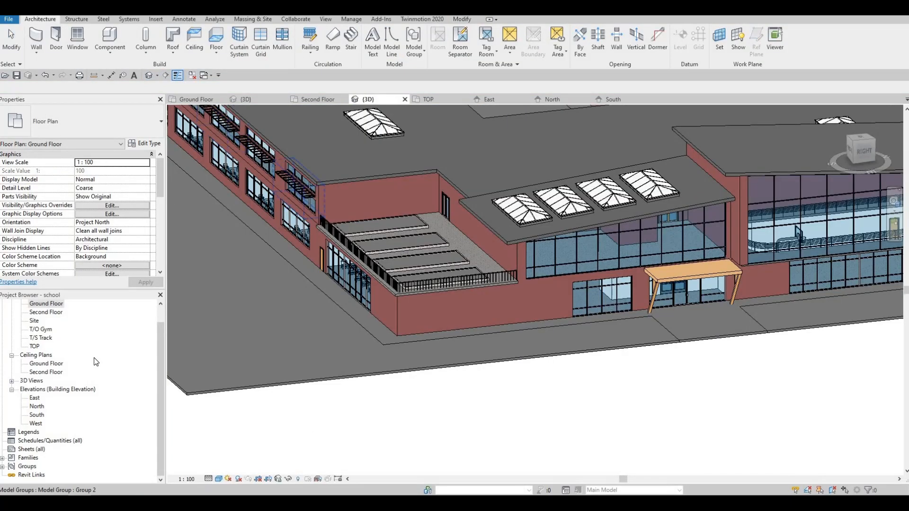
- Set the 3D view's visual style to Realistic
left_click(218, 479)
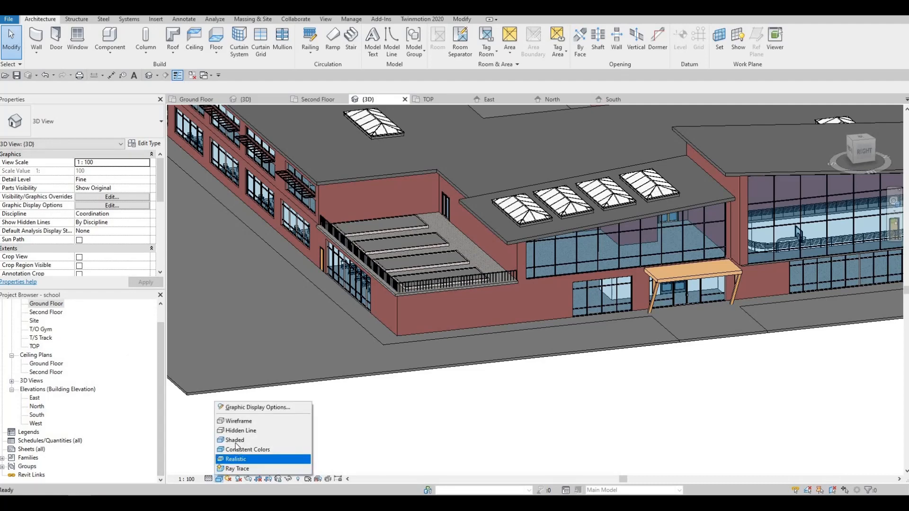
left_click(231, 459)
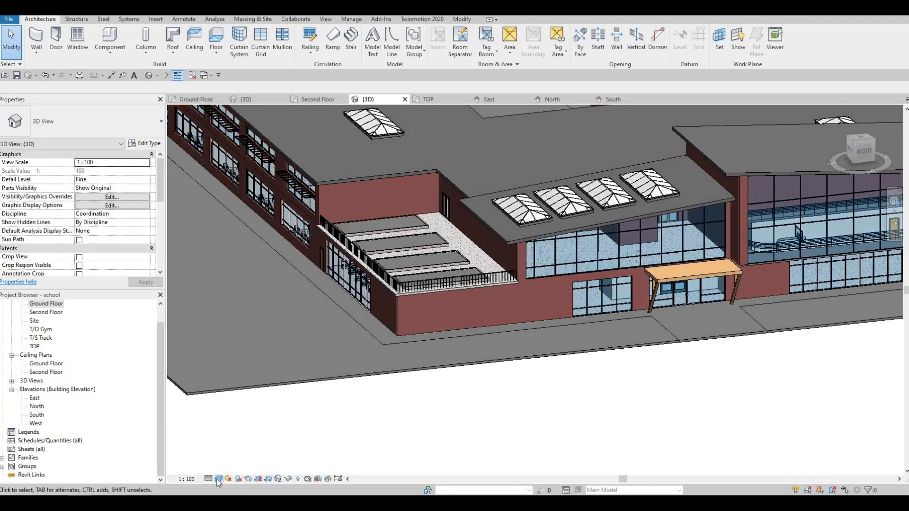
left_click(218, 478)
left_click(239, 469)
- Inspect the grass, the pavement and the main entrance canopy from several sides in the 3D view
scroll(497, 369, "down", 3)
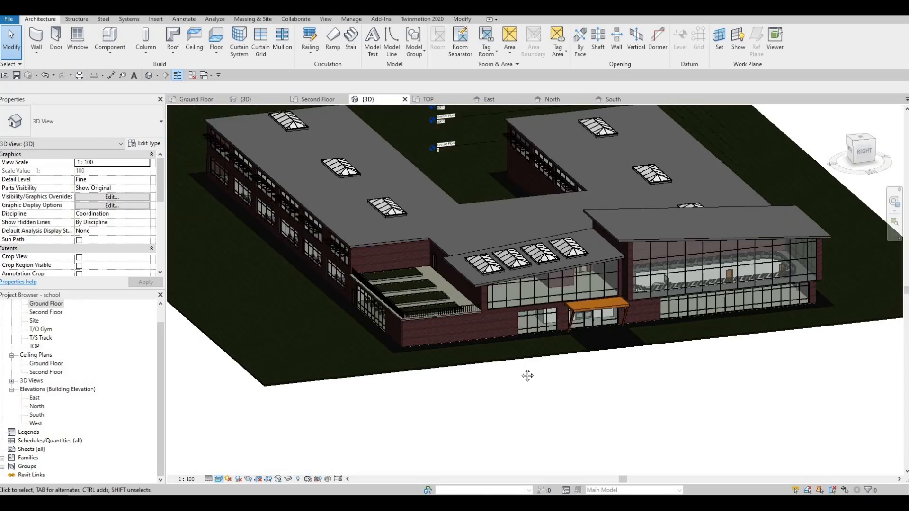
scroll(520, 376, "up", 3)
middle_click_drag(551, 366, 380, 341, "shift")
scroll(544, 370, "down", 3)
scroll(522, 396, "down", 3)
scroll(556, 385, "up", 1)
scroll(380, 341, "up", 3)
scroll(521, 351, "down", 3)
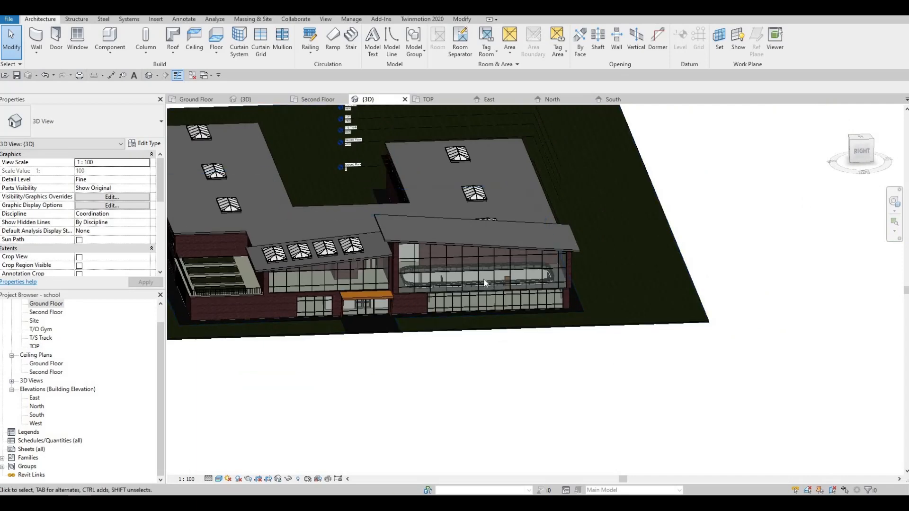
middle_click_drag(612, 370, 635, 280, "shift")
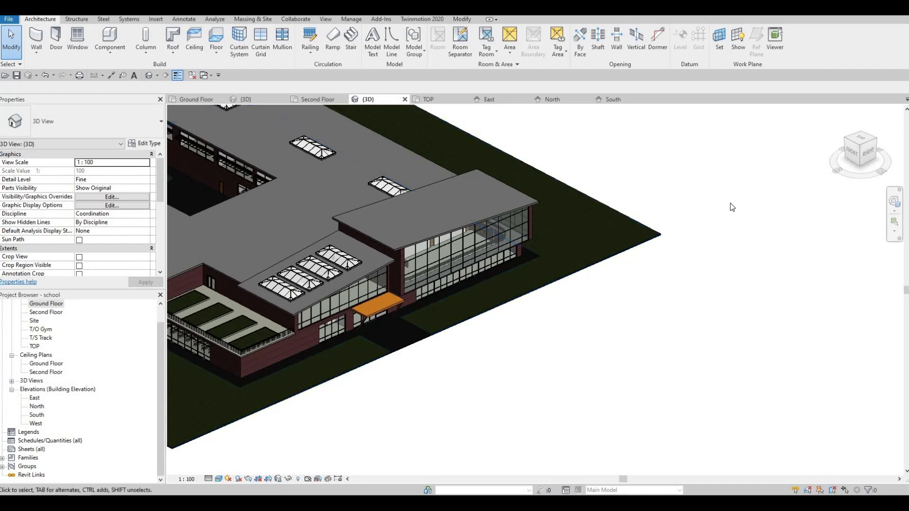
middle_click_drag(362, 452, 465, 364)
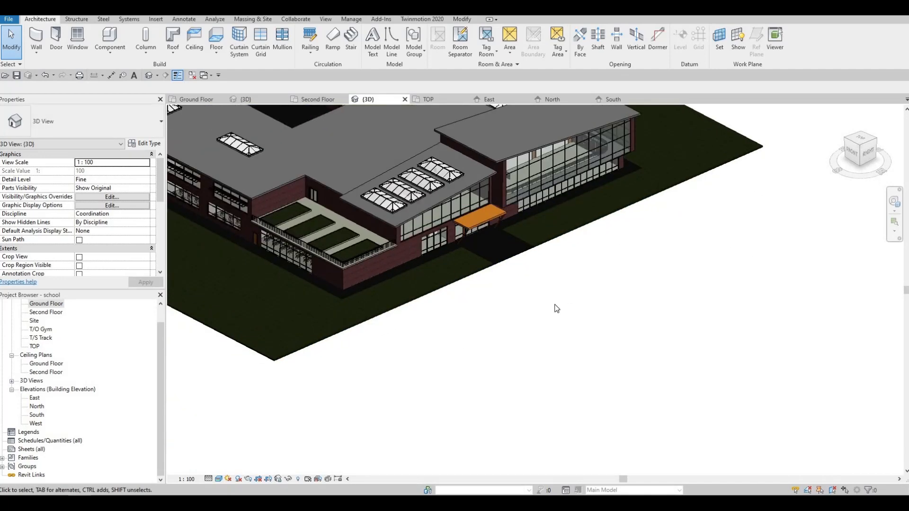
middle_click_drag(511, 264, 502, 309, "shift")
middle_click_drag(286, 309, 547, 289, "shift")
scroll(437, 292, "up", 3)
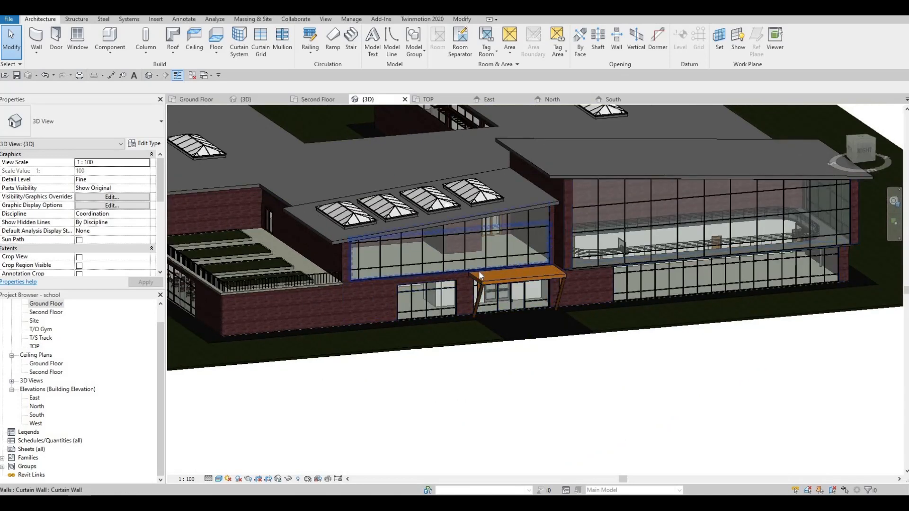
middle_click_drag(479, 271, 485, 281, "shift")
scroll(484, 281, "up", 3)
middle_click_drag(579, 239, 598, 218, "shift")
scroll(601, 227, "up", 5)
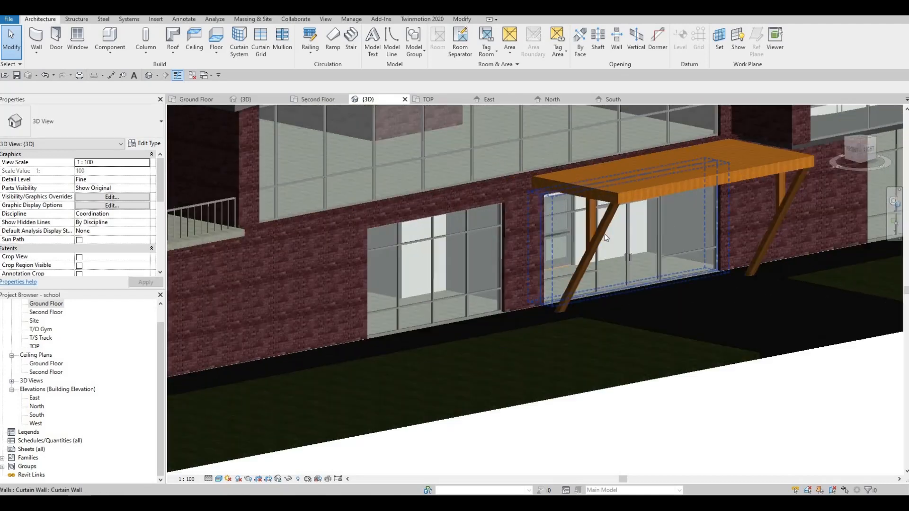
left_click(610, 238)
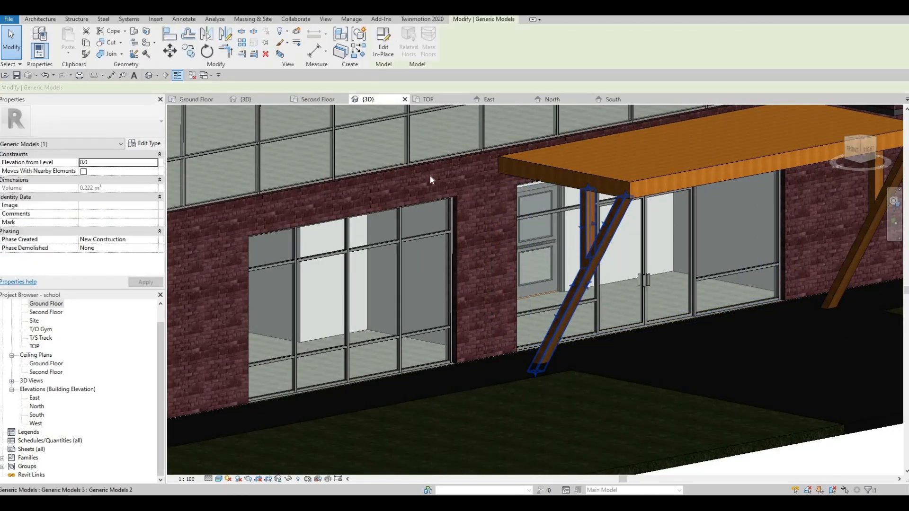
key("Escape")
double_click(601, 245)
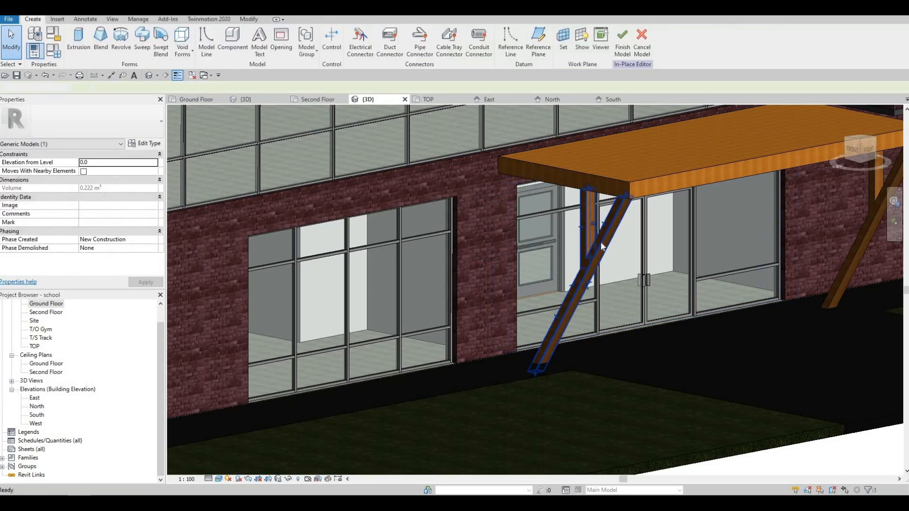
left_click(641, 43)
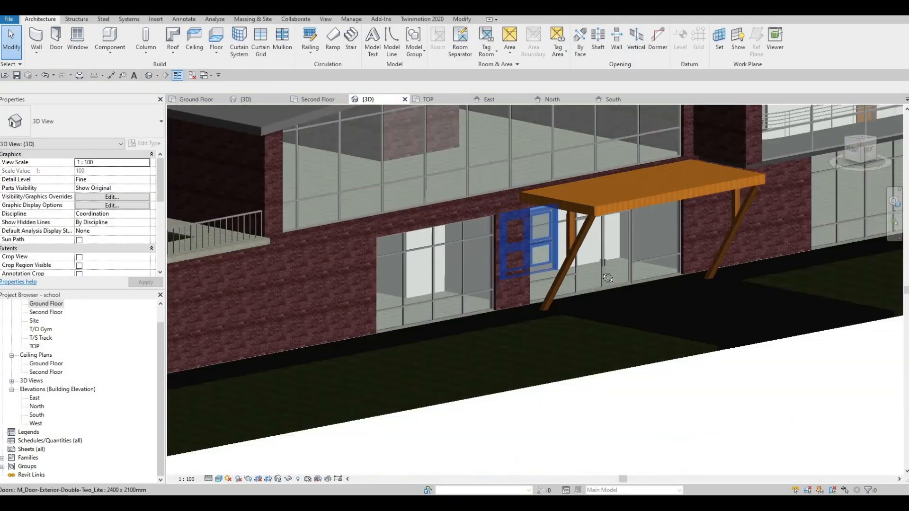
middle_click_drag(608, 278, 610, 274, "shift")
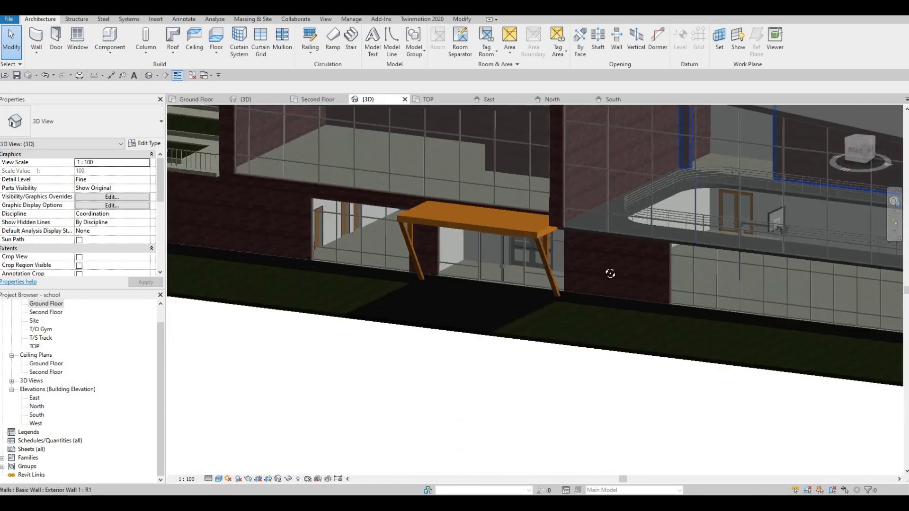
- Open the Floor 3 pavement's boundary sketch for editing in the Ground Floor plan
scroll(610, 274, "down", 2)
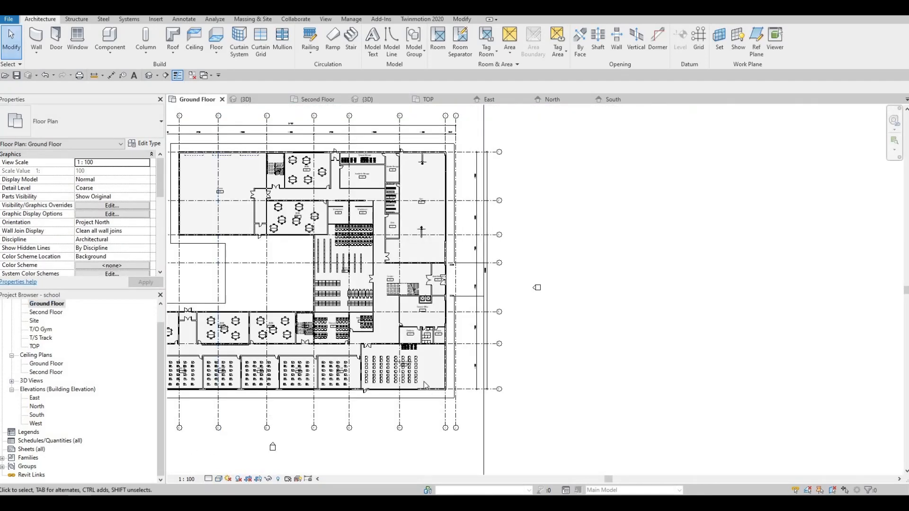
middle_click_drag(272, 330, 426, 297)
middle_click_drag(640, 408, 587, 444)
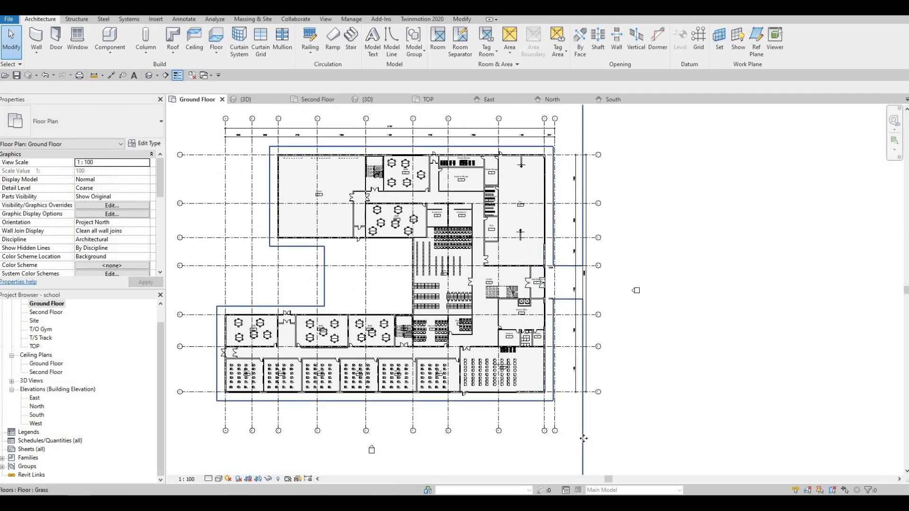
left_click(583, 436)
left_click(635, 441)
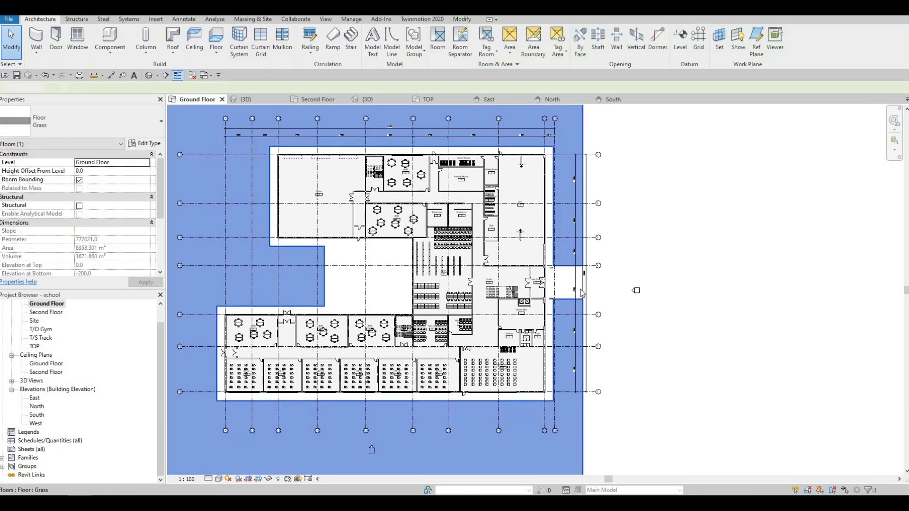
left_click(554, 319)
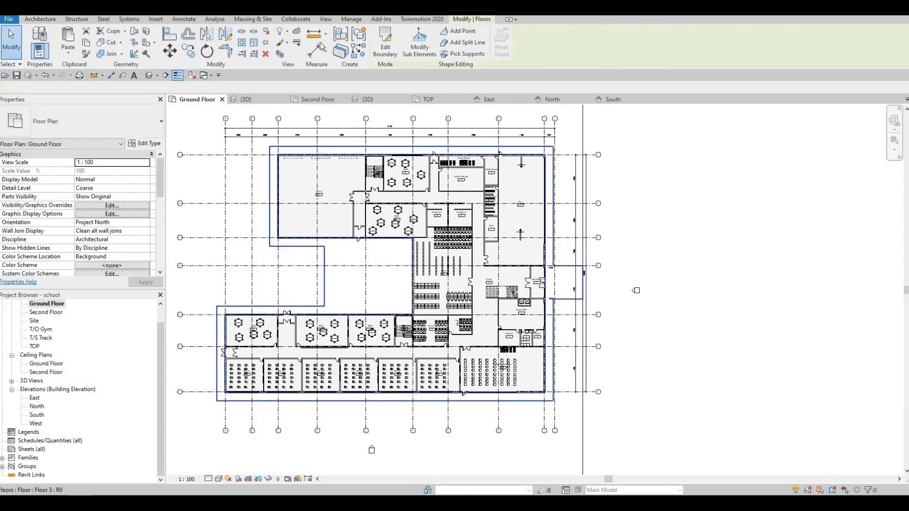
left_click(381, 51)
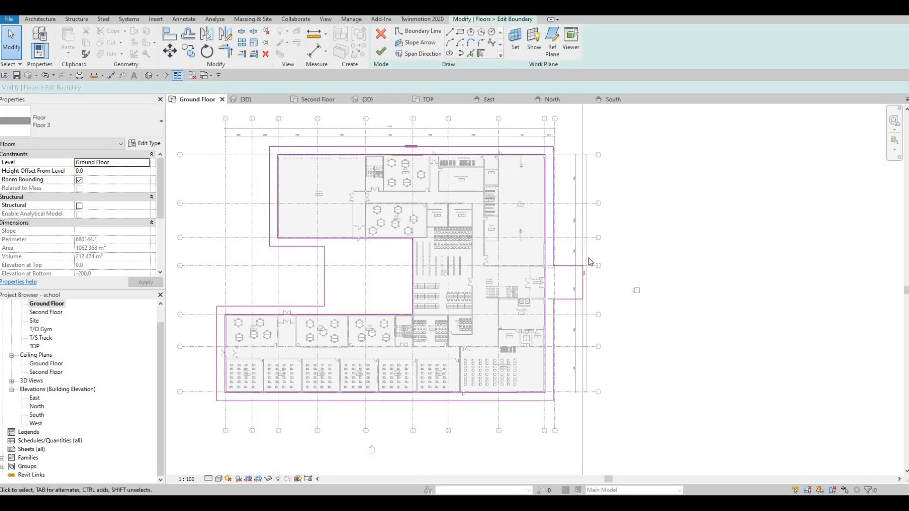
left_click(452, 43)
left_click(601, 140)
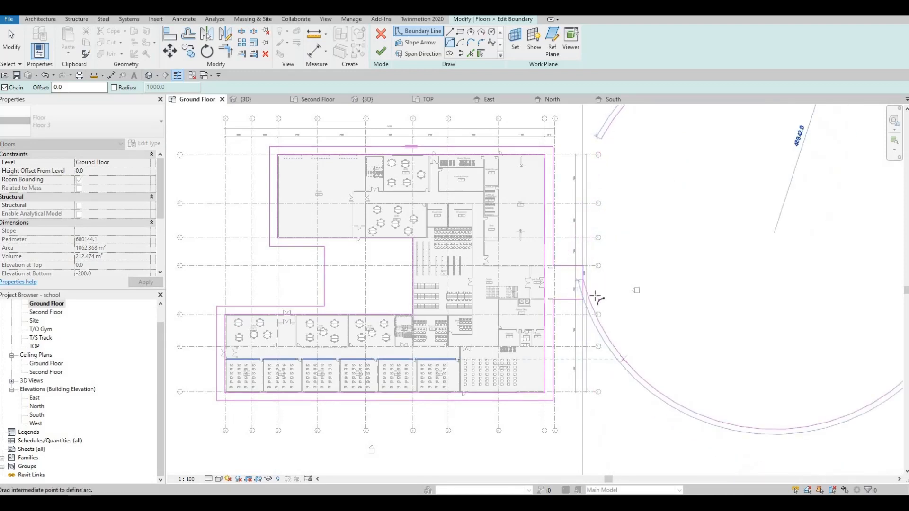
key("Escape")
key("Escape")
left_click(473, 43)
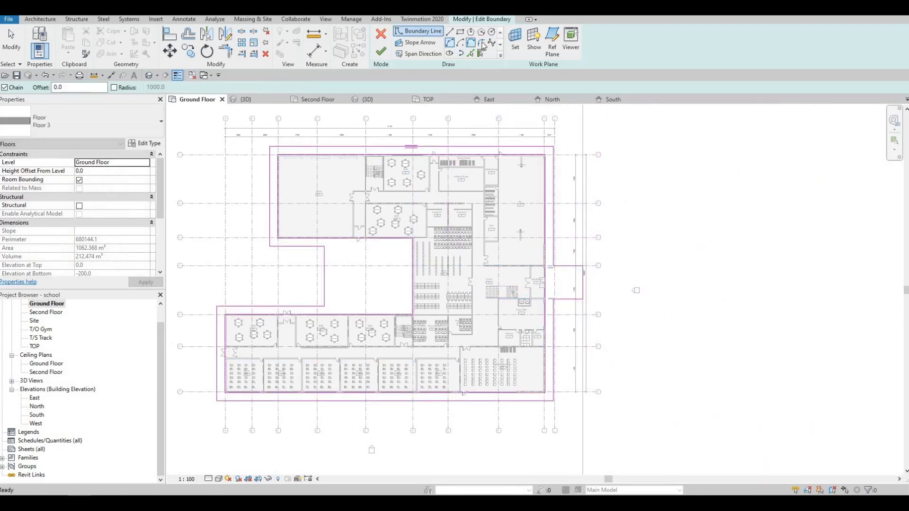
left_click(449, 44)
left_click(602, 391)
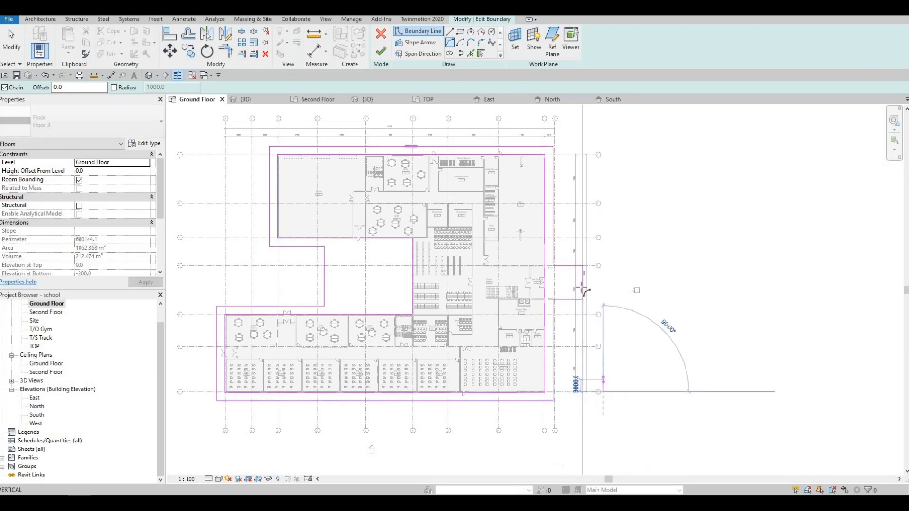
left_click(583, 298)
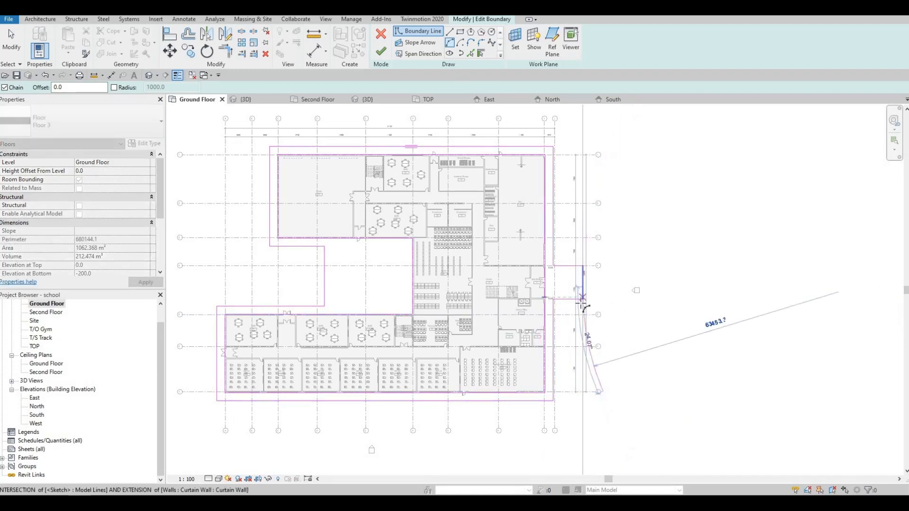
scroll(582, 307, "up", 3)
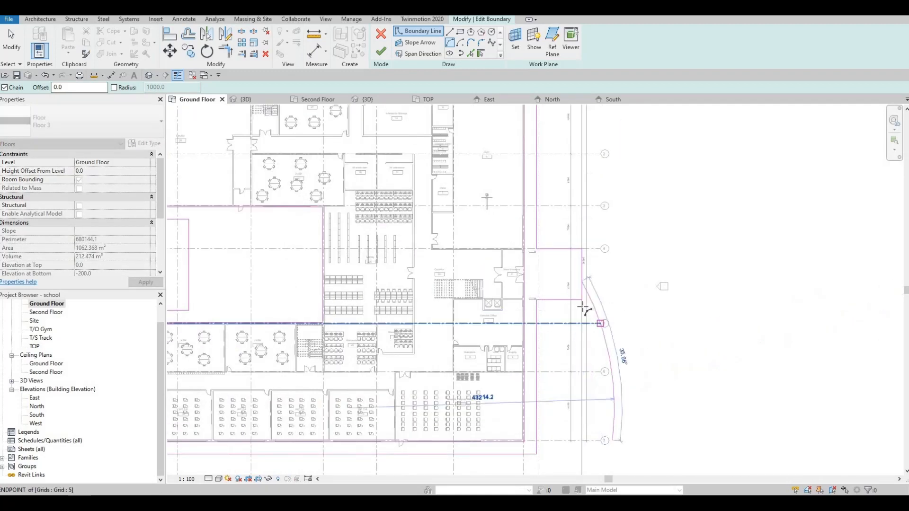
key("Escape")
scroll(587, 296, "down", 2)
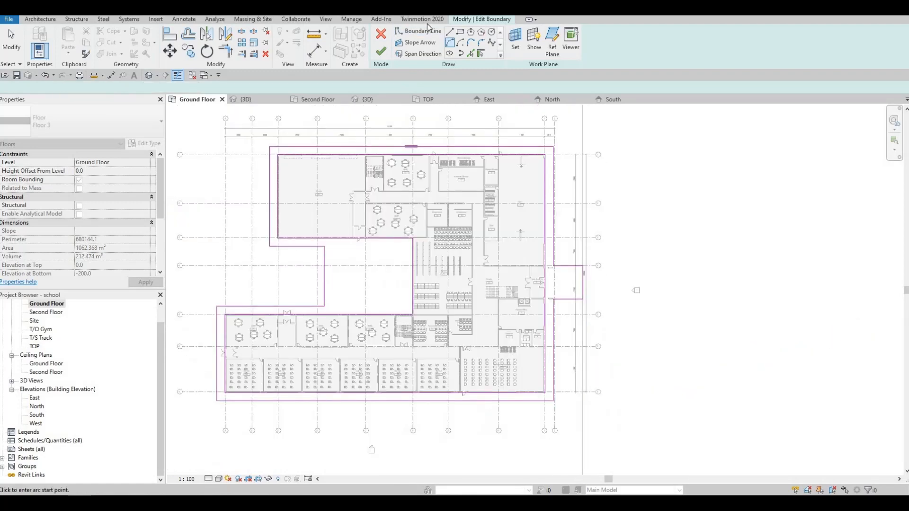
- Sketch a start-end-radius boundary arc along the east side, bulging to the midpoint of the entrance pavement's outer edge, radius about 91.9 m
left_click(451, 44)
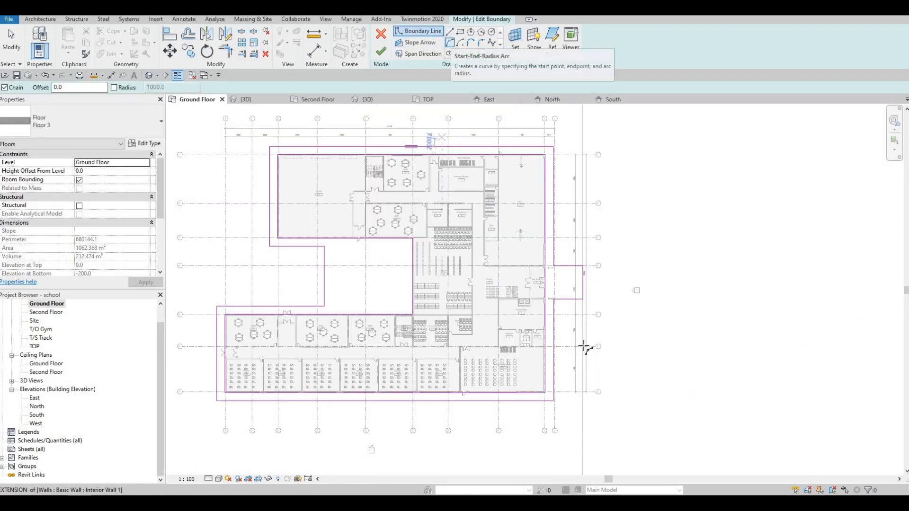
left_click(604, 401)
middle_click_drag(604, 133, 593, 157)
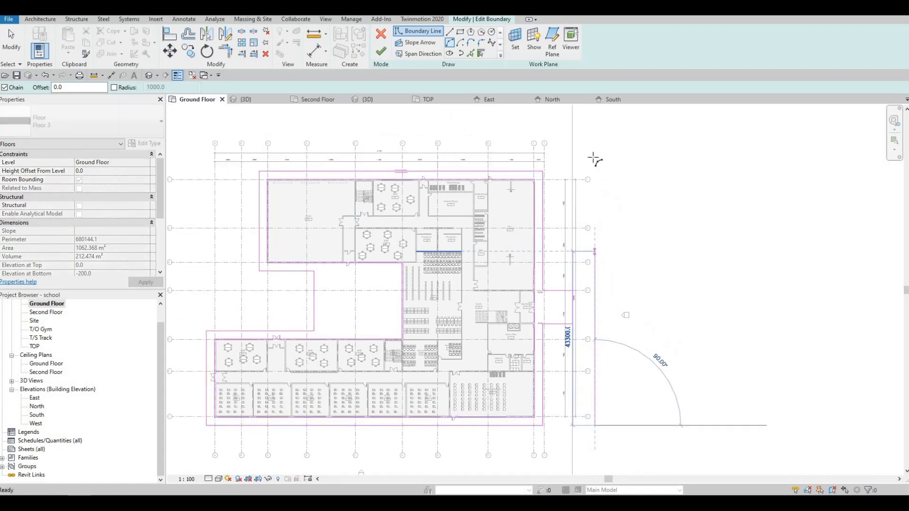
left_click(593, 170)
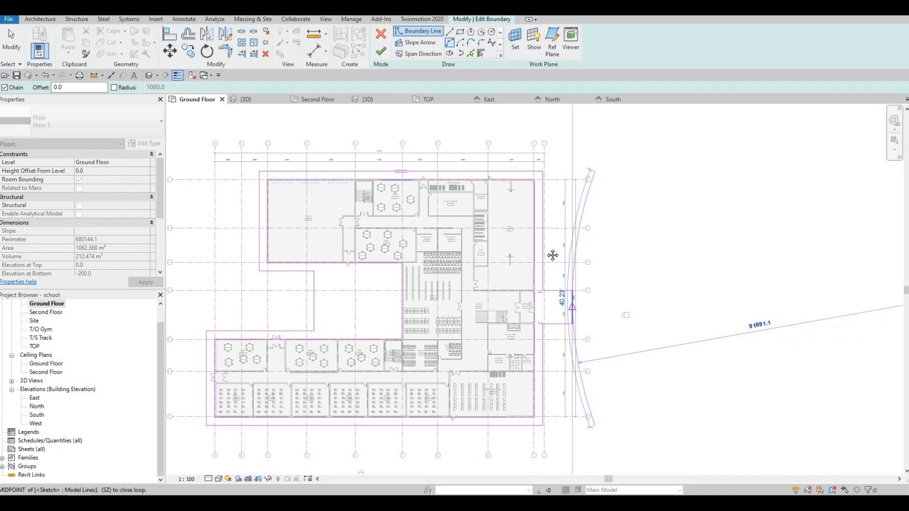
left_click(571, 302)
key("Escape")
key("Escape")
middle_click_drag(571, 304, 485, 255)
scroll(485, 255, "up", 2)
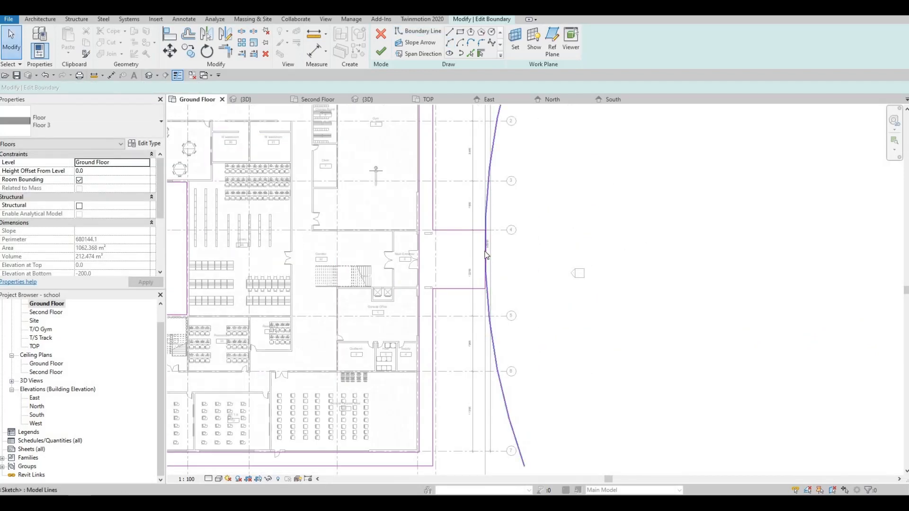
left_click(486, 256)
scroll(494, 258, "up", 2)
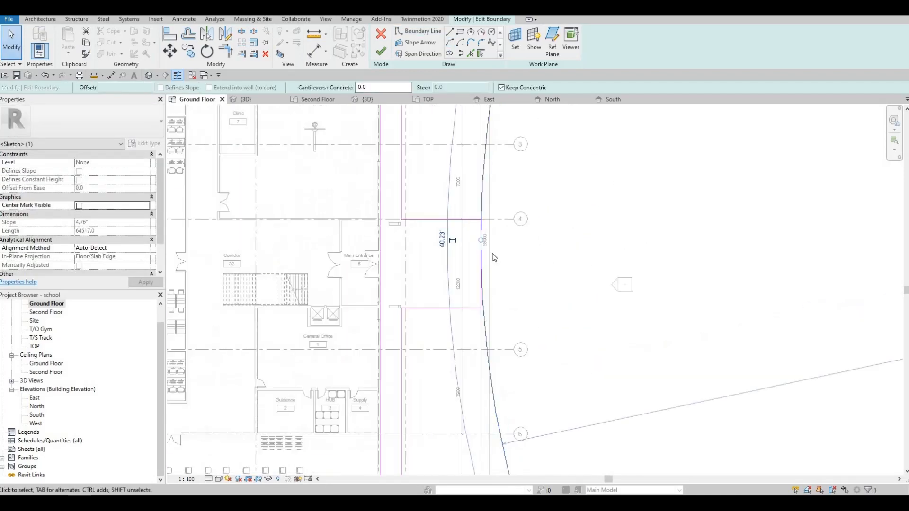
key("Delete")
middle_click_drag(493, 269, 493, 266)
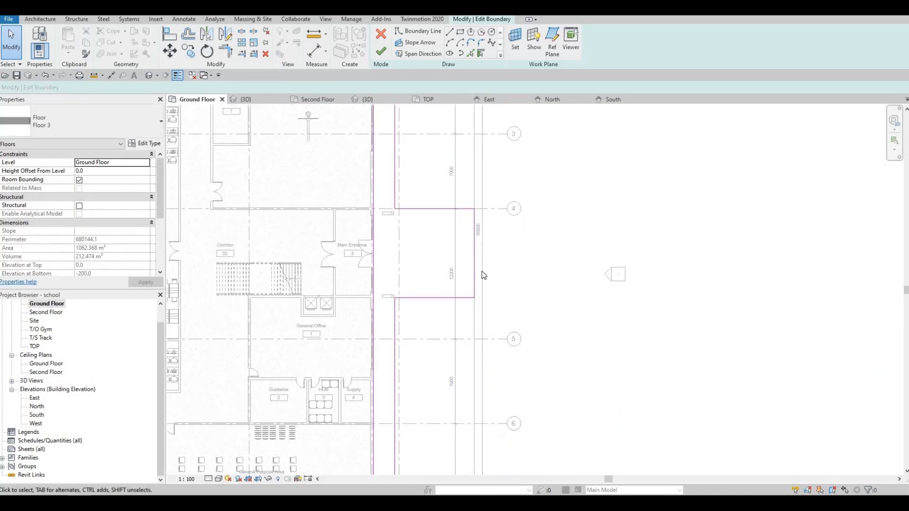
key("ctrl+z")
- Delete the straight outer edge of the pavement in front of the main entrance, keeping the arc
scroll(481, 303, "up", 2)
left_click(481, 294)
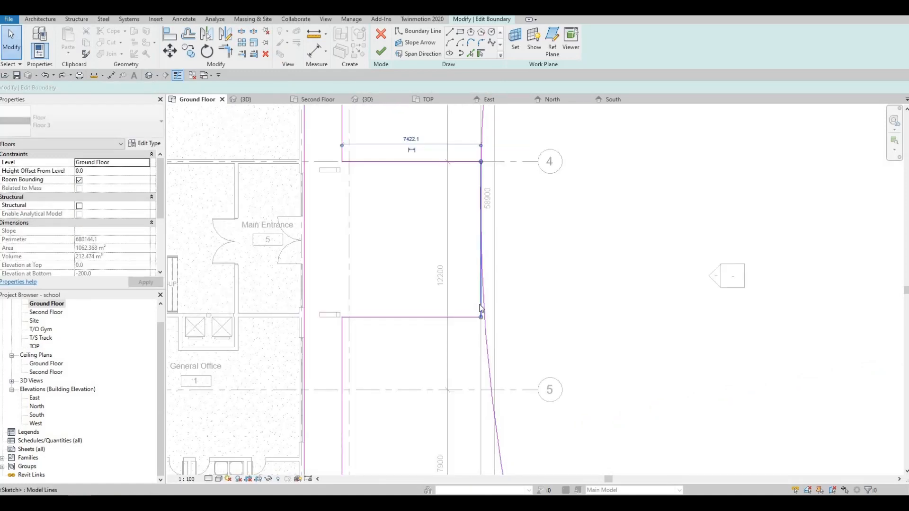
key("Delete")
middle_click_drag(492, 327, 491, 302)
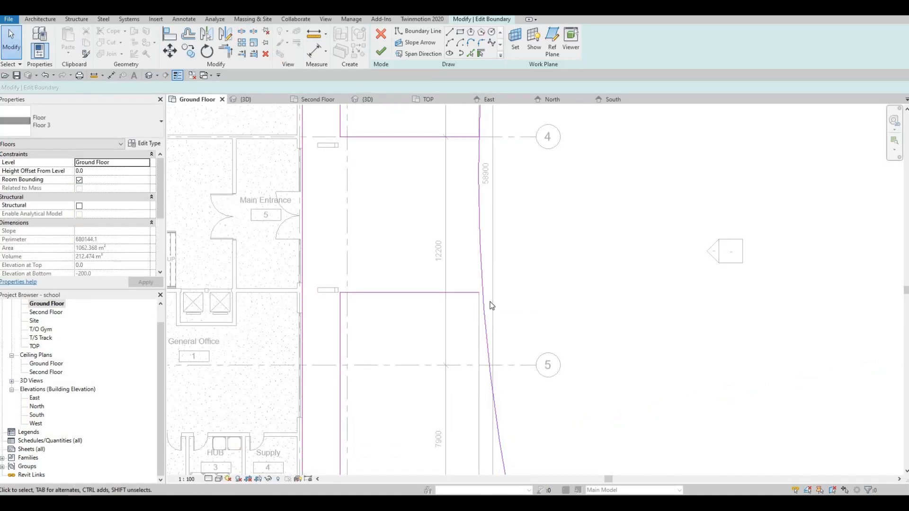
- Trim the arc to corners with the entrance pavement's south and north edges, leaving the stretch between them open
middle_click_drag(468, 312, 483, 284)
key("t")
key("r")
left_click(477, 265)
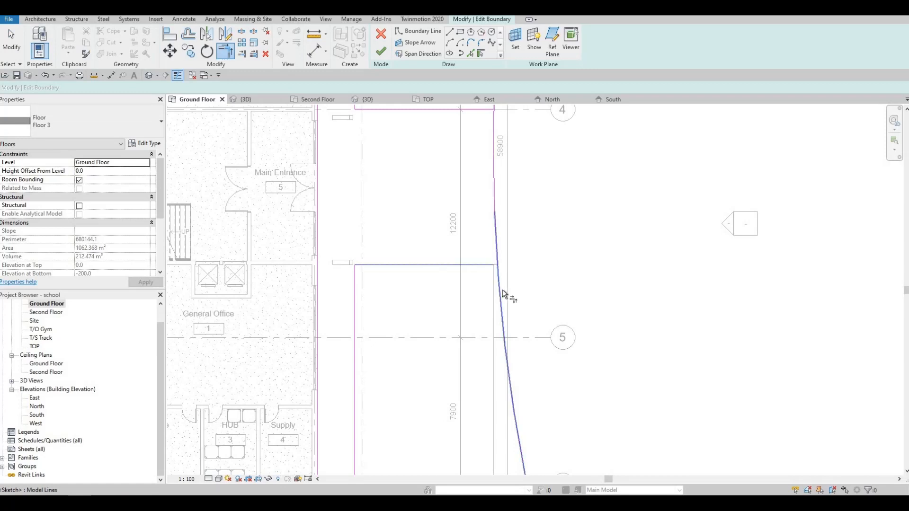
left_click(502, 289)
middle_click_drag(505, 233, 478, 213)
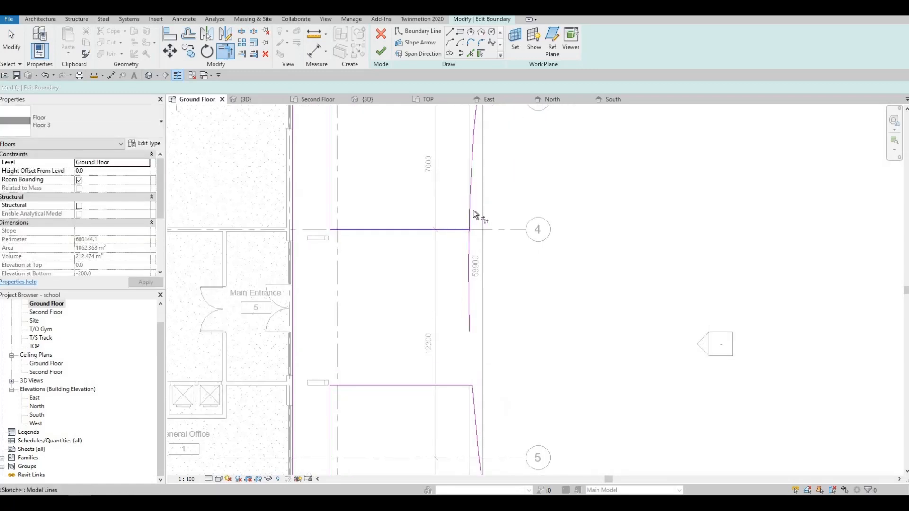
left_click(477, 212)
left_click(470, 211)
scroll(463, 279, "down", 2)
key("Escape")
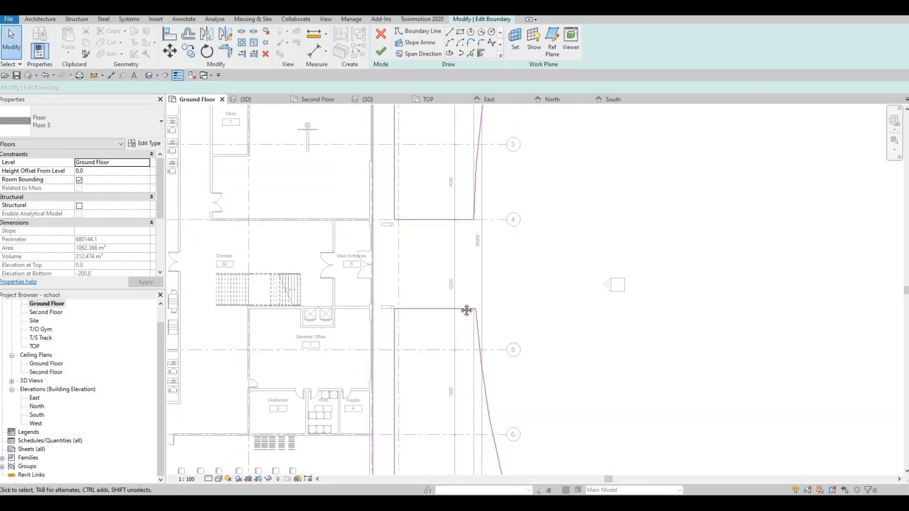
- Draw a boundary line straight north from the arc's north end, past the grass edge, and a 10000 mm segment east from its end
scroll(430, 312, "down", 2)
middle_click_drag(466, 310, 419, 342)
scroll(440, 322, "down", 1)
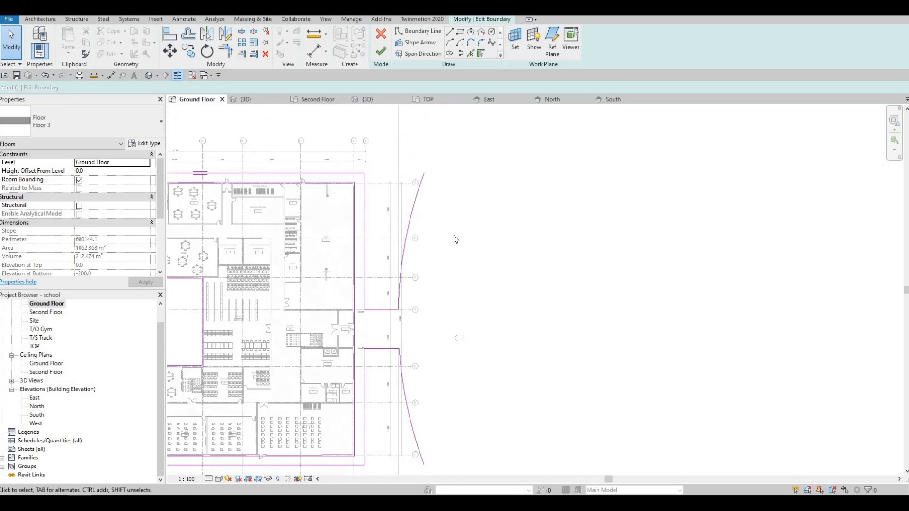
middle_click_drag(453, 187, 437, 236)
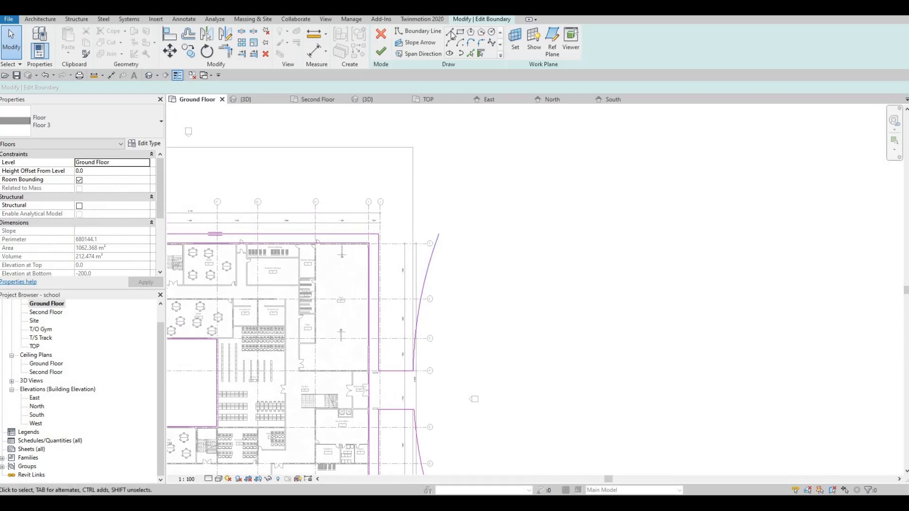
left_click(449, 31)
left_click(438, 234)
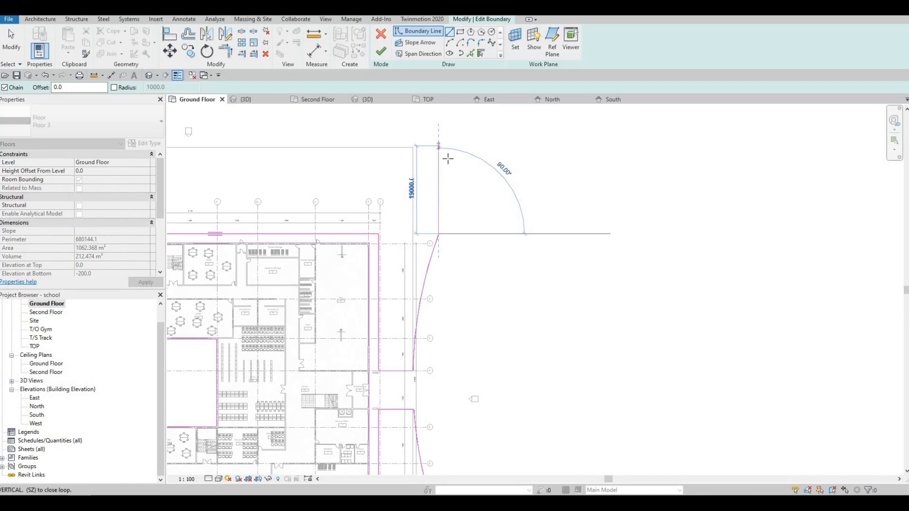
middle_click_drag(448, 159, 454, 231)
scroll(450, 144, "down", 1)
left_click(448, 145)
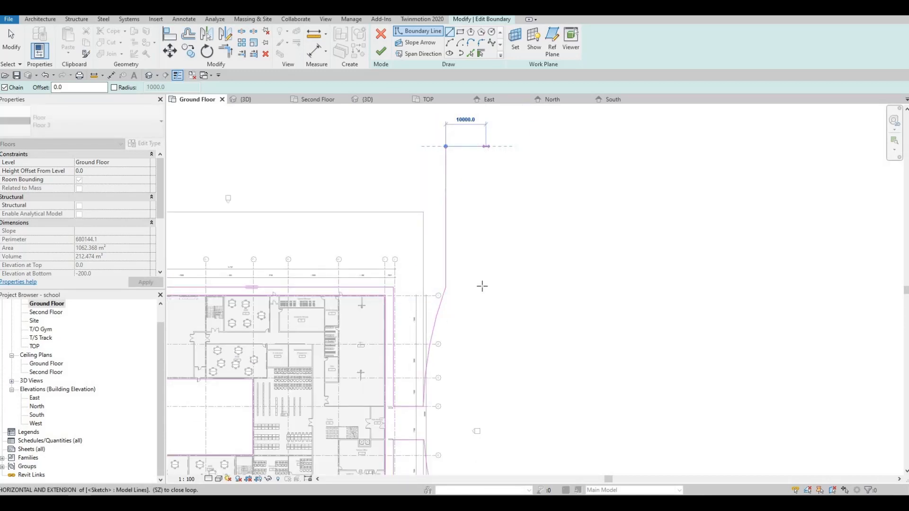
left_click(485, 146)
middle_click_drag(486, 287, 482, 178)
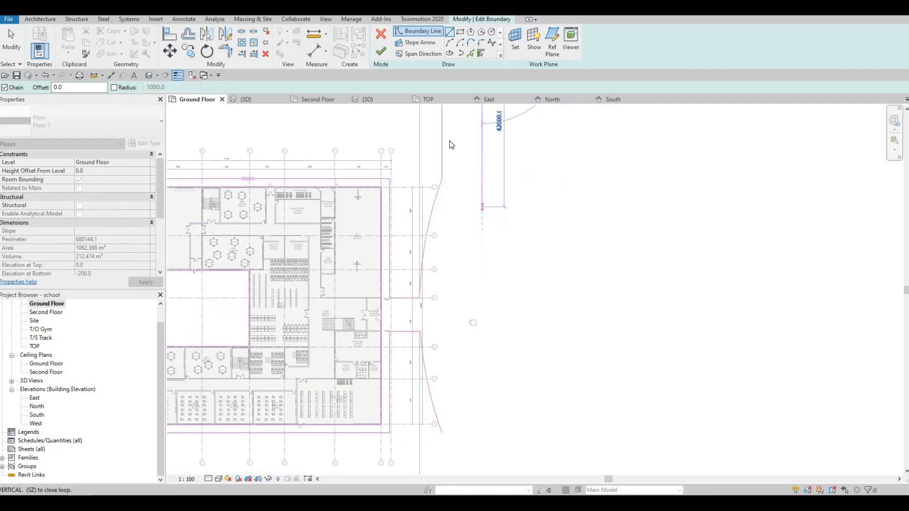
key("Escape")
key("Escape")
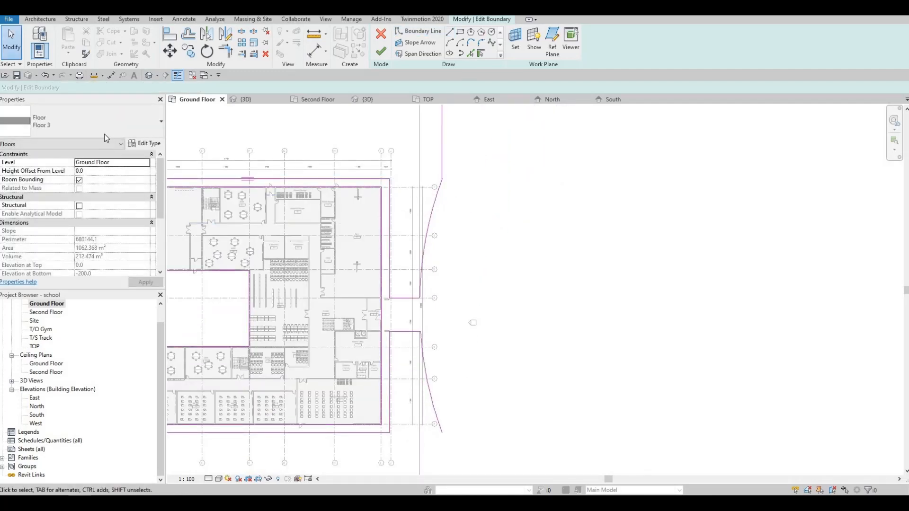
- Check the length of the short eastward boundary segment with an aligned dimension, without placing it
middle_click_drag(427, 228, 403, 362)
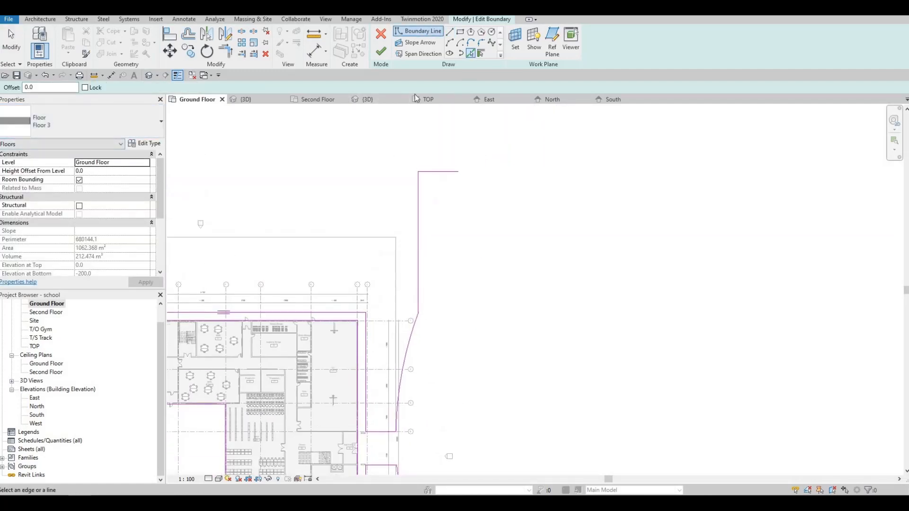
left_click(316, 52)
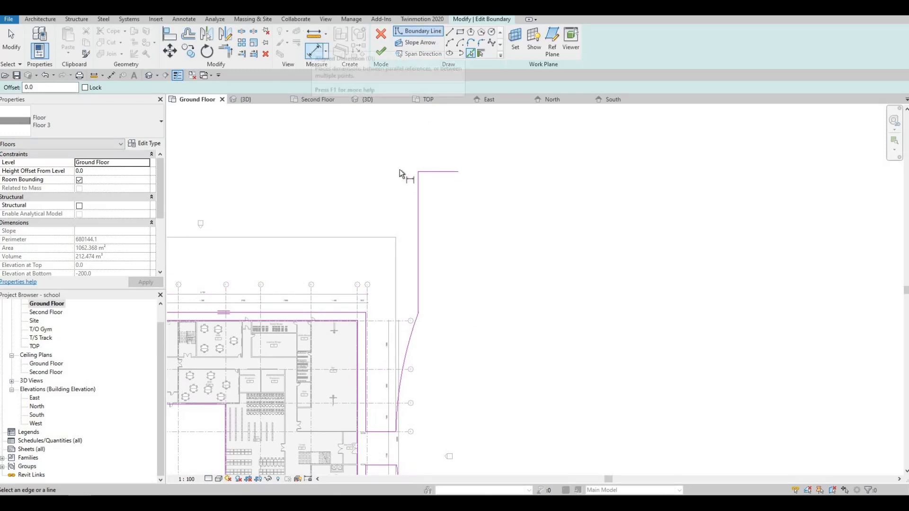
left_click(458, 172)
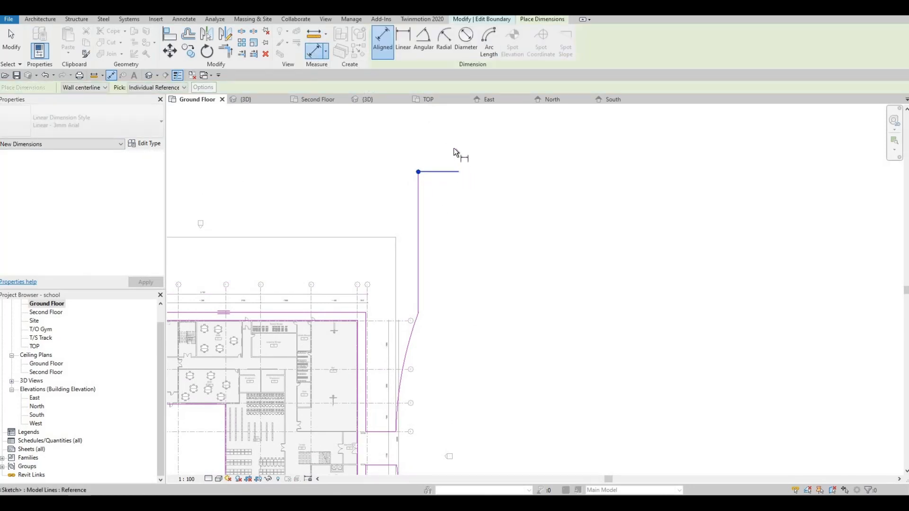
scroll(432, 153, "up", 3)
scroll(431, 152, "up", 3)
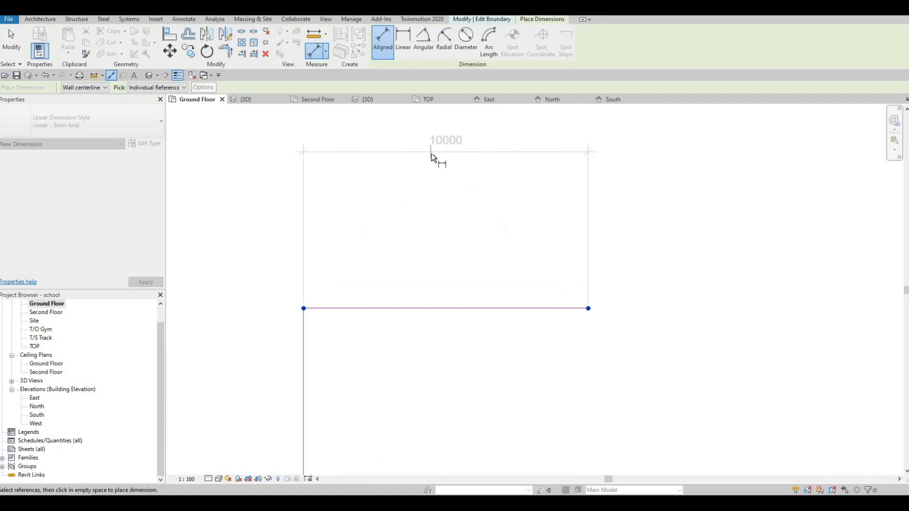
scroll(431, 166, "down", 6)
key("Escape")
key("Escape")
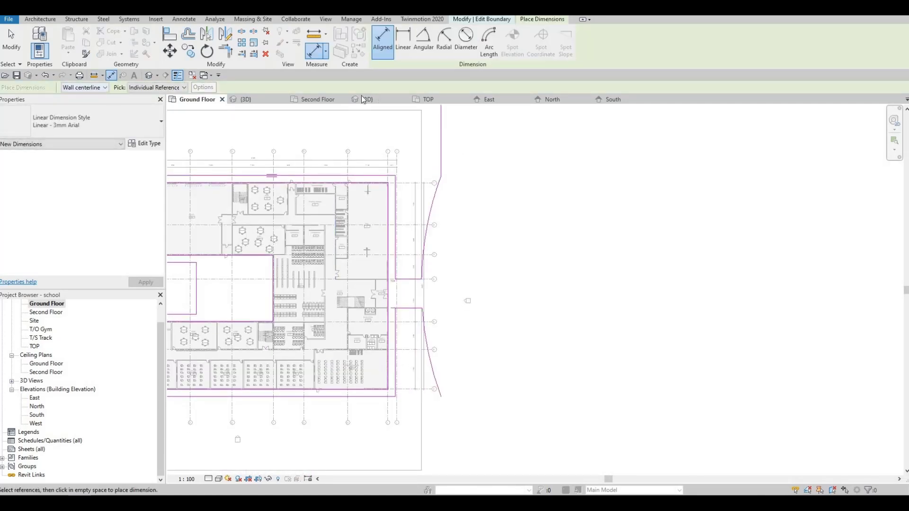
key("Escape")
- Add boundary arcs offset 10000 mm east of the two existing arcs on either side of the entrance pavement
left_click(438, 195)
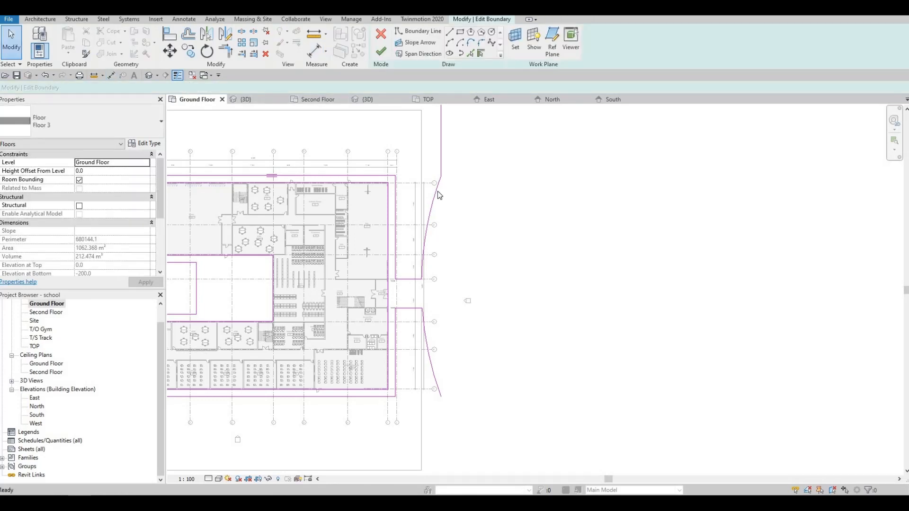
left_click(471, 54)
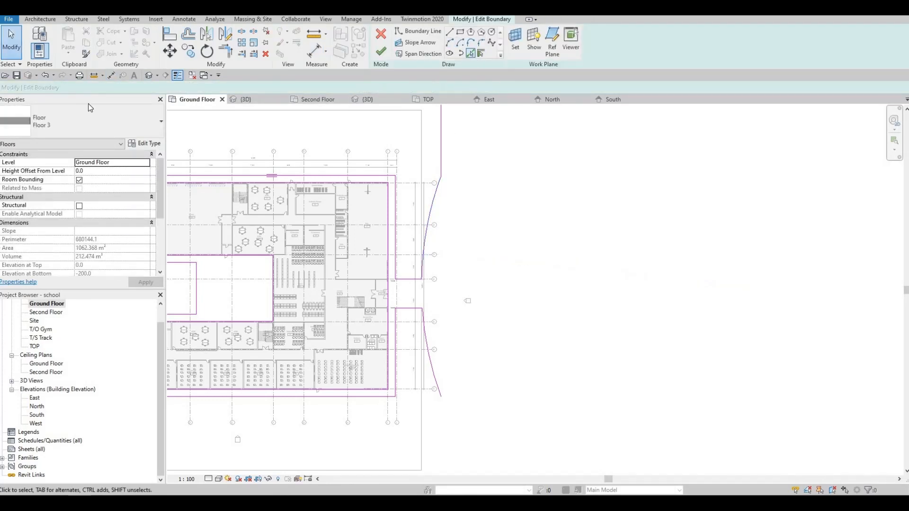
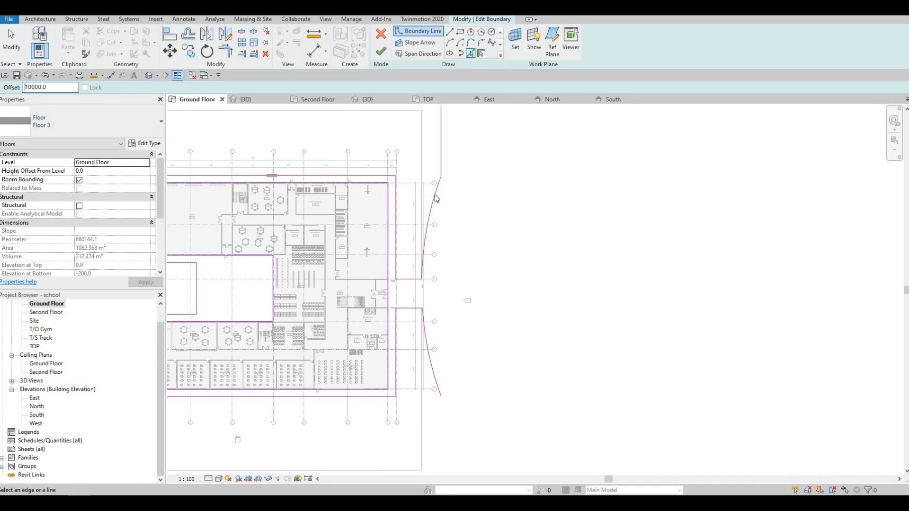
left_click(428, 340)
middle_click_drag(467, 272, 463, 270)
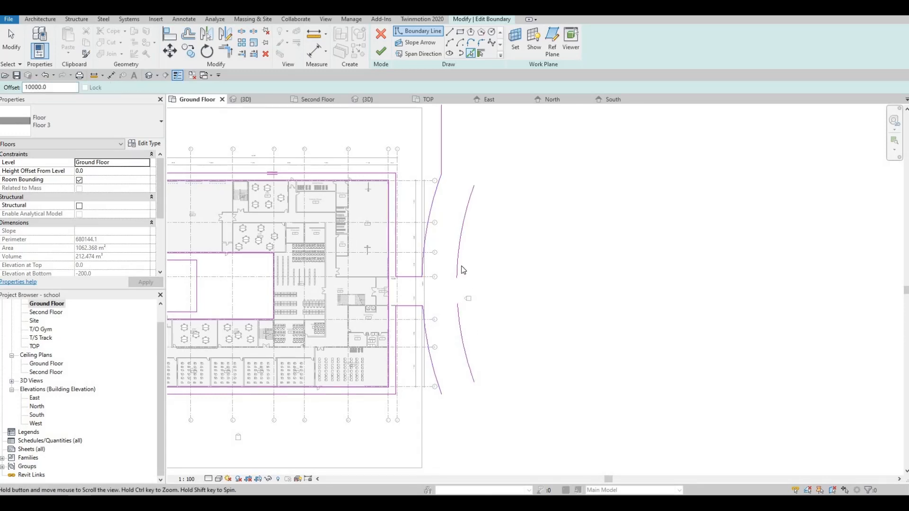
key("Escape")
- Delete the southern offset arc and stretch the northern one across the gap to about the inner arc's south end
scroll(445, 251, "up", 2)
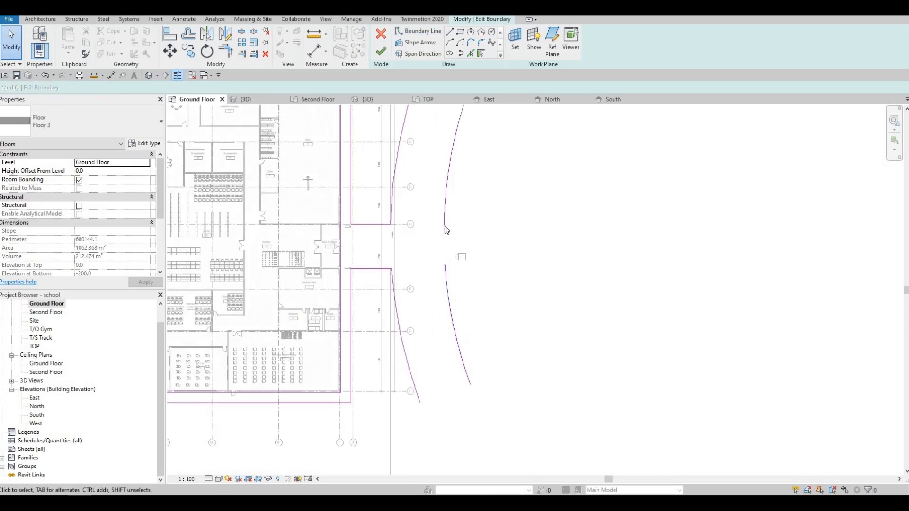
left_click(445, 225)
left_click(447, 278)
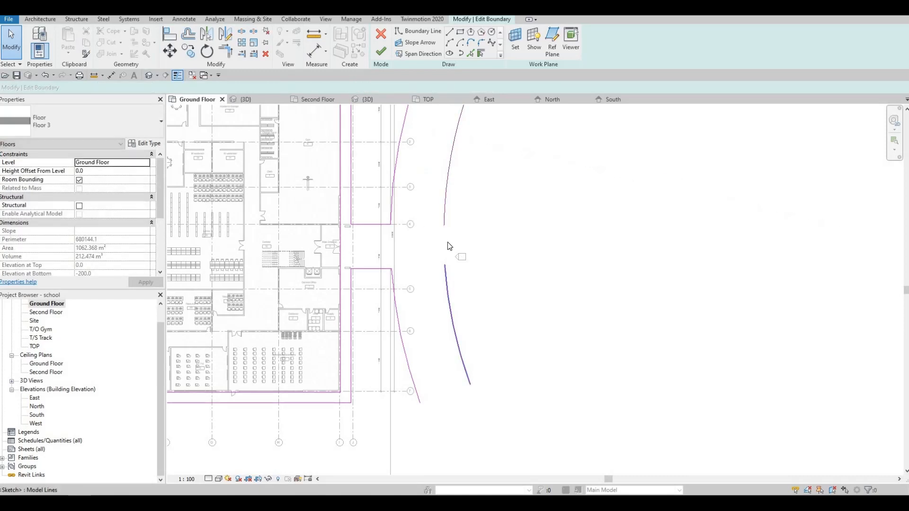
left_click_drag(444, 225, 495, 389)
- Draw a 32000 mm boundary line straight south from the inner arc's south end
left_click(449, 32)
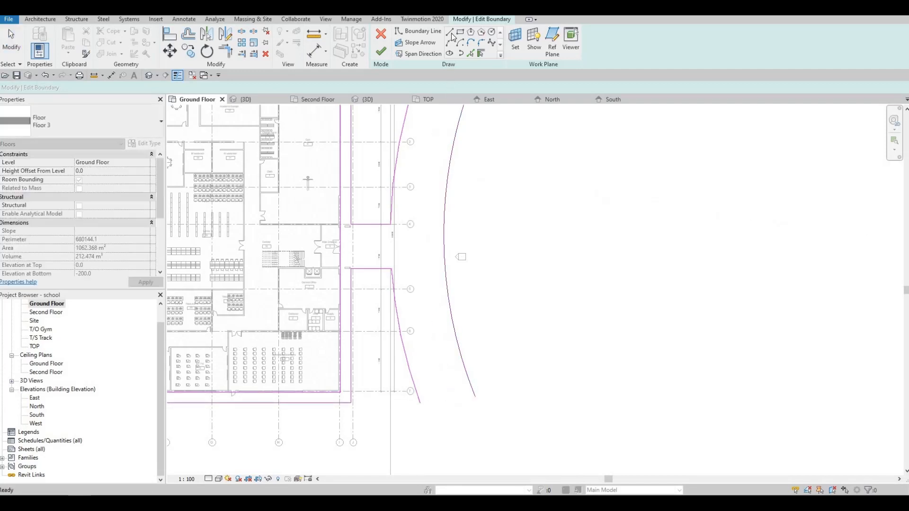
middle_click_drag(430, 289, 434, 145)
scroll(434, 145, "down", 1)
left_click(427, 229)
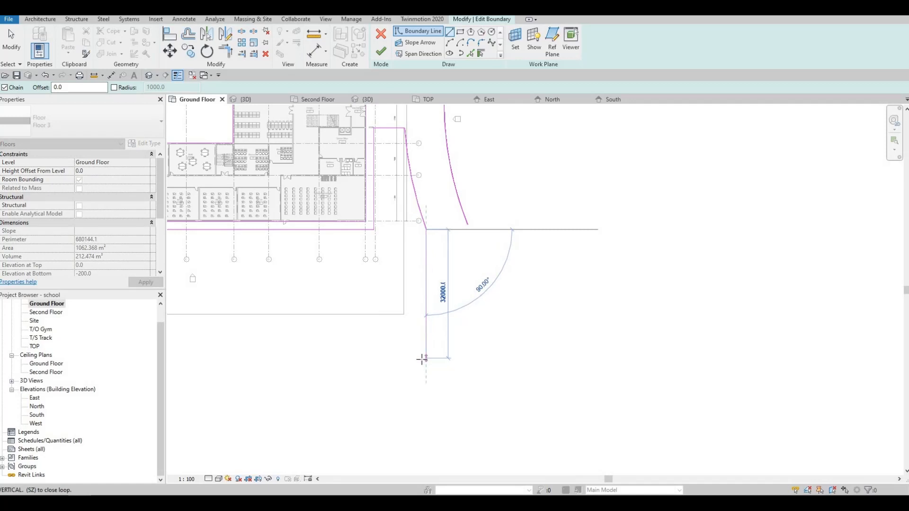
left_click(435, 331)
key("Escape")
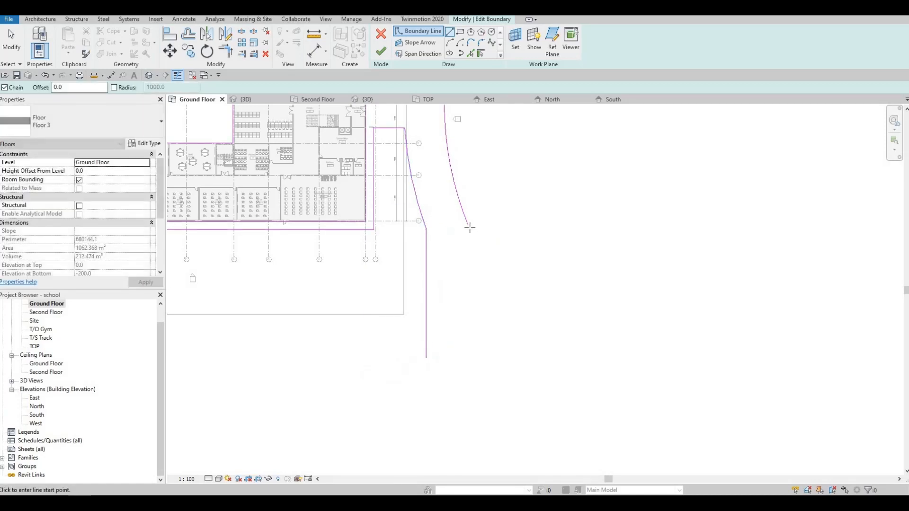
left_click(467, 224)
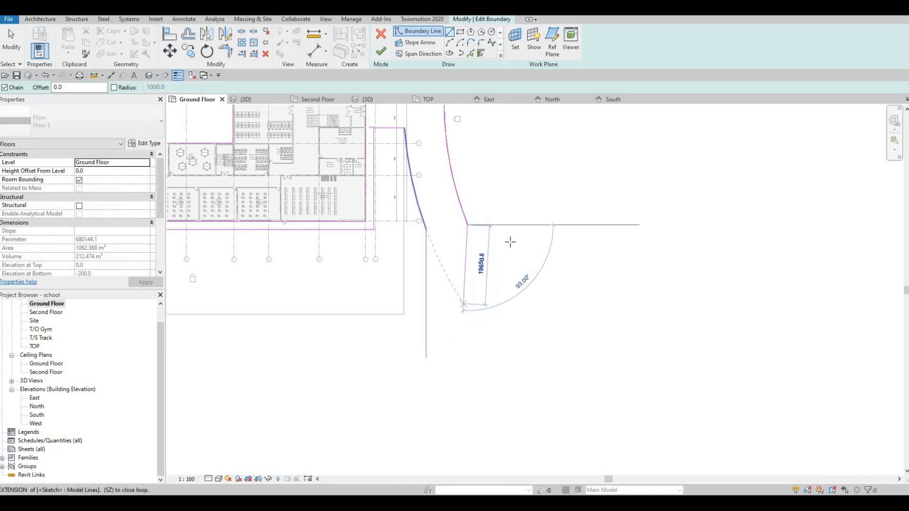
key("Escape")
key("Escape")
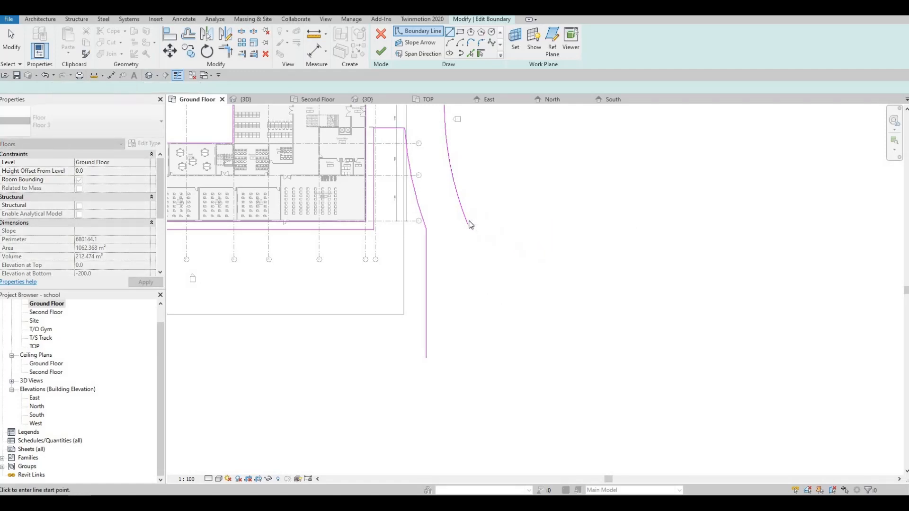
- Stretch the outer arc's south end further southeast, to just above the level of the grass's south edge
left_click(468, 226)
left_click_drag(530, 256, 548, 258)
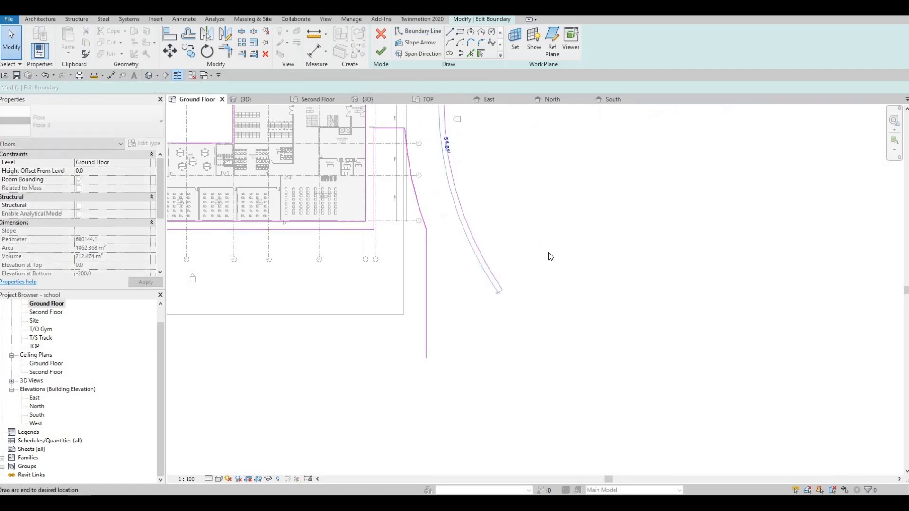
key("Escape")
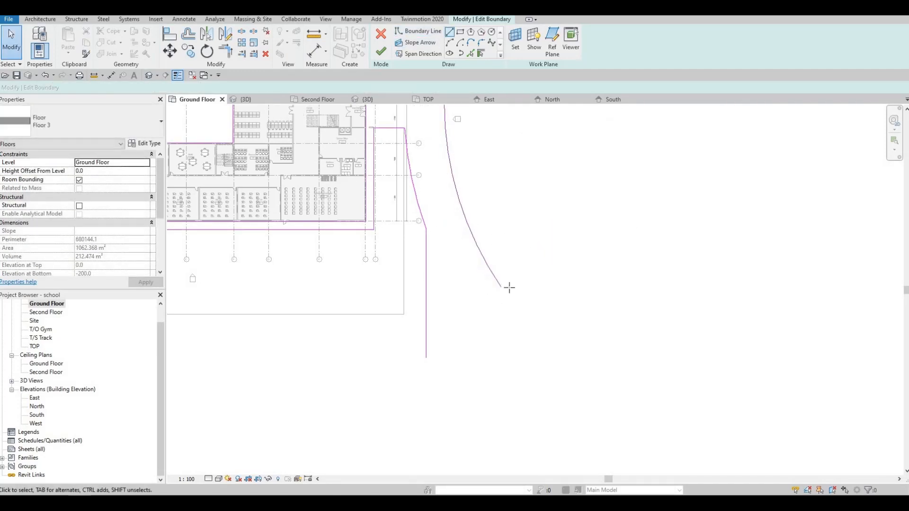
- Draw eastward boundary lines from the outer arc's south end and from the southern vertical line, the latter about 52500 mm, ending flush
left_click(500, 287)
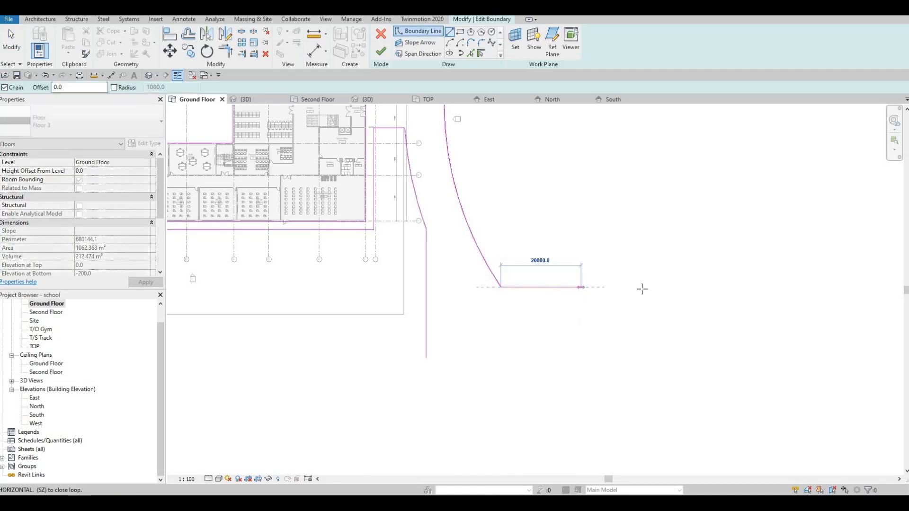
left_click(641, 288)
key("Escape")
left_click(427, 358)
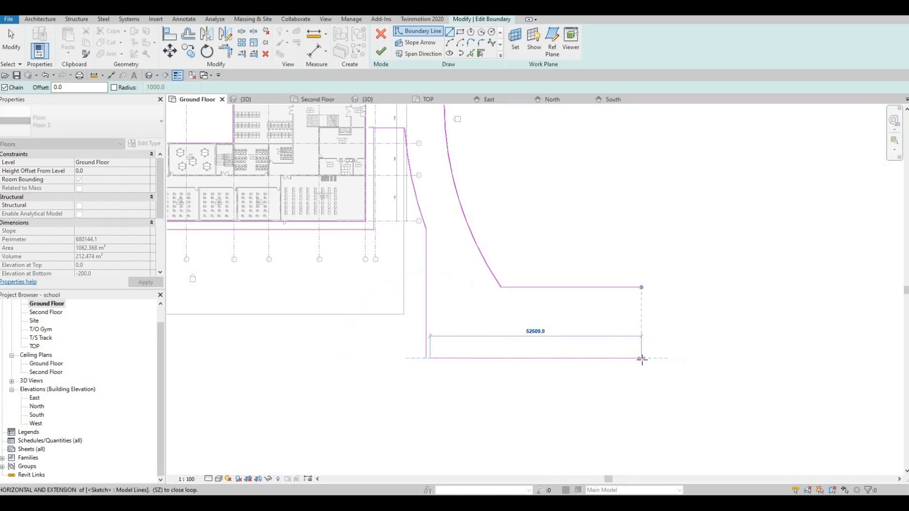
left_click(641, 358)
key("Escape")
key("Escape")
- Close the road's southeast end with a vertical boundary line joining the ends of the two eastward lines
scroll(552, 327, "down", 2)
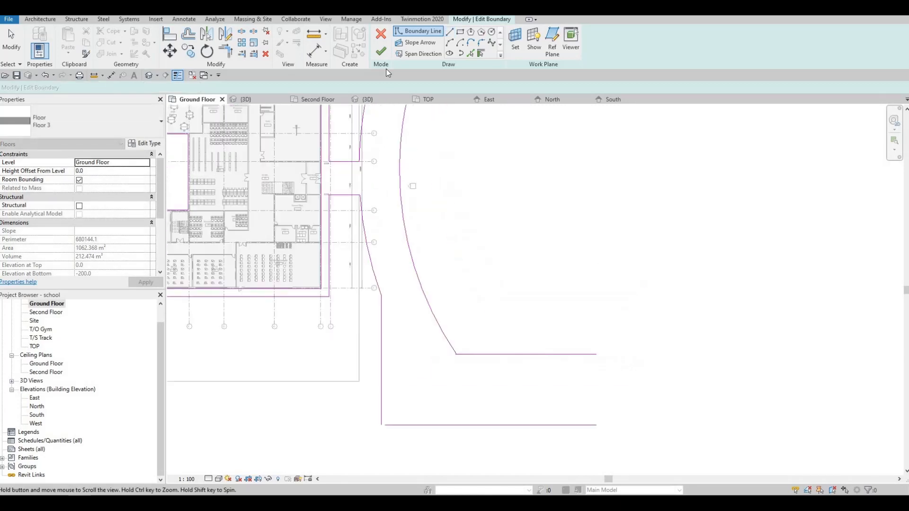
key("Return")
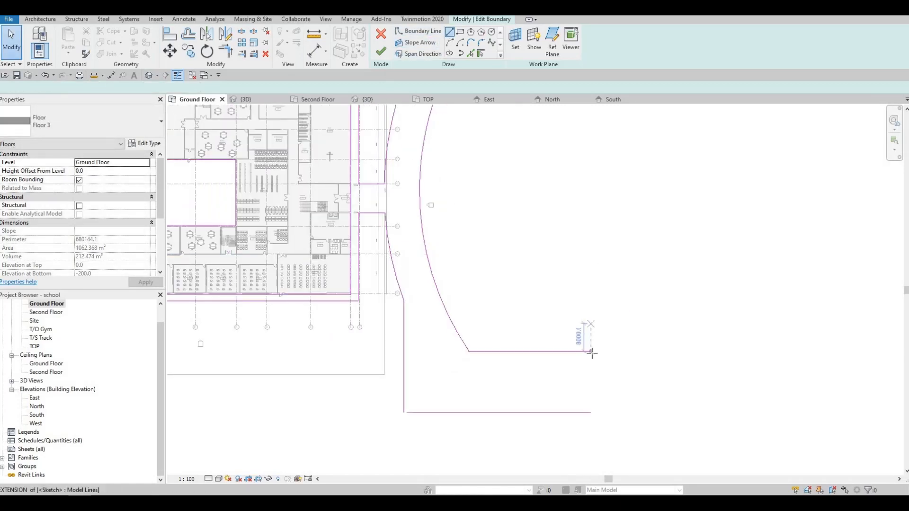
left_click(590, 351)
left_click(591, 413)
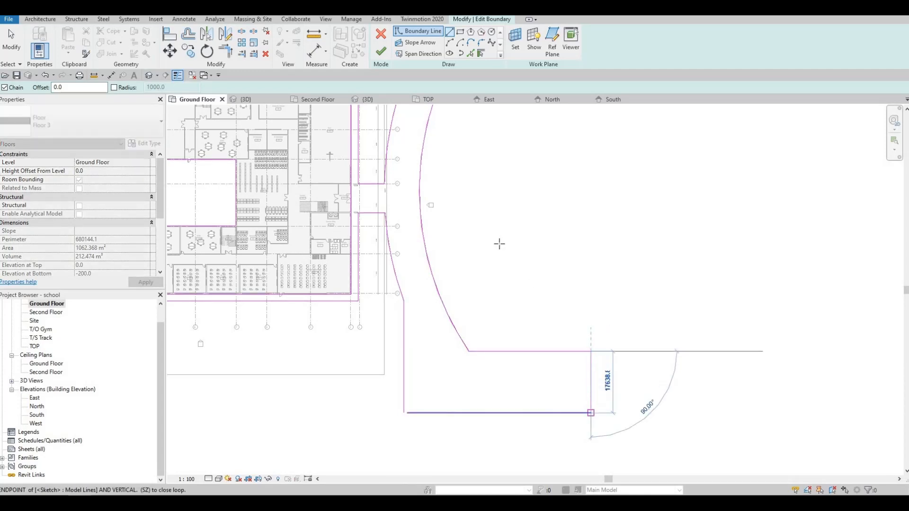
- Stretch the outer arc's north end further northeast and extend the northernmost eastward segment to 44000 mm
middle_click_drag(484, 225, 483, 346)
middle_click_drag(441, 267, 432, 301)
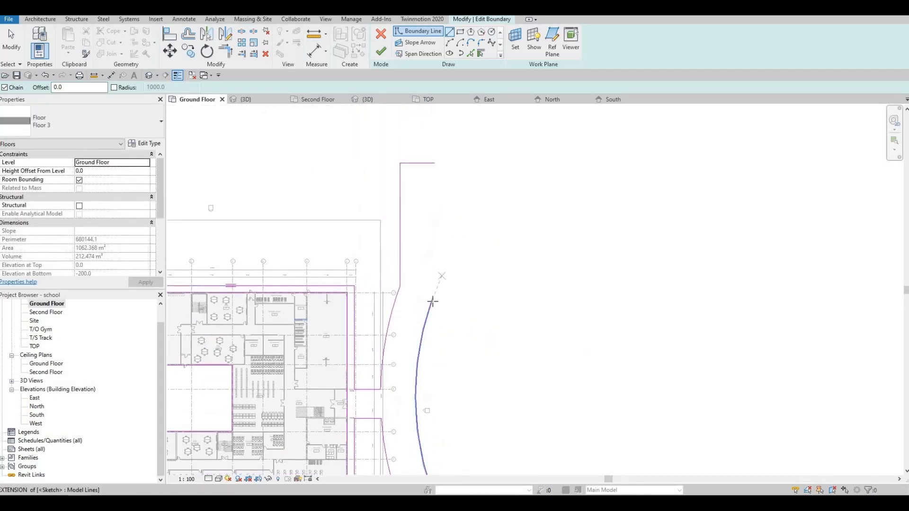
key("Escape")
left_click(433, 302)
mouse_move(433, 299)
left_mouse_down()
mouse_move(482, 245)
mouse_move(442, 171)
mouse_move(548, 165)
left_mouse_up()
left_click(432, 163)
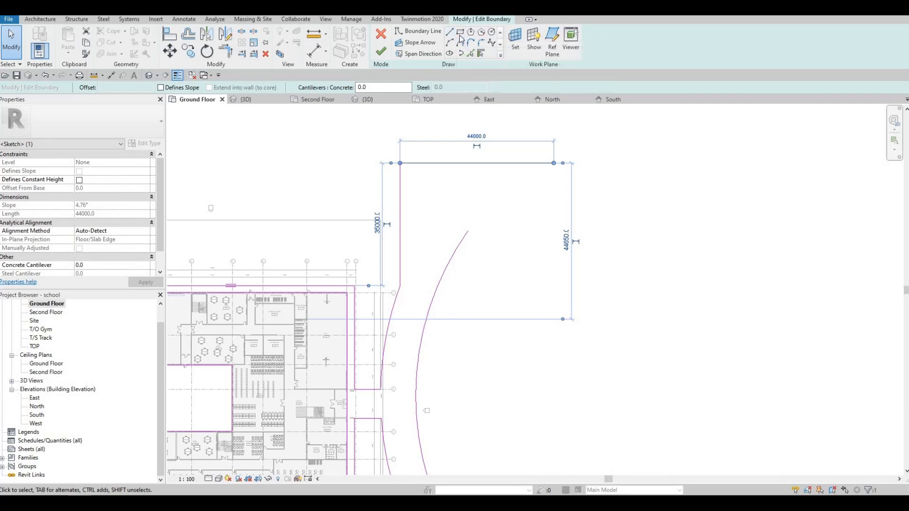
- Draw a boundary line east from the outer arc's north end, then north to the end of the 44000 mm segment
left_click(554, 163)
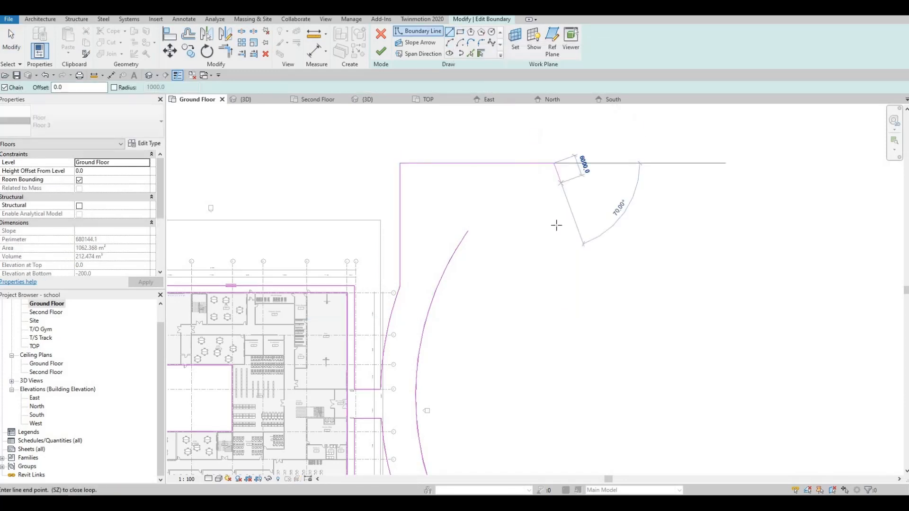
key("Escape")
left_click(468, 231)
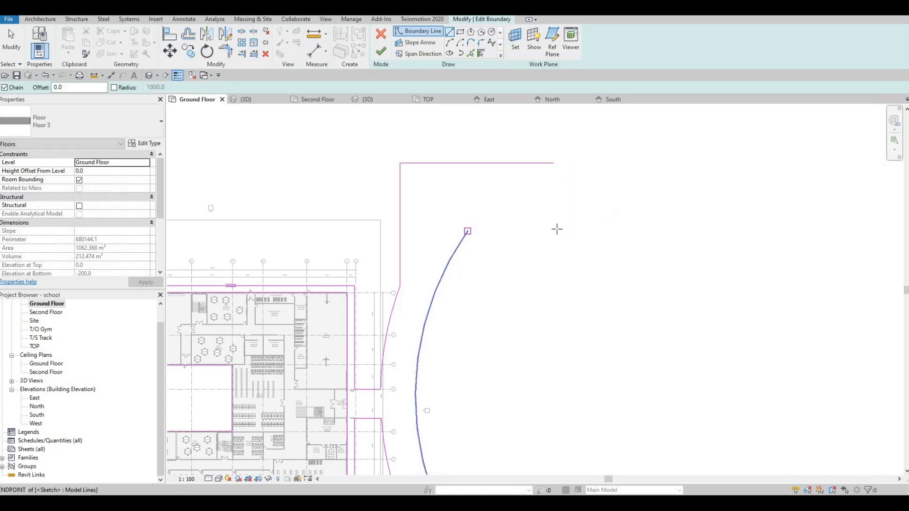
left_click(553, 230)
left_click(552, 164)
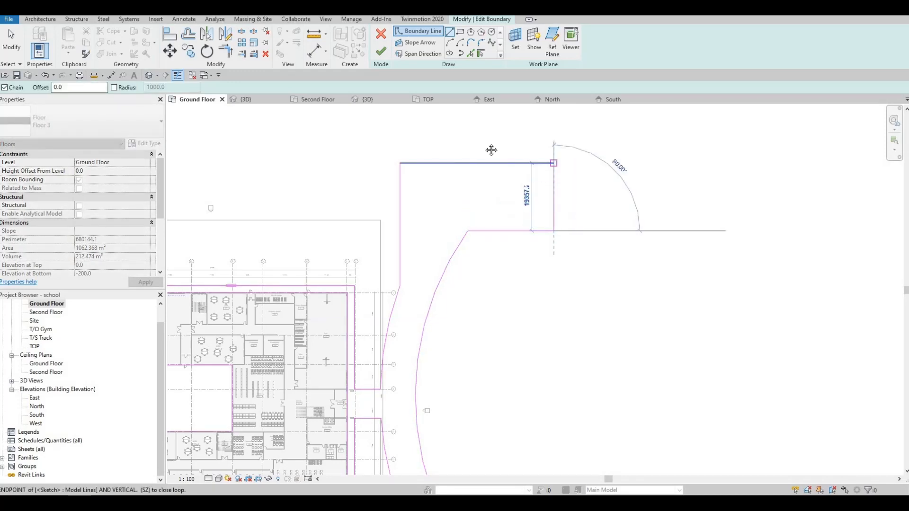
- Align the road's northeast end line with the east end line of its southern branch
scroll(467, 208, "down", 4)
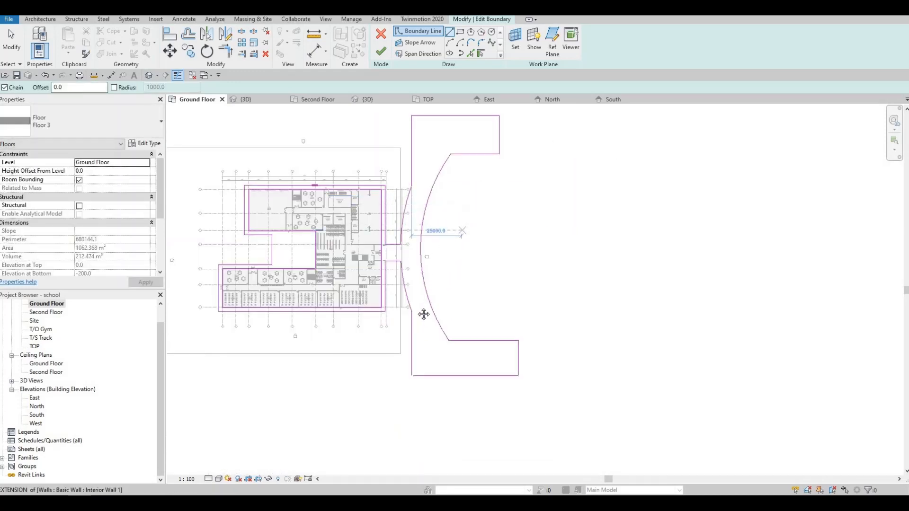
middle_click_drag(496, 143, 486, 176)
key("Escape")
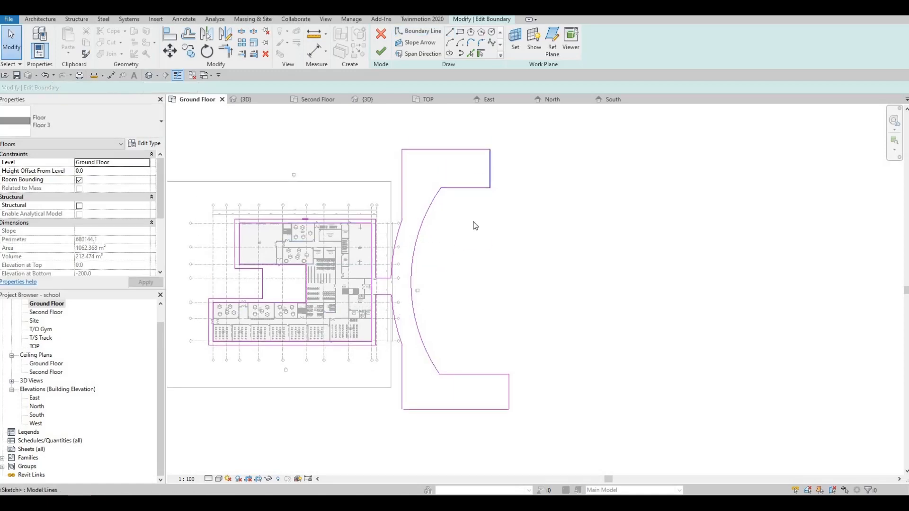
key("l")
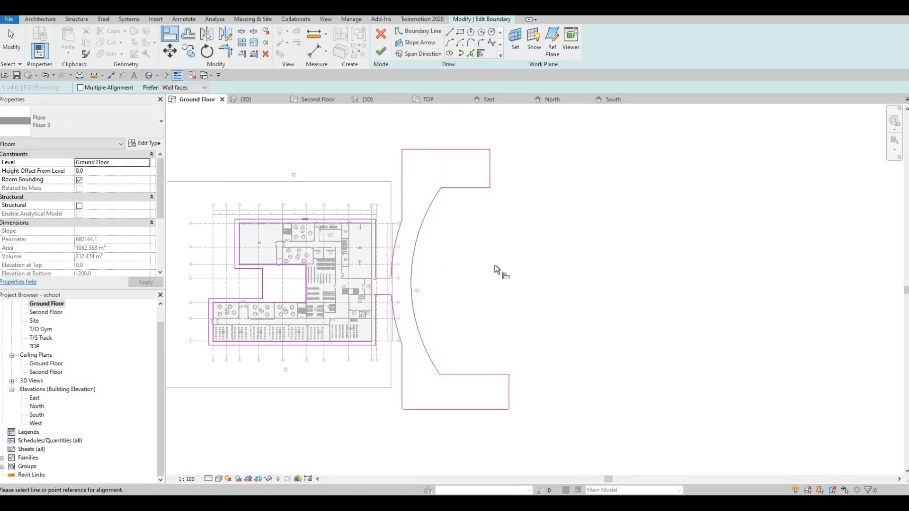
left_click(493, 173)
left_click(507, 291)
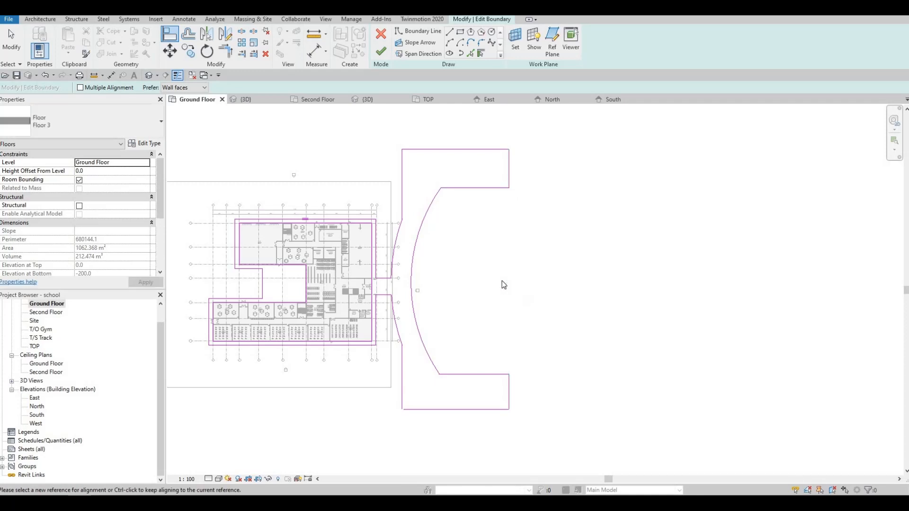
key("Escape")
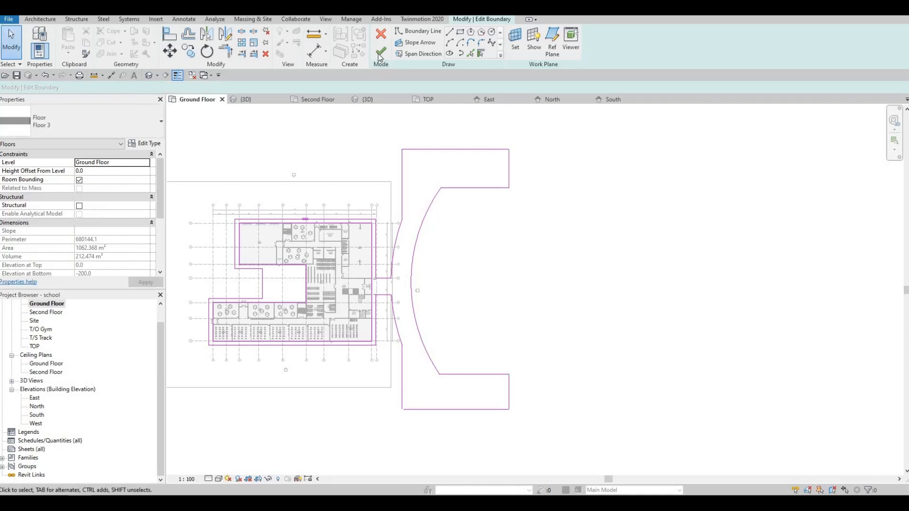
- Trim the southern branch's vertical and bottom lines to a corner and finish the pavement boundary edit
key("Return")
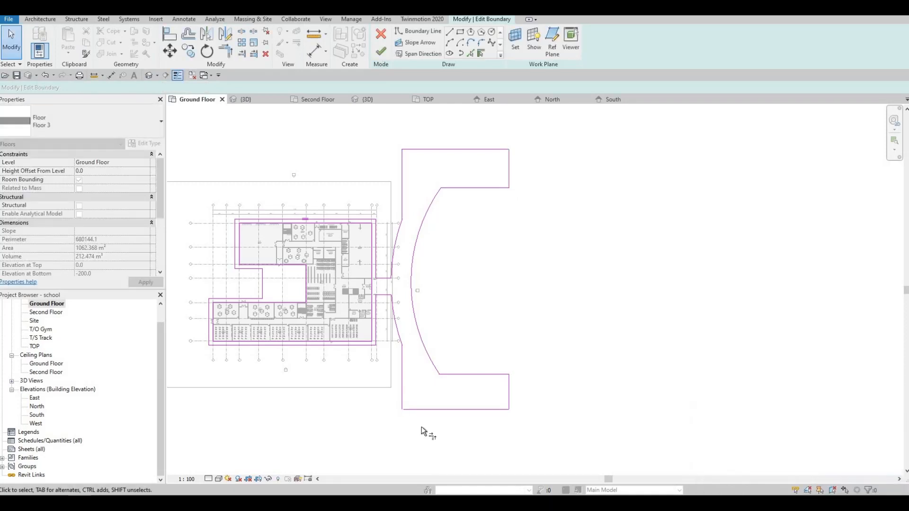
left_click(404, 392)
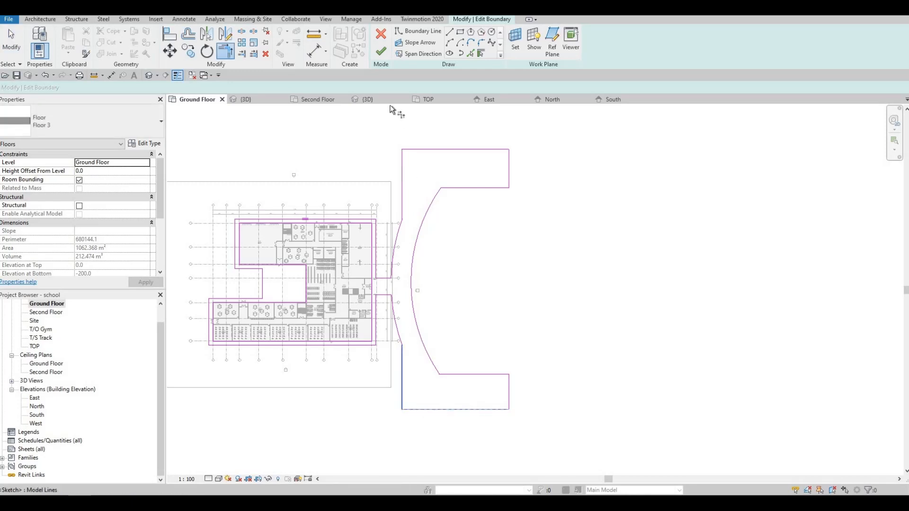
key("t")
key("r")
left_click(380, 50)
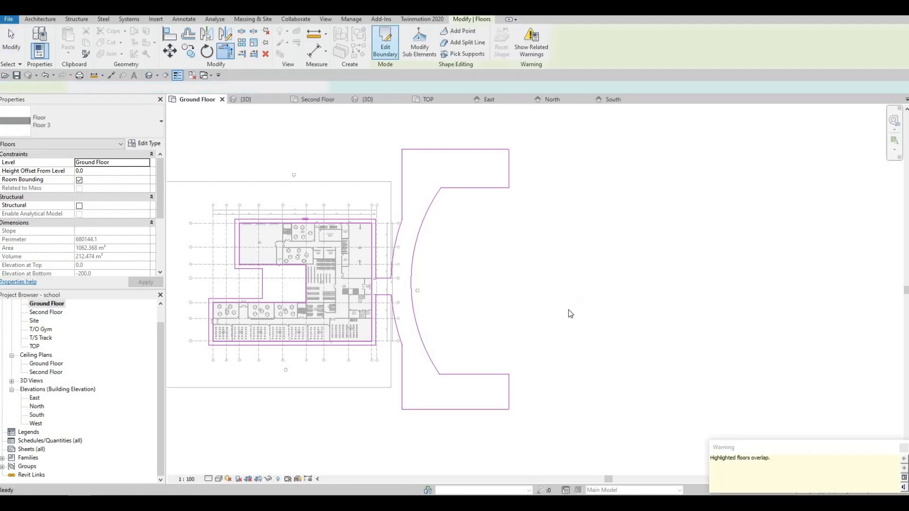
key("Escape")
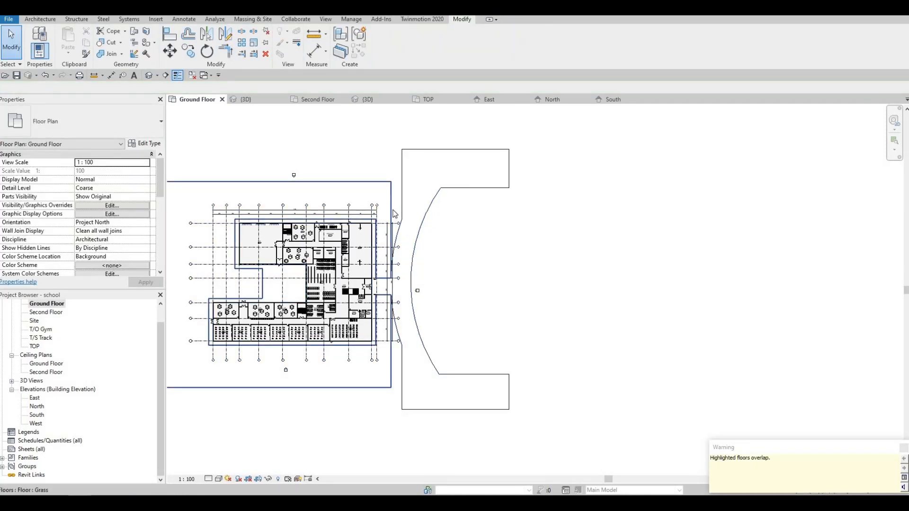
- Open the Grass floor's boundary for editing and delete its two east boundary lines north and south of the entrance path
middle_click_drag(446, 202, 521, 211)
scroll(455, 178, "up", 1)
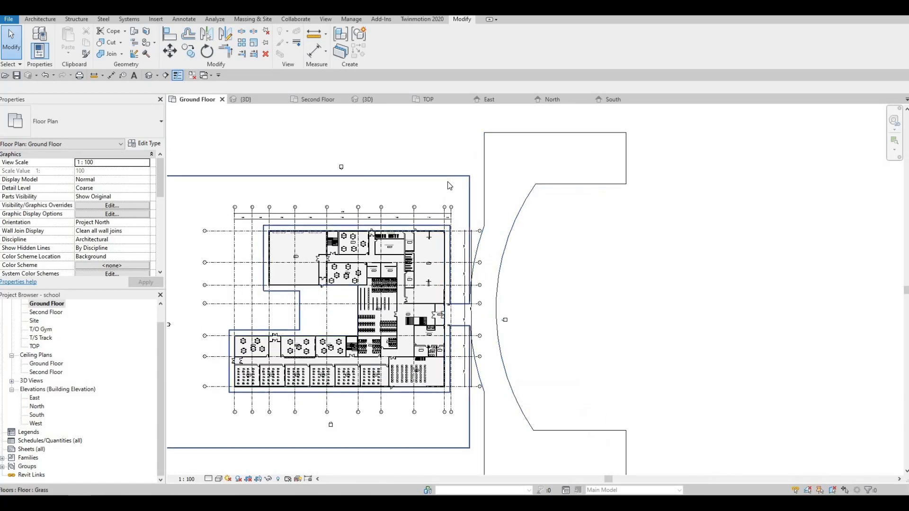
left_click(447, 179)
double_click(471, 186)
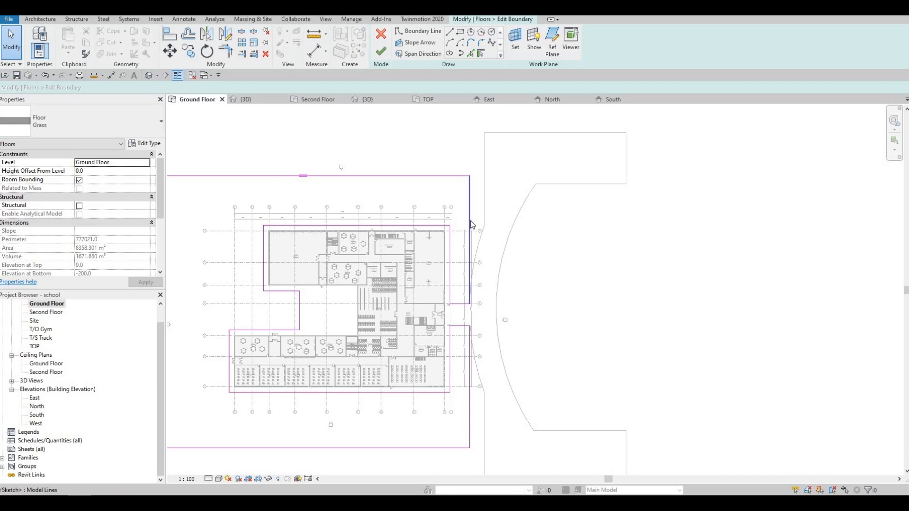
left_click(471, 225)
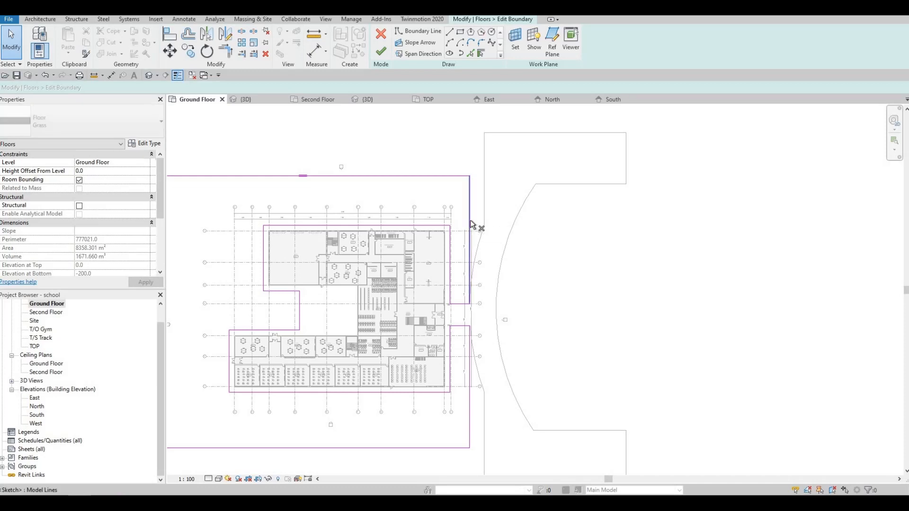
key("Delete")
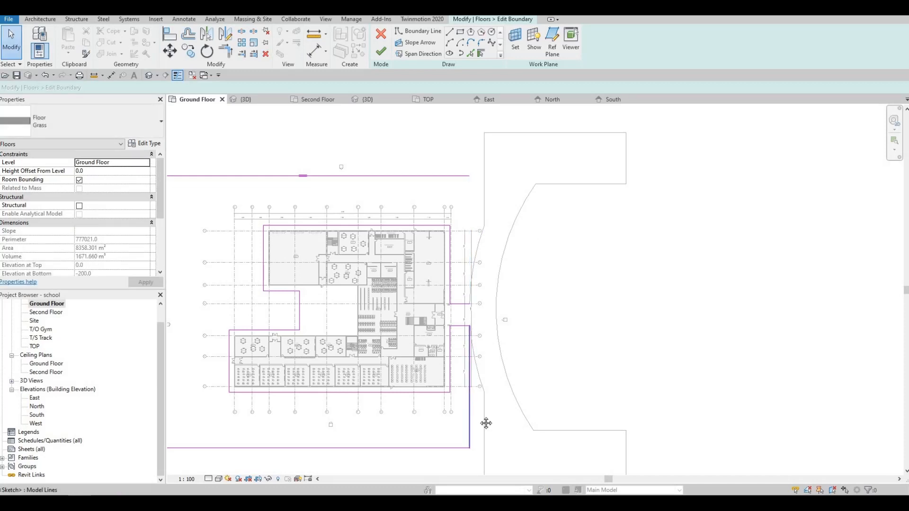
key("Delete")
- Align the Grass floor's south and north boundary lines with the south and north ends of the Floor 3 road
middle_click_drag(486, 423, 580, 362)
scroll(580, 363, "down", 1)
key("a")
key("l")
left_click(587, 378)
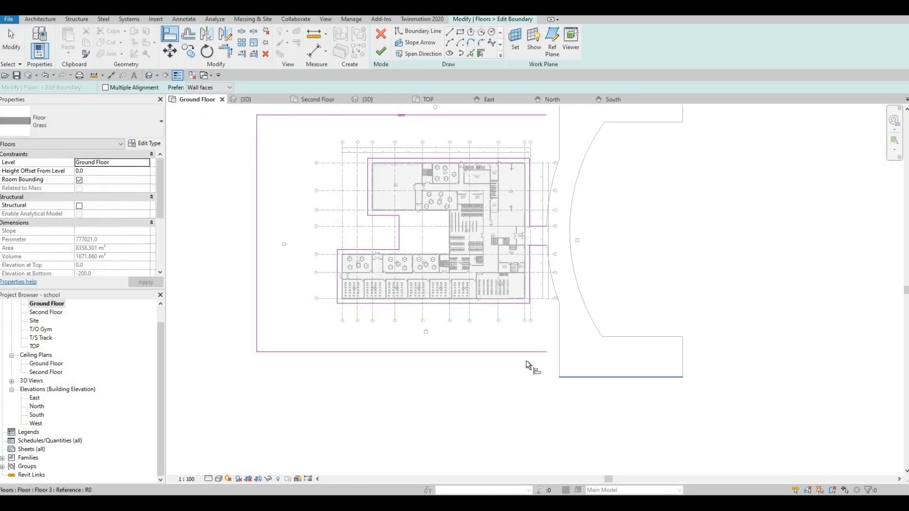
left_click(521, 353)
middle_click_drag(579, 155, 558, 289)
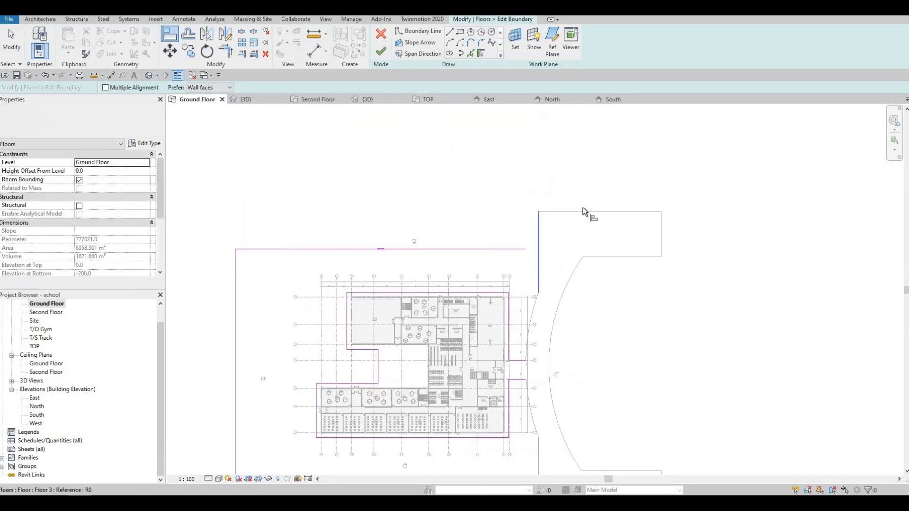
left_click(560, 212)
left_click(482, 249)
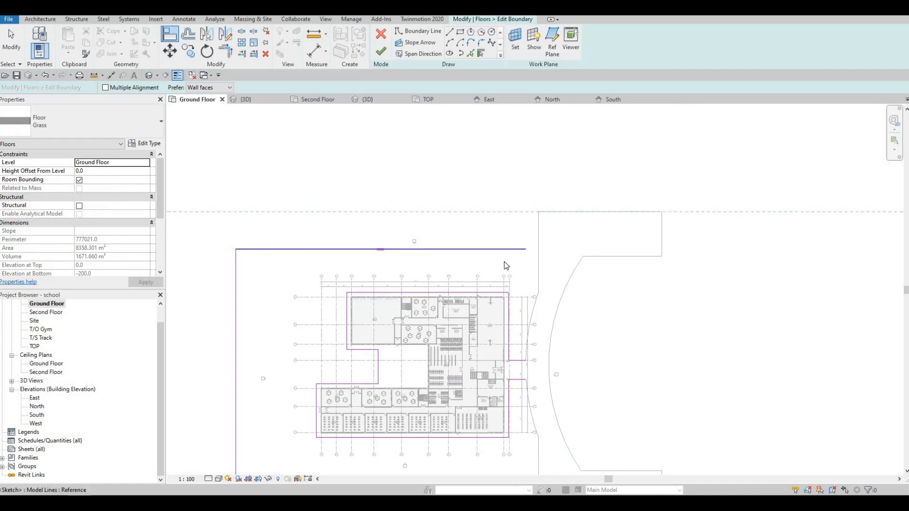
key("Escape")
key("Escape")
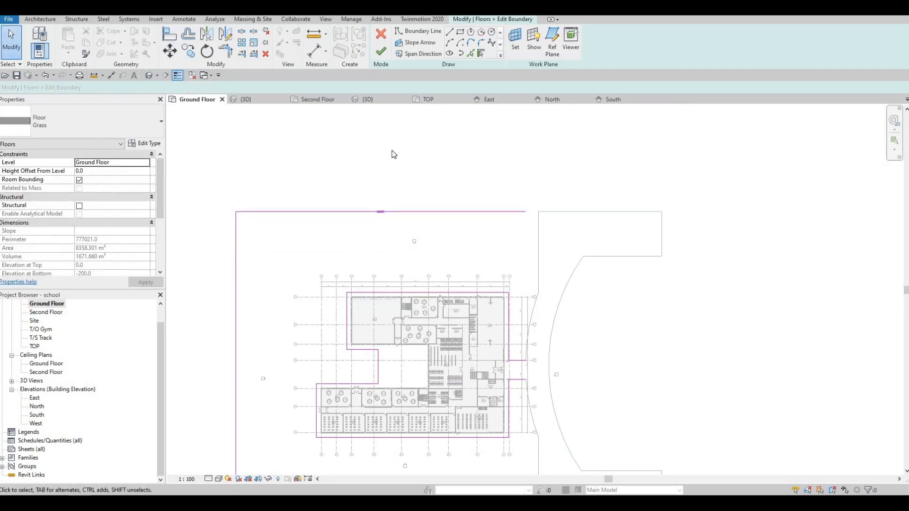
- Pick the road's building-side straight edges and arcs on both sides of the entrance path as Grass boundary lines
left_click(538, 228)
left_click(534, 306)
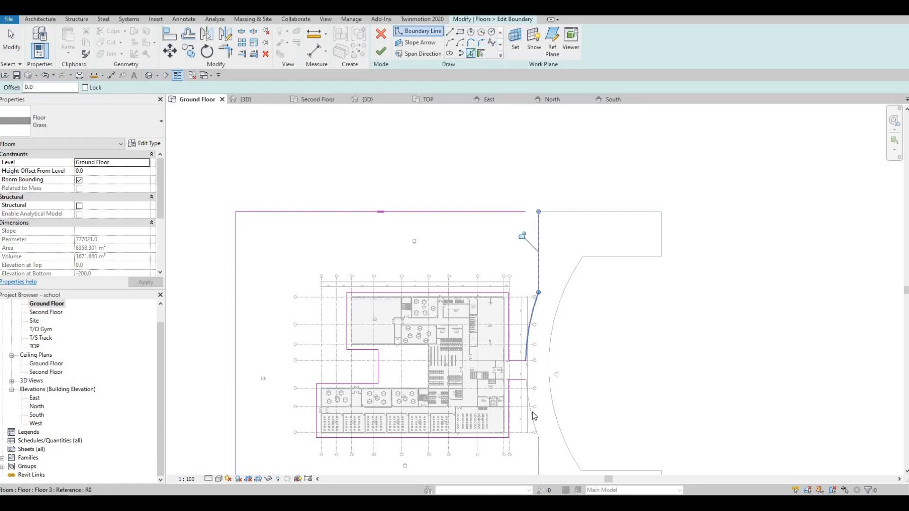
left_click(536, 421)
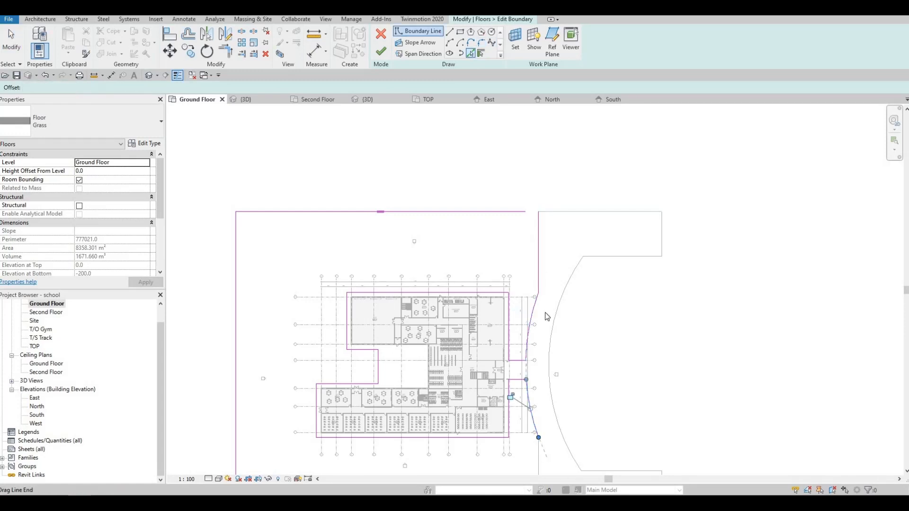
- Trim the Grass floor's north and south boundary lines to corners with the picked straight road edges
middle_click_drag(527, 230, 507, 262)
scroll(524, 230, "up", 1)
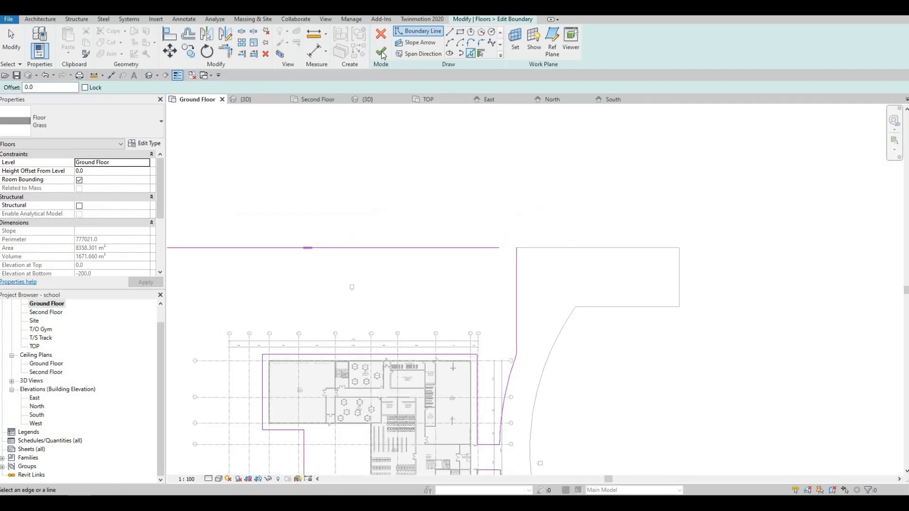
key("t")
key("r")
left_click(490, 247)
left_click(515, 270)
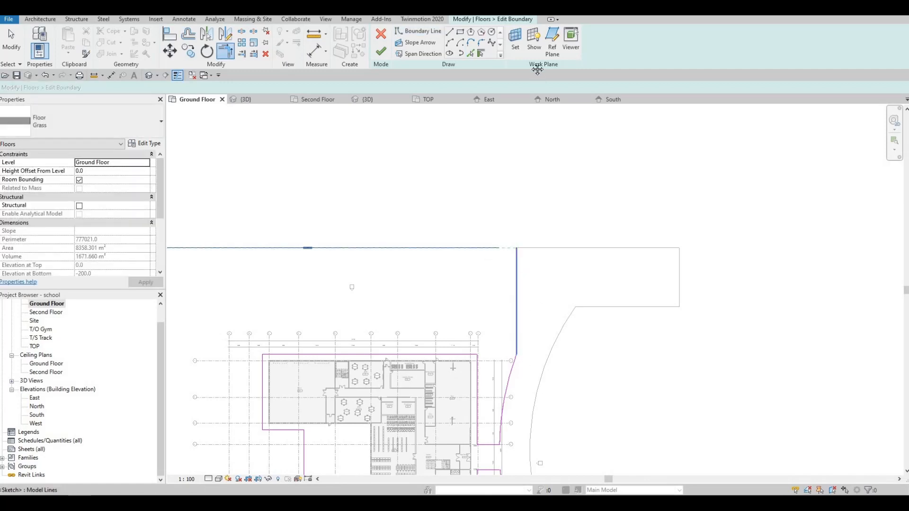
scroll(506, 316, "down", 5)
scroll(513, 319, "up", 6)
left_click(515, 320)
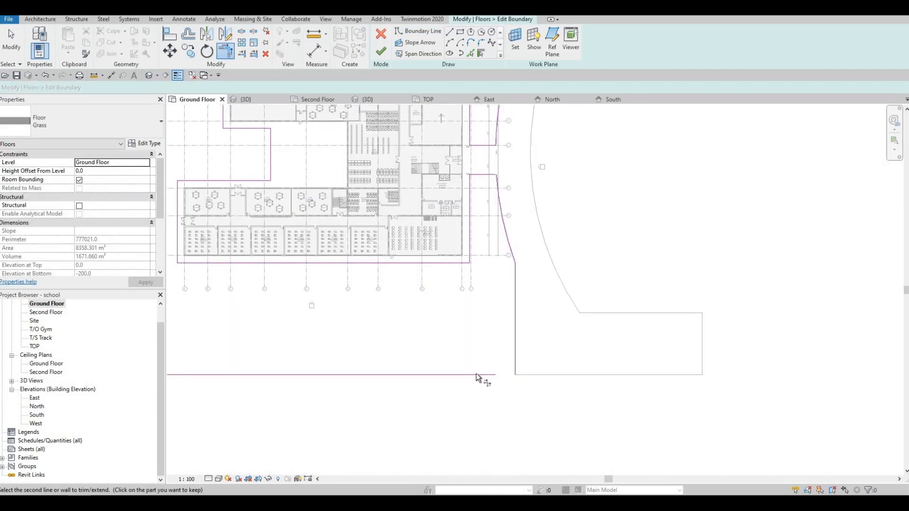
left_click(475, 375)
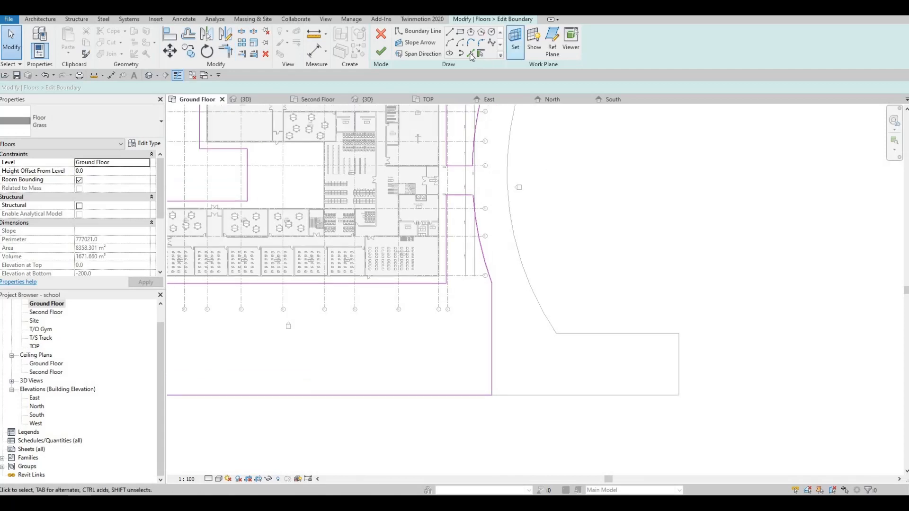
- Pick the road's outer arc and the inner horizontal edges of its two branches as Grass boundary lines
left_click(600, 333)
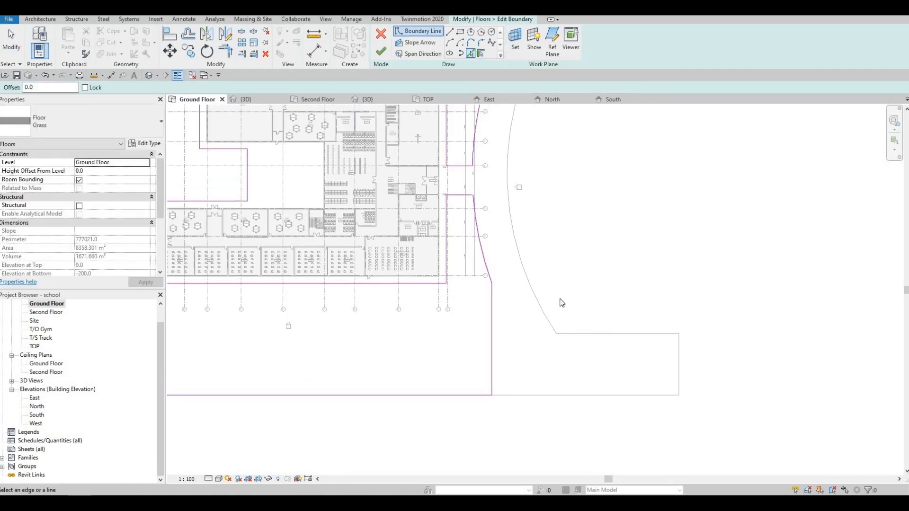
left_click(530, 276)
middle_click_drag(593, 195, 560, 372)
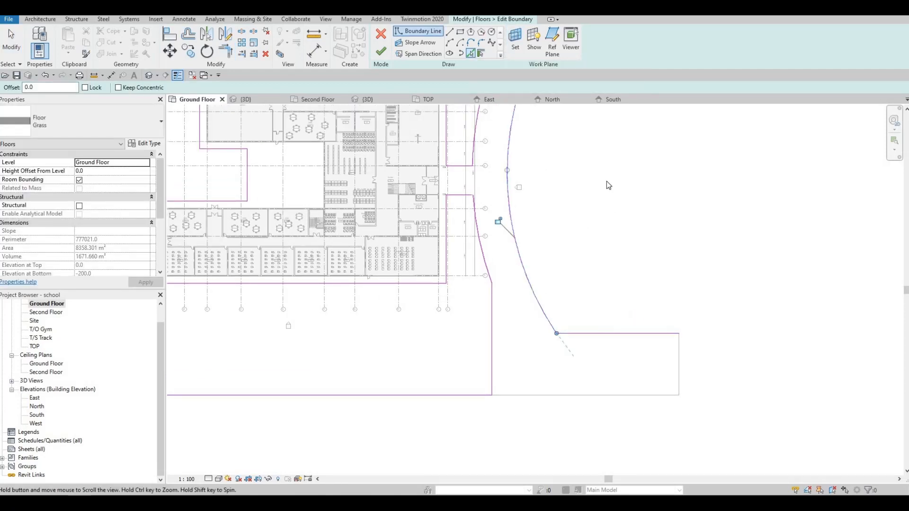
left_click(604, 184)
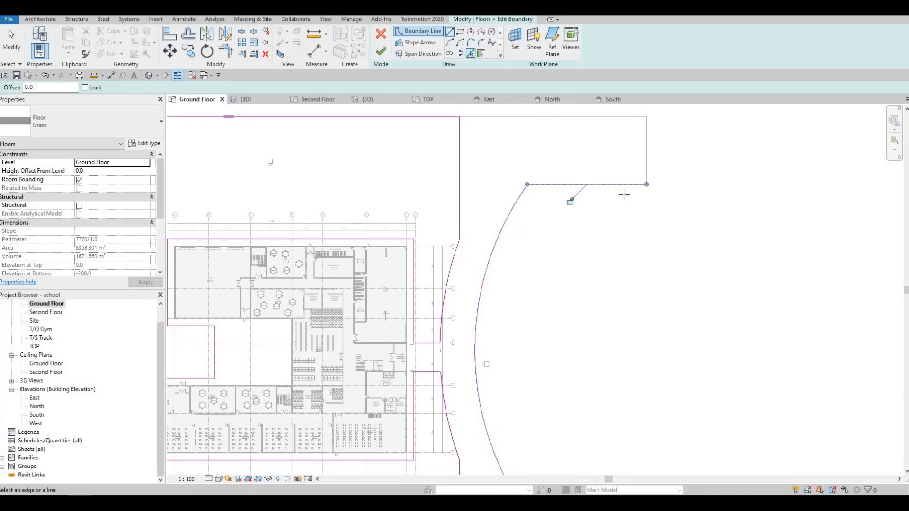
- Draw a vertical boundary line joining the east ends of the two picked horizontal edges to close the outer grass area
key("l")
key("i")
left_click(646, 184)
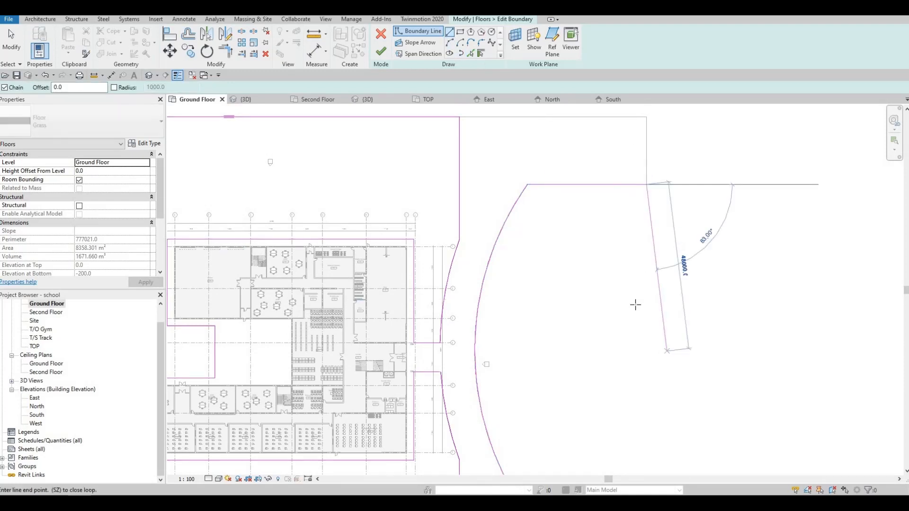
middle_click_drag(666, 351, 633, 127)
left_click(613, 287)
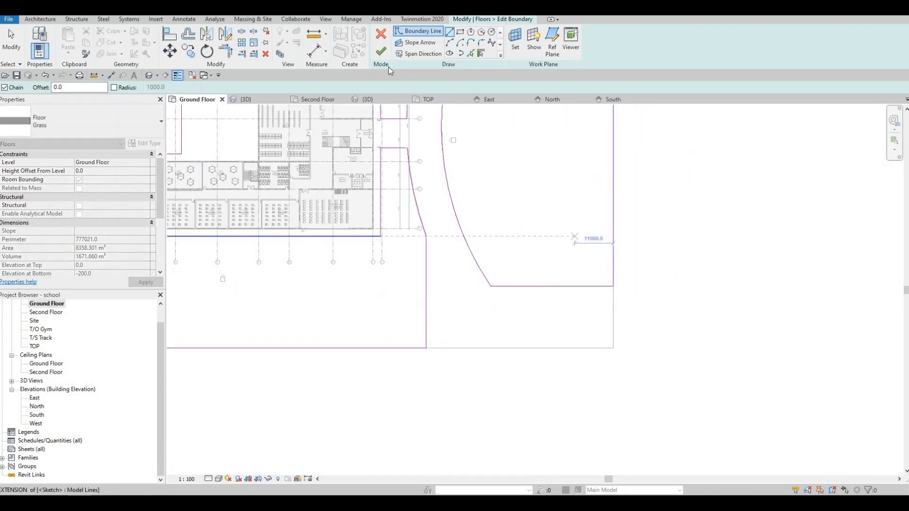
key("Escape")
key("Escape")
- Trim the entrance path's south line and the adjoining arc to a corner, and finish the Grass floor's boundary edit
left_click(381, 57)
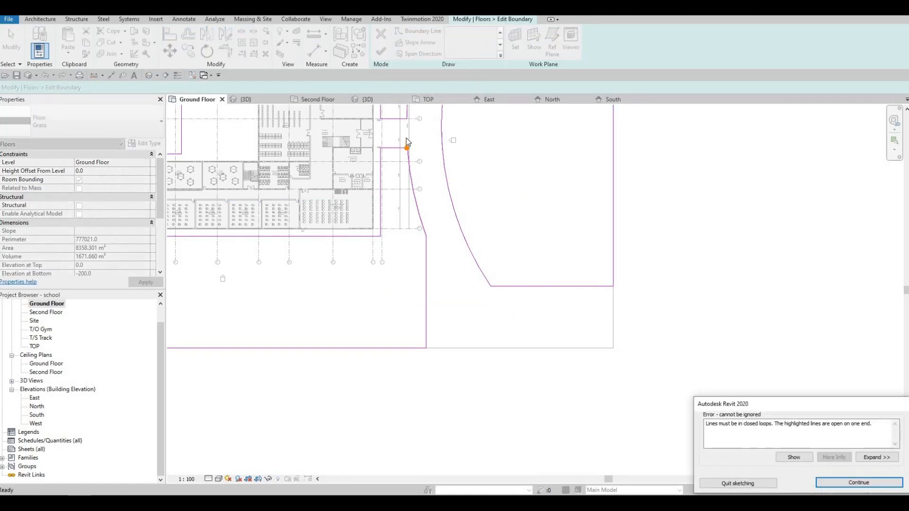
key("Escape")
scroll(415, 175, "up", 2)
scroll(414, 179, "up", 2)
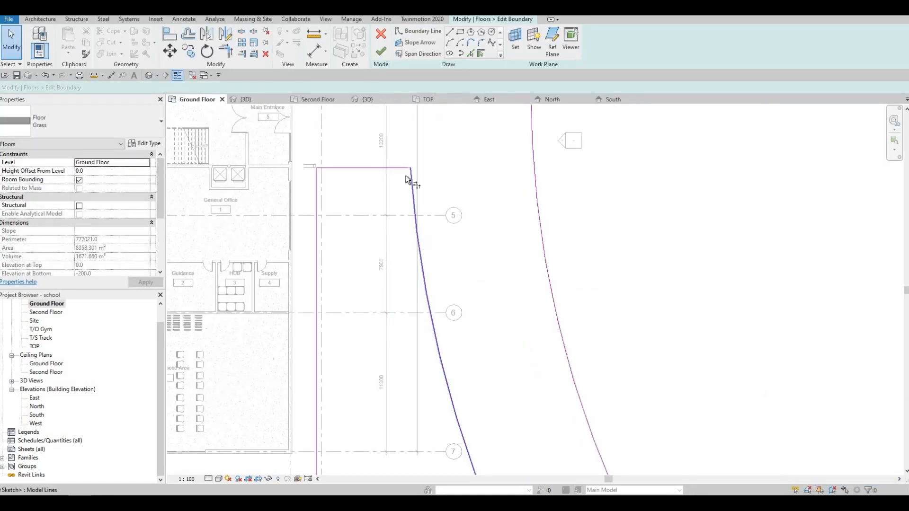
key("t")
key("r")
left_click(404, 168)
left_click(411, 175)
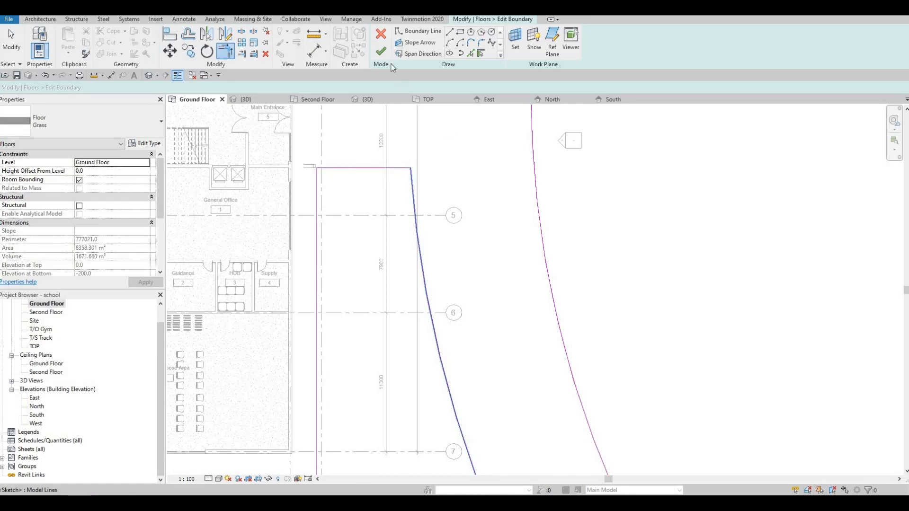
left_click(382, 52)
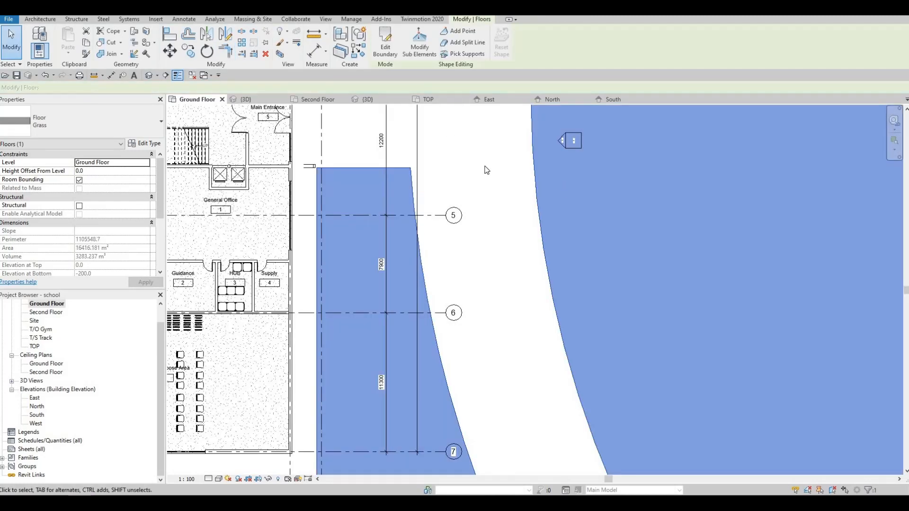
scroll(565, 180, "down", 5)
key("Escape")
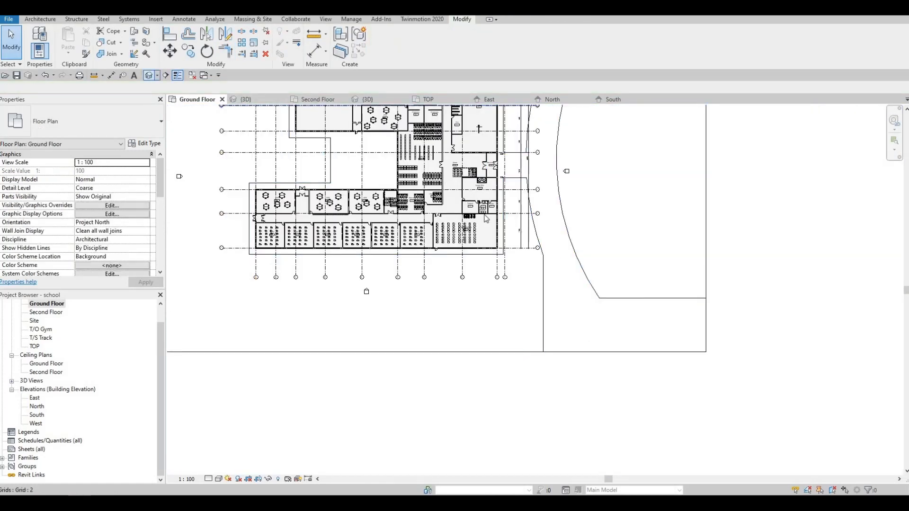
- Examine the curved road, the grass areas and the main entrance canopy in the 3D view
middle_click_drag(535, 241, 429, 433)
scroll(348, 209, "down", 4)
middle_click_drag(379, 303, 357, 376, "shift")
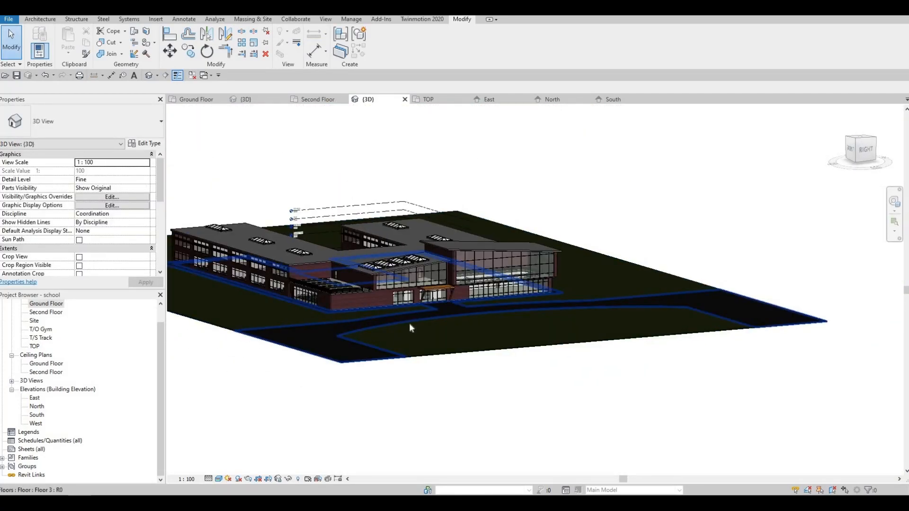
middle_click_drag(410, 328, 362, 326, "shift")
scroll(362, 326, "up", 3)
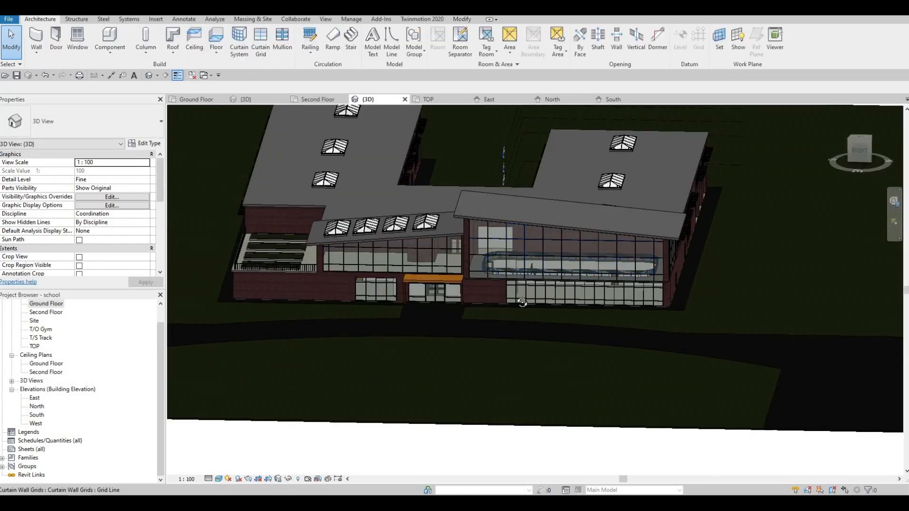
scroll(574, 274, "up", 3)
middle_click_drag(574, 275, 476, 214, "shift")
scroll(476, 215, "up", 5)
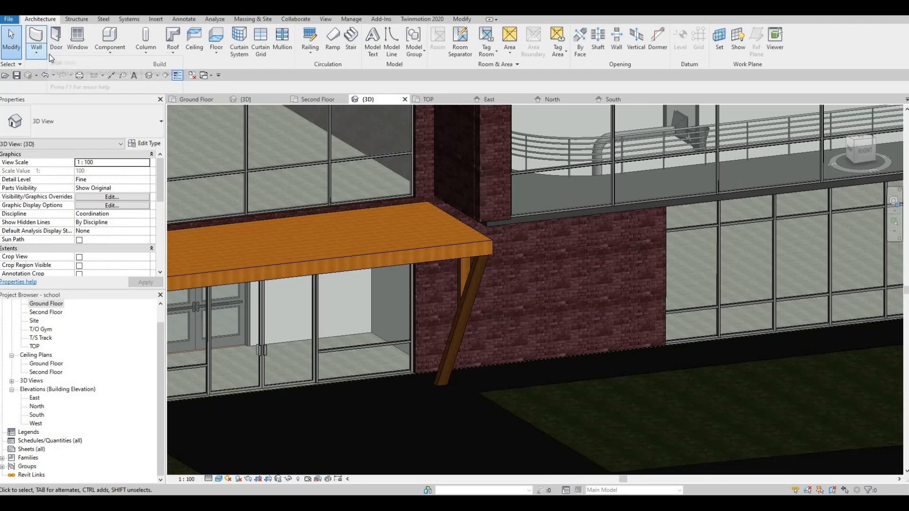
- Create an in-place model in the Generic Models category, keeping the suggested name
left_click(103, 43)
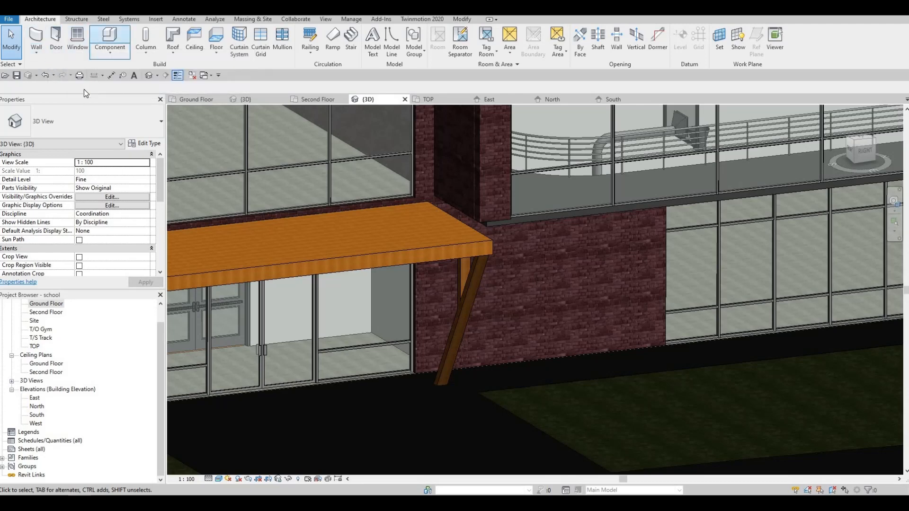
key("Escape")
left_click(110, 52)
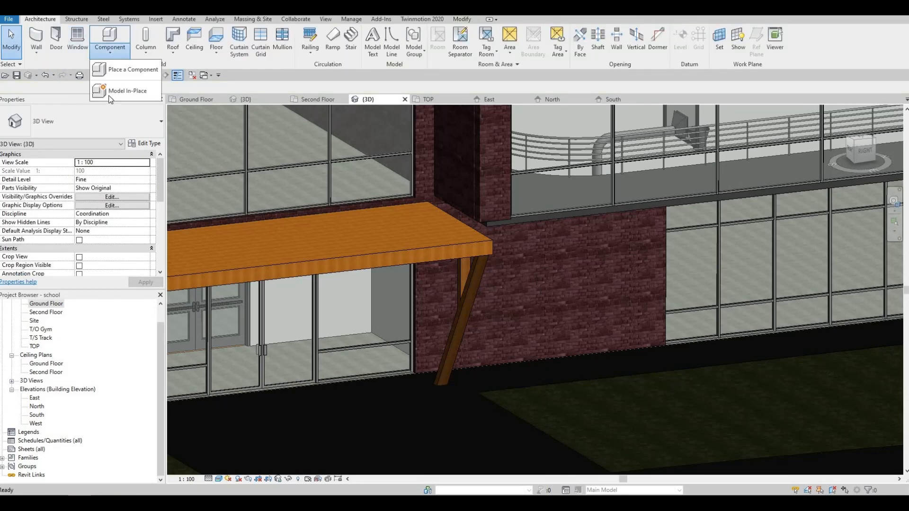
left_click(125, 87)
scroll(423, 244, "down", 3)
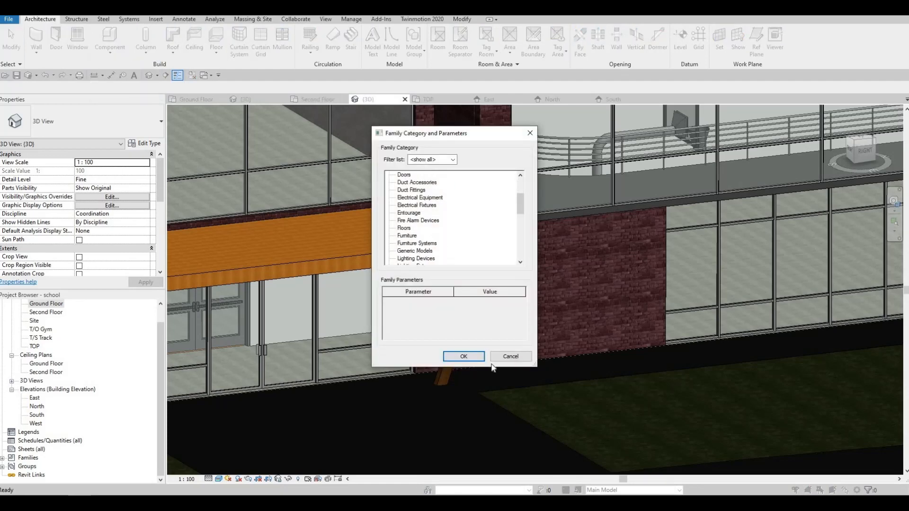
left_click(464, 356)
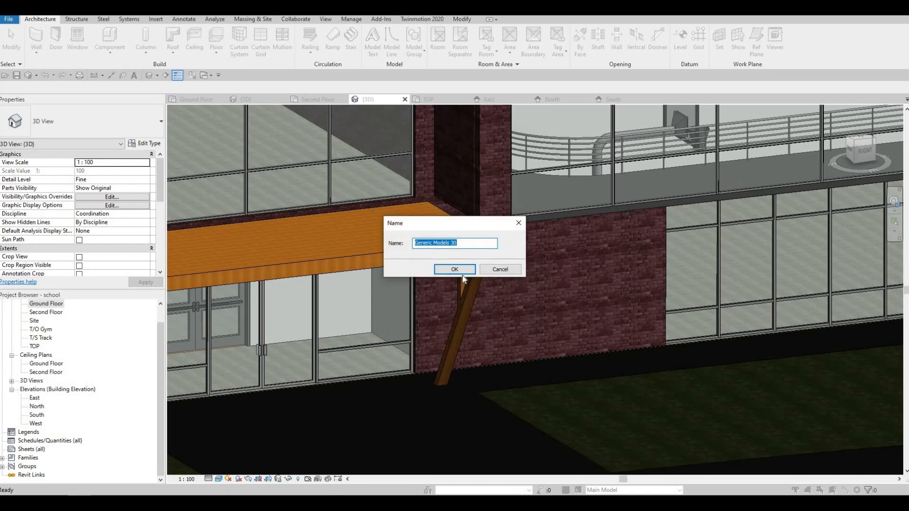
left_click(453, 269)
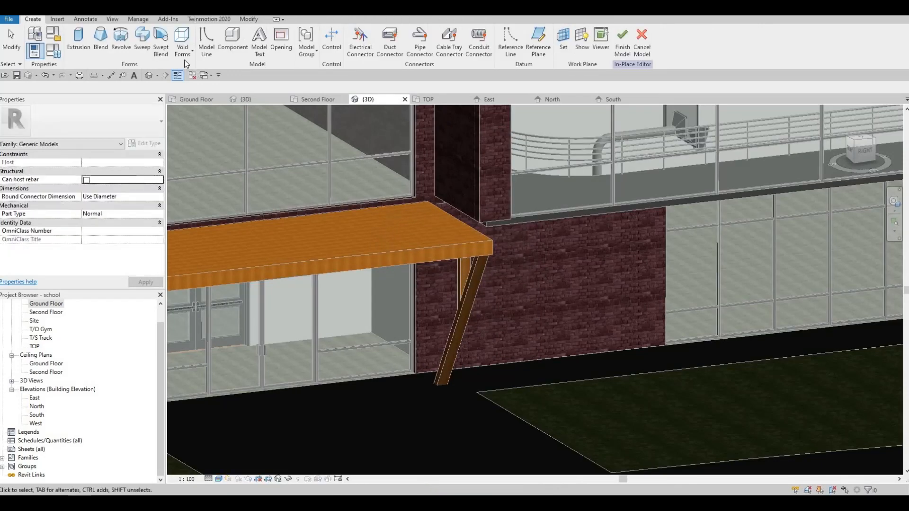
- Start a sweep in the in-place model and choose to define its path by picking existing edges
scroll(507, 226, "up", 2)
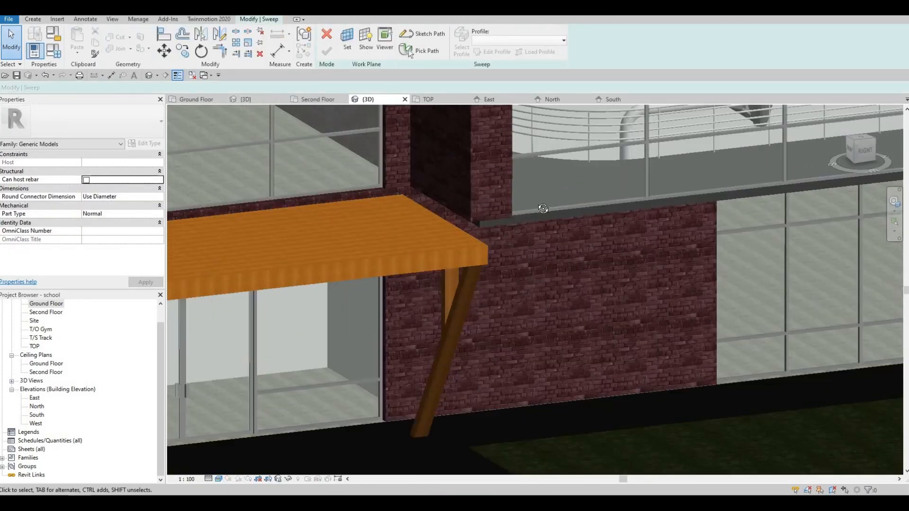
middle_click_drag(541, 207, 433, 285, "shift")
scroll(409, 184, "up", 3)
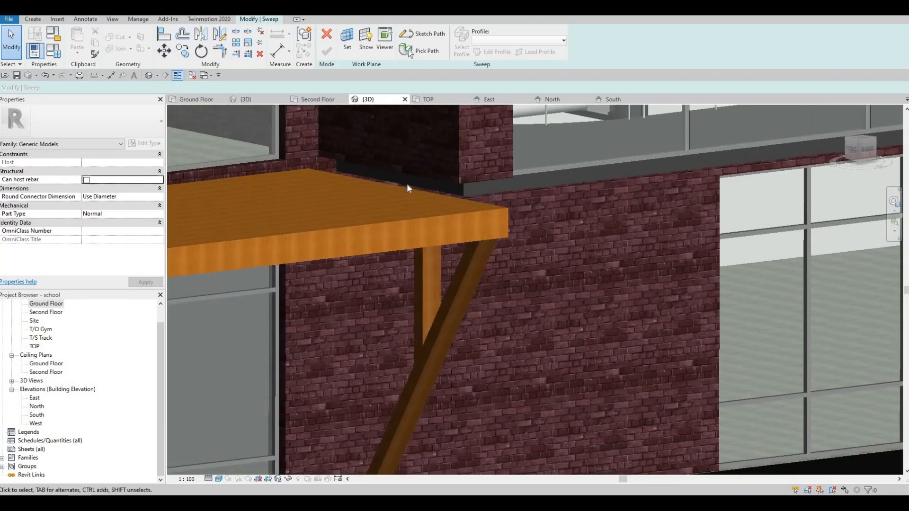
left_click(415, 53)
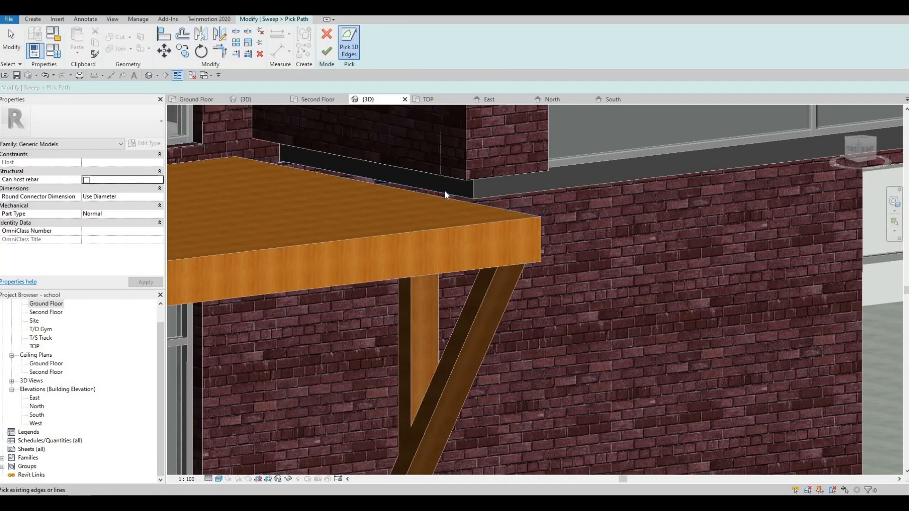
- Try to pick the upper slab edge and the adjoining brick wall's bottom edge above the canopy as the sweep path
scroll(405, 171, "up", 1)
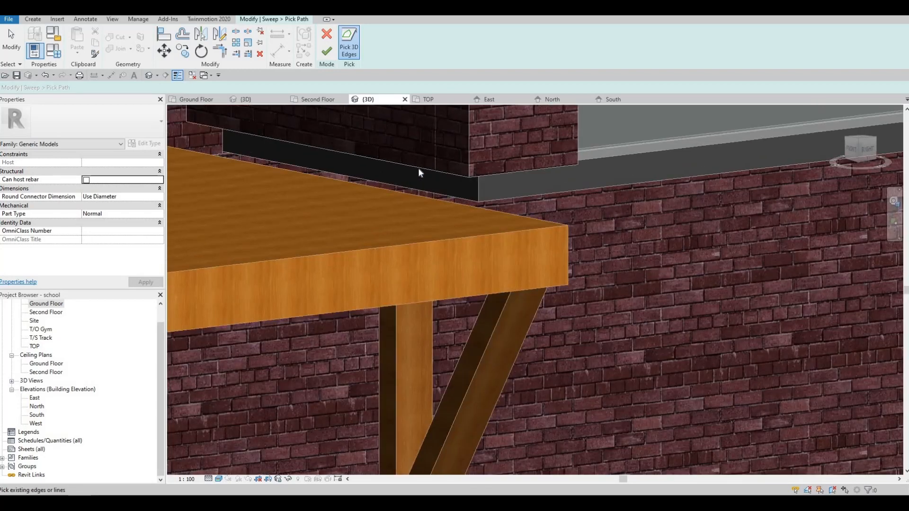
scroll(482, 186, "up", 2)
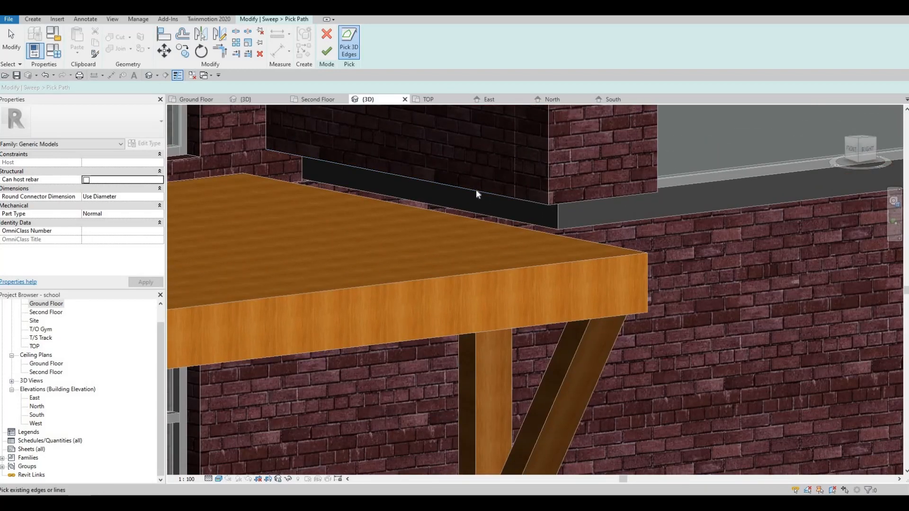
left_click(573, 200)
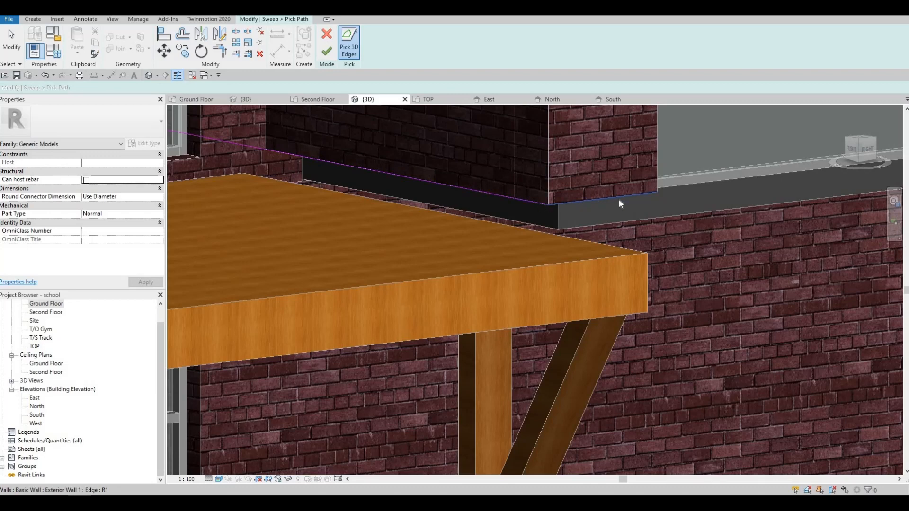
- Examine how the wall and slab edges continue along the glazed facade from the canopy to the far building corner
scroll(568, 204, "down", 5)
middle_click_drag(407, 207, 246, 197)
scroll(274, 197, "up", 2)
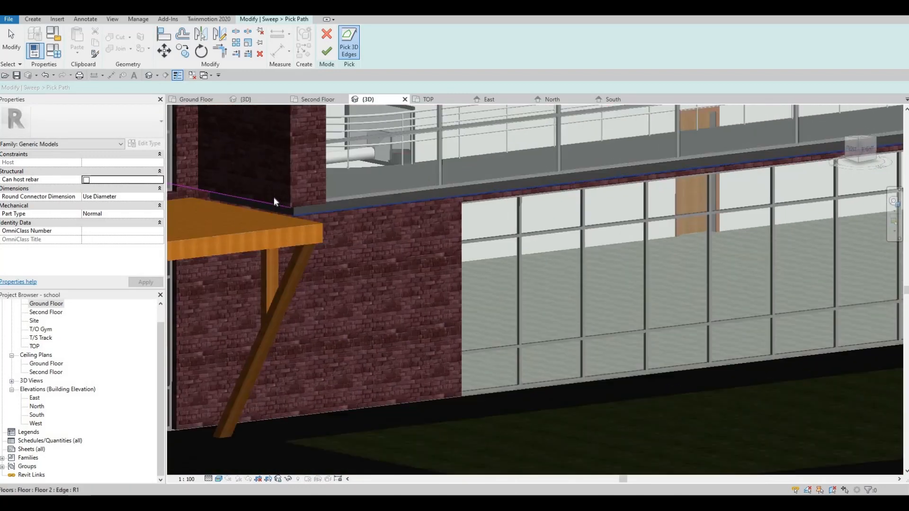
scroll(288, 207, "up", 2)
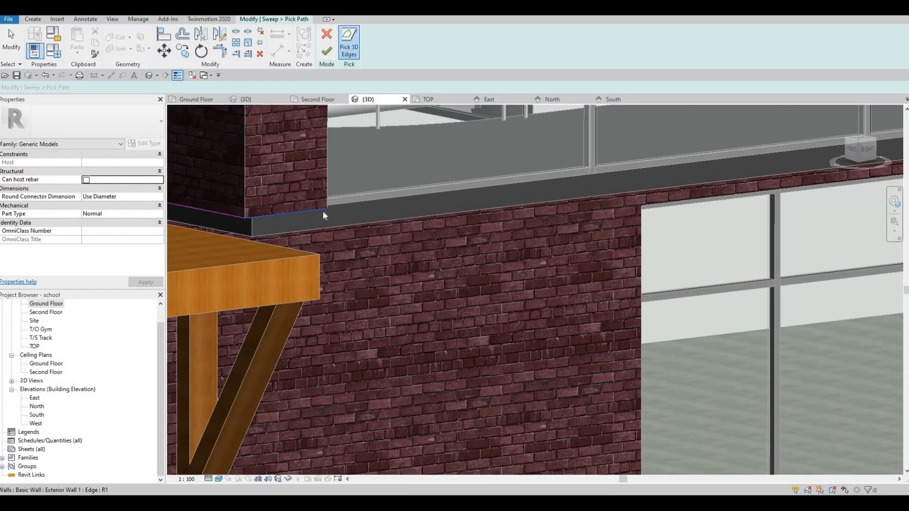
scroll(407, 189, "down", 5)
middle_click_drag(589, 192, 403, 199)
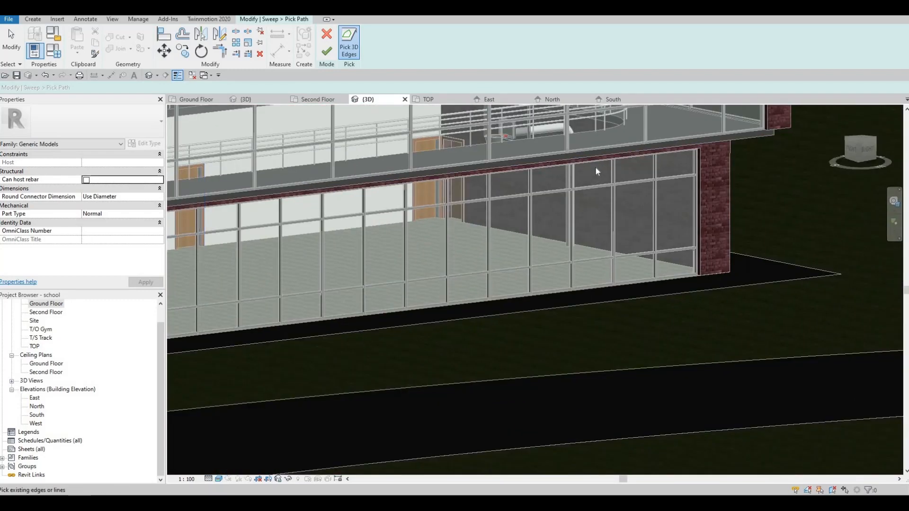
middle_click_drag(595, 167, 404, 203)
scroll(563, 187, "up", 4)
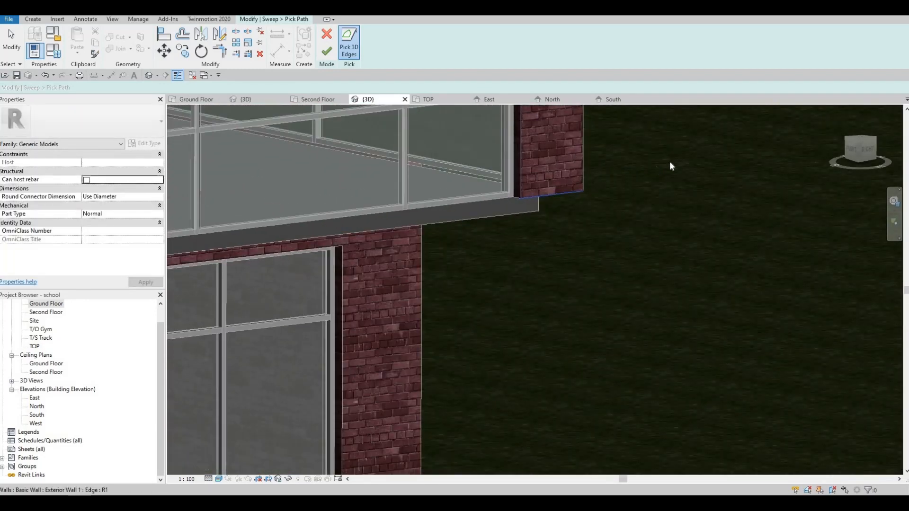
scroll(496, 231, "down", 2)
middle_click_drag(384, 260, 516, 227)
scroll(463, 221, "down", 1)
middle_click_drag(379, 204, 468, 245)
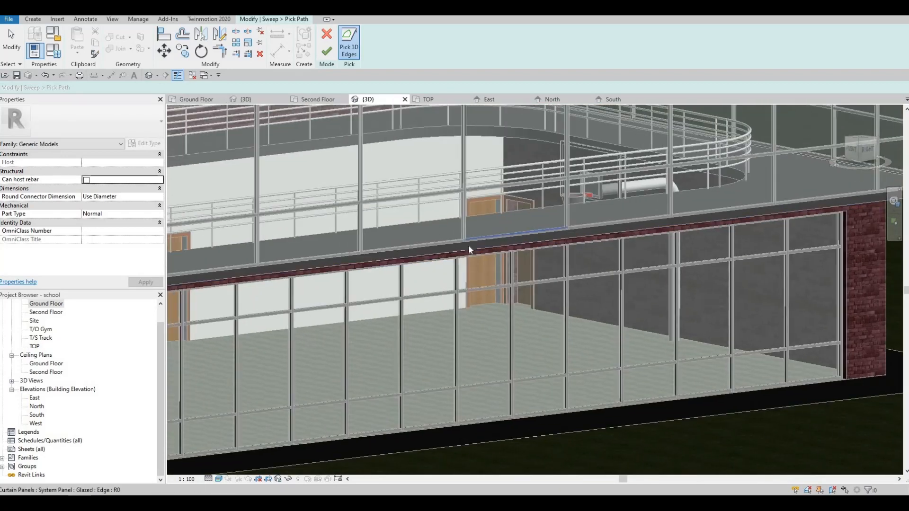
scroll(511, 227, "down", 2)
middle_click_drag(404, 248, 484, 231)
key("Escape")
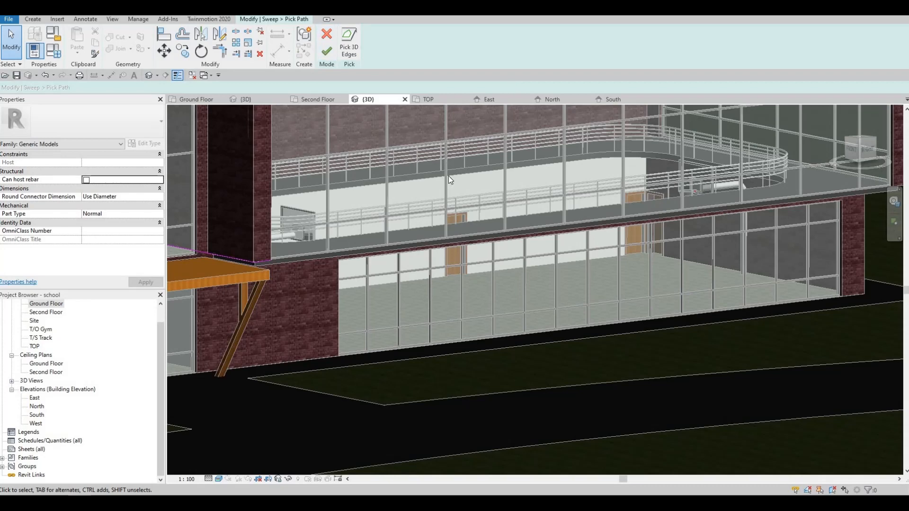
- Delete the two picked path lines at the brick corner above the canopy
scroll(448, 176, "down", 1)
middle_click_drag(287, 228, 441, 186)
scroll(441, 189, "up", 4)
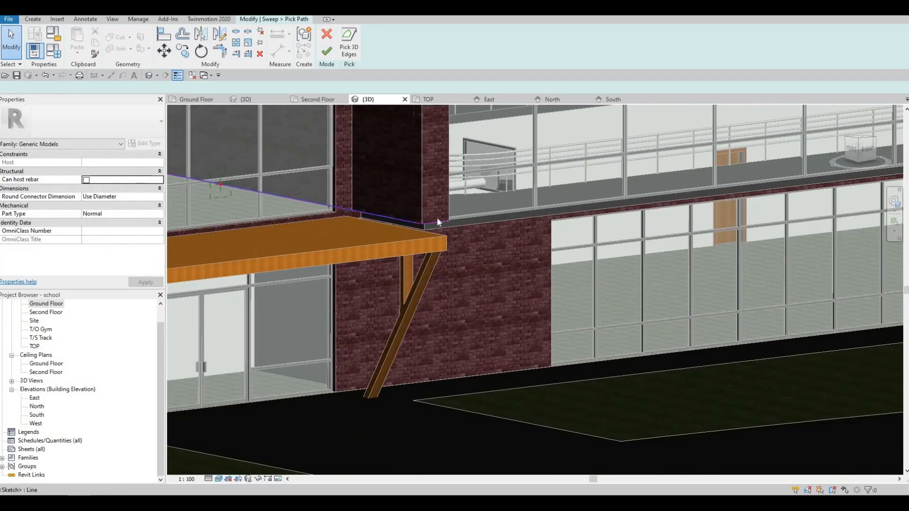
left_click(436, 221)
key("Delete")
left_click(426, 210)
key("Delete")
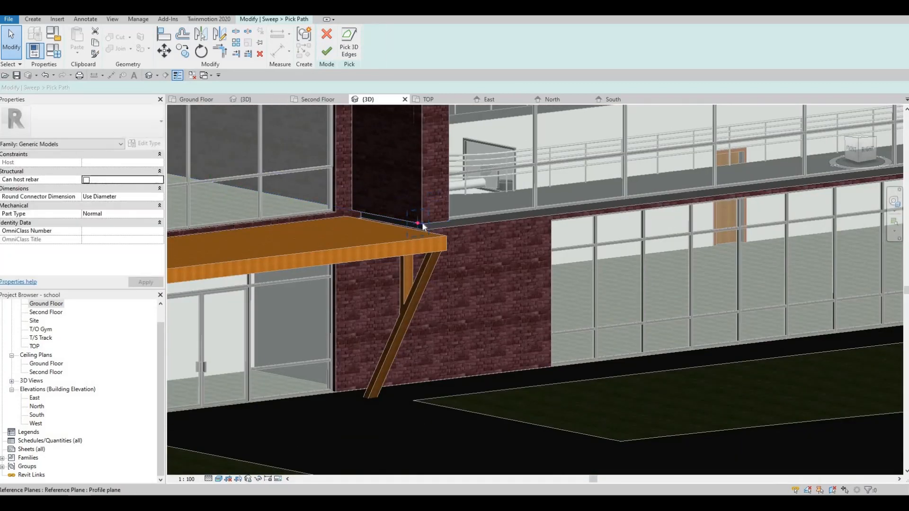
- Pick the lower outer edges of the Floor 2 slab on its three overhanging sides as the sweep path
scroll(423, 223, "up", 3)
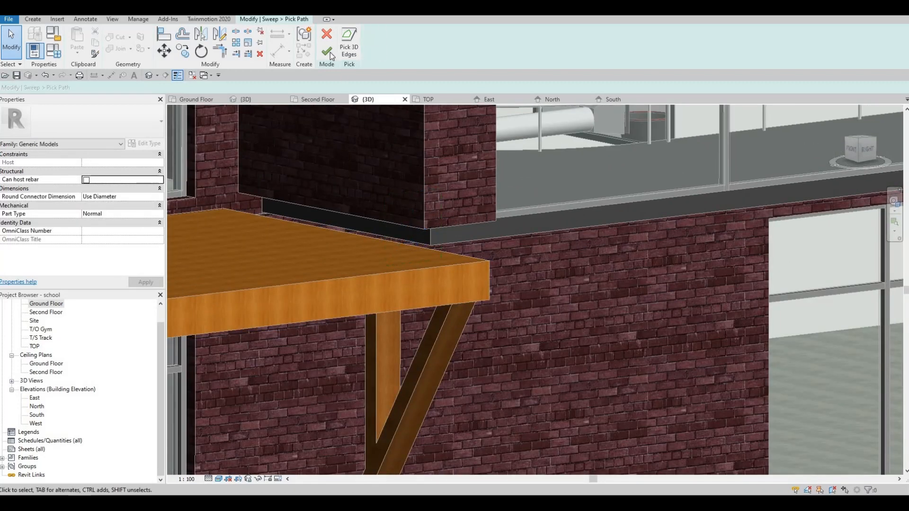
left_click(348, 49)
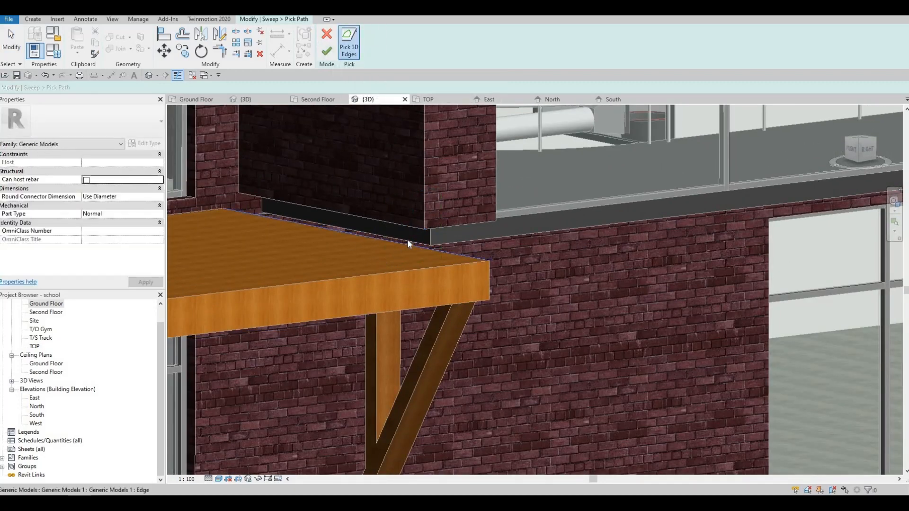
left_click(440, 243)
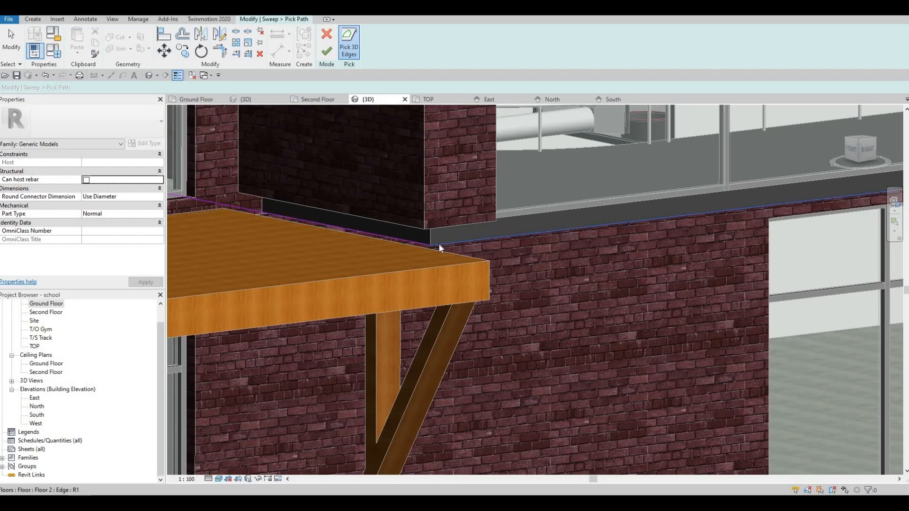
middle_click_drag(560, 204, 481, 257, "shift")
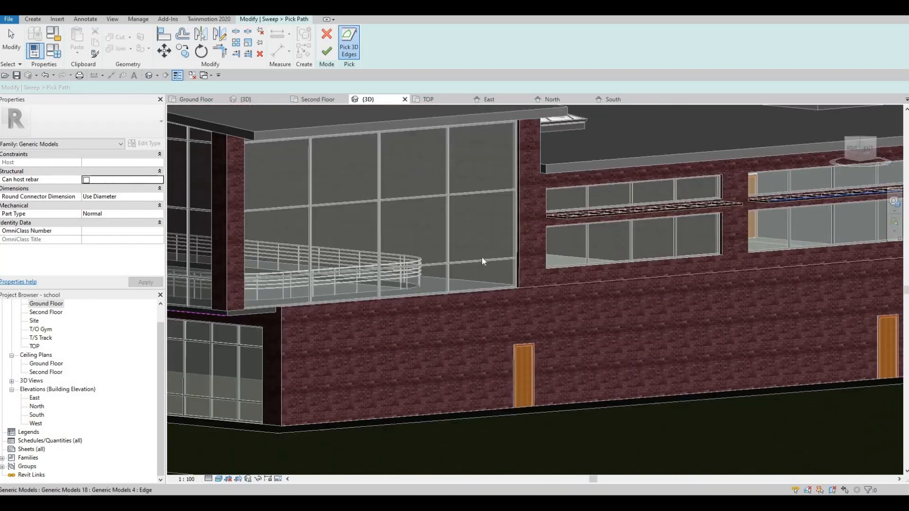
middle_click_drag(270, 315, 475, 283)
scroll(474, 282, "up", 2)
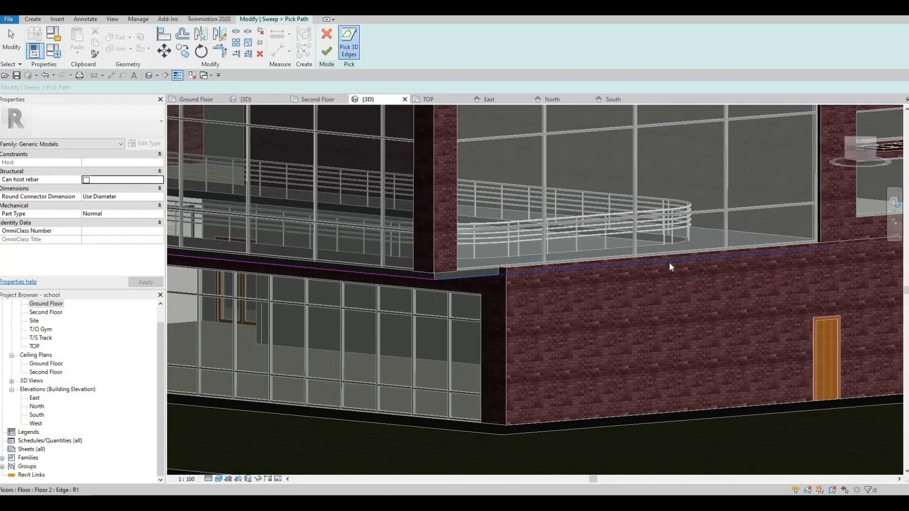
key("Escape")
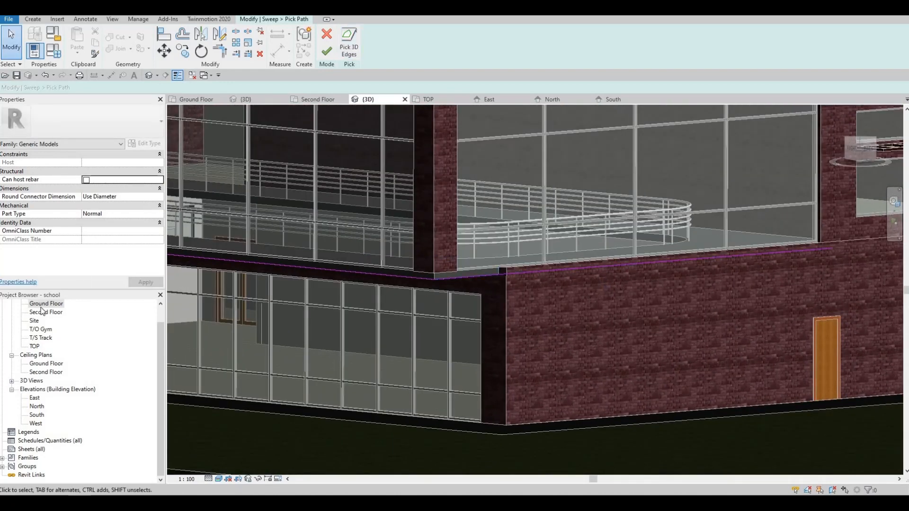
- In the Second Floor plan, shorten the path line along grid 4 to 2200 mm, measured from the outer corner
left_click(317, 99)
scroll(413, 228, "down", 5)
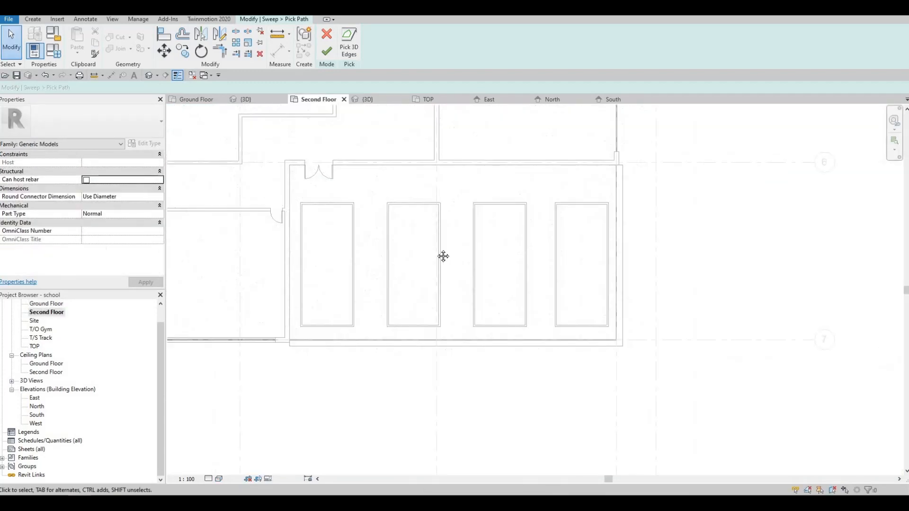
middle_click_drag(475, 115, 475, 325)
scroll(331, 370, "up", 3)
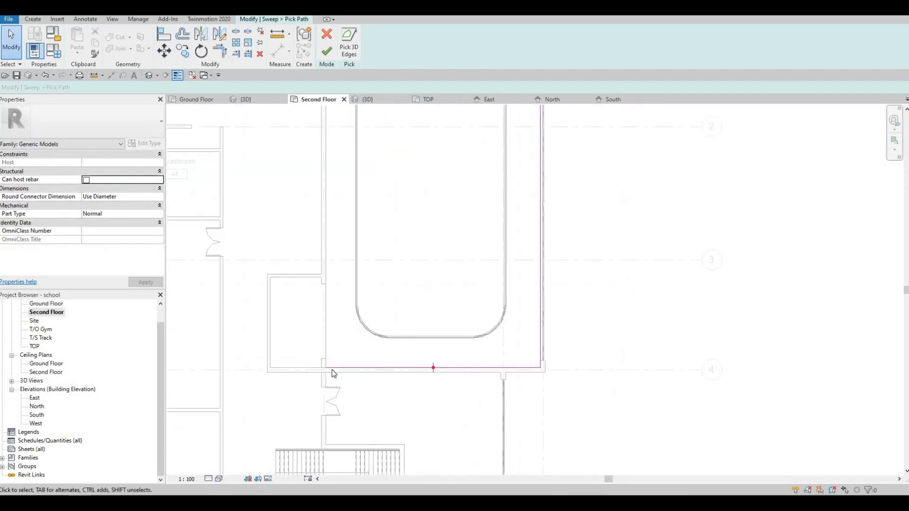
left_click(325, 369)
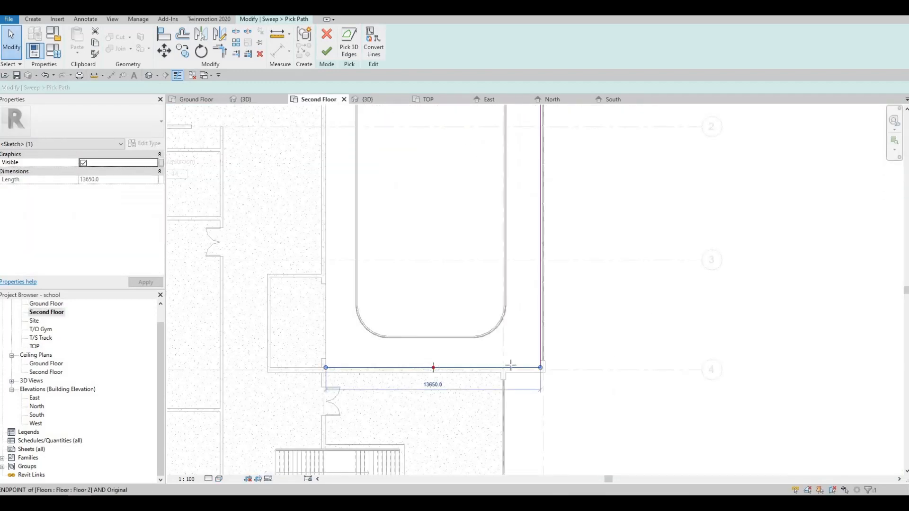
left_click_drag(515, 359, 506, 365)
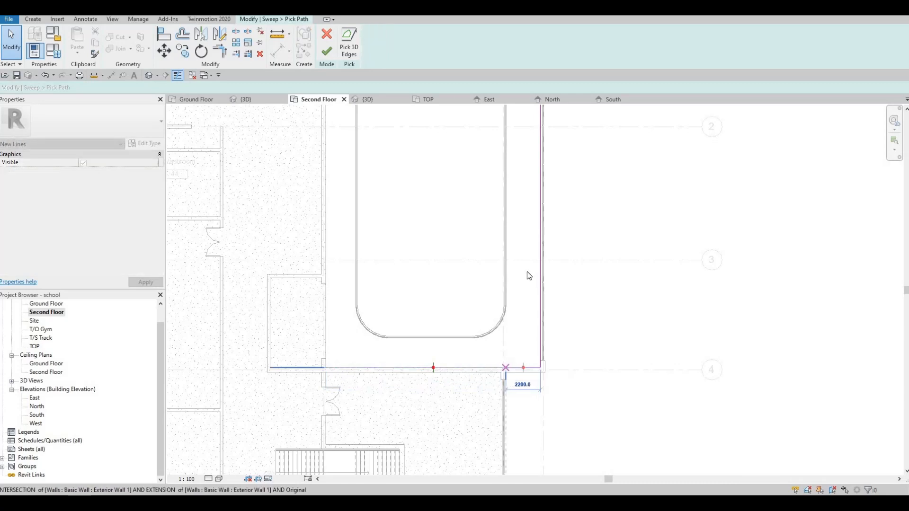
- Examine the path line along grid 1 in plan and 3D to see where the slab overhang meets the brick wall
mouse_move(482, 148)
middle_mouse_down()
mouse_move(460, 290)
mouse_move(465, 444)
middle_mouse_up()
scroll(258, 226, "up", 2)
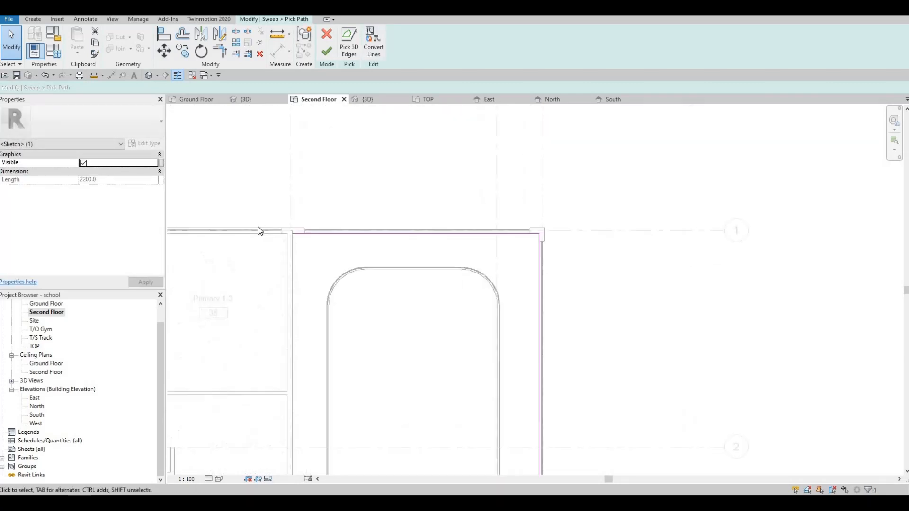
left_click(264, 227)
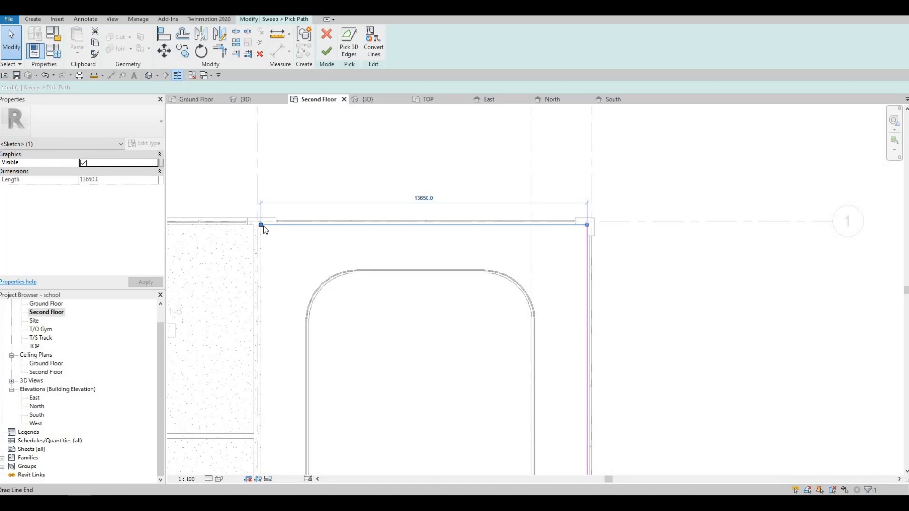
left_click(254, 210)
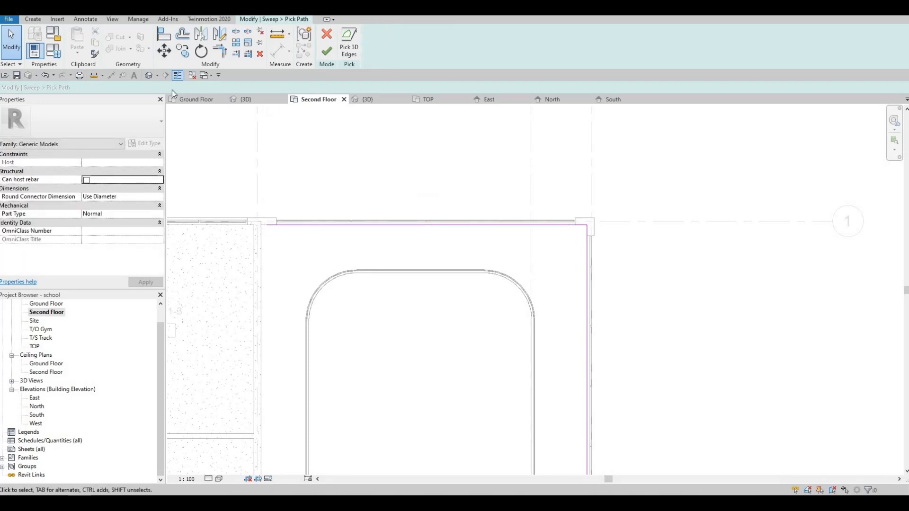
key("ctrl+Tab")
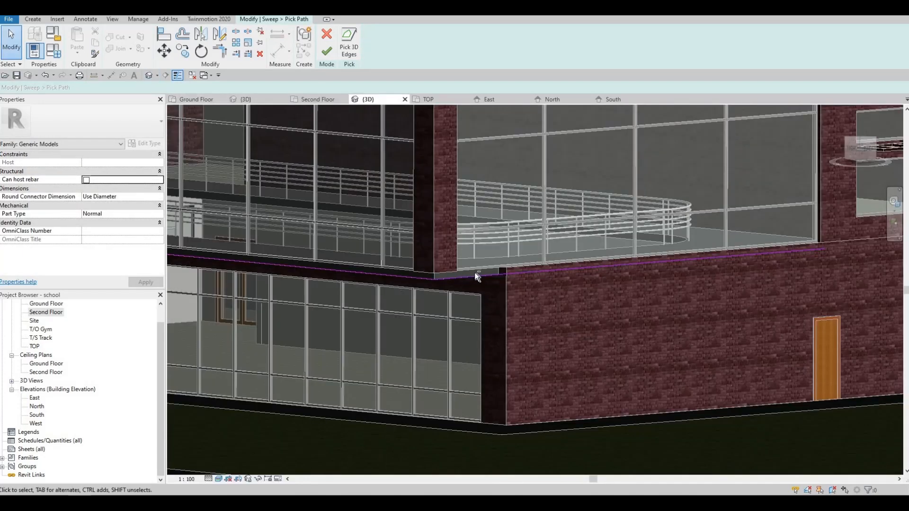
middle_click_drag(591, 261, 476, 190)
middle_click_drag(655, 213, 676, 440)
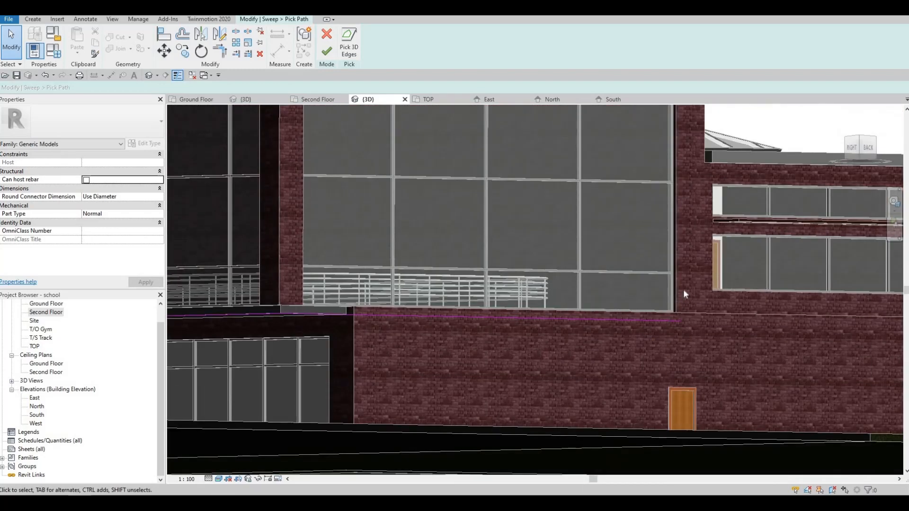
scroll(682, 288, "up", 3)
middle_click_drag(669, 325, 683, 286)
scroll(680, 294, "up", 6)
scroll(840, 309, "down", 4)
middle_click_drag(280, 269, 422, 275)
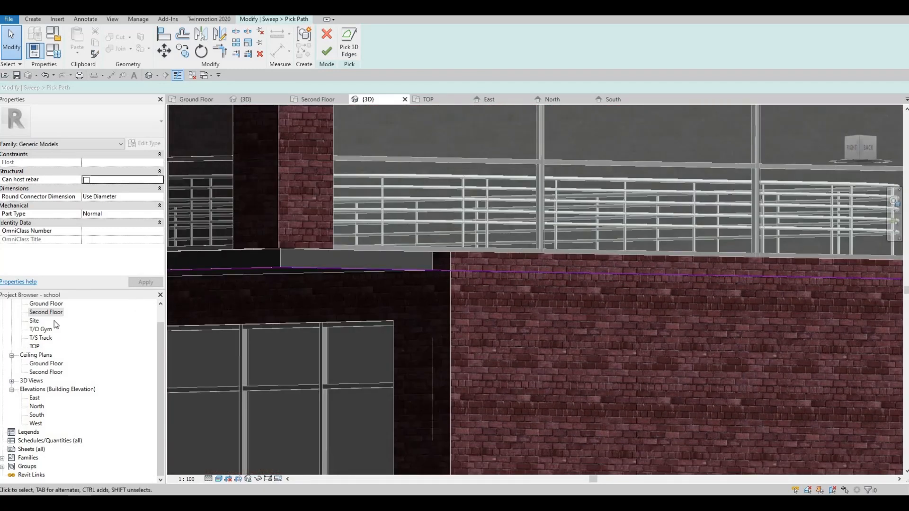
- In the Second Floor plan, shorten the path line along grid 1 to 2350 mm, ending on the vertical grid line
key("ctrl+Tab")
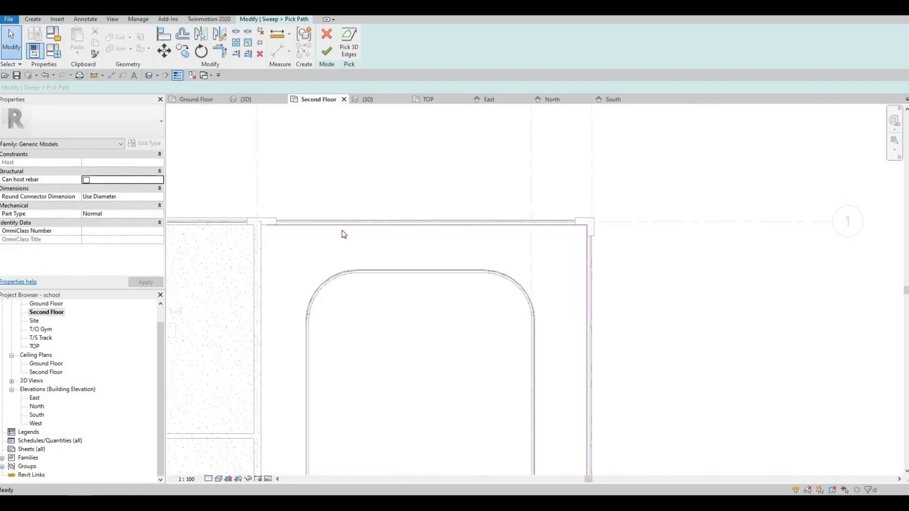
left_click(260, 226)
left_click_drag(267, 229, 531, 240)
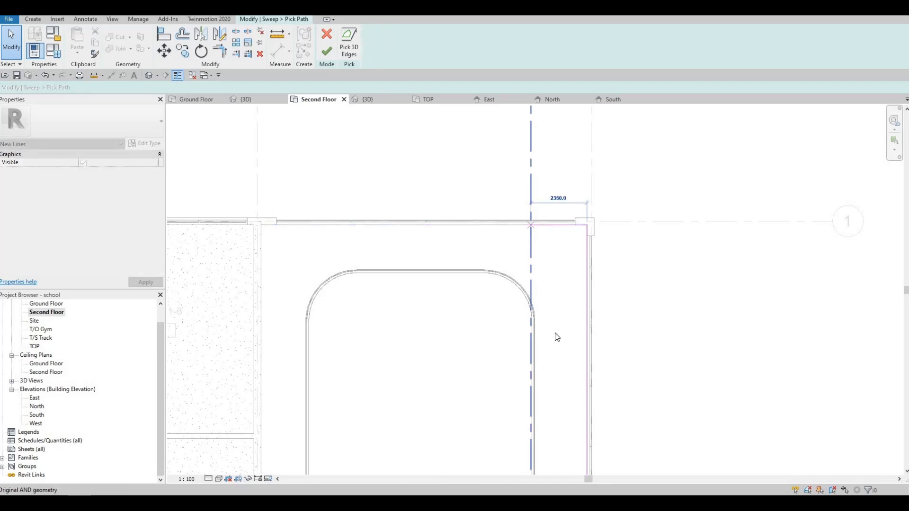
- Move the inner end of the path line along grid 4 to the vertical grid line, making it 2350 mm long
scroll(539, 230, "down", 4)
middle_click_drag(519, 466, 503, 238)
scroll(504, 240, "down", 1)
scroll(530, 331, "up", 5)
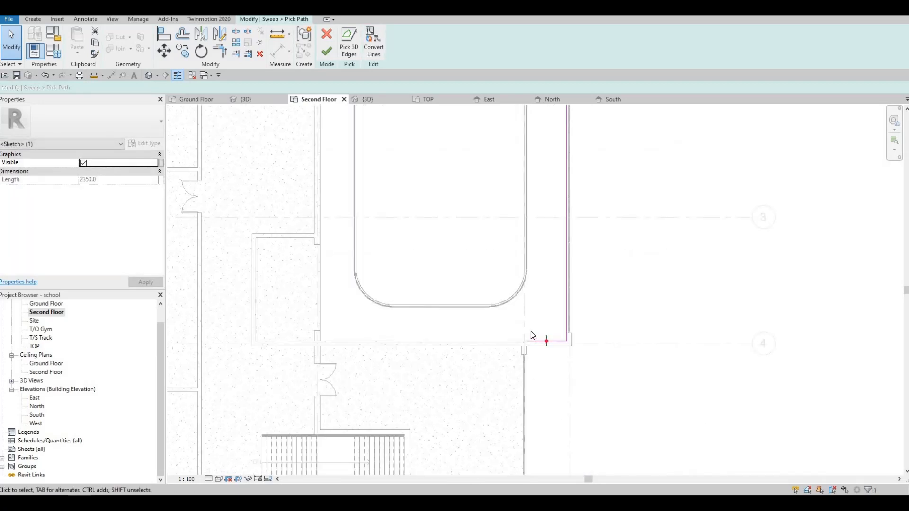
left_click(516, 332)
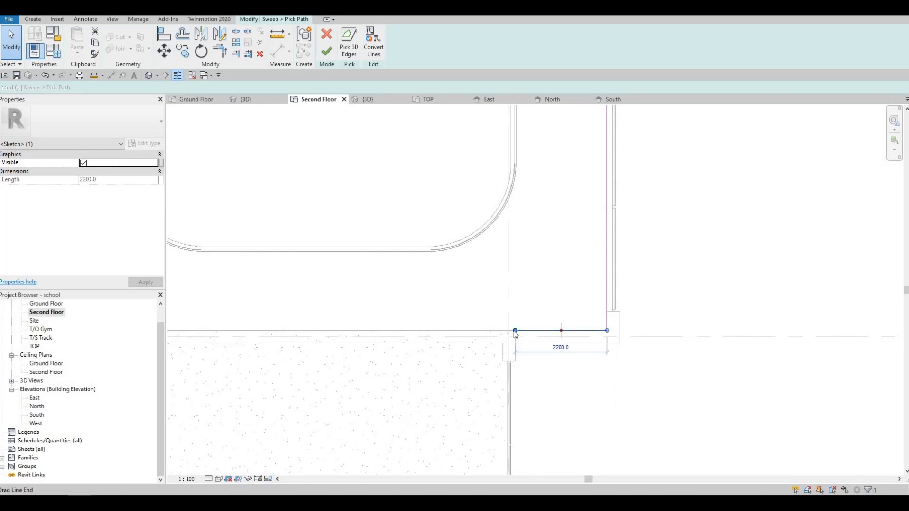
key("Escape")
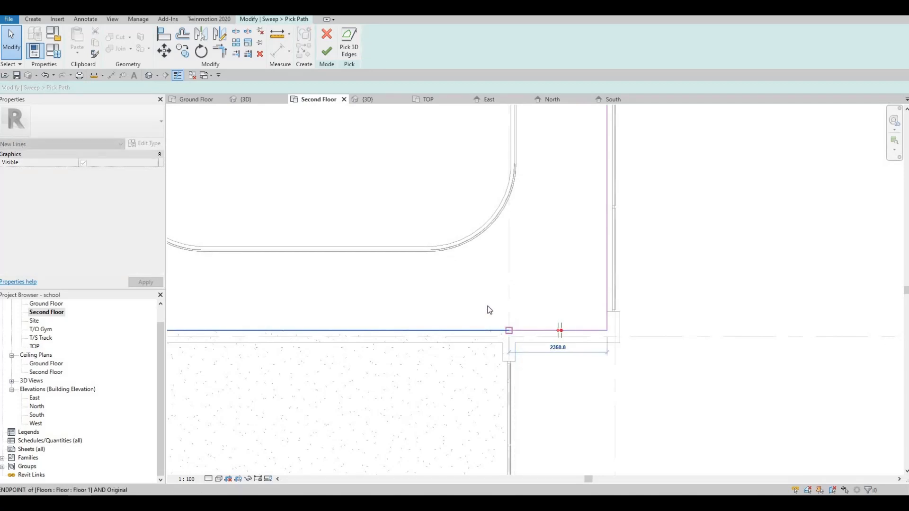
- Finish the picked sweep path and switch to the 3D view at the slab overhang
key("Escape")
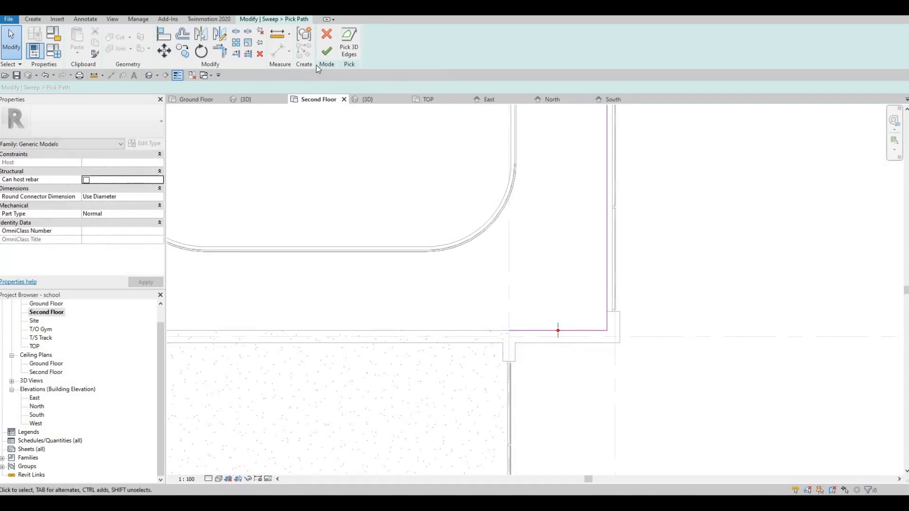
left_click(326, 51)
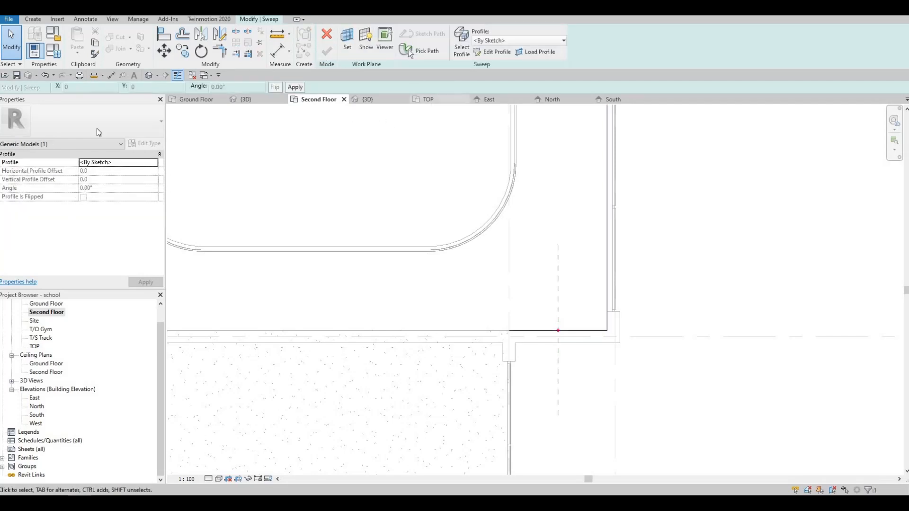
middle_click_drag(503, 289, 746, 331, "shift")
scroll(632, 361, "up", 6)
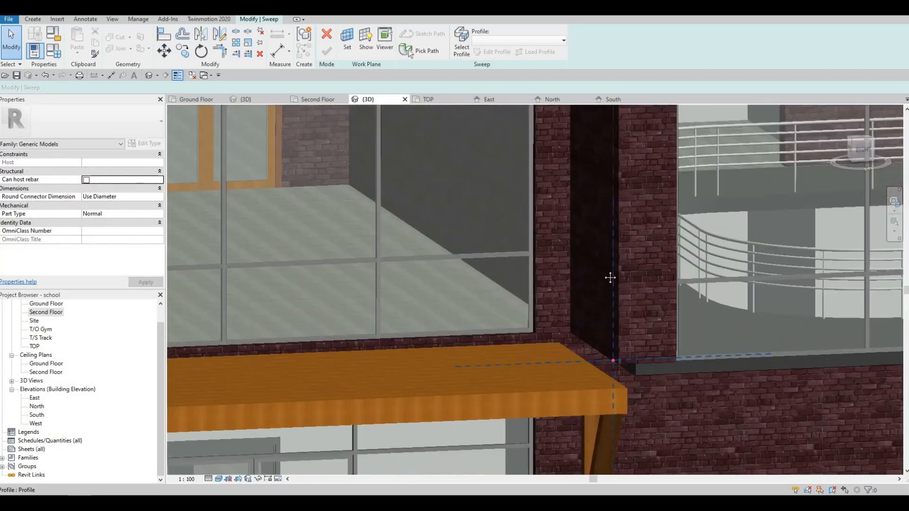
middle_click_drag(608, 278, 541, 153, "shift")
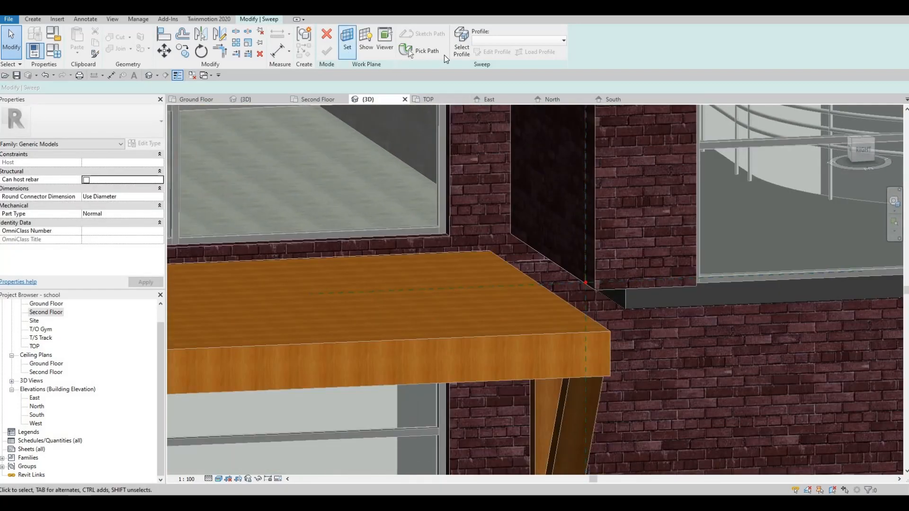
- Edit the sweep's profile and sketch a rectangle about 250 mm wide below the slab, starting at the path's reference point
left_click(461, 47)
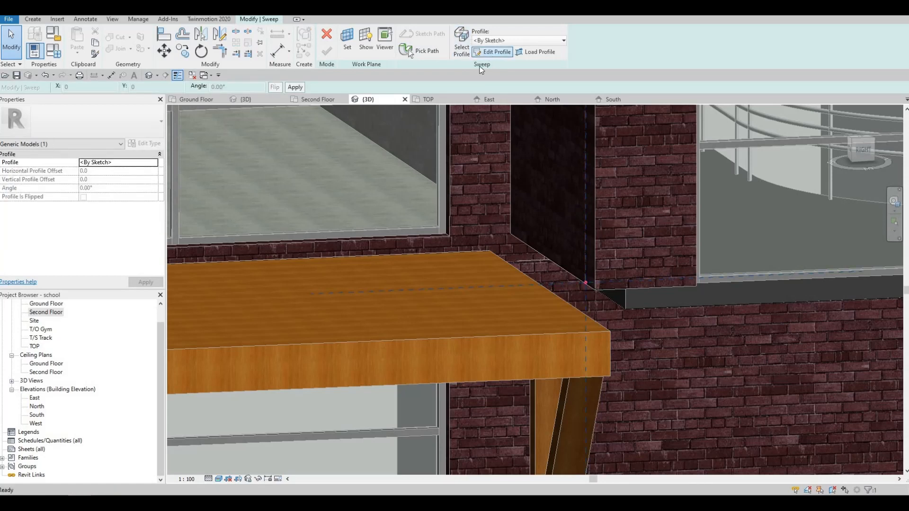
left_click(493, 51)
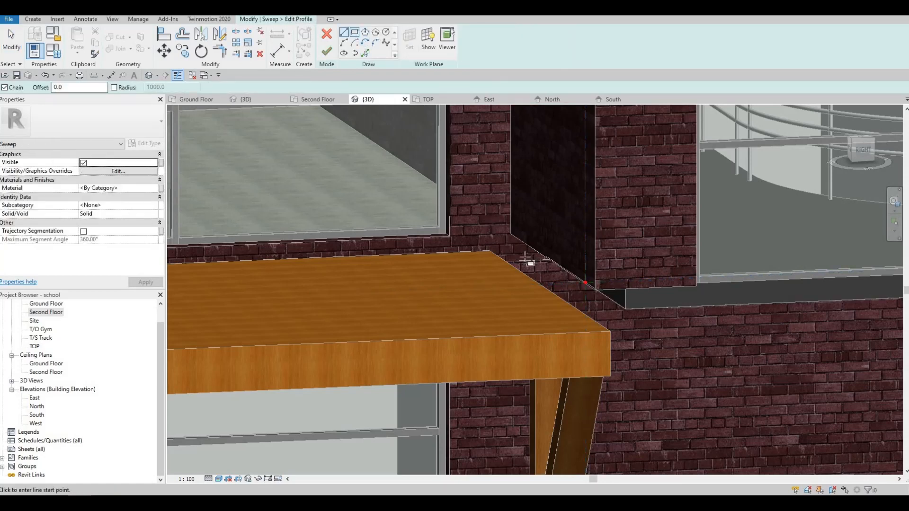
left_click(586, 283)
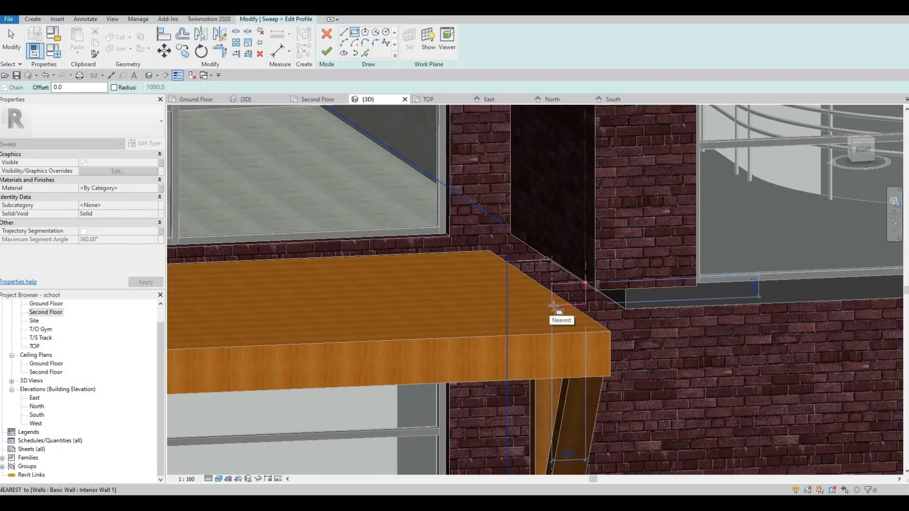
left_click(554, 307)
key("Escape")
scroll(588, 294, "up", 3)
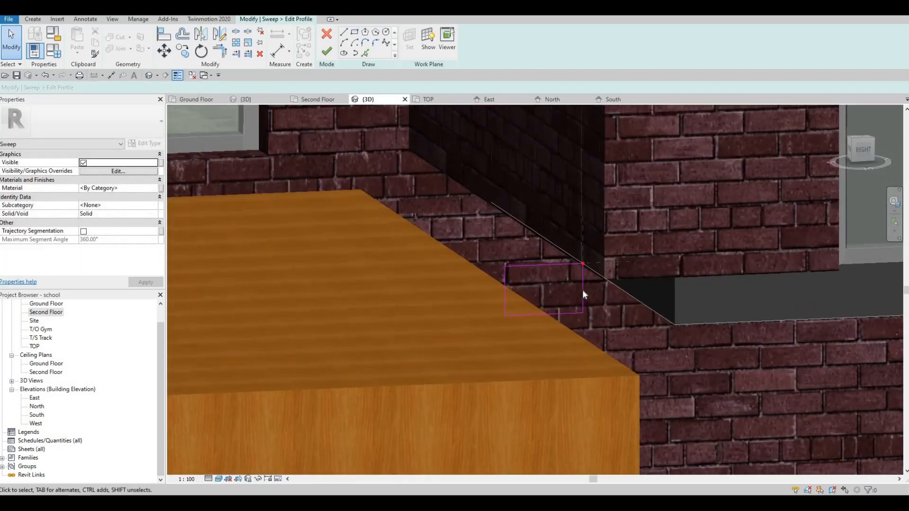
- Try to move the rectangle's vertical edge at the path point outward to the slab corner
left_click(582, 290)
mouse_move(582, 289)
left_mouse_down()
mouse_move(667, 295)
mouse_move(650, 310)
left_mouse_up()
middle_click_drag(637, 298, 517, 273, "shift")
key("ctrl+z")
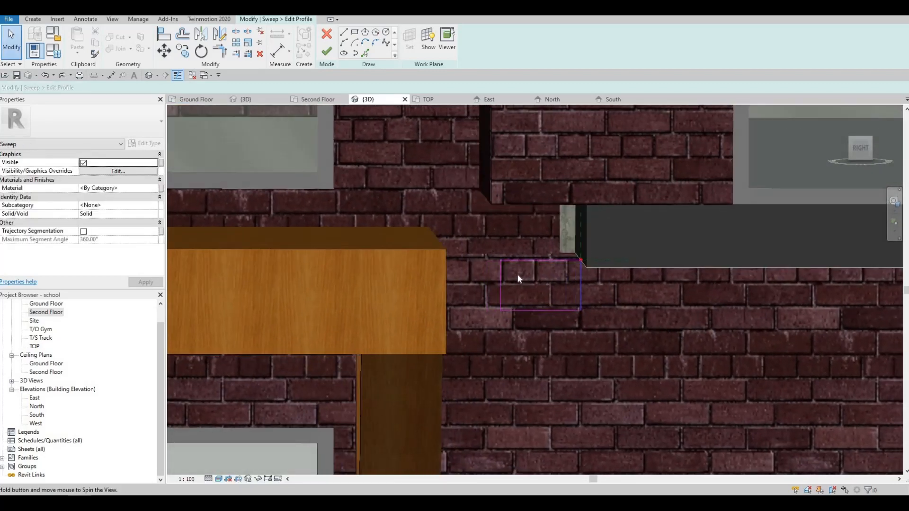
- Move the rectangle's lower edge up to about 180 mm above the path point and open the South elevation
left_click(533, 311)
left_click_drag(541, 233, 543, 203)
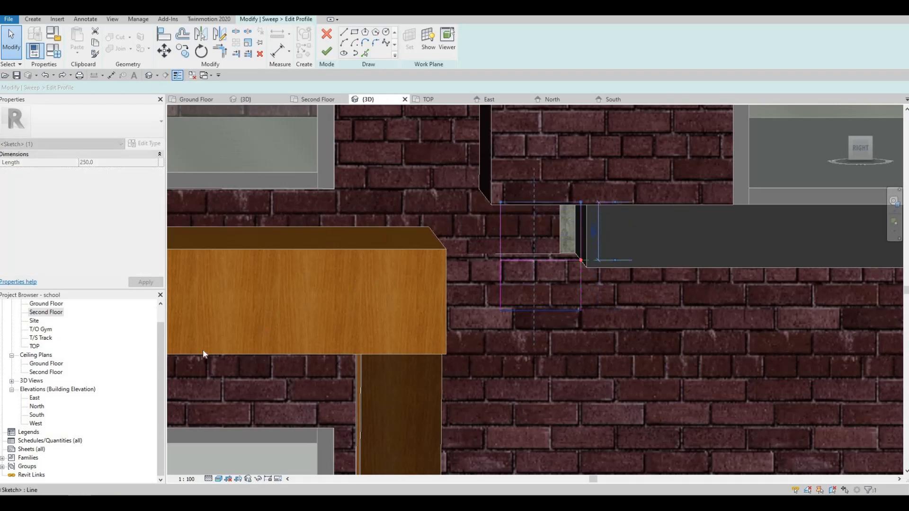
double_click(37, 415)
scroll(336, 272, "down", 2)
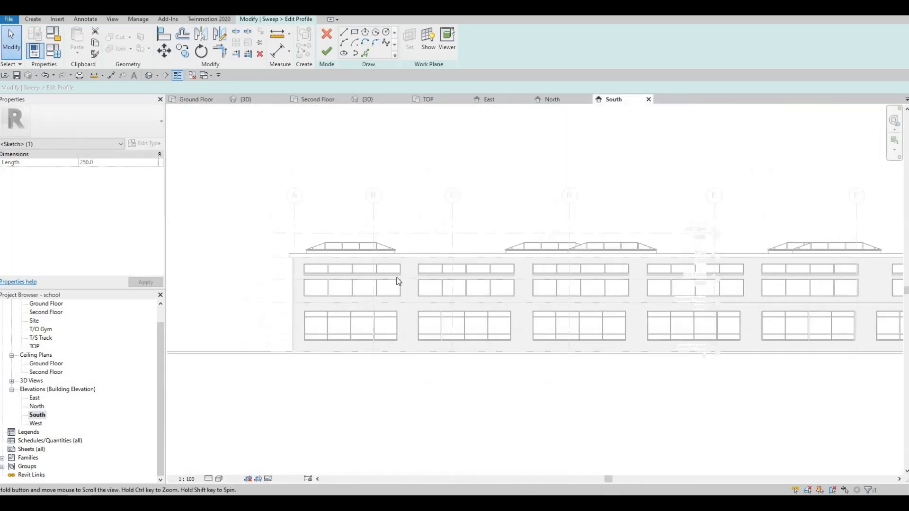
middle_click_drag(398, 281, 372, 259)
scroll(374, 258, "down", 4)
scroll(662, 272, "up", 4)
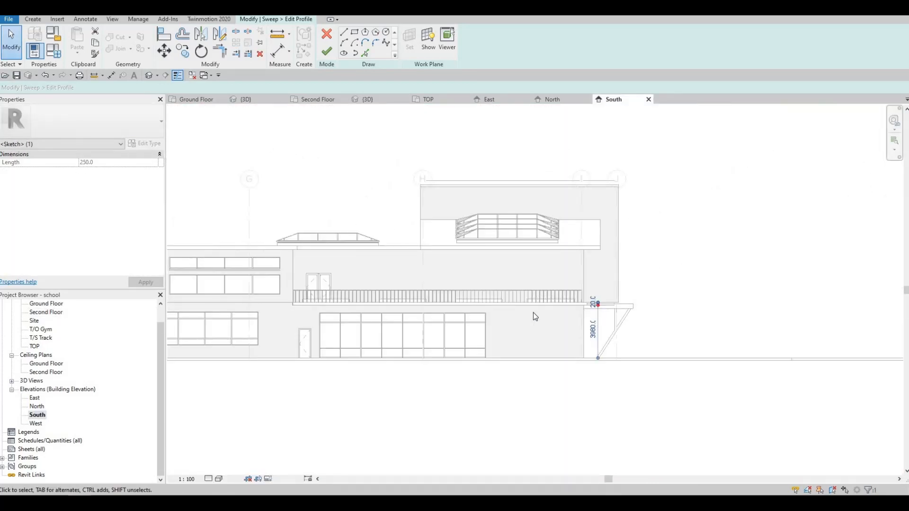
scroll(599, 305, "up", 6)
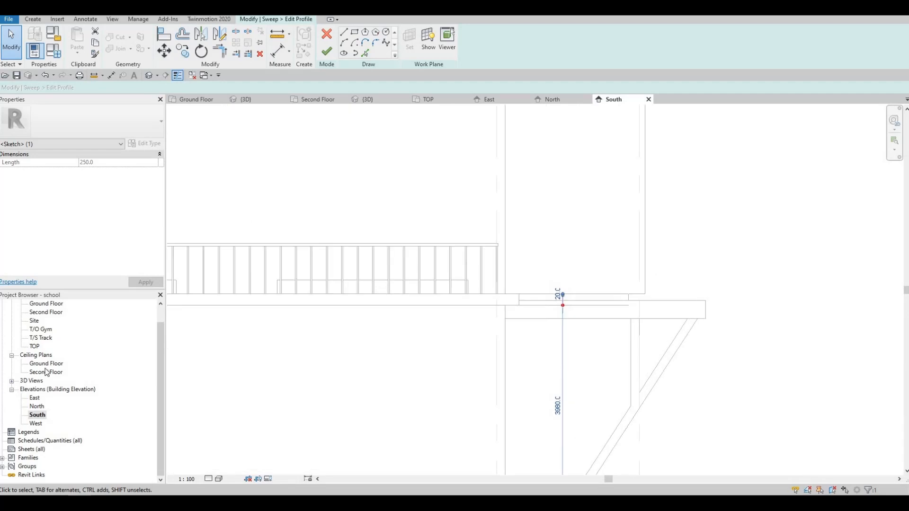
- In the East elevation, align the profile's top edge with the bottom edge of the brick wall above
double_click(34, 399)
scroll(590, 296, "up", 3)
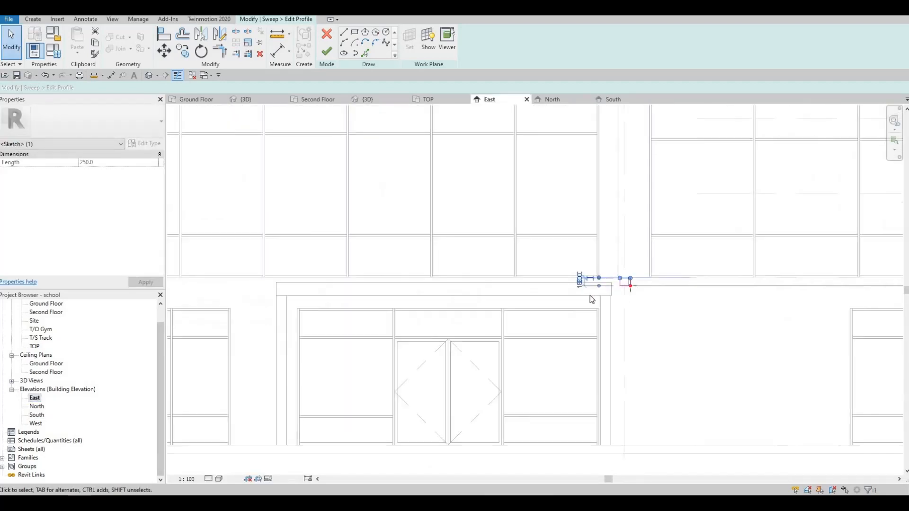
scroll(601, 284, "up", 3)
mouse_move(601, 284)
middle_mouse_down()
mouse_move(533, 296)
mouse_move(537, 280)
middle_mouse_up()
scroll(587, 286, "up", 4)
key("Escape")
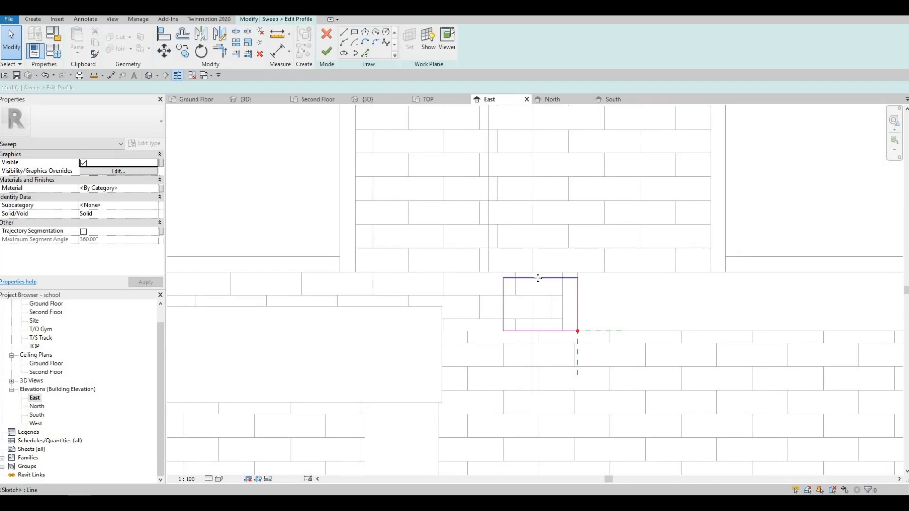
left_click(537, 278)
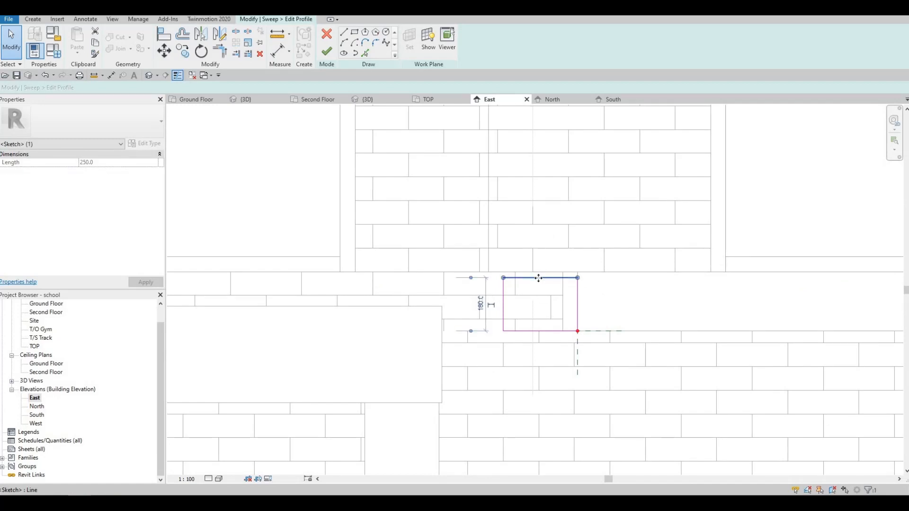
left_click(541, 313)
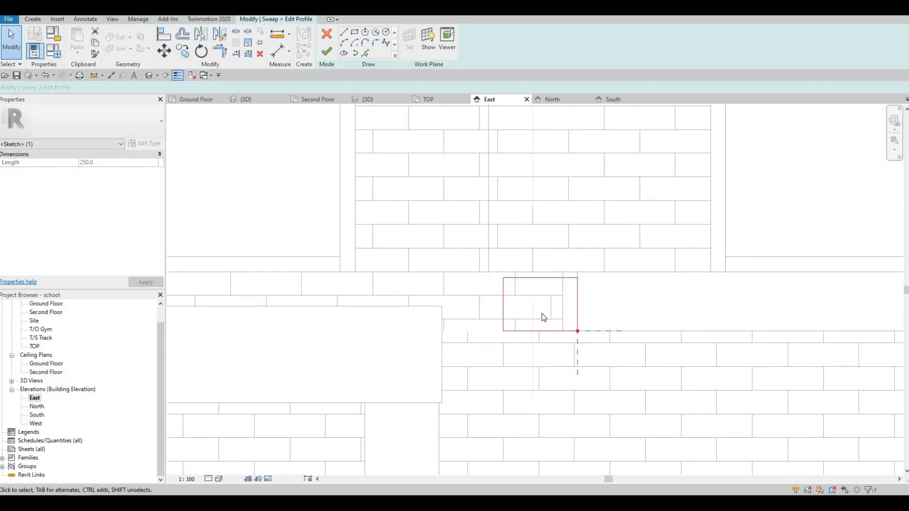
key("a")
key("l")
left_click(554, 272)
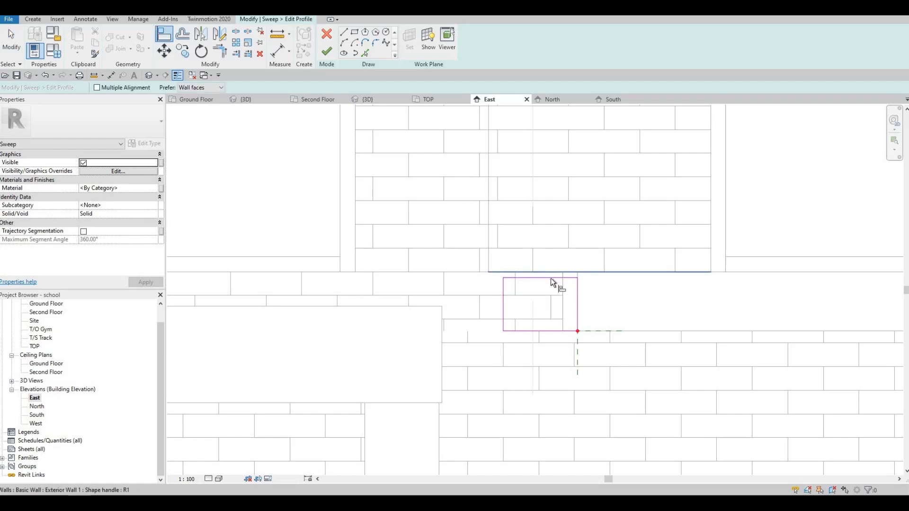
left_click(550, 278)
key("Escape")
key("Escape")
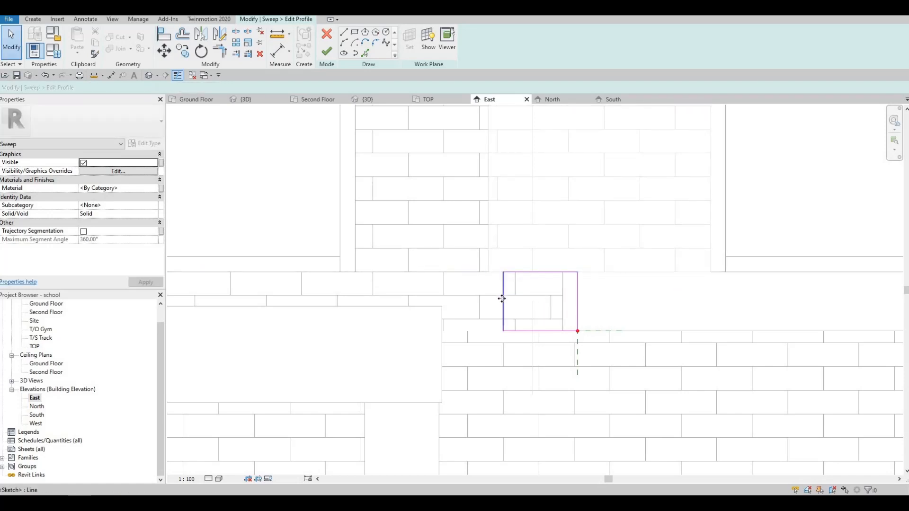
- Widen the profile away from the path point and sketch a narrow rectangle about 128 mm tall against its moved edge
left_click_drag(503, 298, 463, 302)
left_click(404, 159)
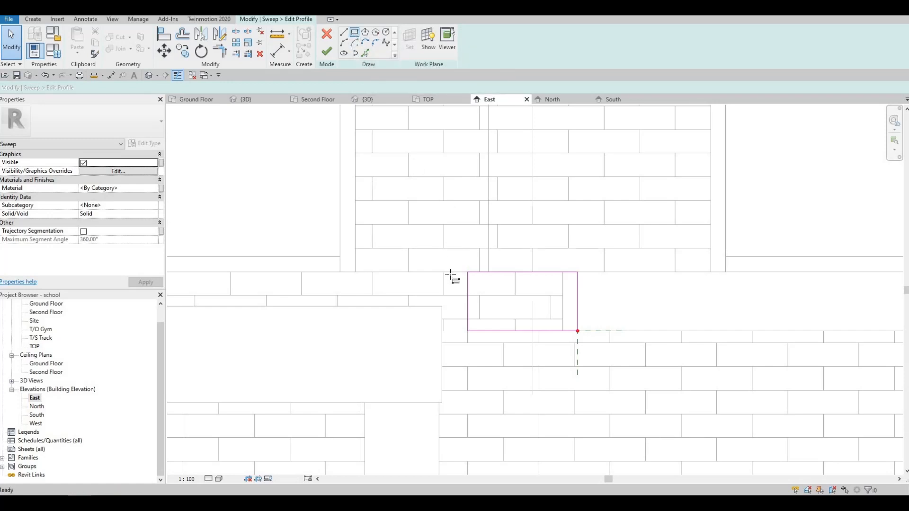
left_click(480, 295)
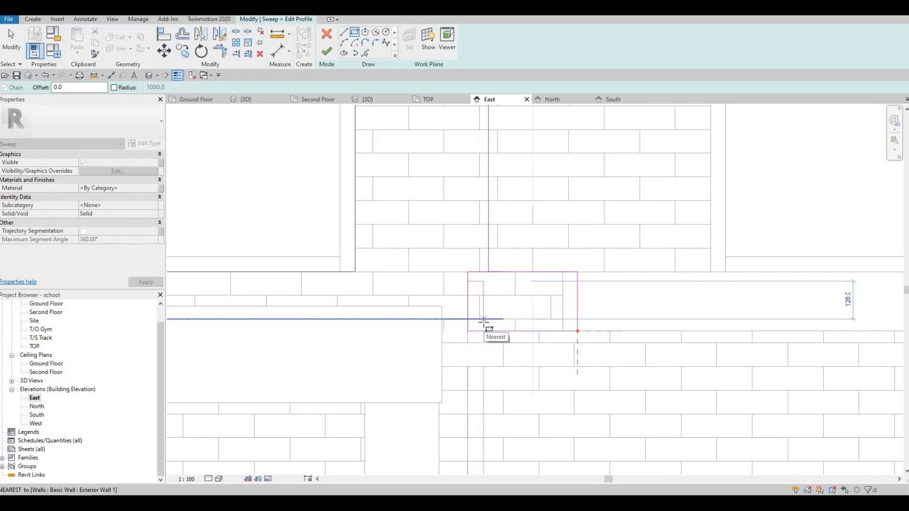
left_click(477, 314)
key("Escape")
key("Escape")
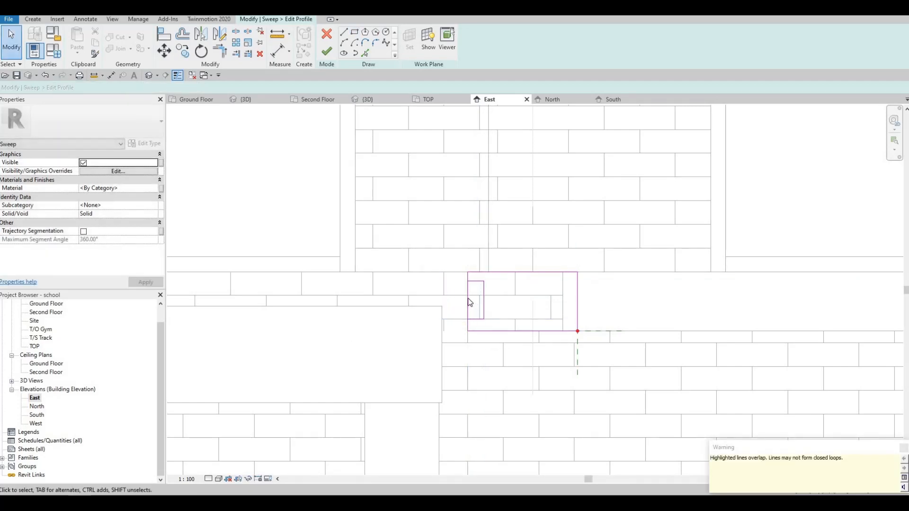
- Split the overlapping edge, delete the duplicate segments between the two rectangles, and trim the lines into one C-shaped profile outline
key("s")
key("l")
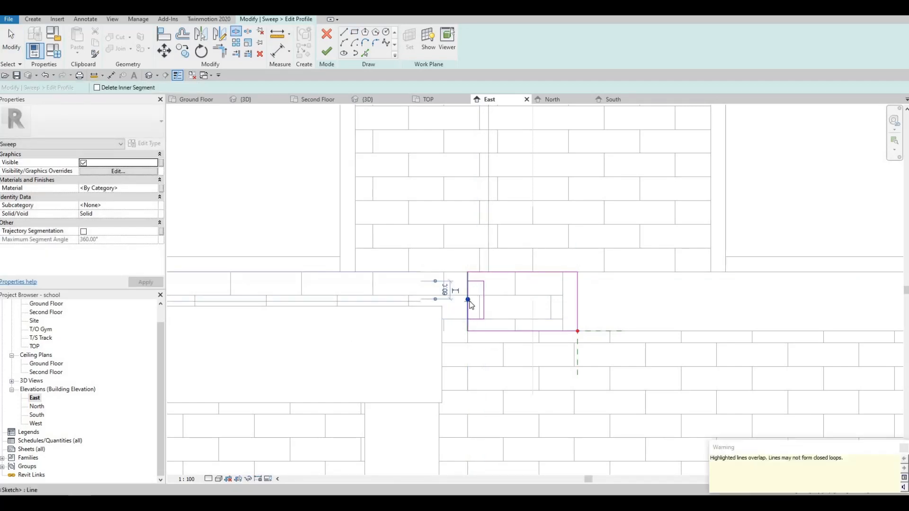
key("Escape")
left_click(467, 301)
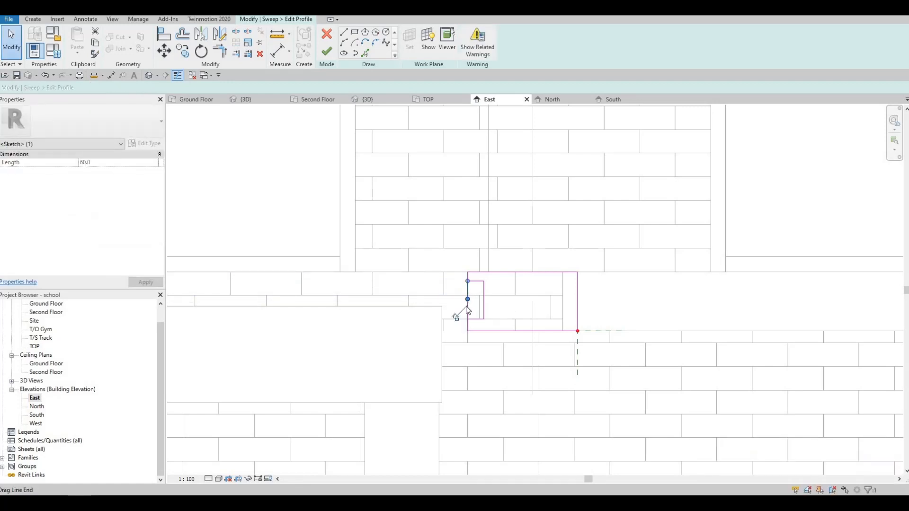
key("Delete")
left_click(466, 303)
key("Delete")
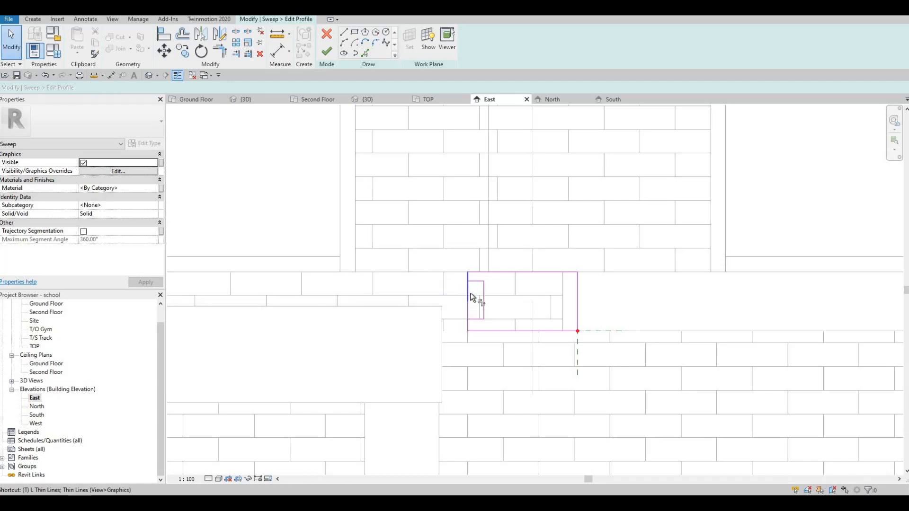
key("t")
key("r")
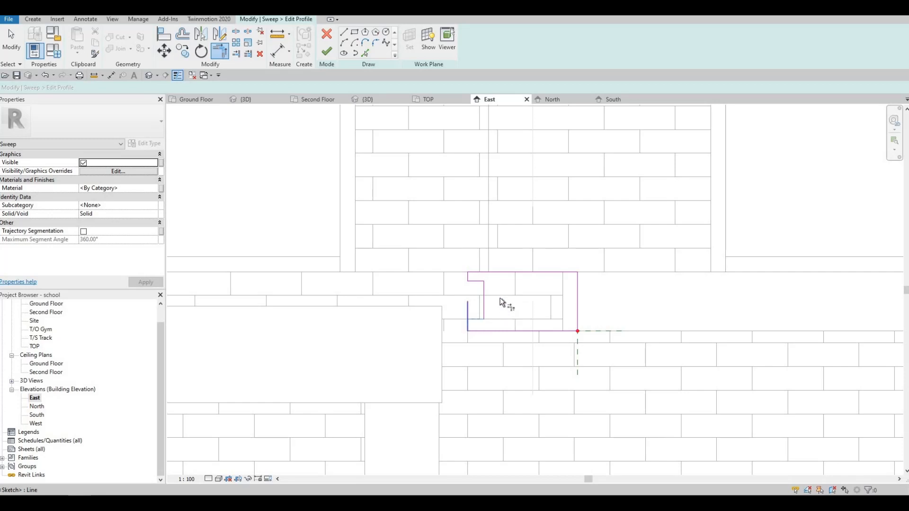
- Deepen the profile's recess by moving its inner vertical edge toward the path point, and finish the profile sketch
scroll(503, 286, "down", 3)
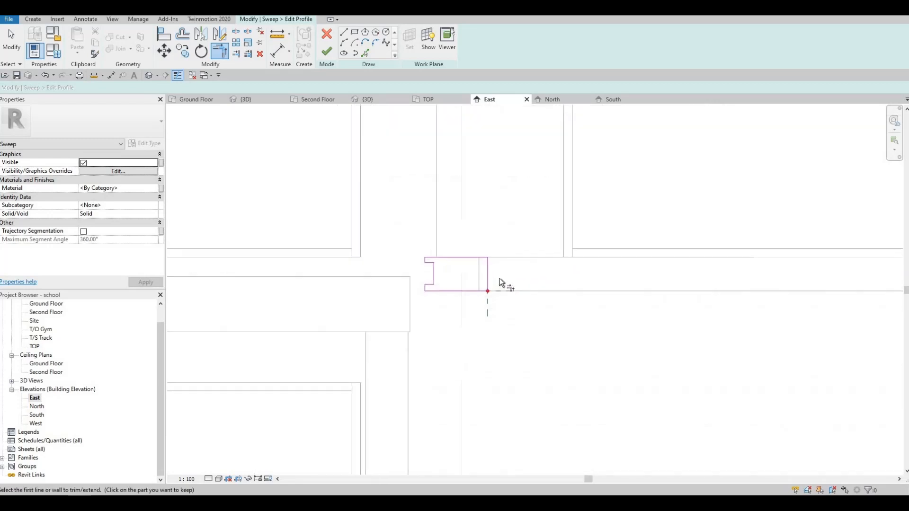
scroll(500, 281, "up", 3)
scroll(530, 258, "down", 3)
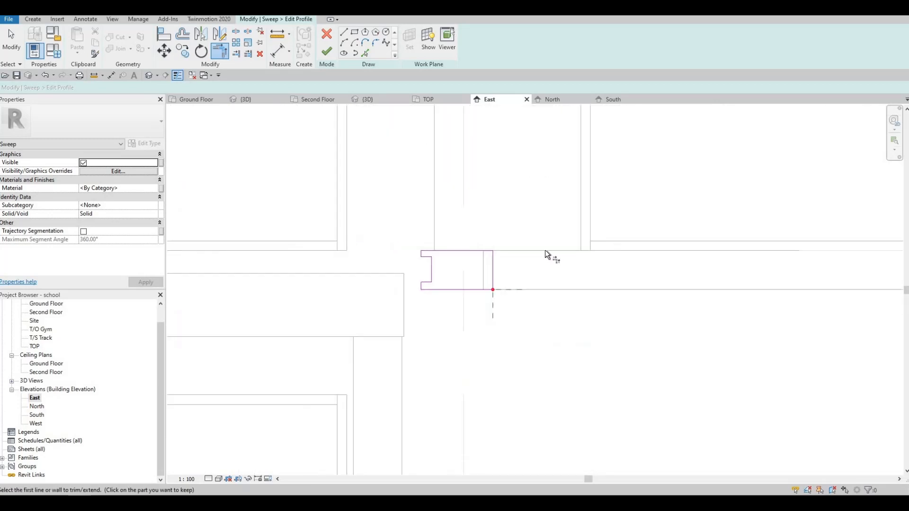
scroll(545, 251, "down", 2)
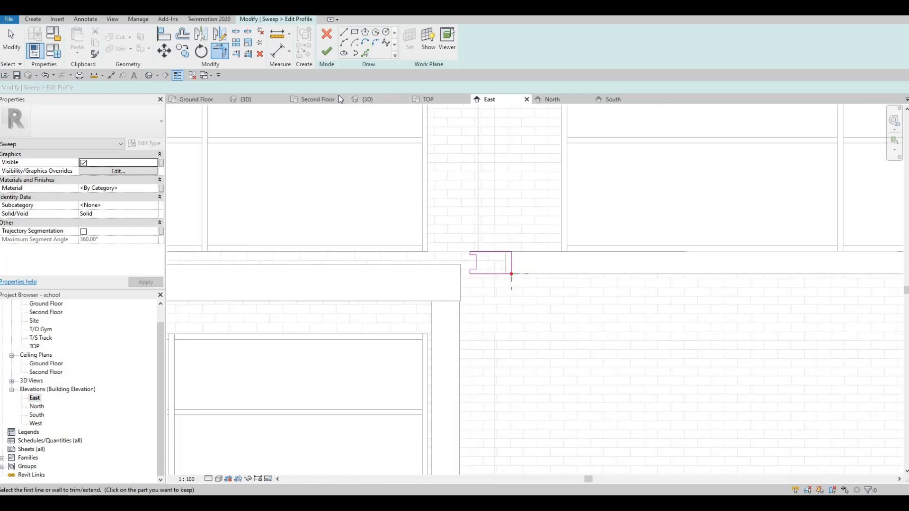
scroll(467, 249, "up", 2)
key("Escape")
left_click(482, 269)
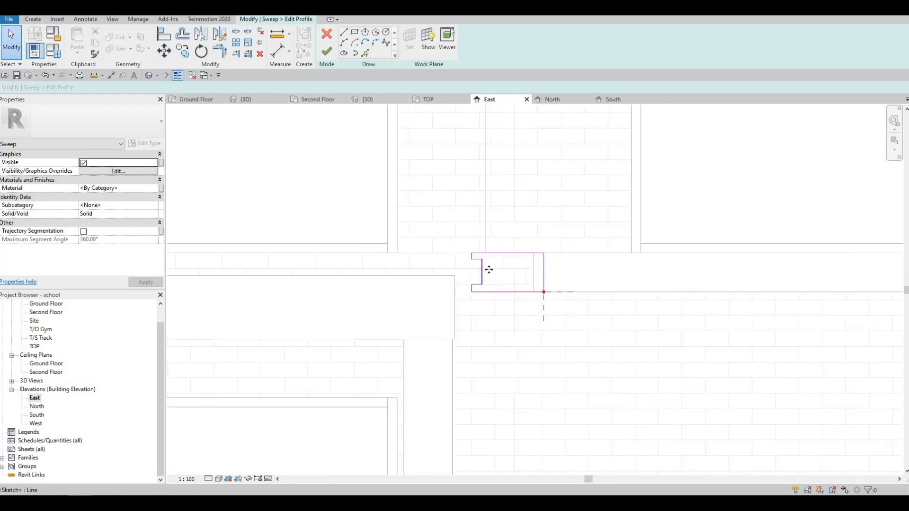
left_click_drag(502, 270, 499, 270)
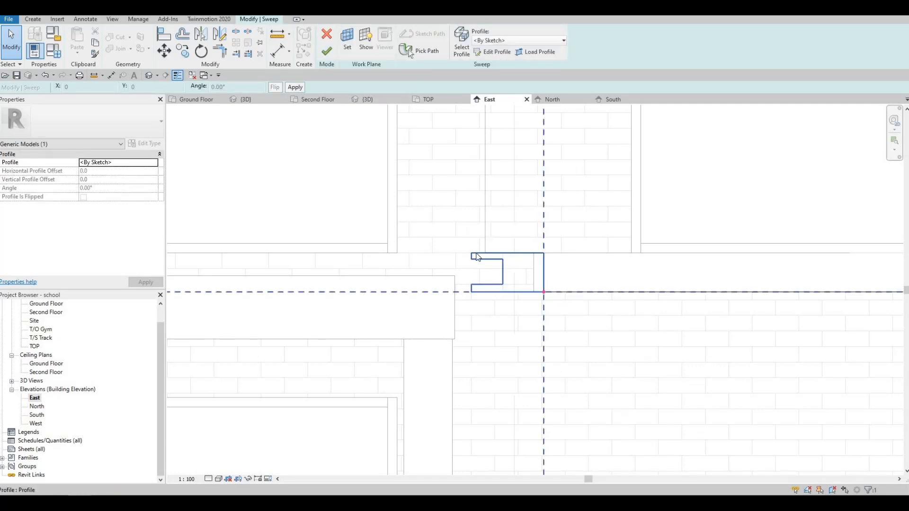
- Finish the sweep to generate the C-shaped solid along the slab overhang
left_click(495, 284)
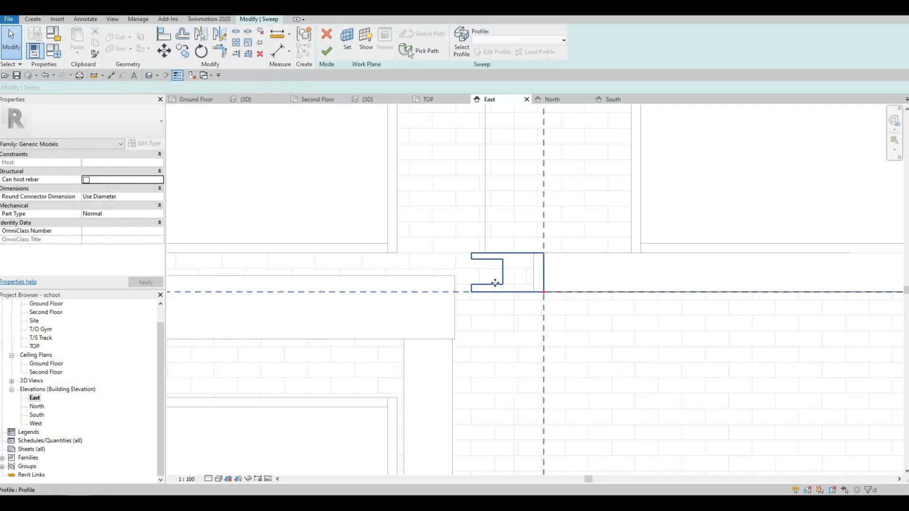
left_click(495, 284)
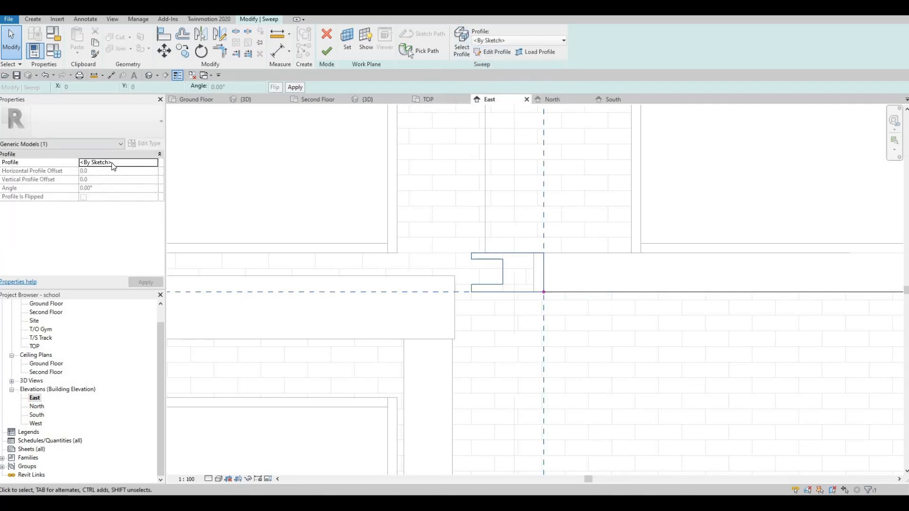
left_click(327, 51)
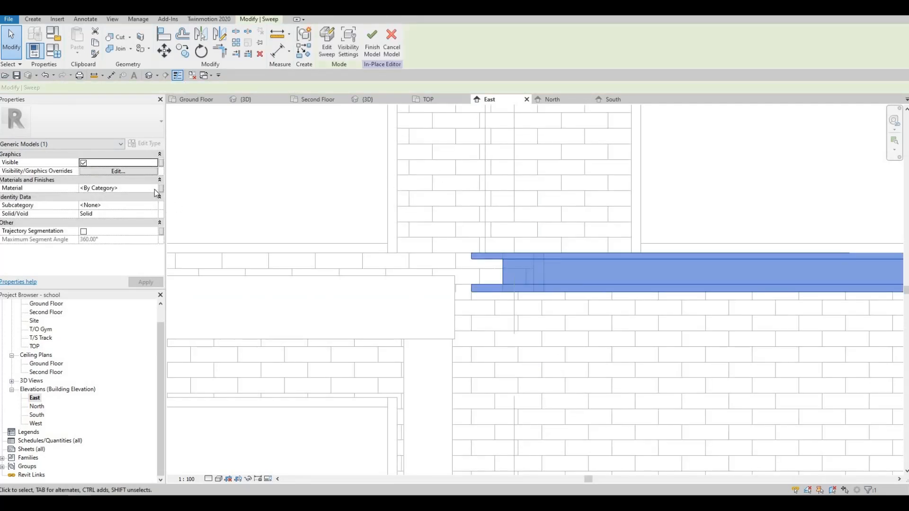
- Assign the Metal - Bronze, Light Brush material to the selected sweep and finish the in-place model
left_click(154, 189)
left_click(157, 188)
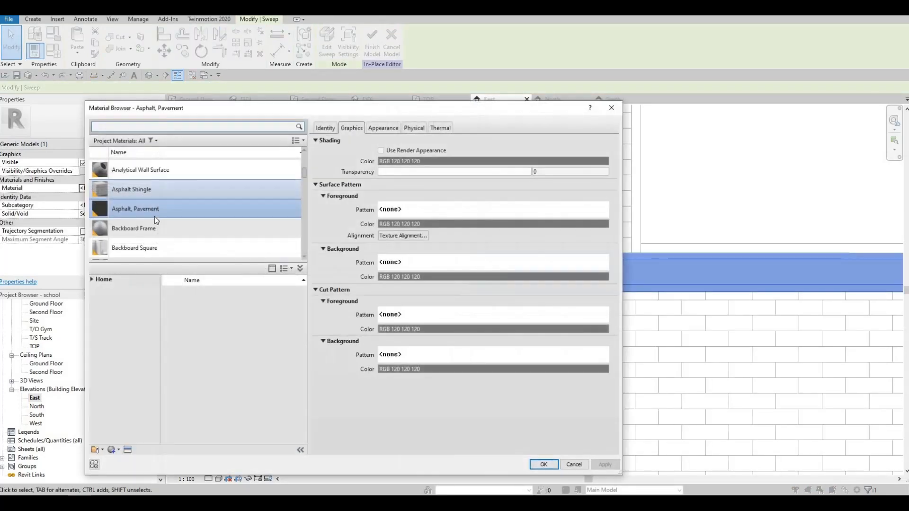
left_click(173, 124)
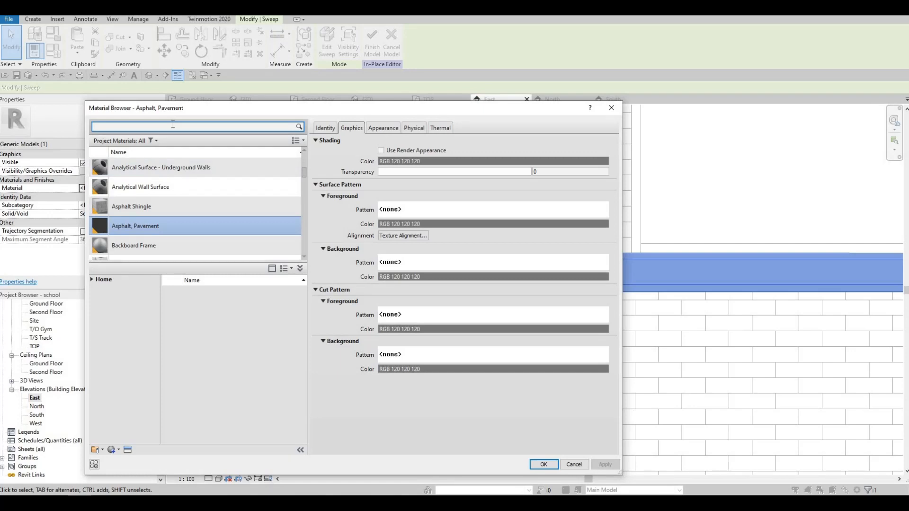
type("metal")
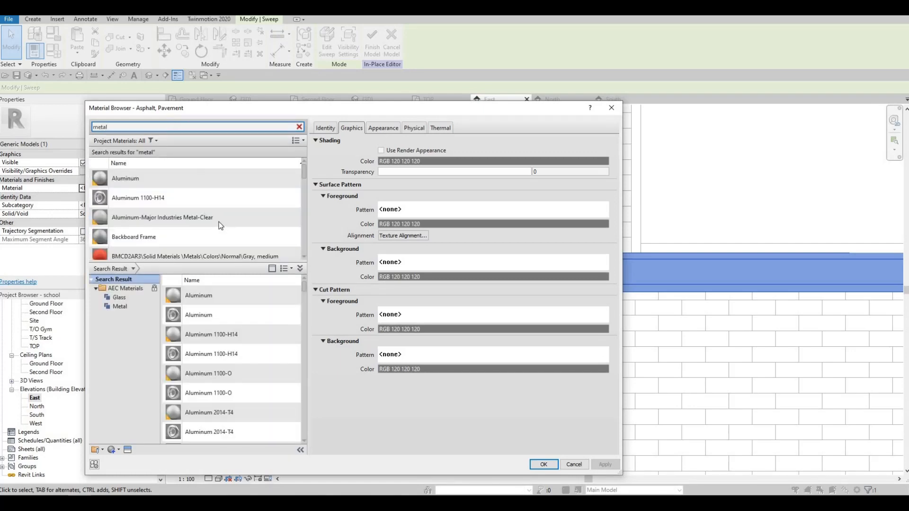
scroll(219, 221, "down", 2)
scroll(213, 219, "down", 3)
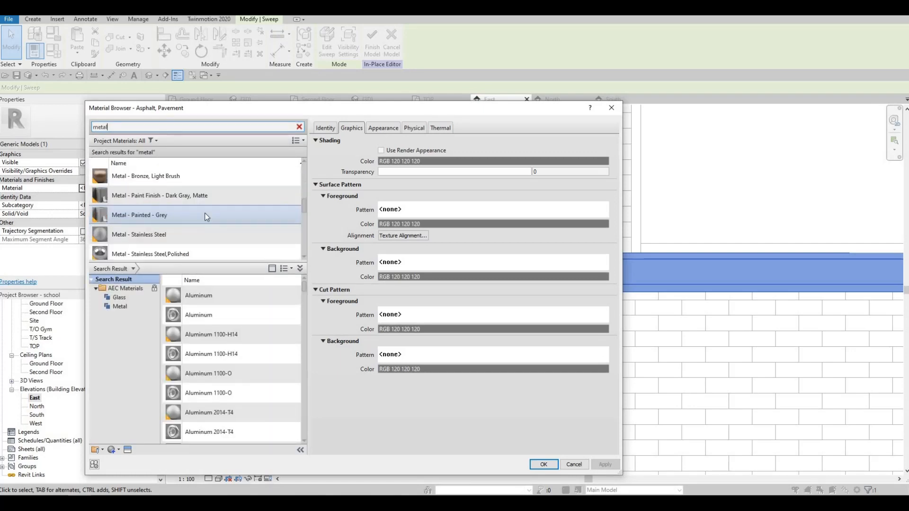
left_click(191, 184)
left_click(533, 465)
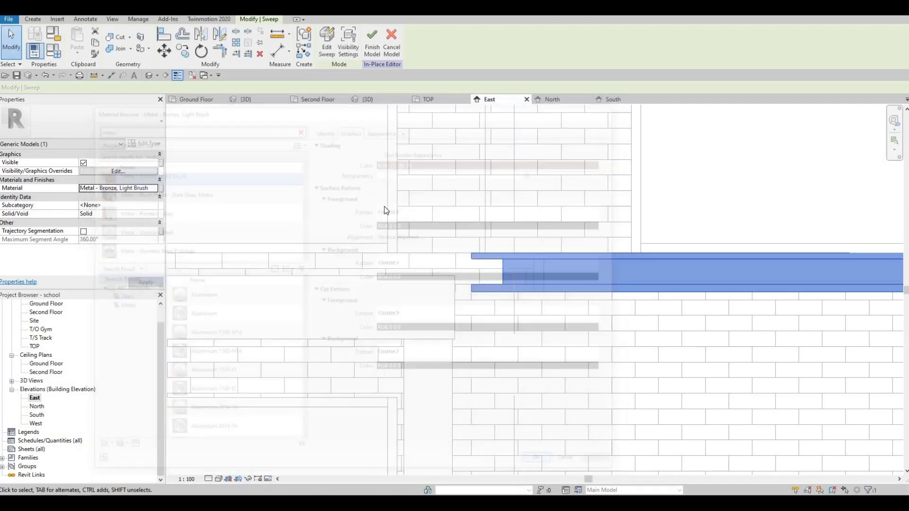
left_click(372, 40)
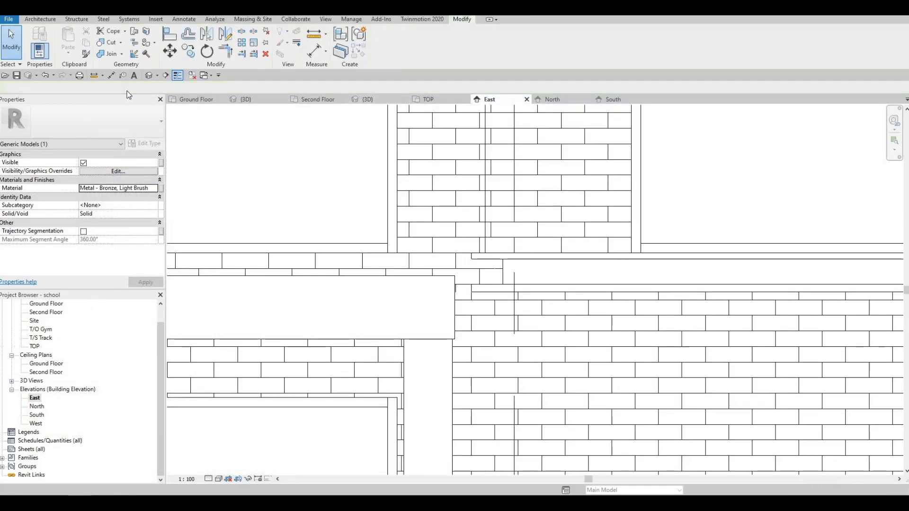
- Examine the finished ledge sweep around the glazed wing and the roof above it in the 3D view
left_click(368, 99)
middle_click_drag(353, 242, 570, 252, "shift")
scroll(571, 252, "down", 2)
middle_click_drag(843, 298, 511, 265)
middle_click_drag(576, 281, 458, 282)
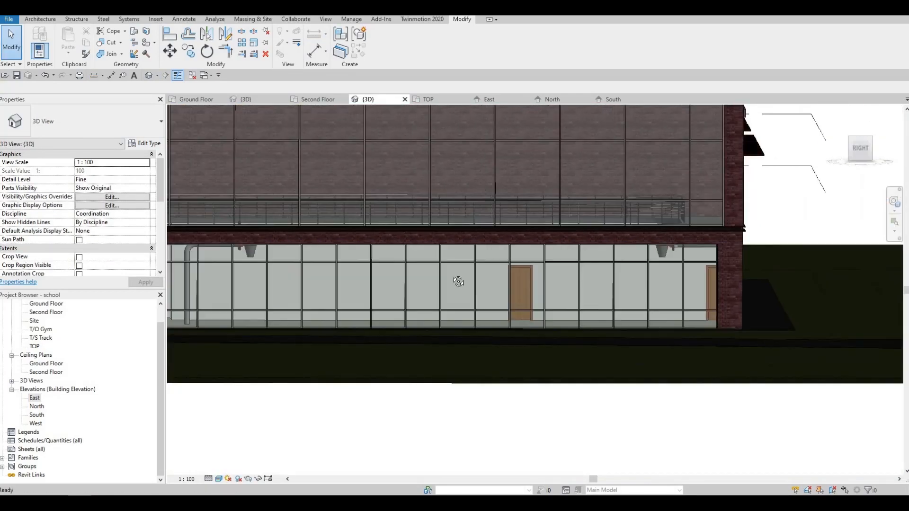
middle_click_drag(526, 265, 468, 262, "shift")
scroll(604, 258, "up", 4)
middle_click_drag(615, 259, 738, 244, "shift")
middle_click_drag(662, 251, 470, 258)
scroll(312, 256, "down", 3)
middle_click_drag(313, 255, 416, 274, "shift")
scroll(310, 219, "down", 4)
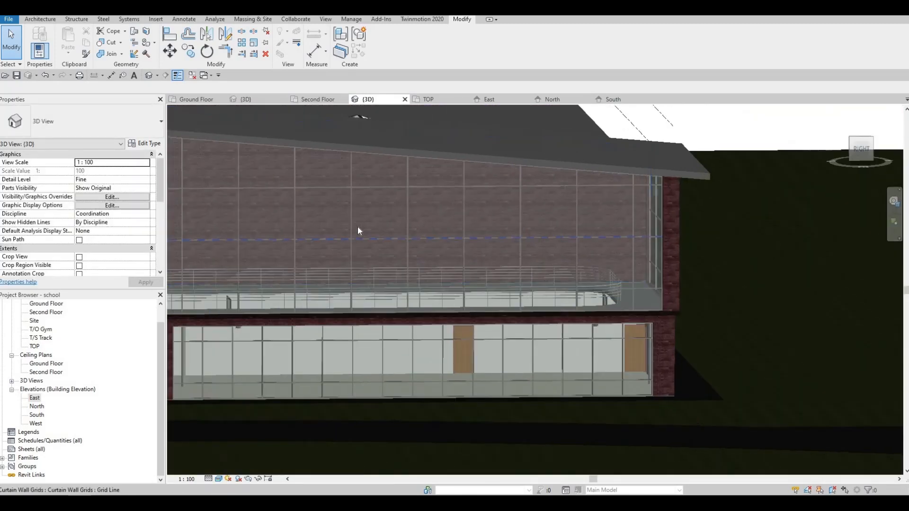
scroll(309, 215, "up", 2)
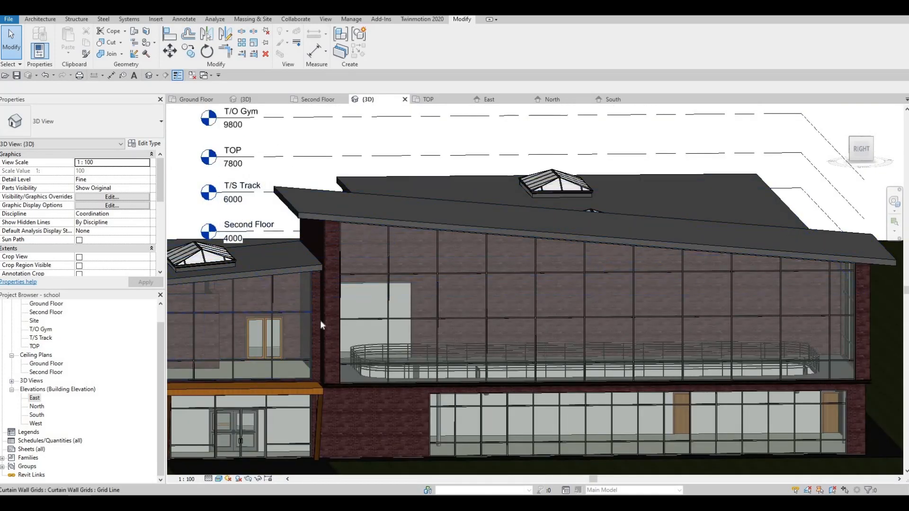
middle_click_drag(304, 311, 364, 295, "shift")
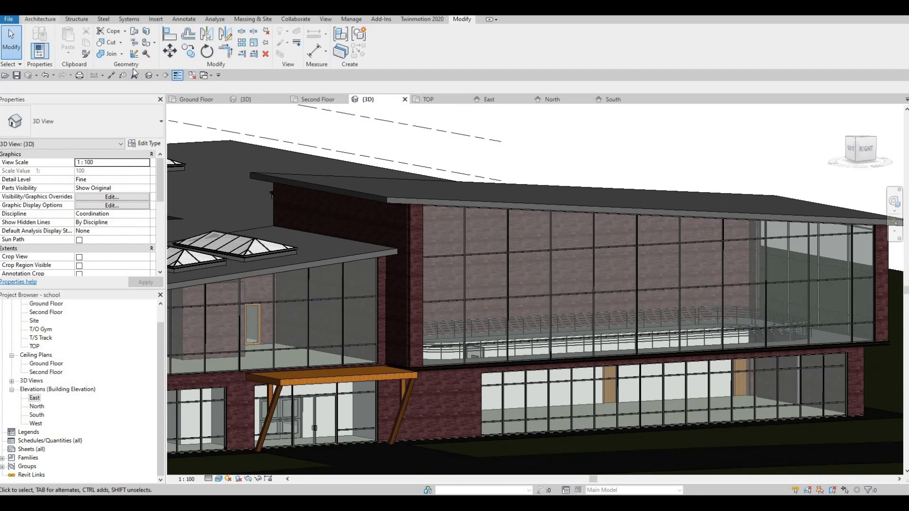
- Create a new in-place model in the Generic Models category with the default name
left_click(110, 51)
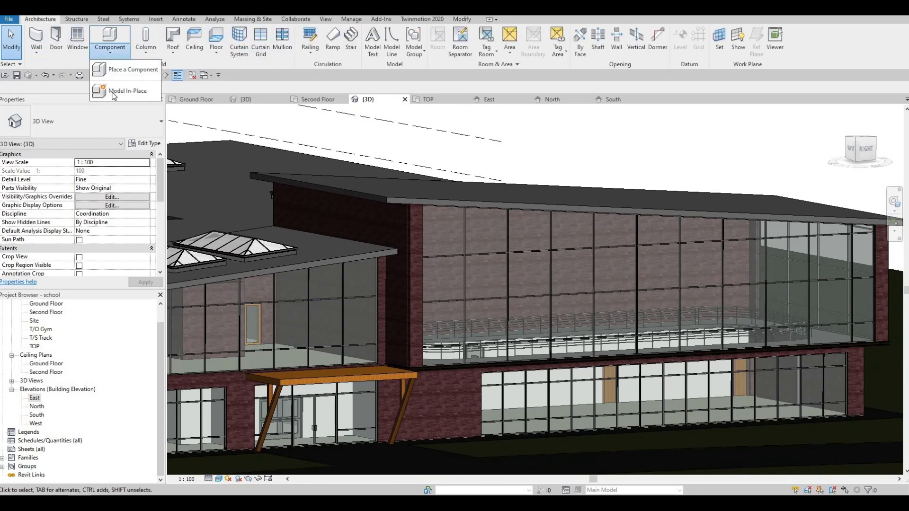
left_click(137, 98)
scroll(425, 244, "down", 4)
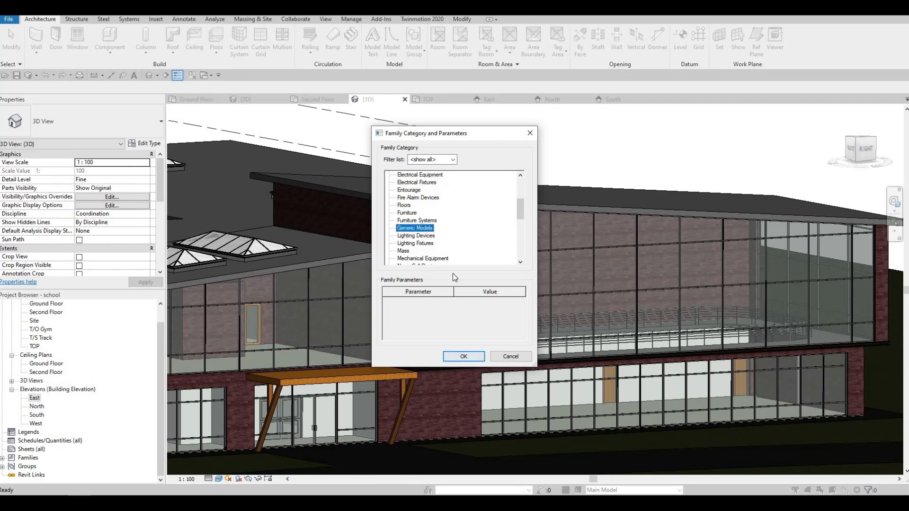
key("Return")
left_click(463, 268)
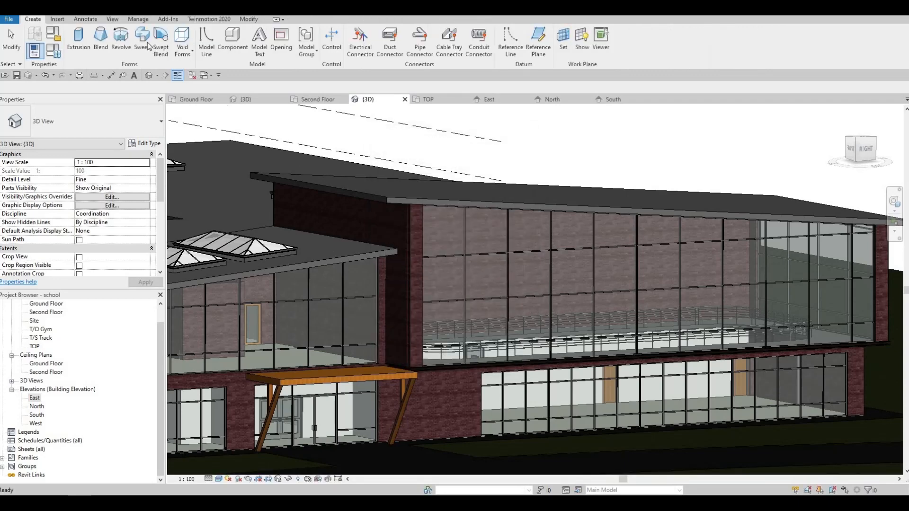
- Start a sweep with a picked path, selecting the top edges of the upper roof's high end and long glazed side
left_click(142, 42)
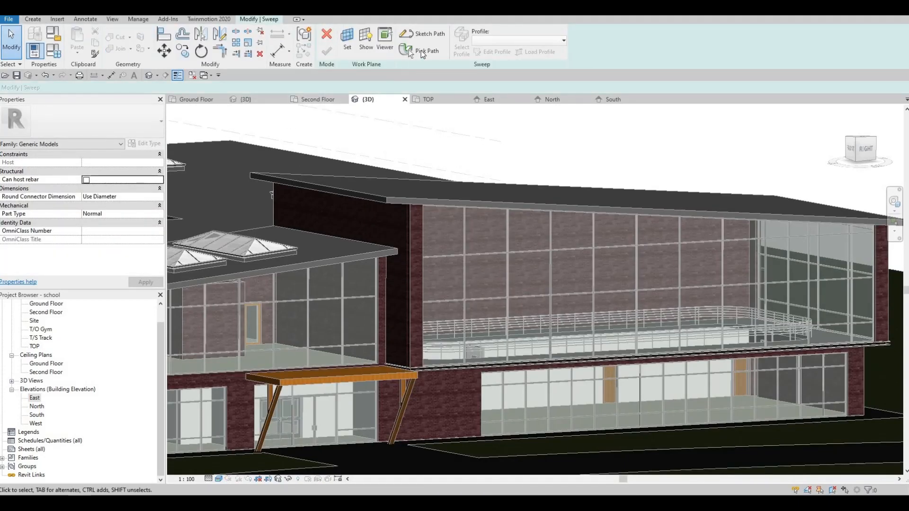
left_click(419, 50)
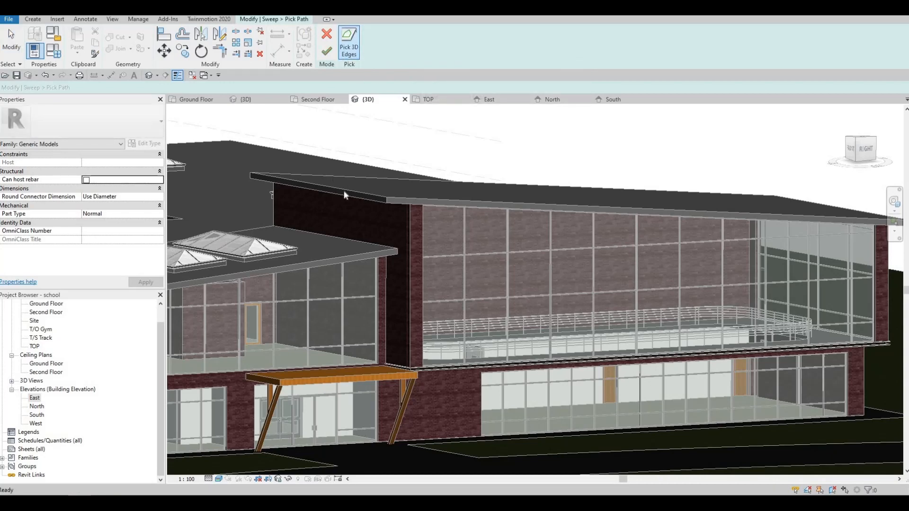
scroll(368, 219, "up", 3)
left_click(370, 217)
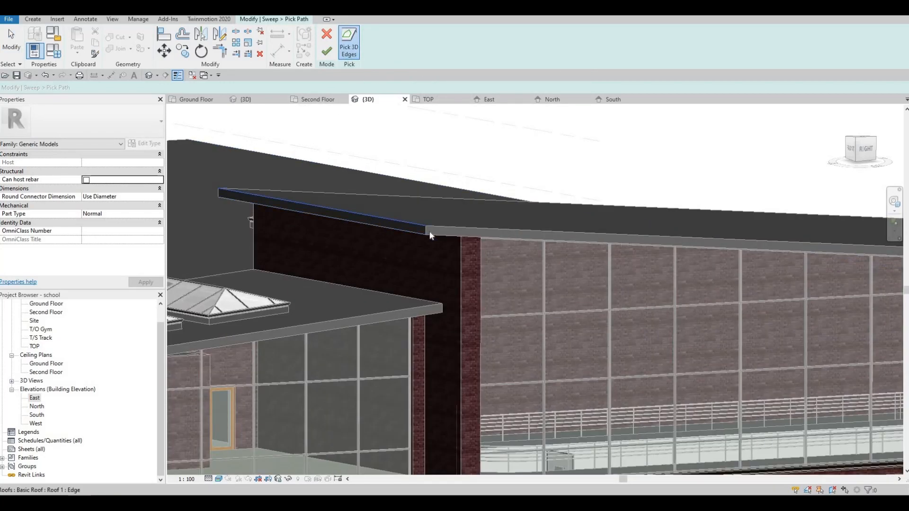
left_click(464, 229)
scroll(428, 220, "down", 2)
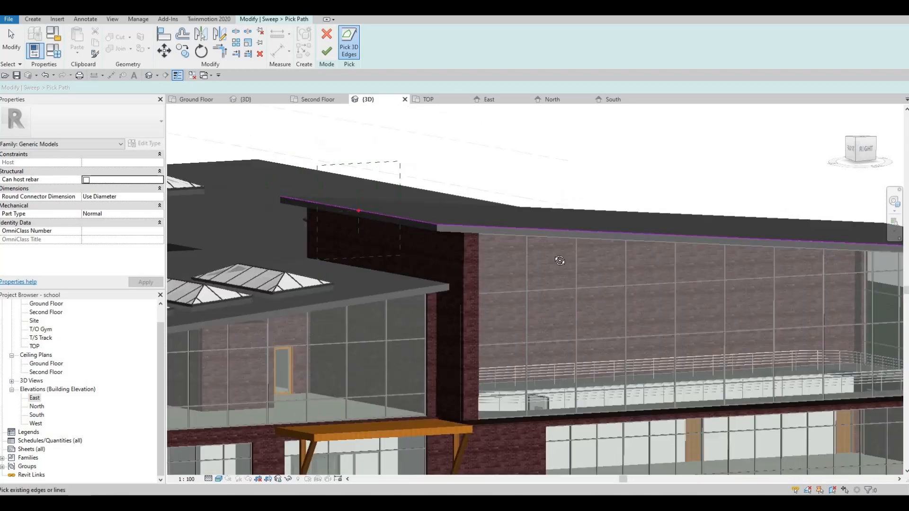
- Add the upper roof's remaining top edges, starting with its low end, to the sweep path and finish the path
middle_click_drag(655, 279, 557, 253, "shift")
middle_click_drag(863, 301, 616, 262)
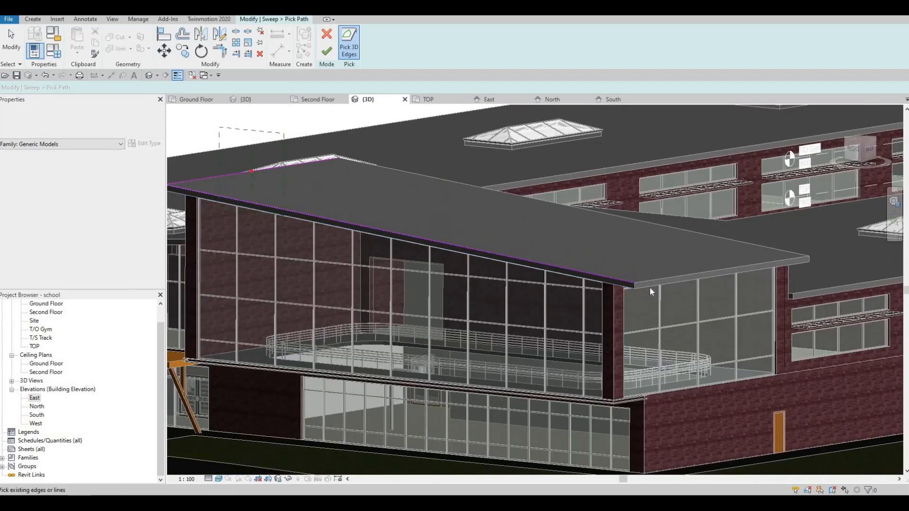
scroll(651, 291, "up", 1)
left_click(652, 292)
middle_click_drag(669, 297, 303, 250, "shift")
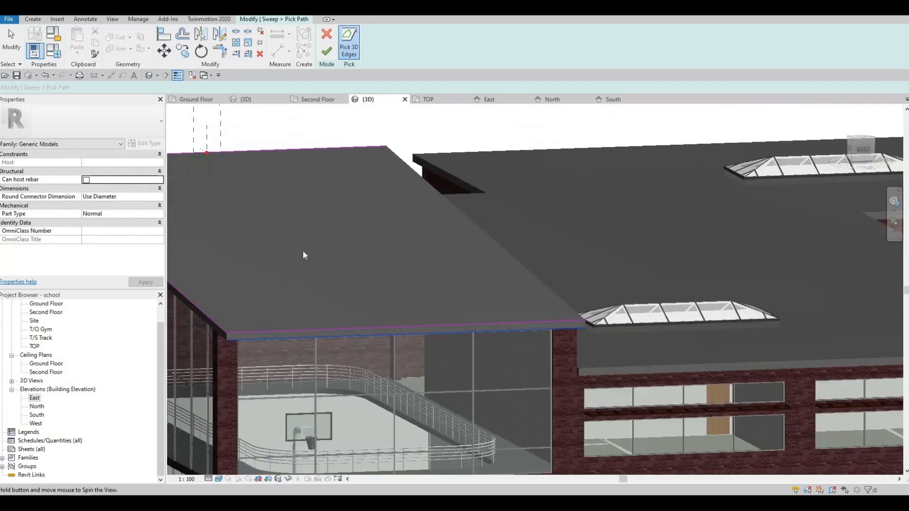
left_click(307, 257)
middle_click_drag(480, 269, 333, 58, "shift")
left_click(327, 51)
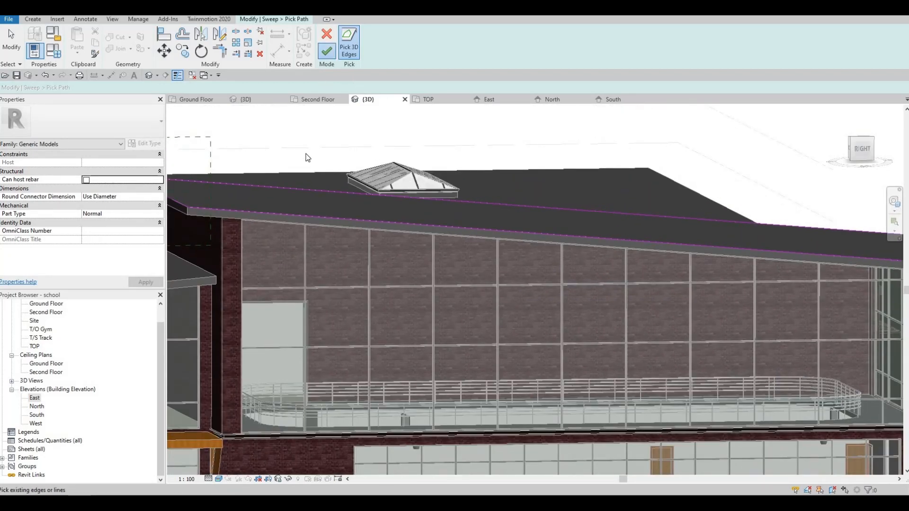
- Open the sweep's profile for sketching in the East elevation, at the high end of the upper roof
middle_click_drag(480, 183, 600, 230)
left_click(488, 53)
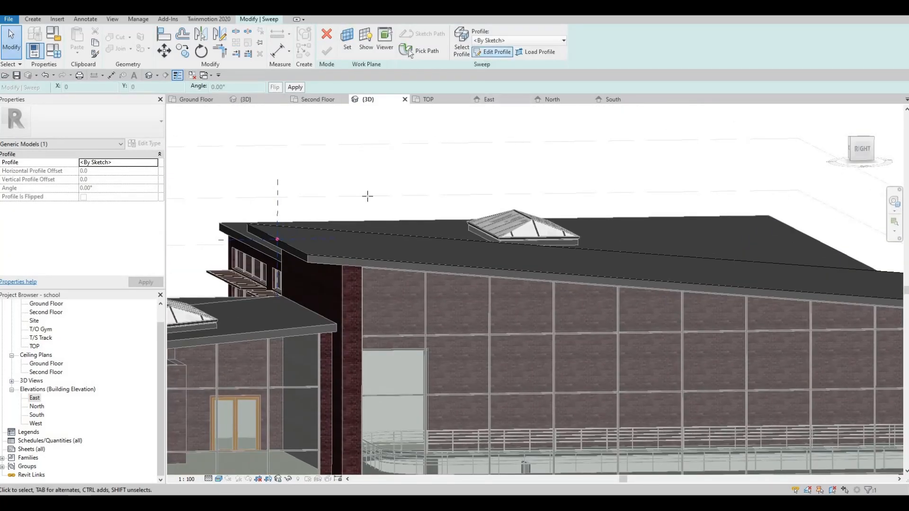
key("l")
key("i")
scroll(284, 246, "up", 6)
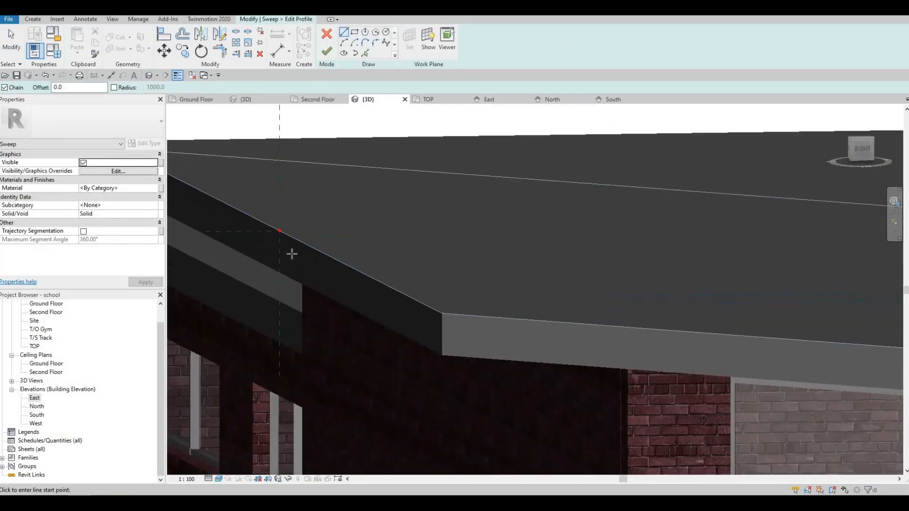
middle_click_drag(299, 264, 283, 256, "shift")
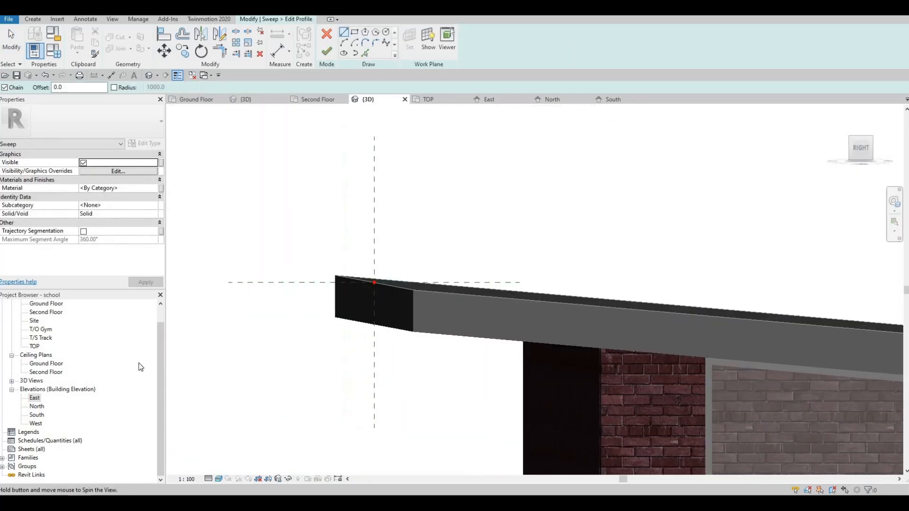
double_click(35, 399)
key("Escape")
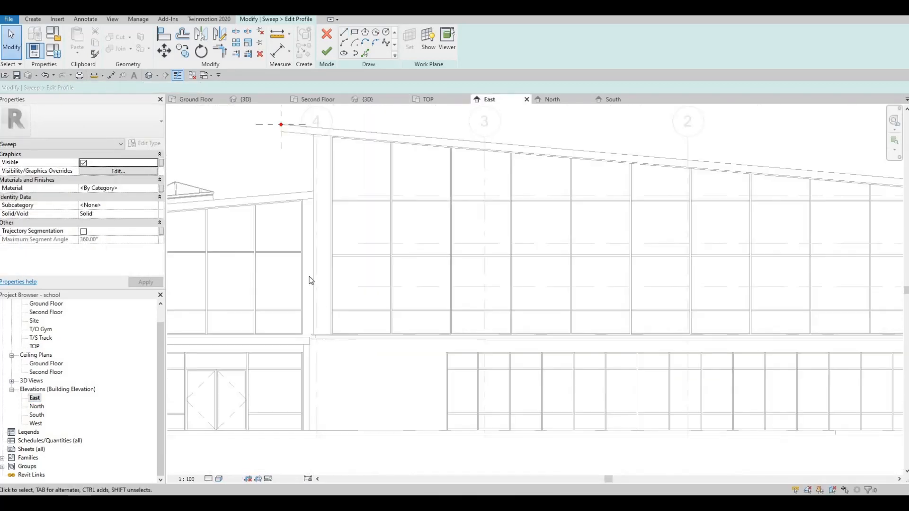
scroll(310, 280, "up", 6)
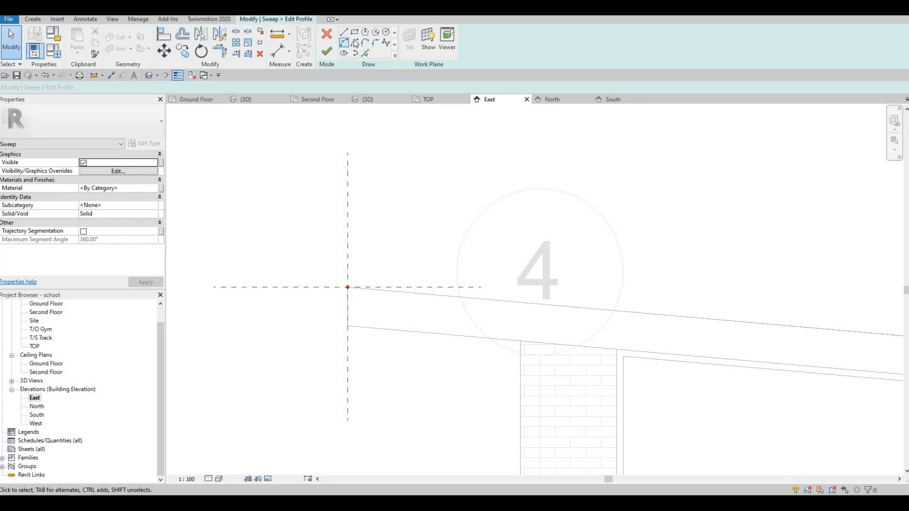
- Sketch the profile's upper lip with lines from the roof's top corner: 200 mm outward at 170°, about 80 mm down, 120 mm back inward
left_click(347, 288)
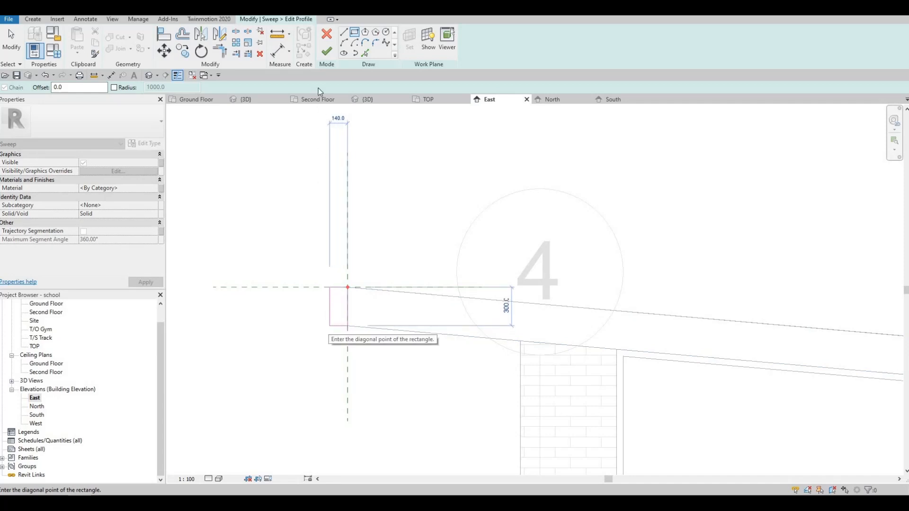
left_click(342, 30)
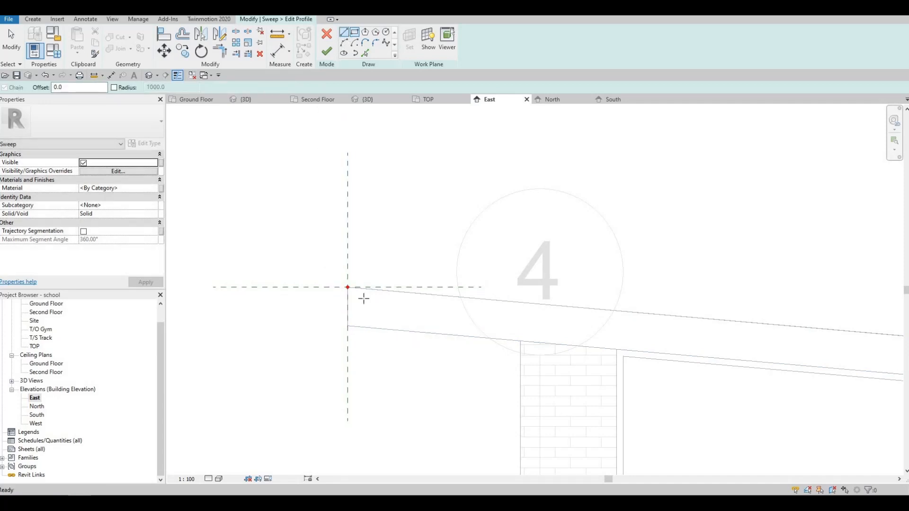
left_click(347, 287)
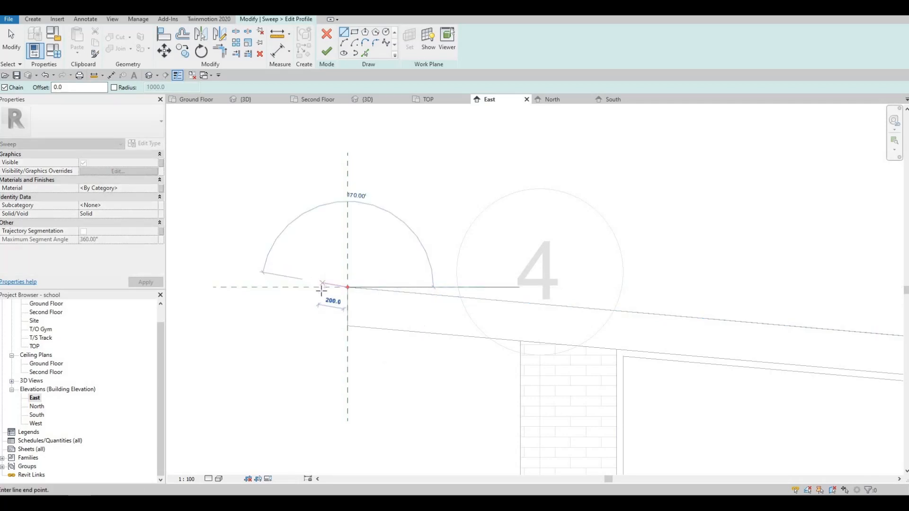
left_click(322, 284)
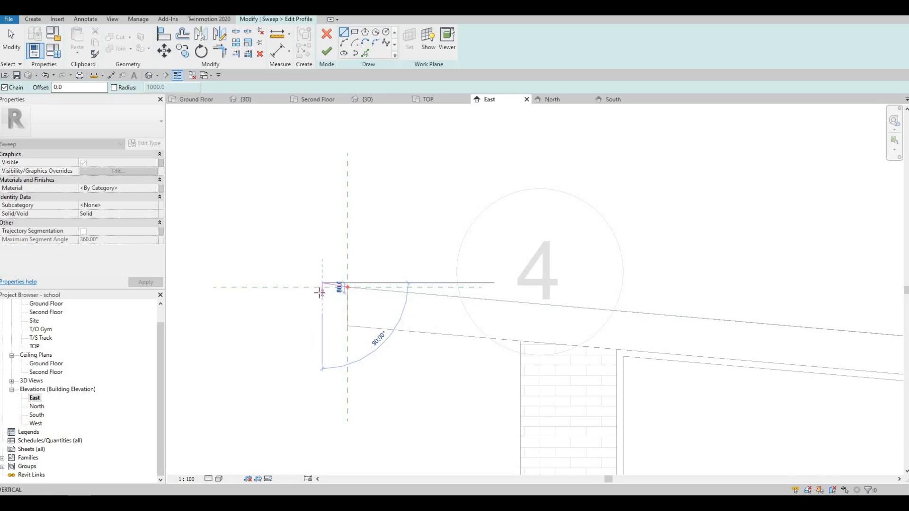
scroll(319, 293, "up", 2)
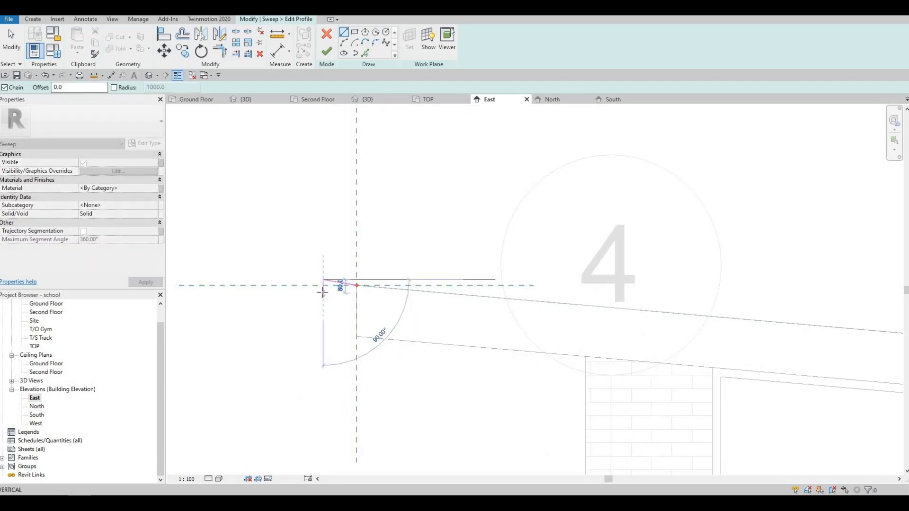
left_click(337, 297)
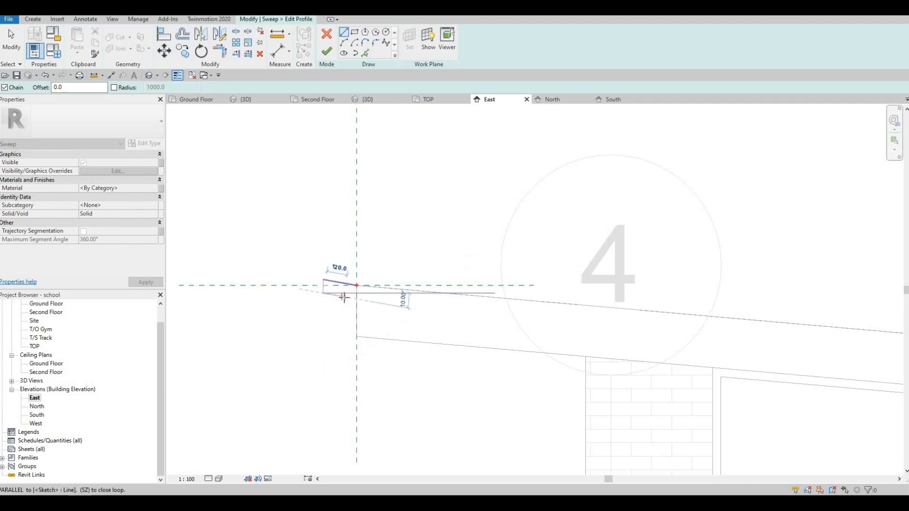
left_click(340, 317)
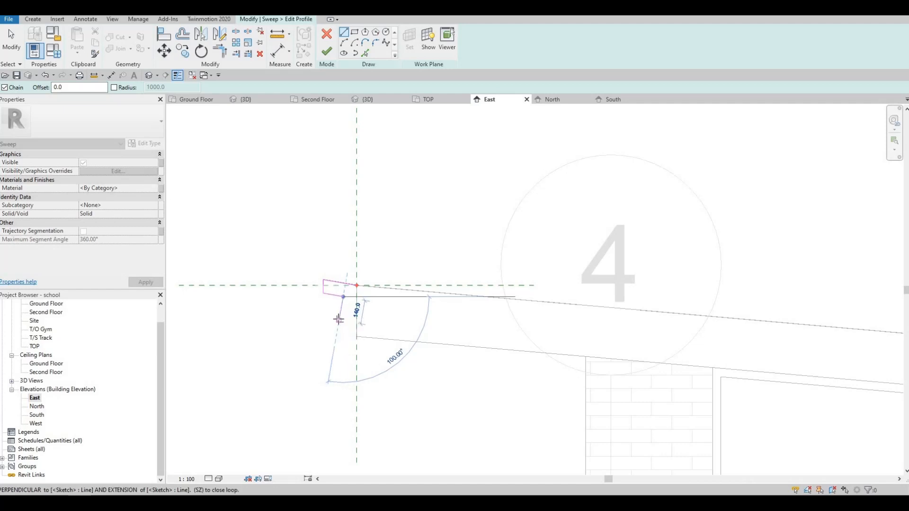
- Continue the profile with a web about 135 mm long, a lower lip about 96 mm outward, a vertical outer edge, and a 200 mm bottom line
scroll(339, 318, "up", 5)
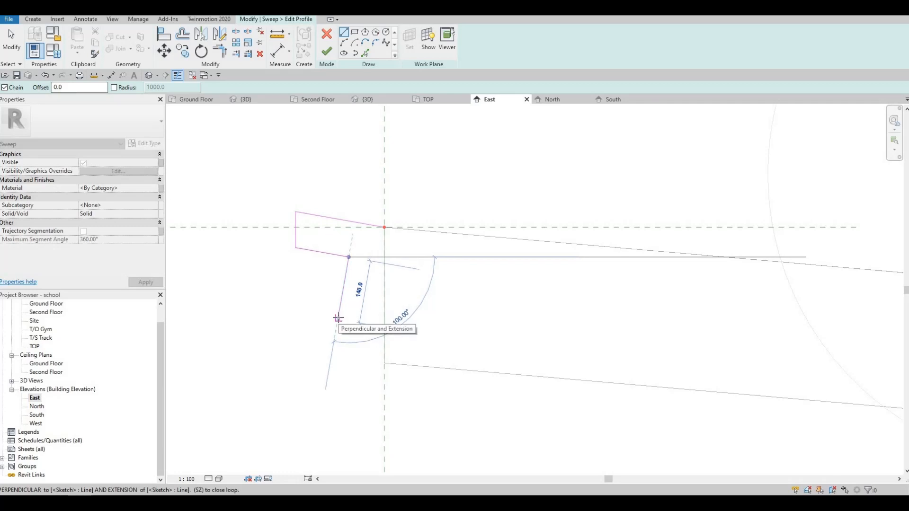
left_click(338, 317)
left_click(294, 310)
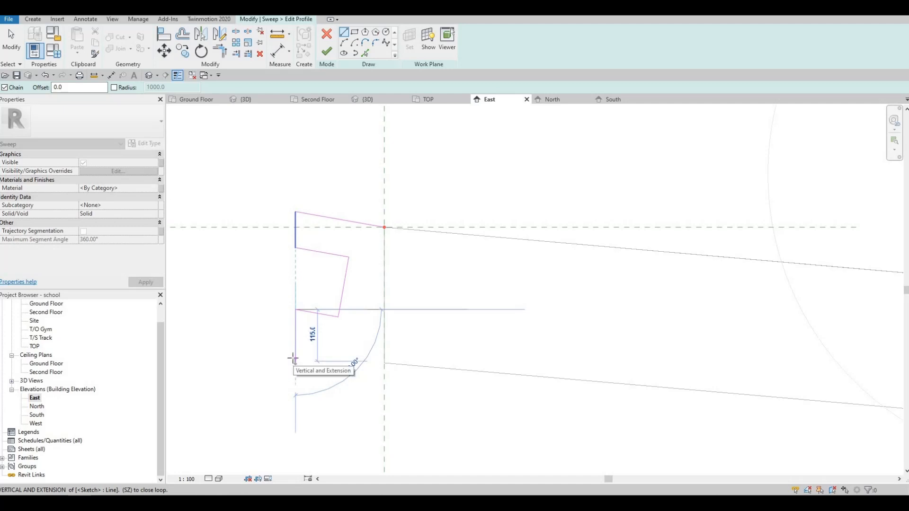
left_click(384, 363)
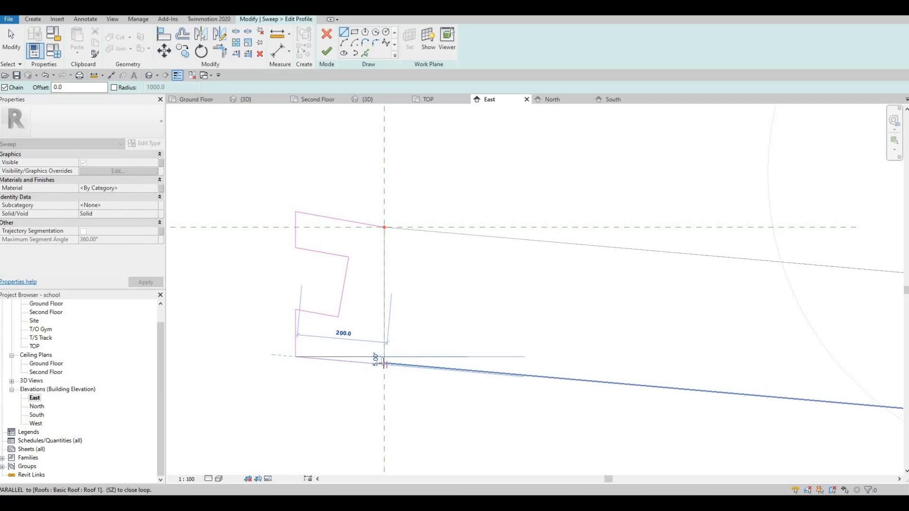
left_click(384, 363)
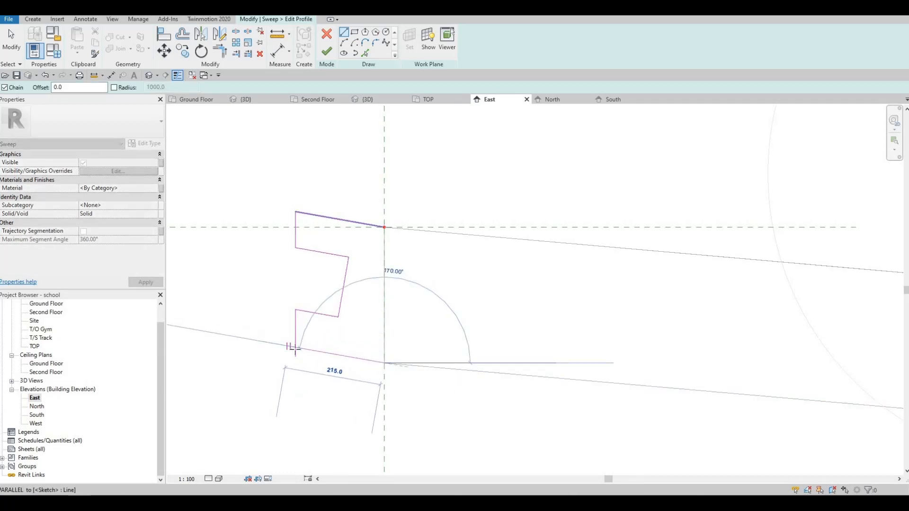
left_click(337, 329)
scroll(428, 273, "down", 4)
scroll(355, 311, "up", 2)
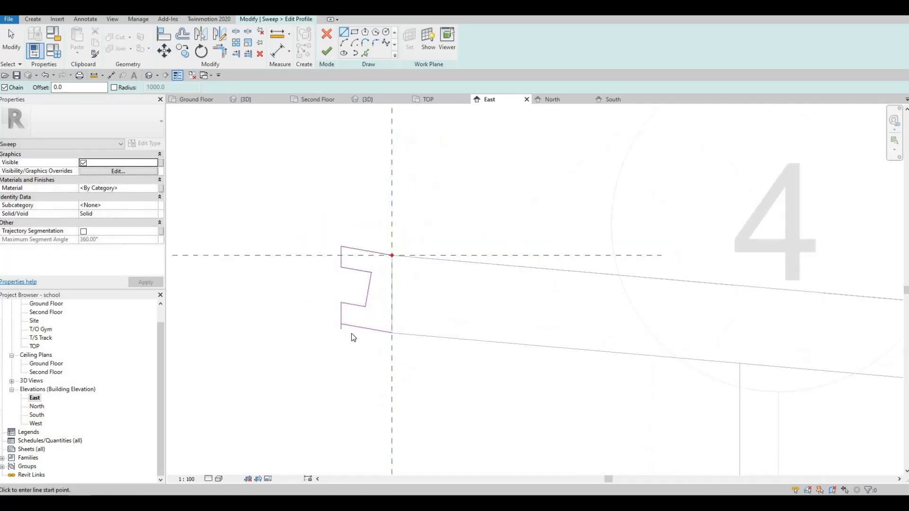
key("Escape")
- Move the outer end of the profile's bottom line down to the lower end of the lower lip's vertical edge
scroll(351, 334, "up", 2)
left_click(332, 336)
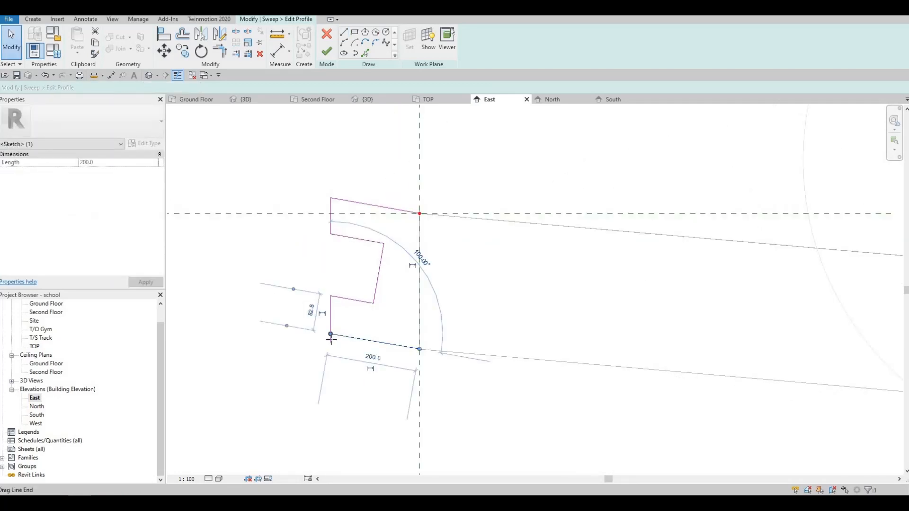
left_click_drag(330, 335, 330, 343)
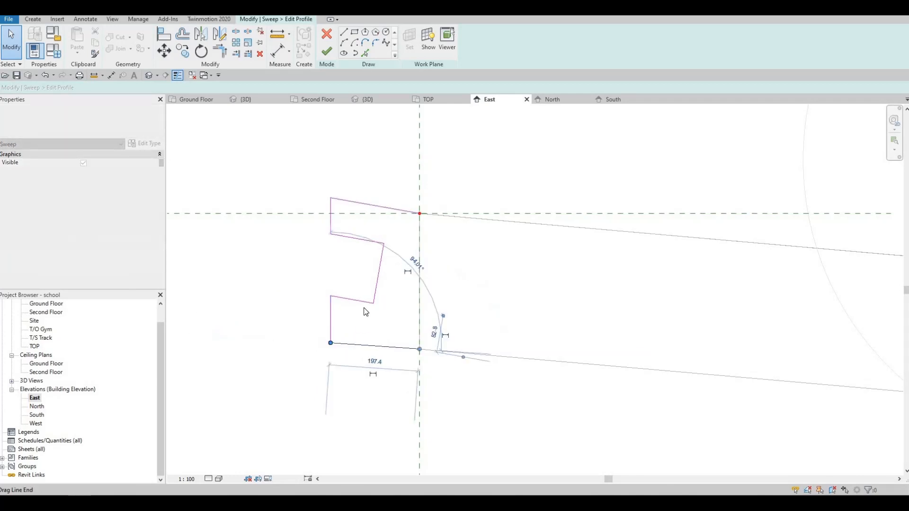
left_click_drag(366, 311, 363, 304)
scroll(363, 304, "down", 3)
scroll(351, 300, "up", 2)
- Lower the outer end of the lower lip's top line, flattening it to roughly follow the roof slope, with the lip's vertical edge still joined
left_click(333, 300)
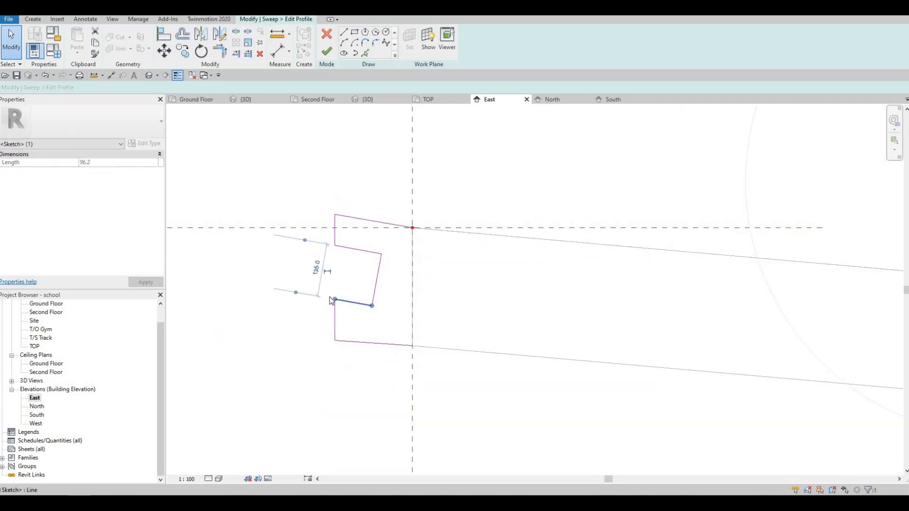
left_click_drag(335, 306, 335, 306)
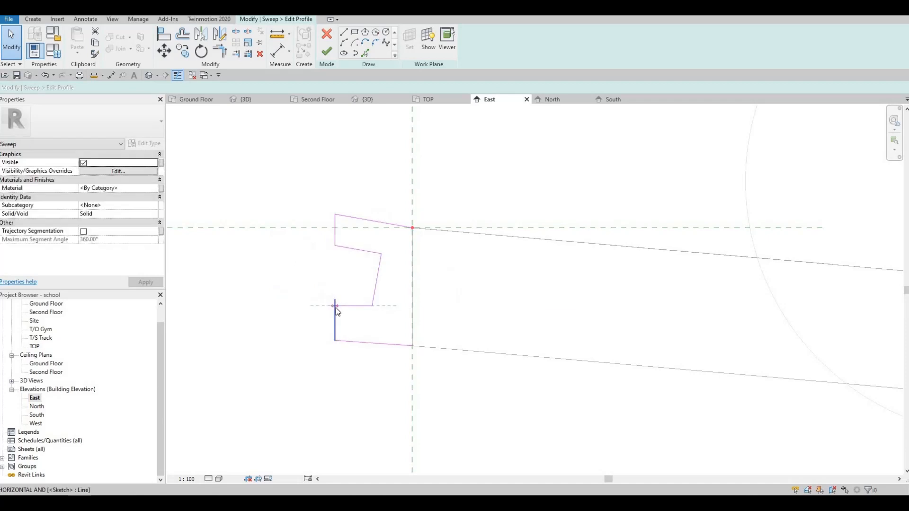
left_click(338, 306)
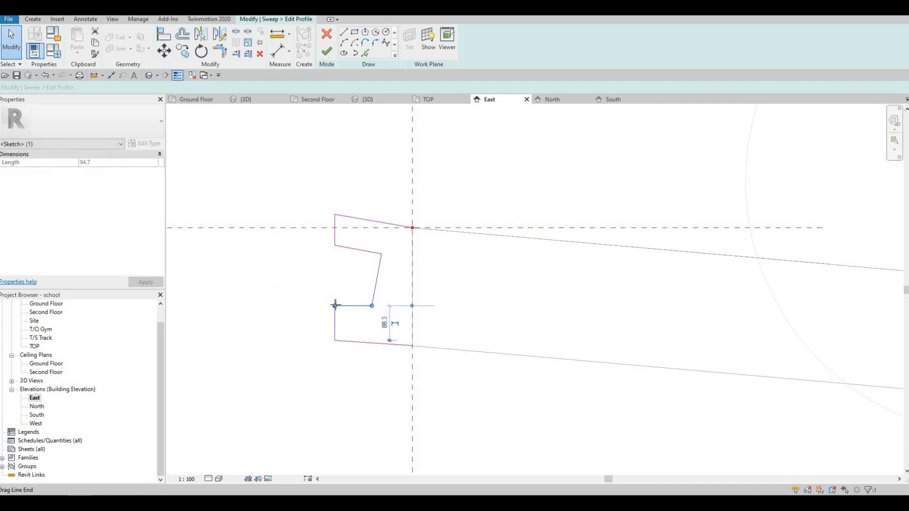
left_click_drag(335, 301, 335, 302)
left_click(389, 279)
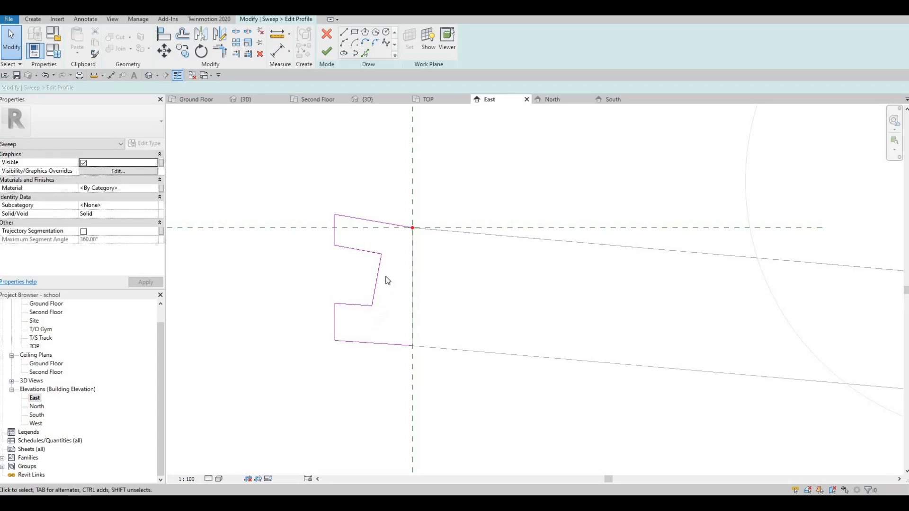
- Shift the profile's slanted web about 30 mm inward toward the roof
scroll(390, 278, "down", 2)
left_click(383, 274)
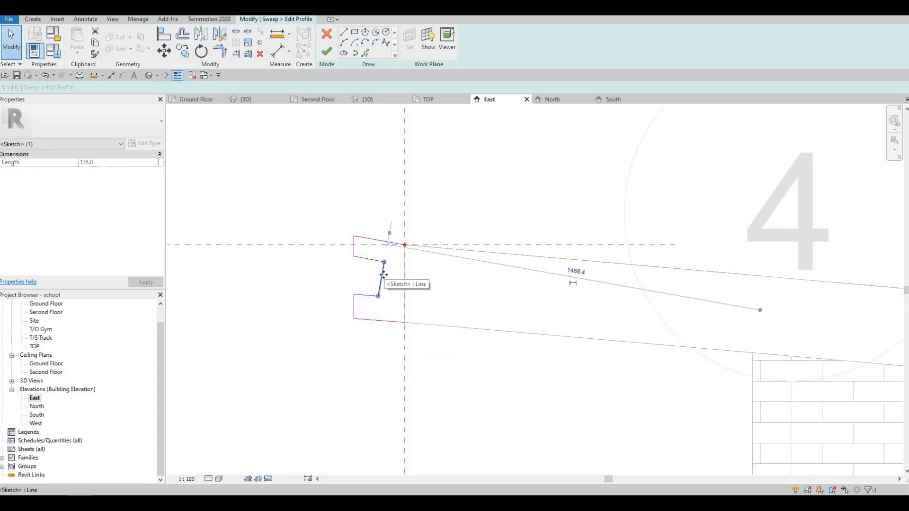
left_click_drag(383, 275, 391, 276)
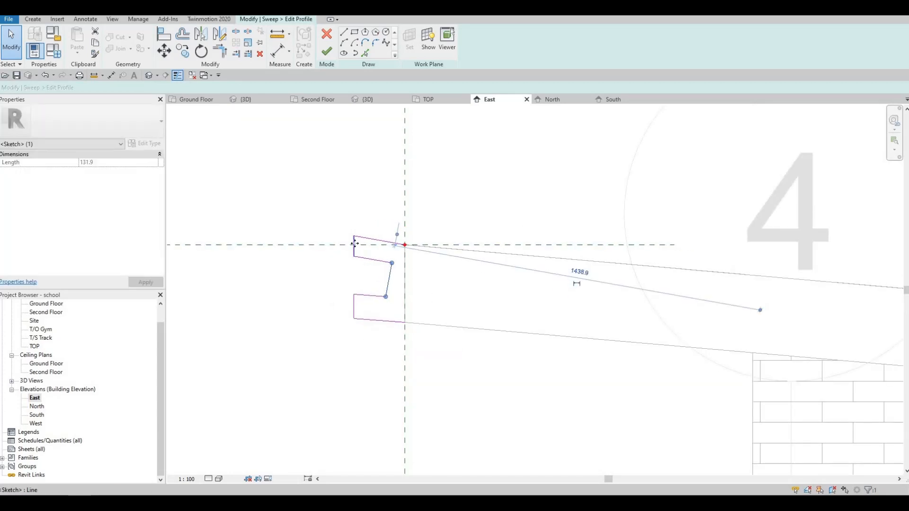
- Move the upper lip's outer vertical edge farther from the roof so the upper lip projects past the lower one
left_click(355, 243)
key("Left")
key("Left")
key("Left")
key("Left")
key("Left")
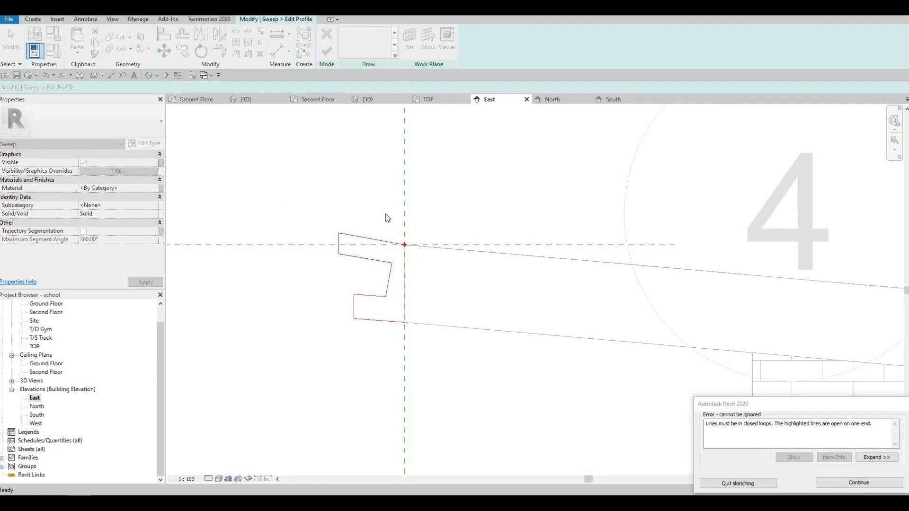
- Close the profile loop with a vertical line from the roof's top corner to its bottom corner
key("Return")
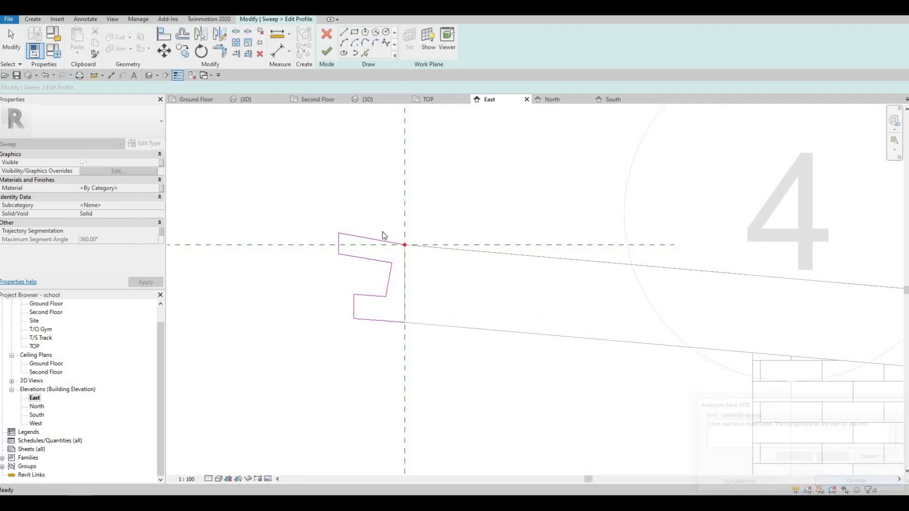
scroll(384, 243, "up", 1)
key("l")
key("i")
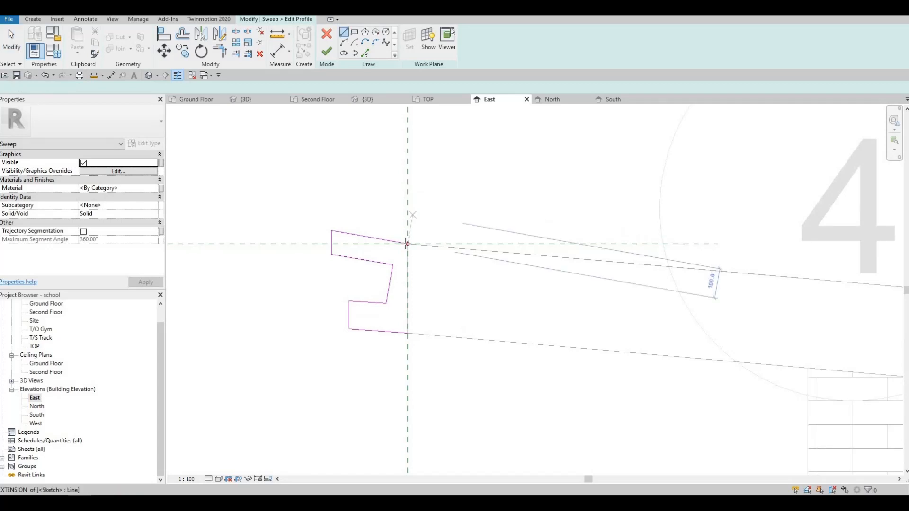
left_click(407, 243)
left_click(406, 334)
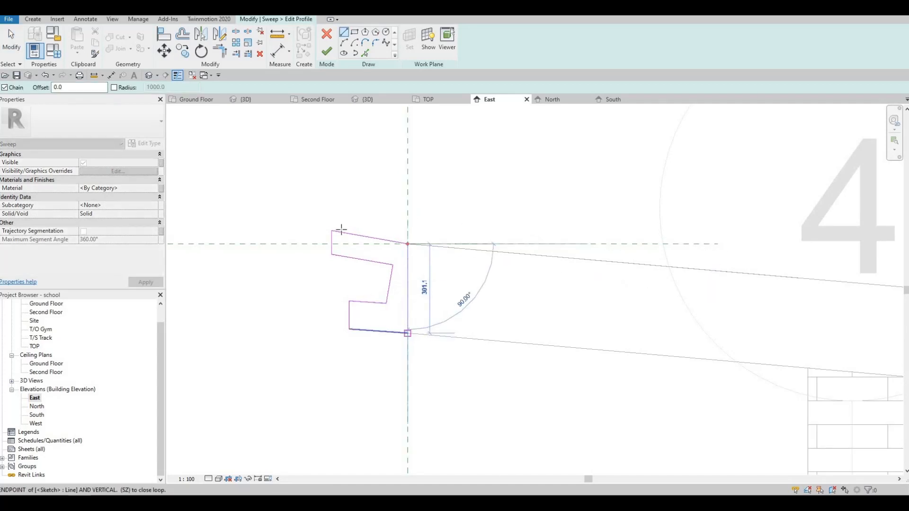
- Assign the material Metal - Bronze, Light Brush to the sweep, finish the profile and the in-place model, and open the 3D view
left_click(152, 190)
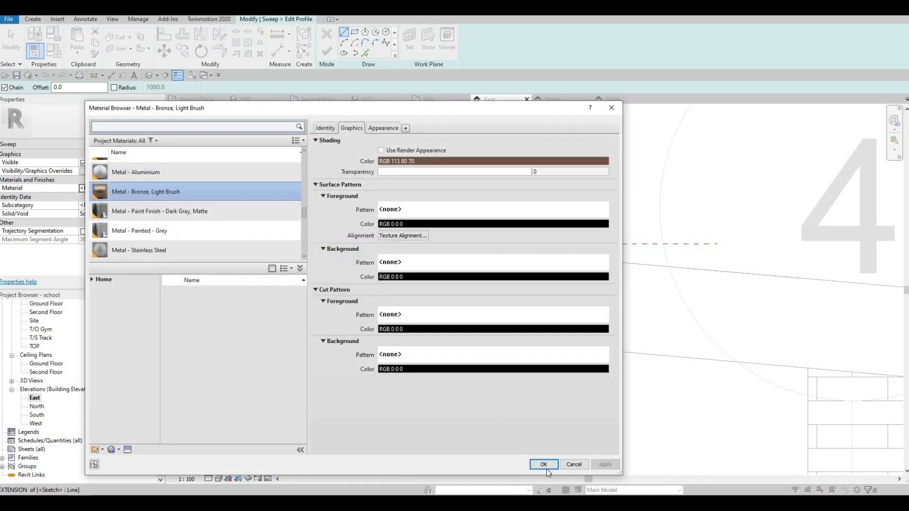
left_click(543, 464)
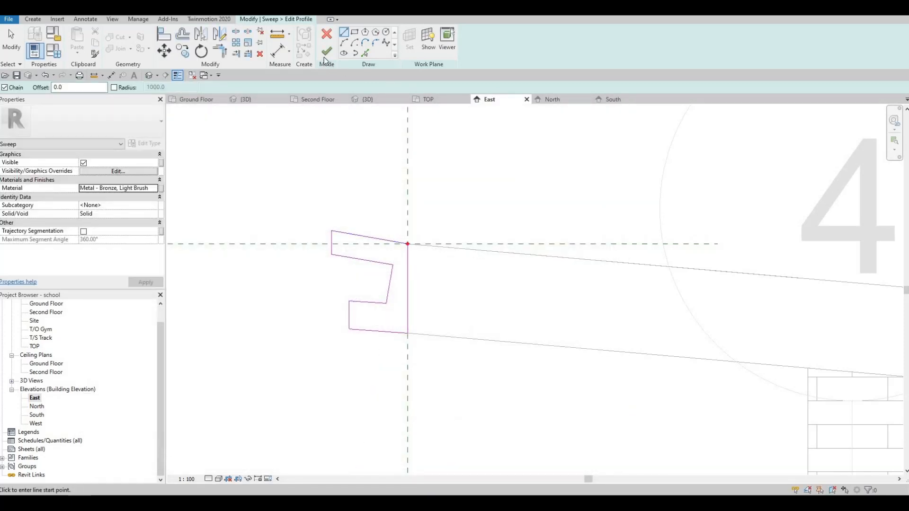
left_click(326, 52)
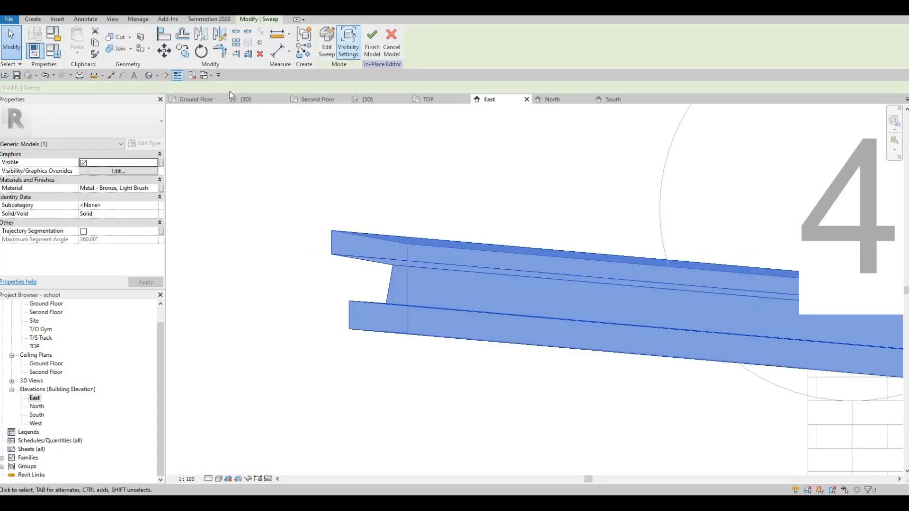
left_click(372, 43)
left_click(149, 75)
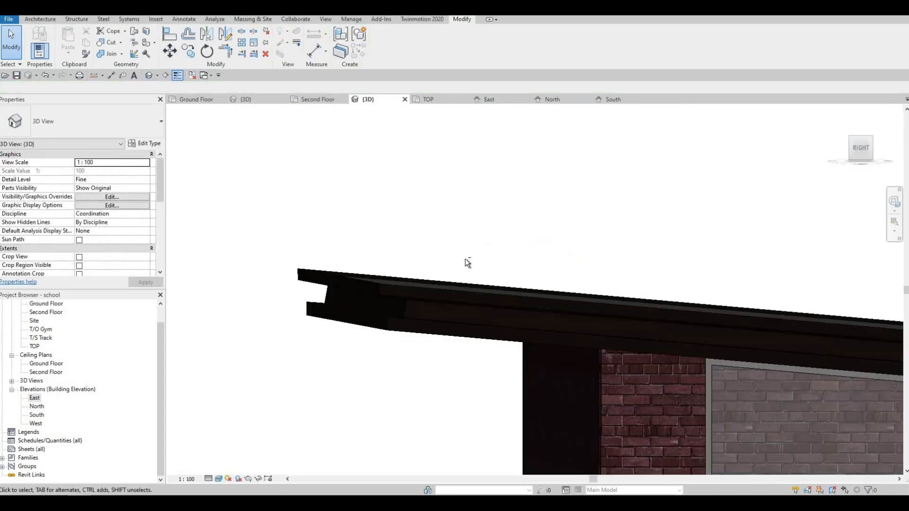
- Start a new in-place model in the Generic Models category for the lower skylit roof, accepting the default name
middle_click_drag(467, 262, 674, 231, "shift")
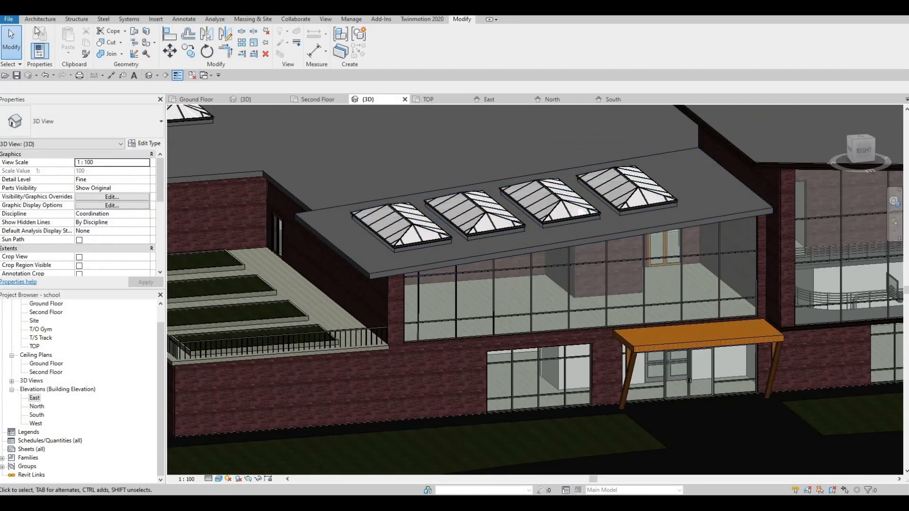
middle_click_drag(437, 261, 710, 276, "shift")
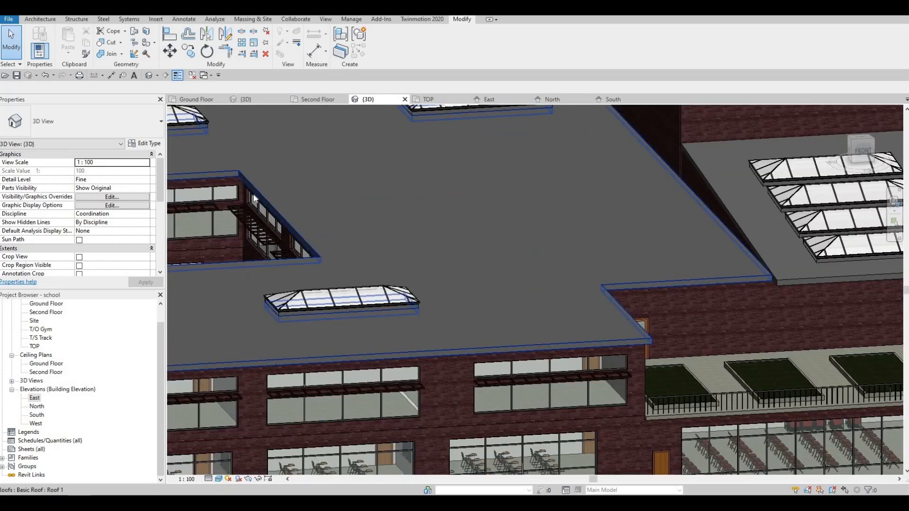
middle_click_drag(552, 280, 457, 196, "shift")
mouse_move(308, 203)
middle_mouse_down()
mouse_move(455, 191)
mouse_move(218, 328)
mouse_move(334, 276)
mouse_move(346, 217)
mouse_move(314, 283)
mouse_move(424, 234)
mouse_move(303, 203)
middle_mouse_up()
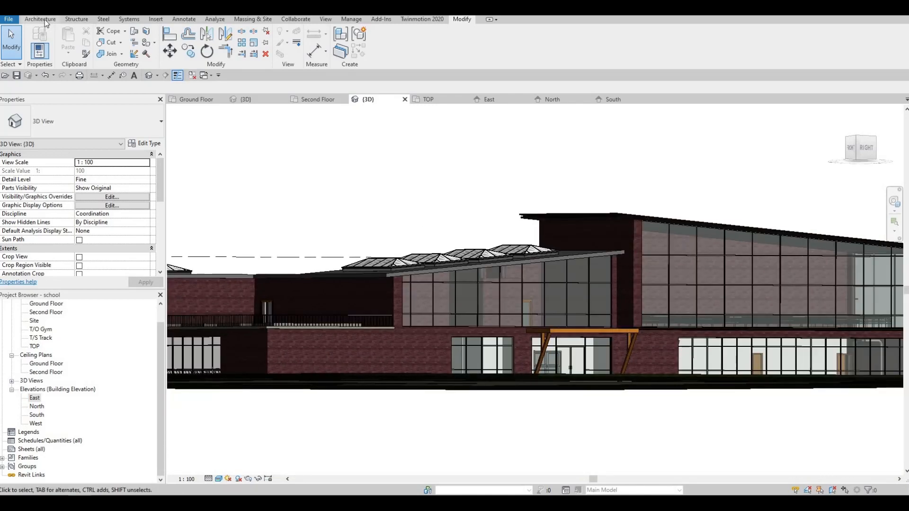
left_click(110, 52)
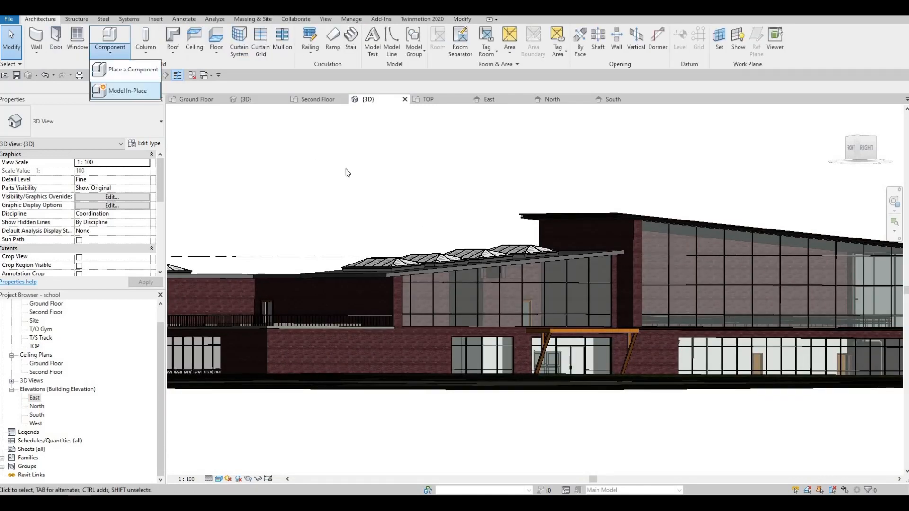
left_click(121, 88)
scroll(434, 239, "down", 1)
scroll(434, 239, "down", 2)
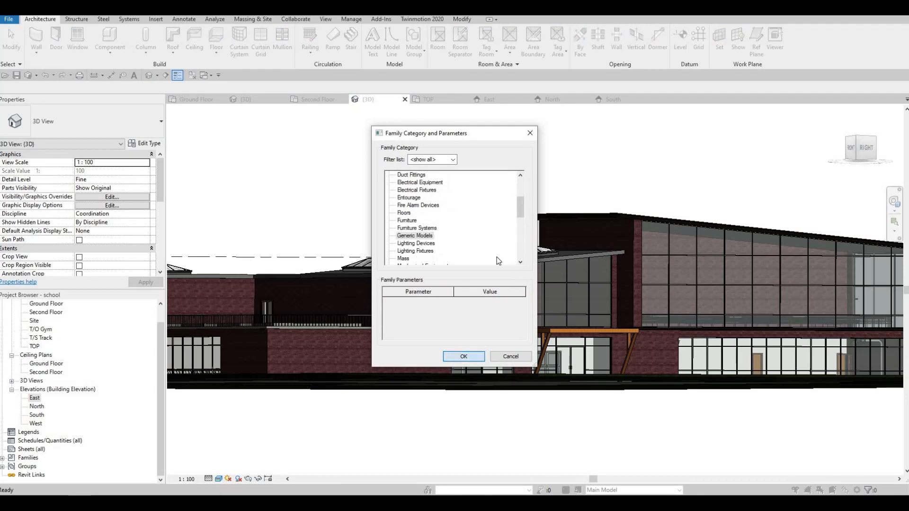
left_click(463, 356)
left_click(455, 269)
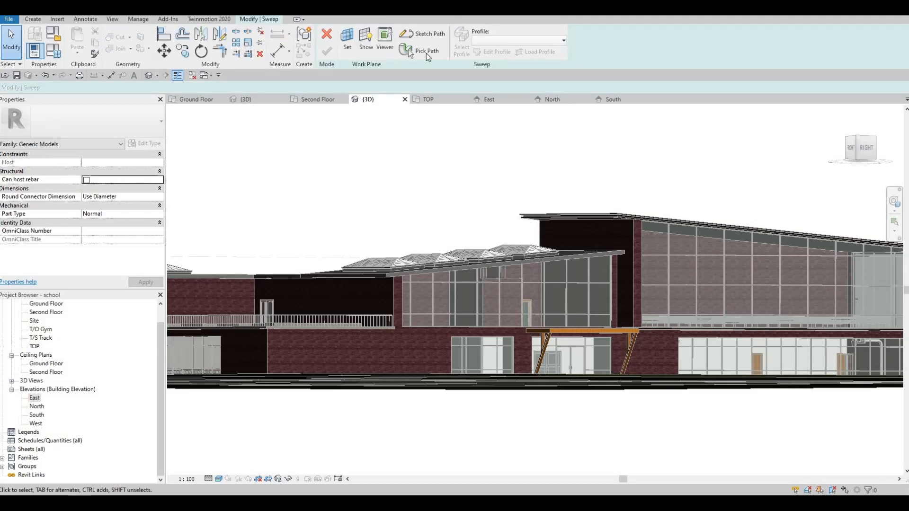
- Pick the top edges of the skylit roof's glazed front, terrace end and long back side as the sweep path, and finish the path
left_click(421, 51)
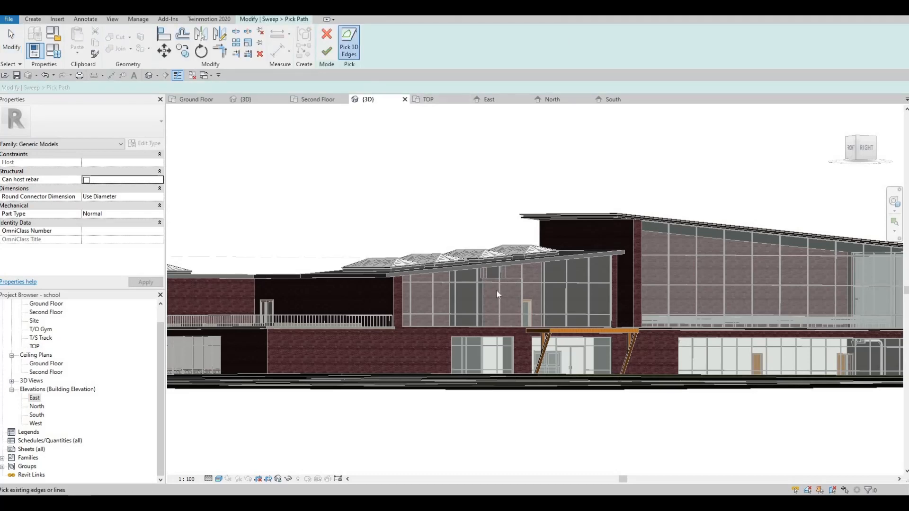
middle_click_drag(496, 291, 507, 291, "shift")
scroll(507, 290, "up", 2)
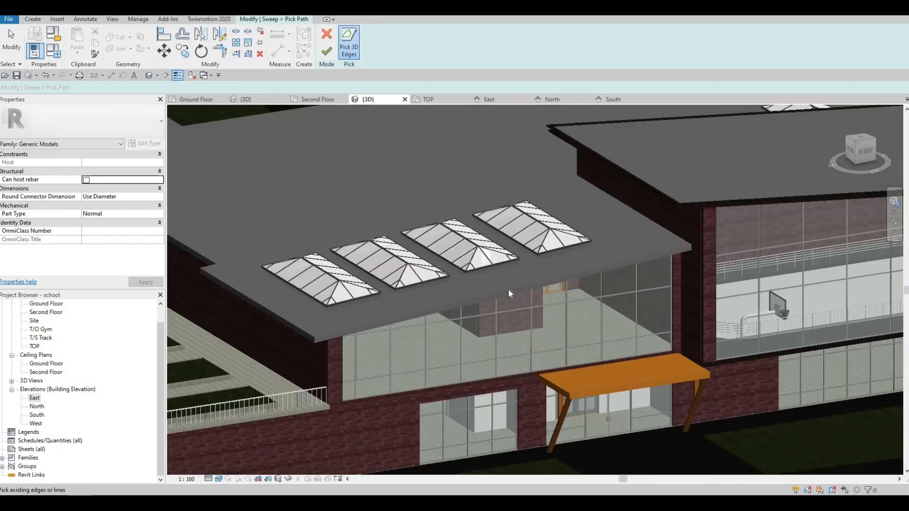
left_click(290, 322)
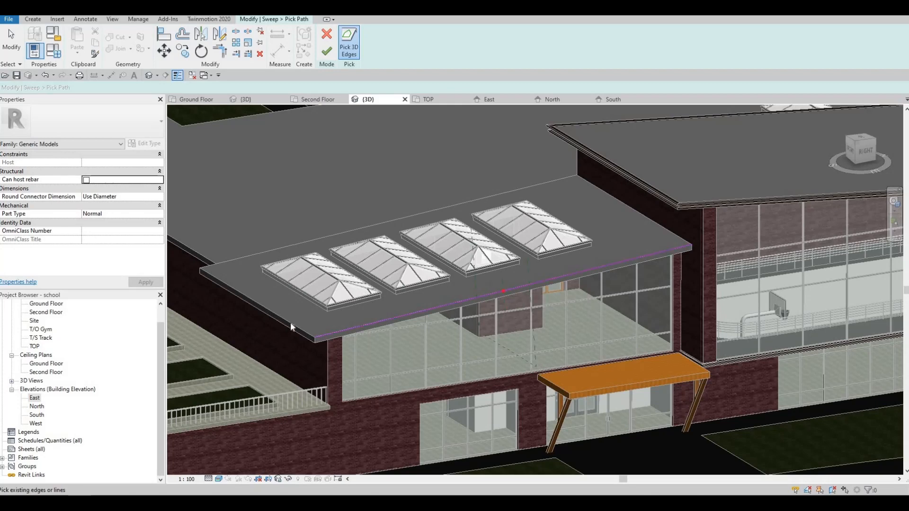
middle_click_drag(254, 261, 377, 306)
scroll(377, 306, "up", 2)
left_click(377, 306)
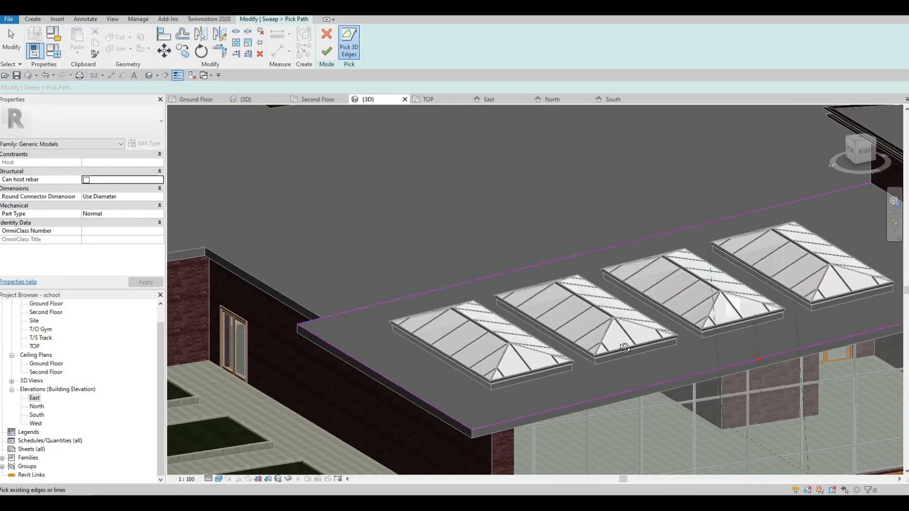
middle_click_drag(624, 348, 350, 189, "shift")
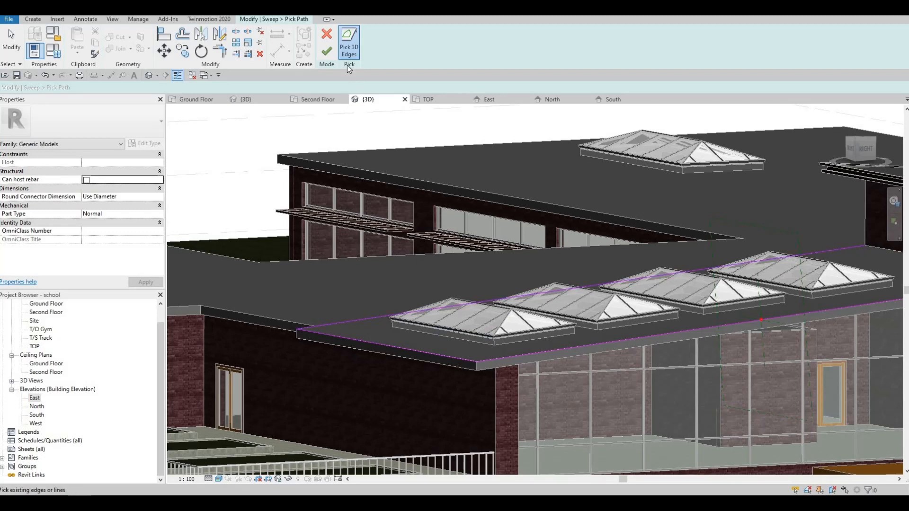
left_click(327, 51)
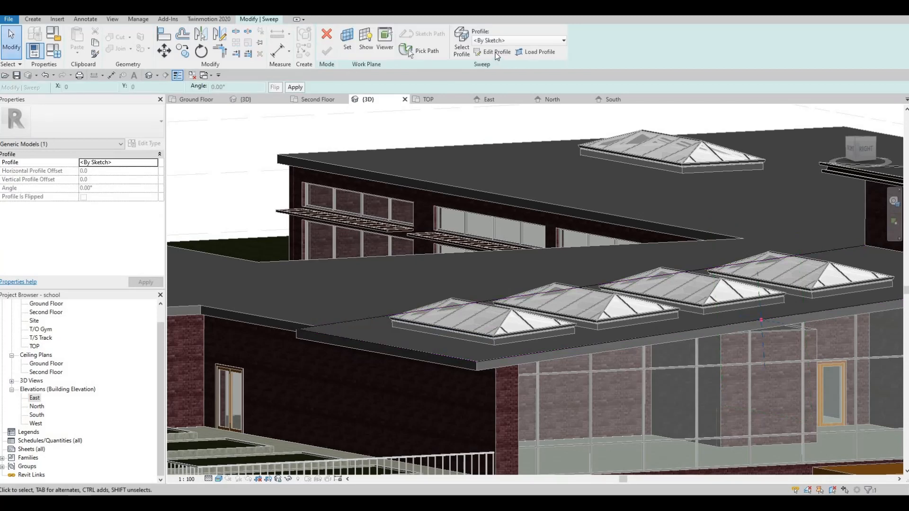
- Open the skylit roof sweep's profile for sketching in the East elevation
left_click(496, 52)
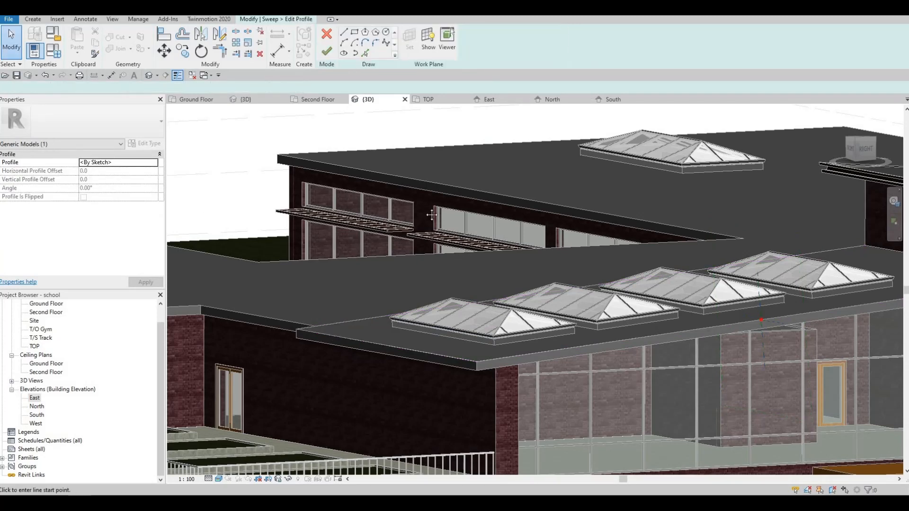
middle_click_drag(482, 348, 442, 295)
middle_click_drag(547, 300, 506, 234, "shift")
scroll(505, 235, "up", 4)
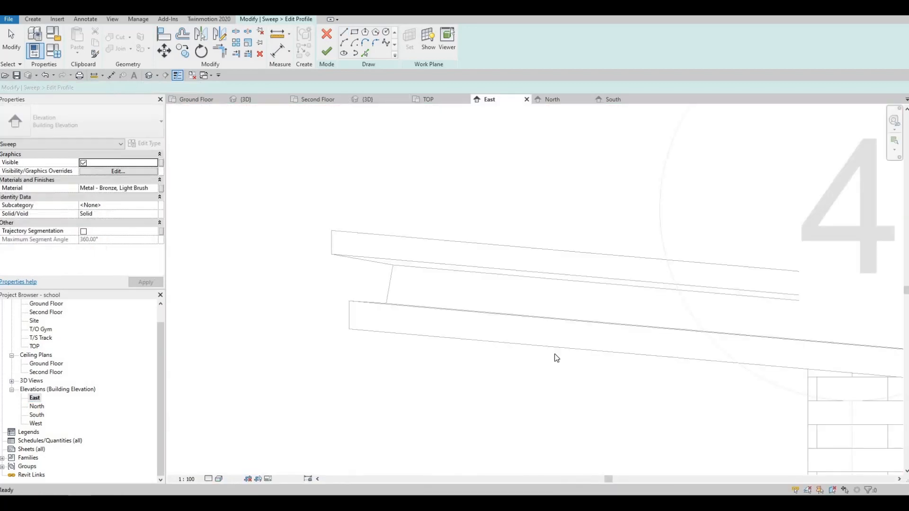
- Open the South elevation to sketch the skylit roof's sweep profile at the reference point on the roof edge
scroll(511, 352, "down", 4)
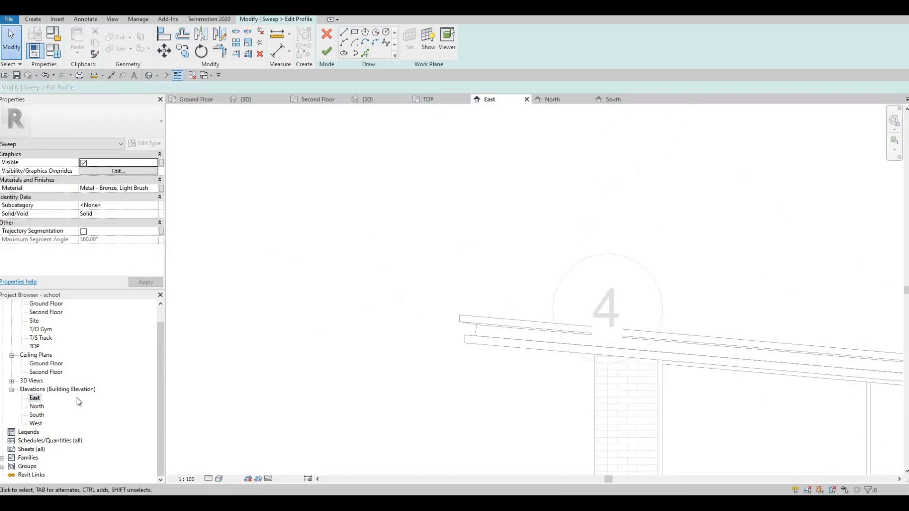
double_click(37, 406)
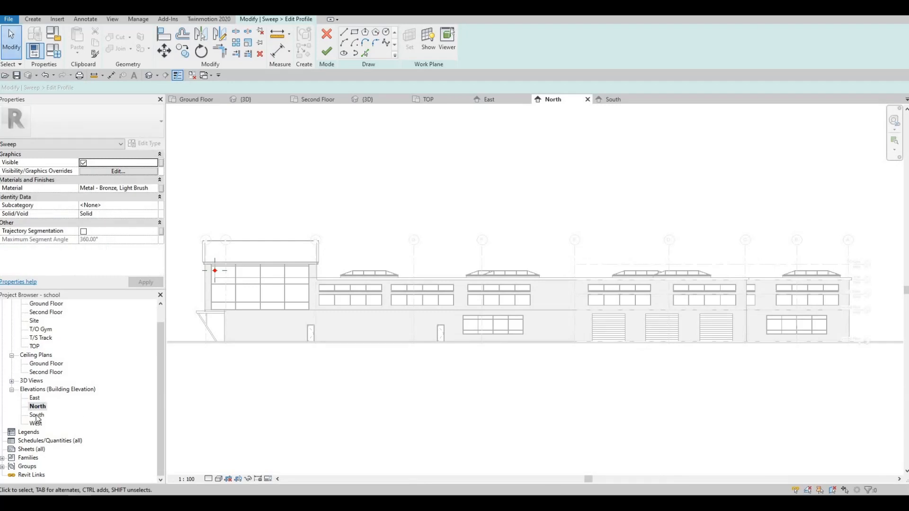
double_click(37, 415)
scroll(406, 320, "down", 4)
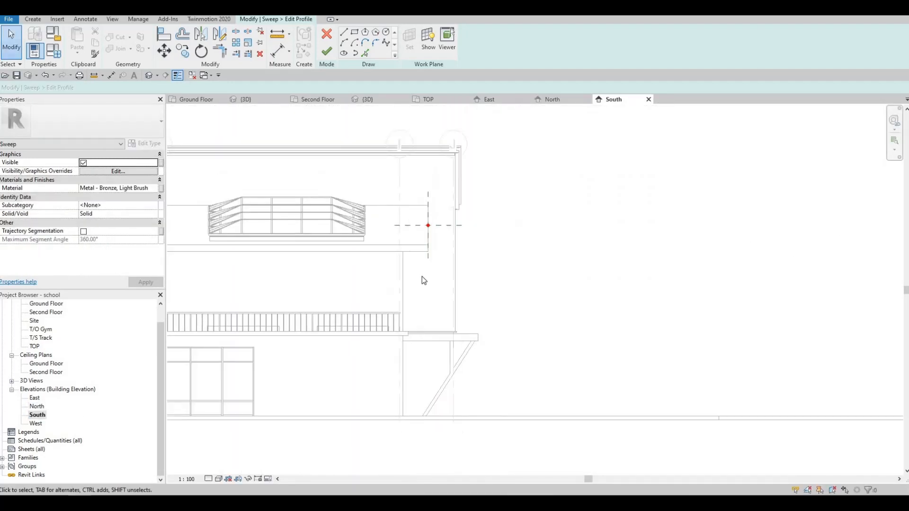
middle_click_drag(430, 235, 421, 273)
scroll(420, 273, "up", 5)
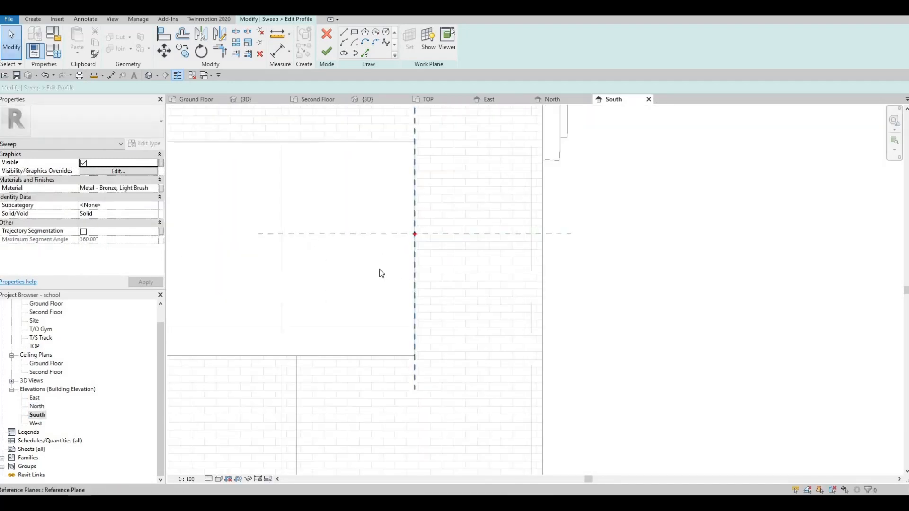
middle_click_drag(321, 140, 312, 141)
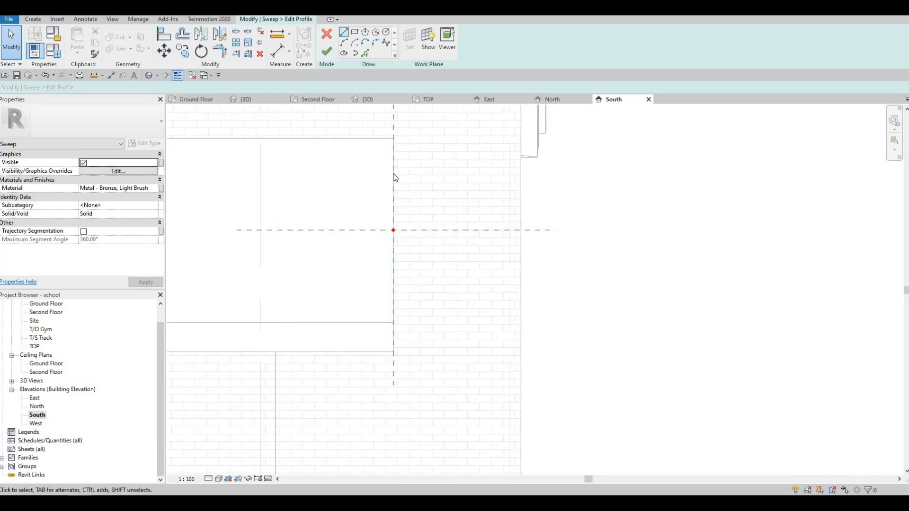
scroll(395, 180, "down", 2)
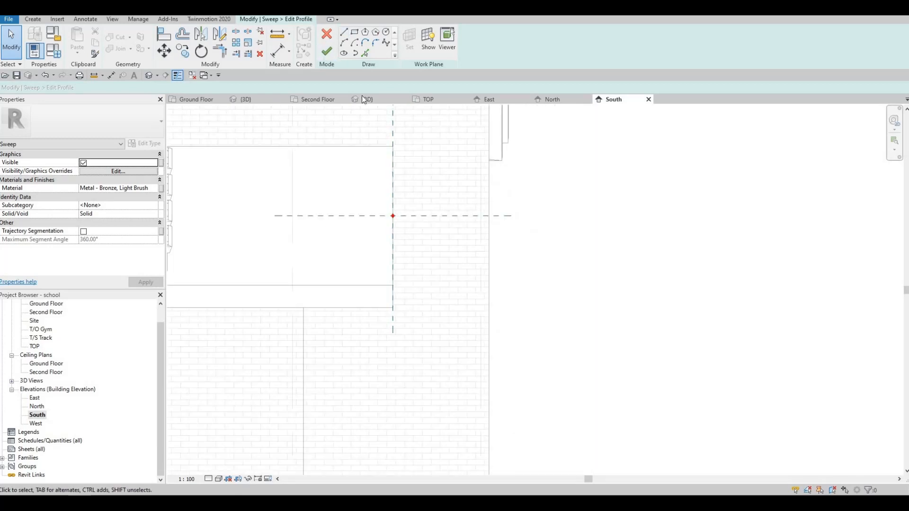
- Draw the profile's vertical line 200 mm straight down from the sweep's reference point along the roof edge
left_click(392, 216)
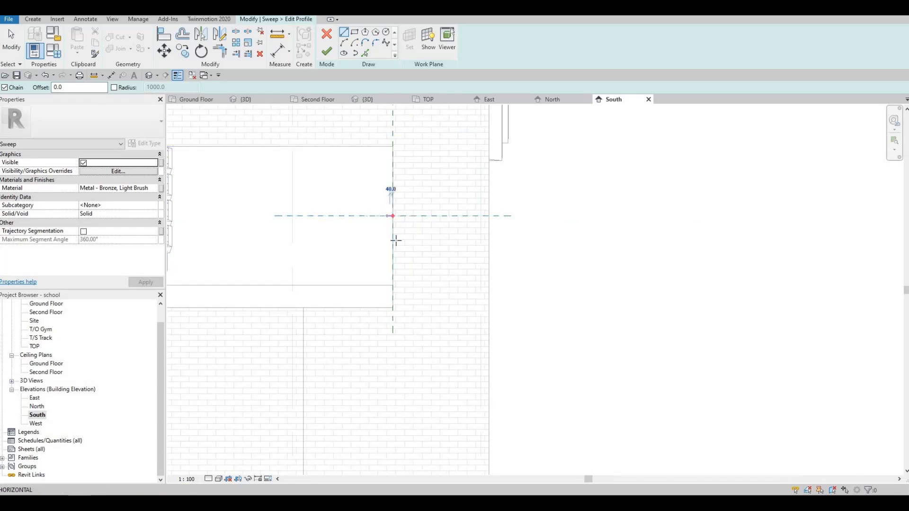
type("20")
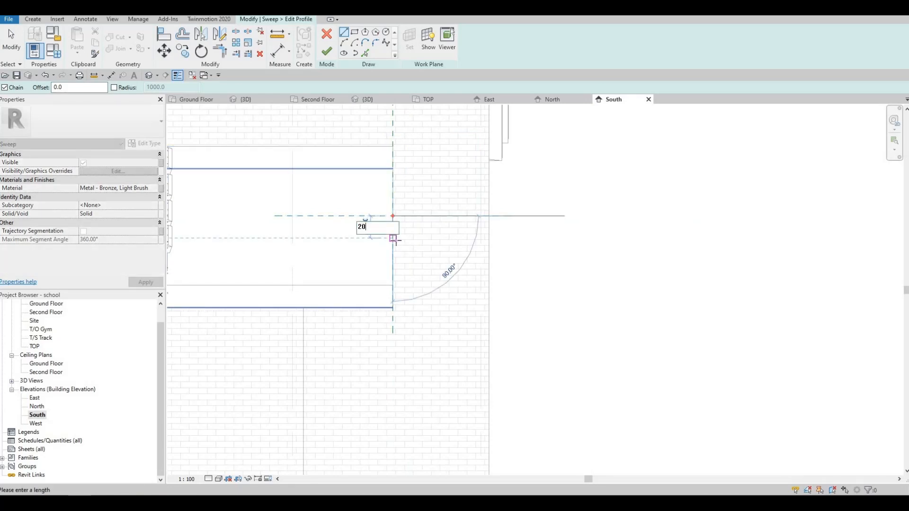
key("Return")
key("Escape")
key("Escape")
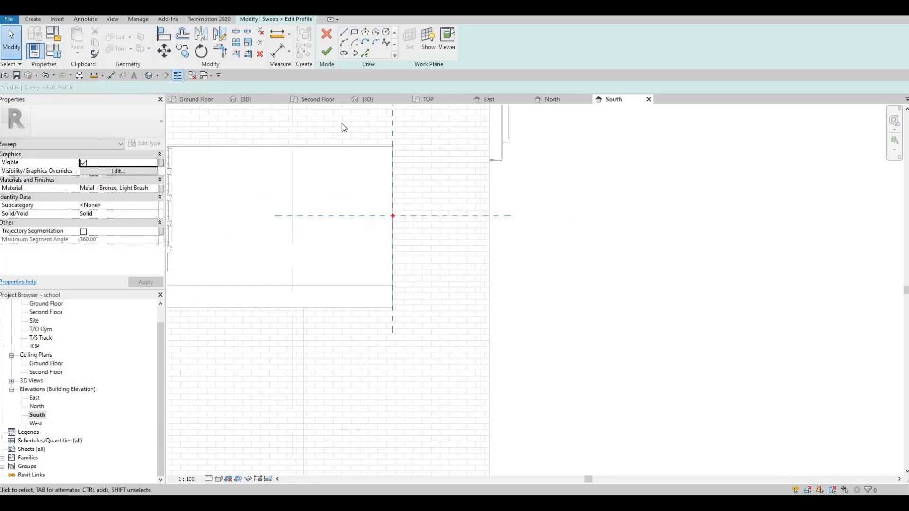
- Draw short outward horizontal lines about 80 mm long from the upper and lower ends of the profile's vertical line
key("l")
key("i")
scroll(396, 216, "up", 2)
left_click(394, 216)
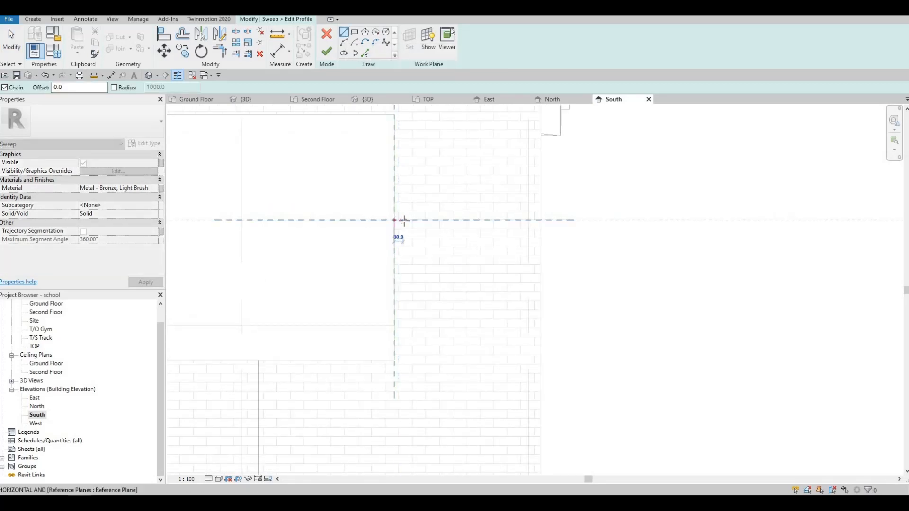
left_click(394, 243)
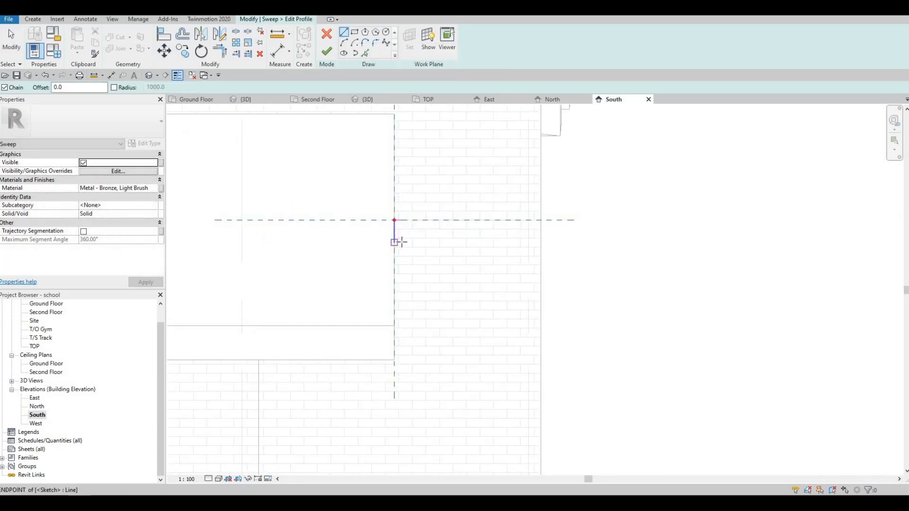
left_click(402, 243)
key("Escape")
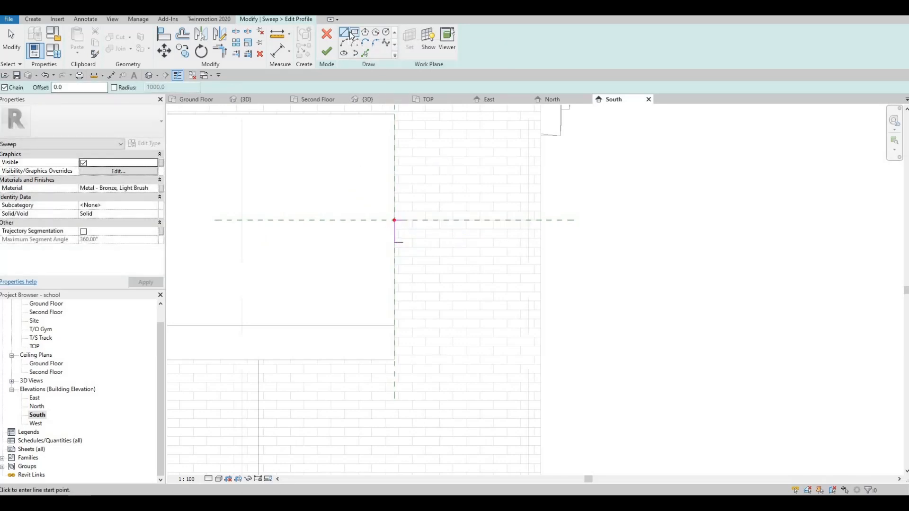
- Close the profile with a stepped outer outline, forming 60 mm high upper and lower lips around a recess about 80 mm high
scroll(402, 265, "up", 3)
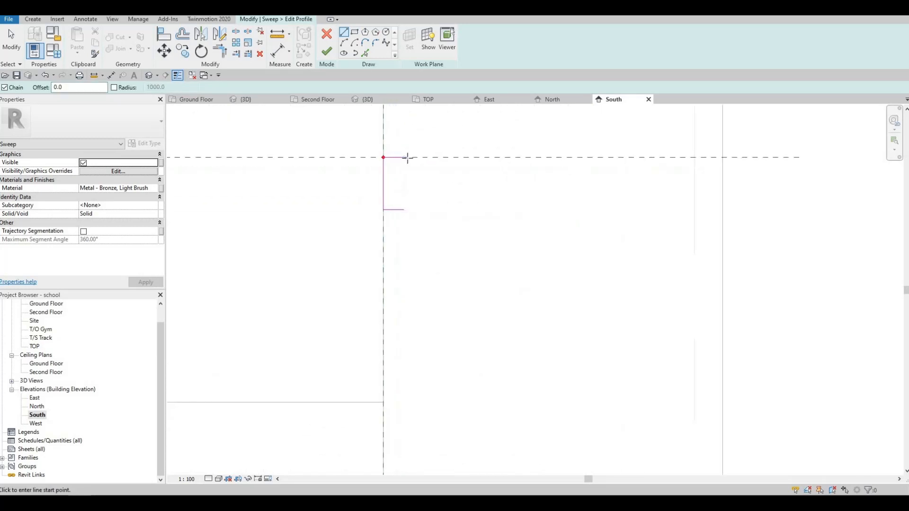
left_click(404, 157)
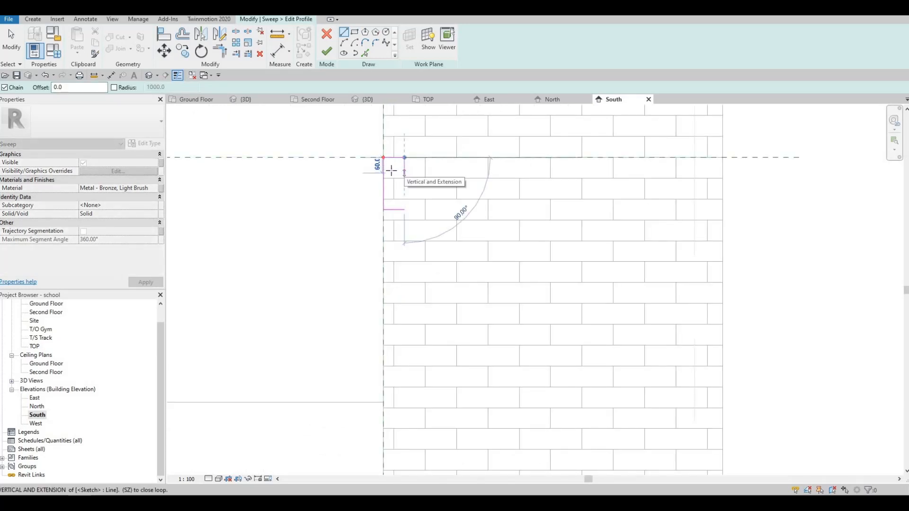
left_click(403, 172)
left_click(390, 172)
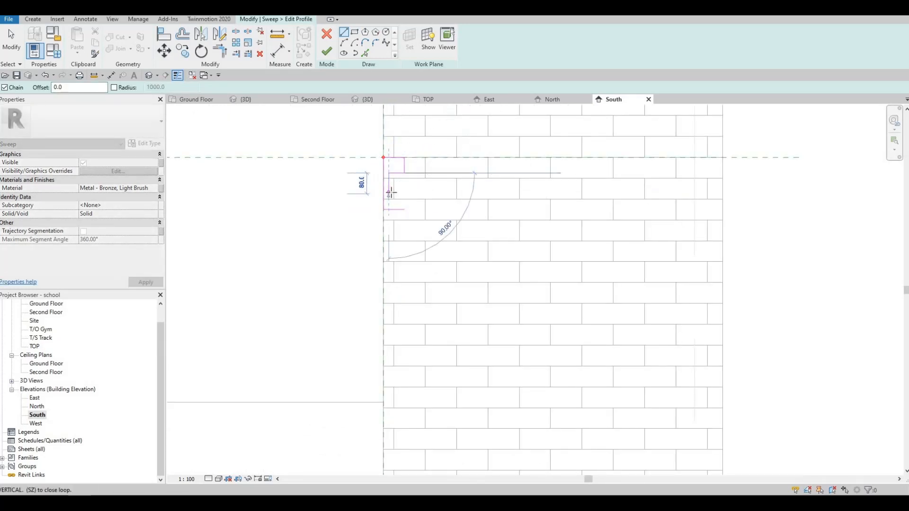
left_click(391, 193)
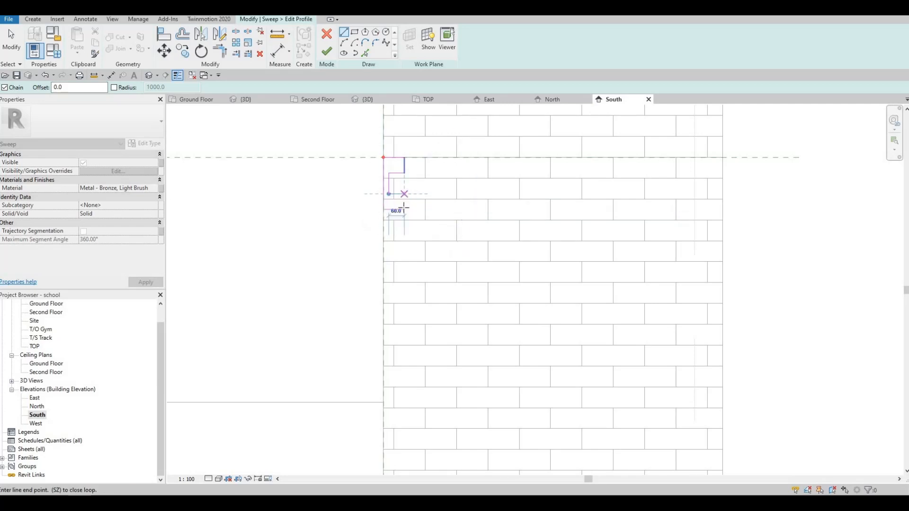
left_click(403, 194)
key("Escape")
key("Escape")
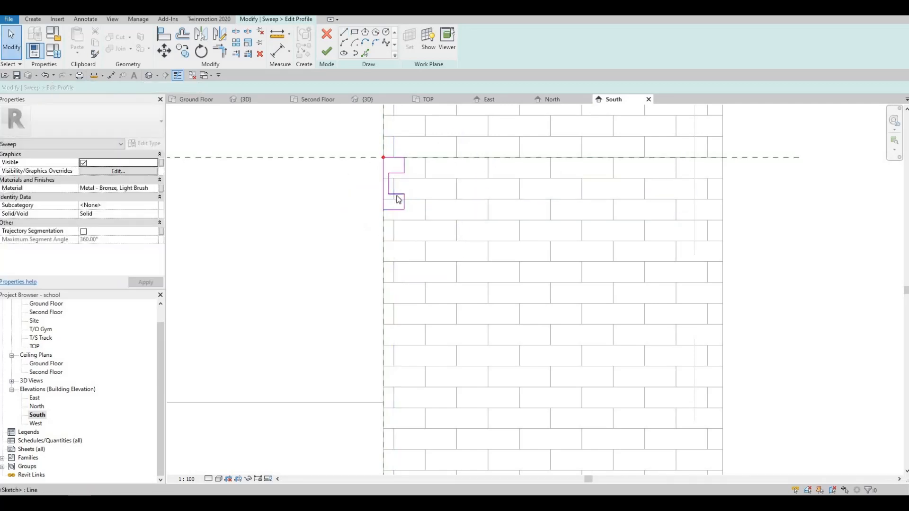
- Nudge the lower lip's upper edge down for a 100 mm recess and 40 mm lip, and shift the upper lip's outer edge outward
left_click(397, 194)
key("Down")
key("Down")
key("Down")
key("Down")
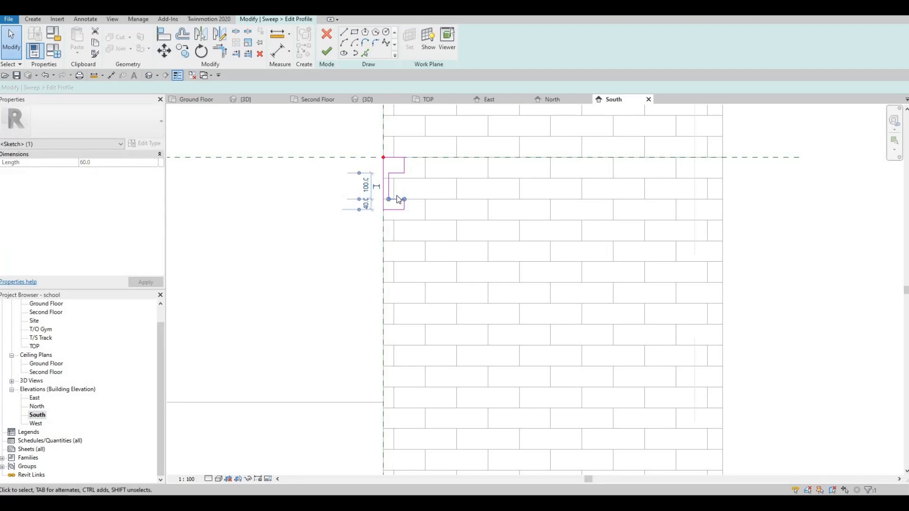
key("Escape")
left_click(404, 166)
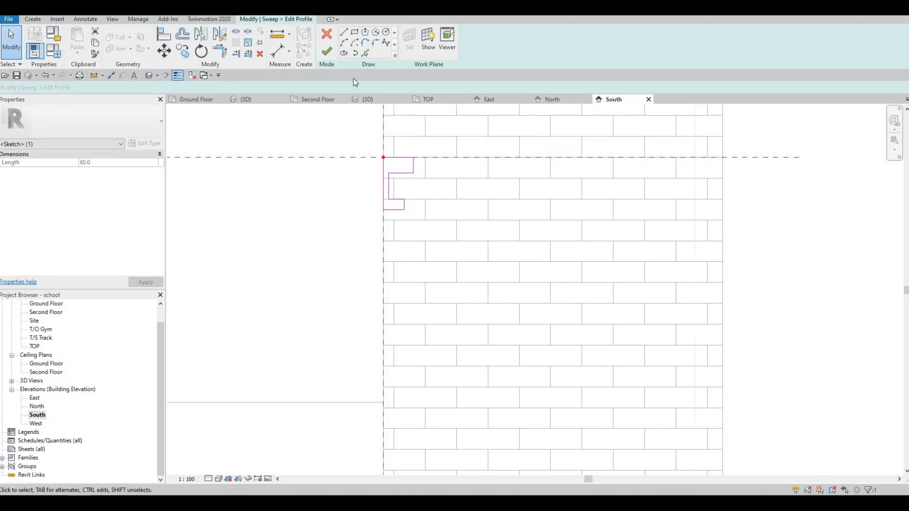
- Finish the profile sketch, the sweep and the in-place model
left_click(326, 51)
left_click(328, 57)
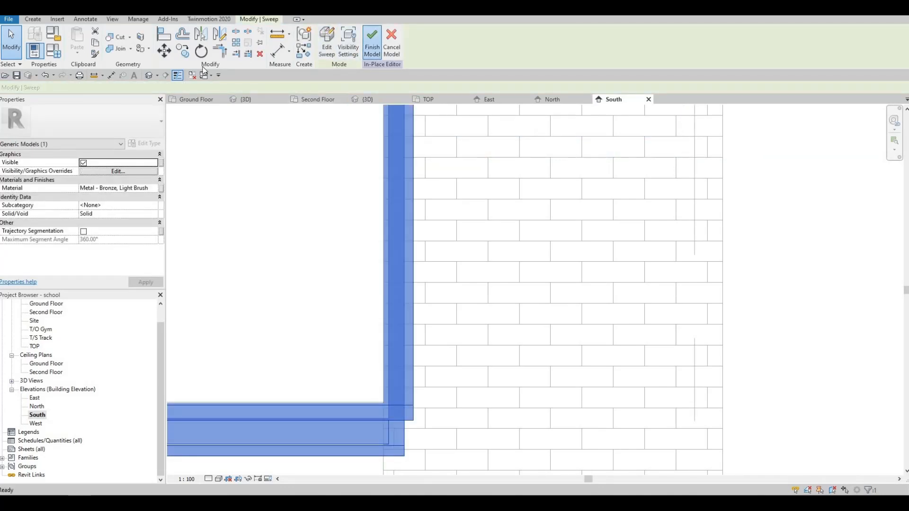
left_click(371, 45)
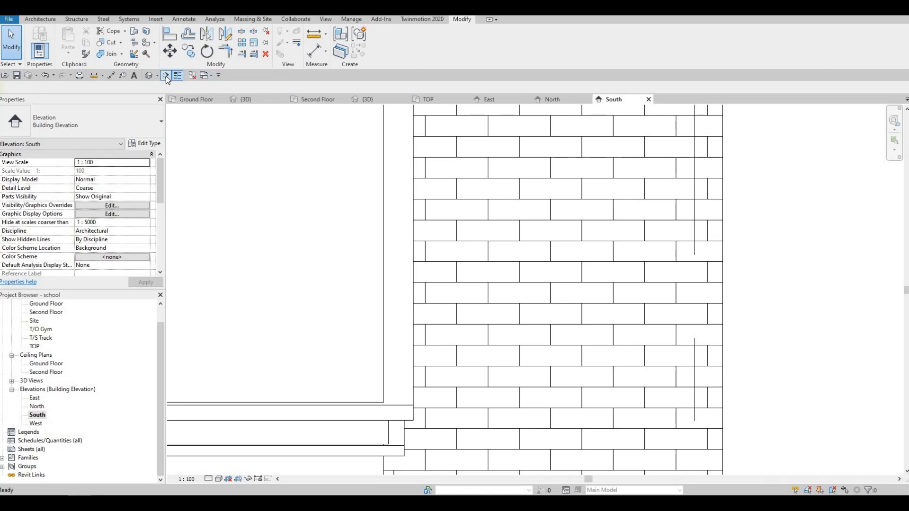
left_click(166, 76)
key("Escape")
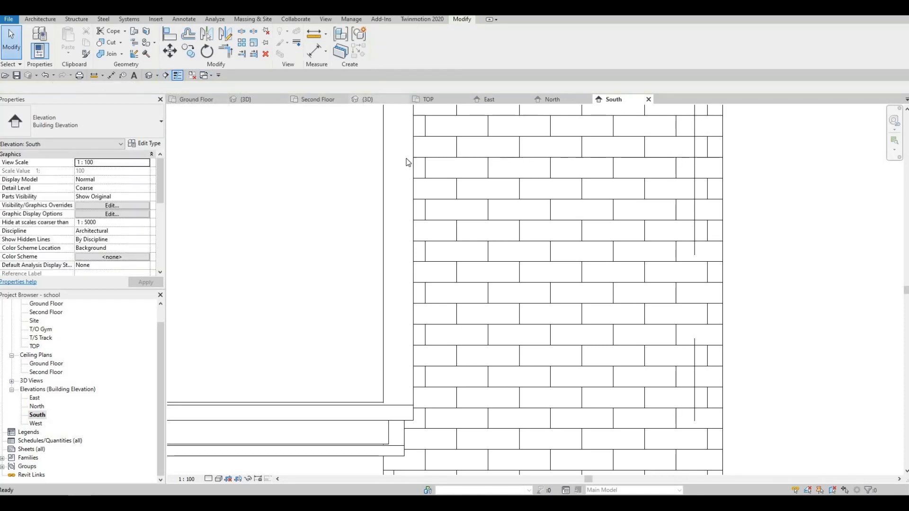
left_click(395, 149)
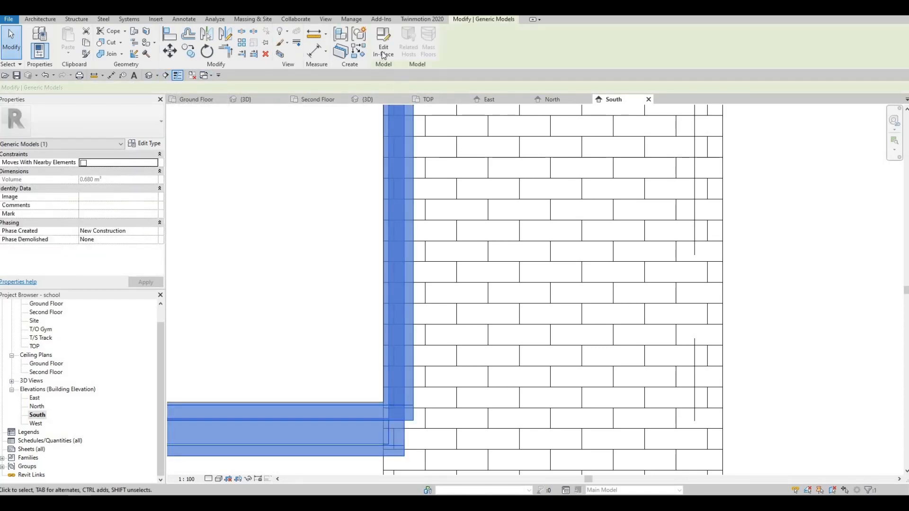
double_click(413, 151)
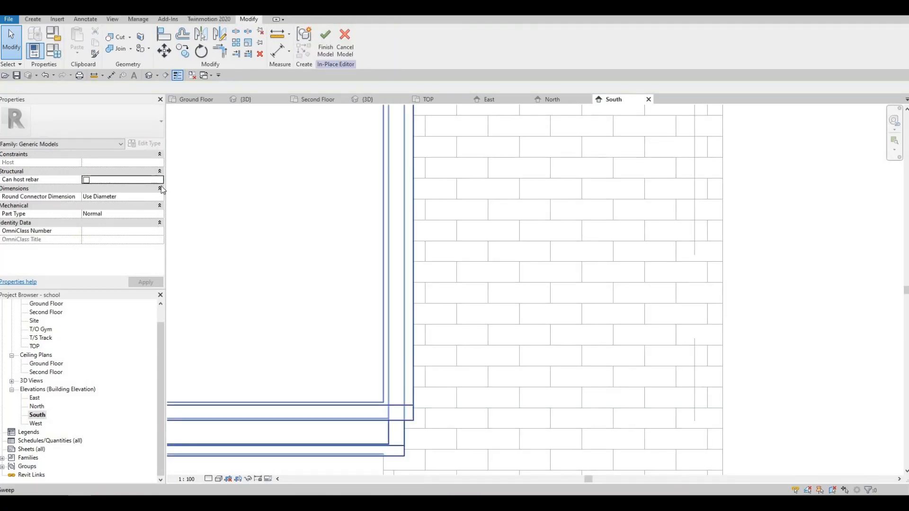
left_click(410, 149)
key("Escape")
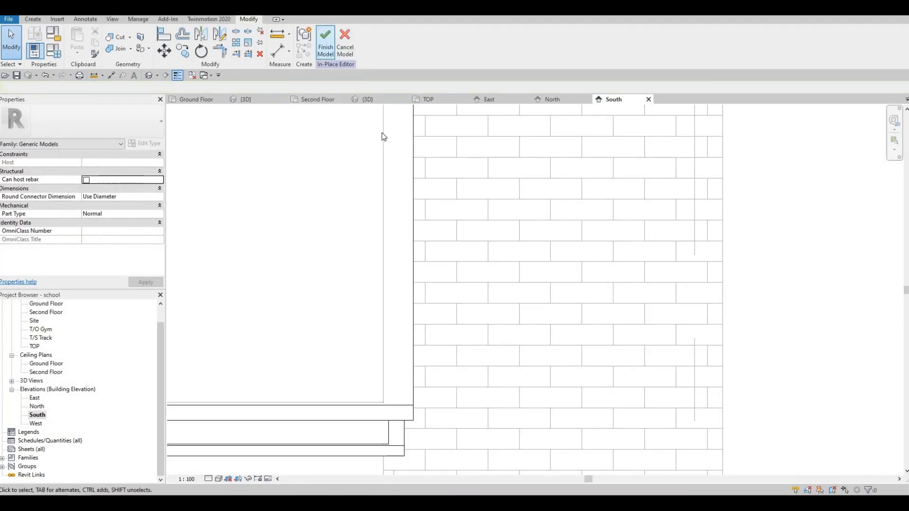
left_click(326, 42)
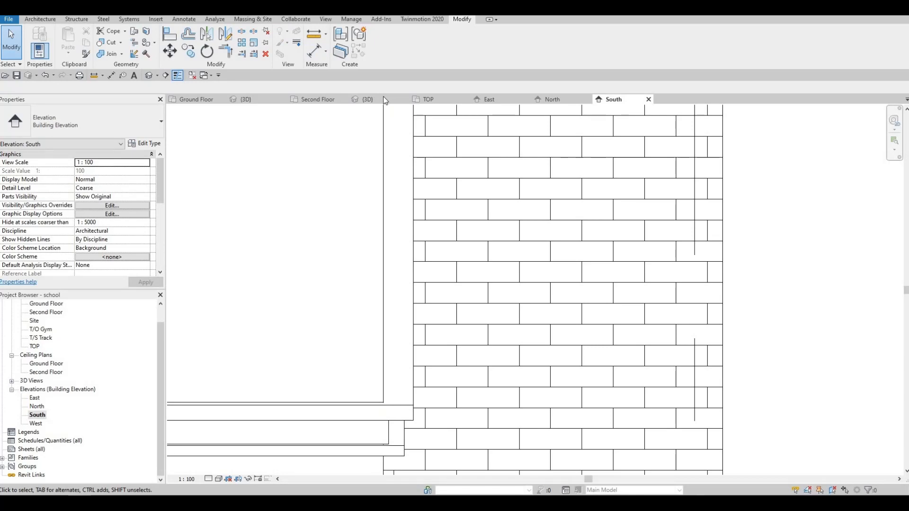
- Inspect the new bronze fascia in the 3D view along the skylit roof's edges and at its outer corner
key("ctrl+Tab")
middle_click_drag(413, 235, 450, 149, "shift")
scroll(450, 151, "up", 4)
scroll(395, 198, "down", 2)
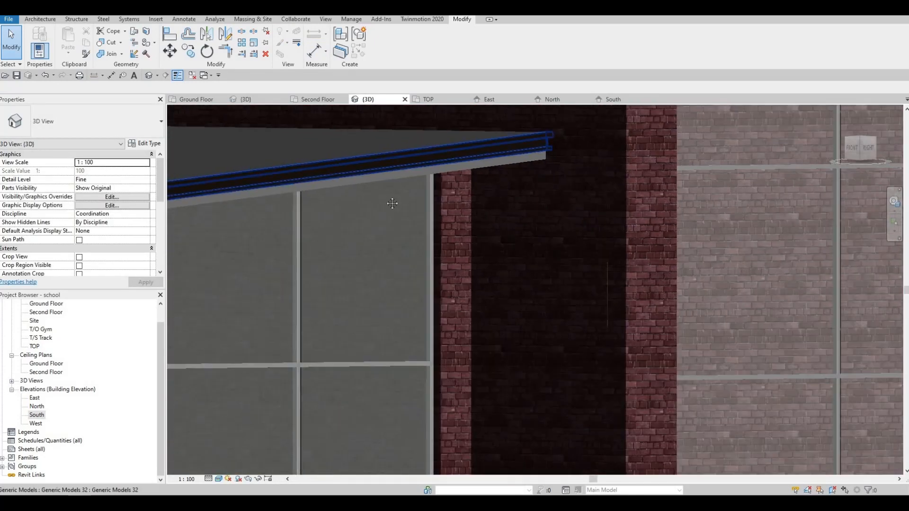
middle_click_drag(395, 199, 632, 185)
scroll(418, 197, "down", 3)
scroll(442, 197, "up", 4)
scroll(471, 219, "down", 2)
middle_click_drag(412, 153, 255, 195)
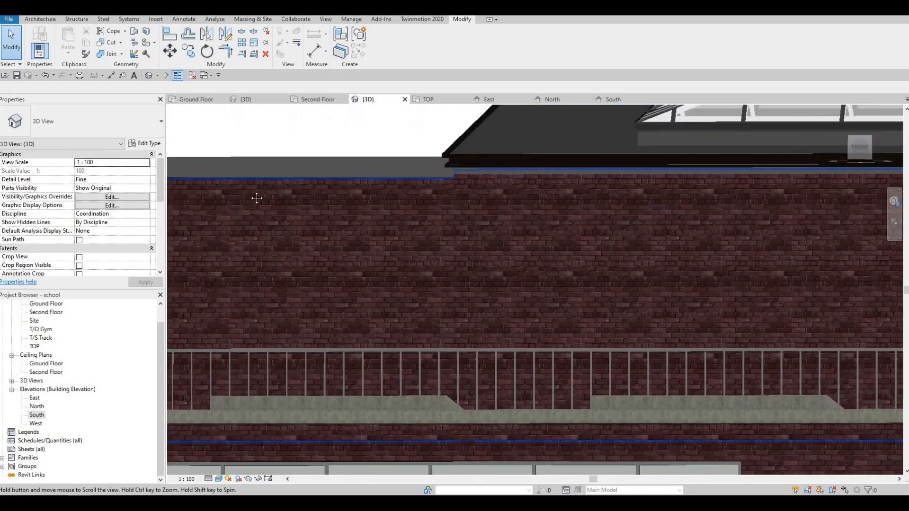
scroll(475, 215, "down", 1)
middle_click_drag(627, 238, 318, 231)
middle_click_drag(549, 229, 445, 165, "shift")
middle_click_drag(275, 171, 499, 179)
middle_click_drag(490, 237, 492, 313, "shift")
middle_click_drag(522, 149, 451, 223, "shift")
scroll(446, 200, "up", 4)
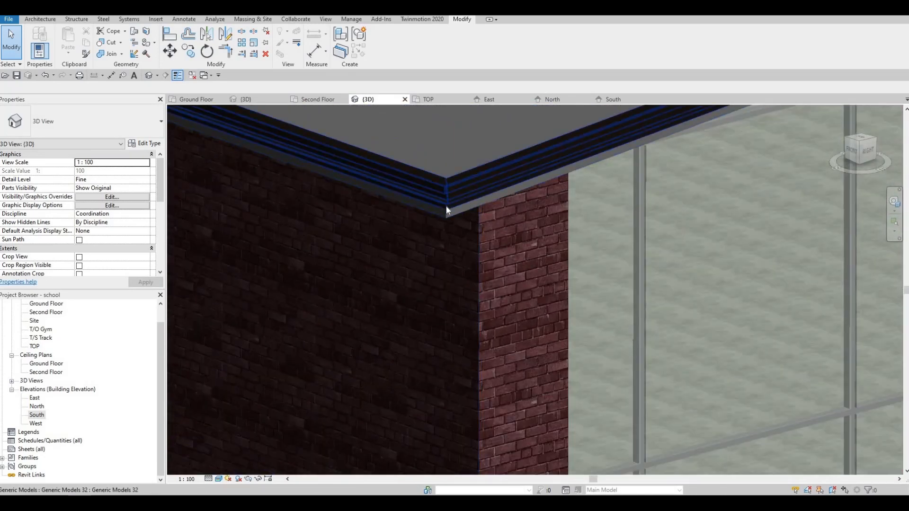
left_click(485, 181)
scroll(473, 191, "up", 2)
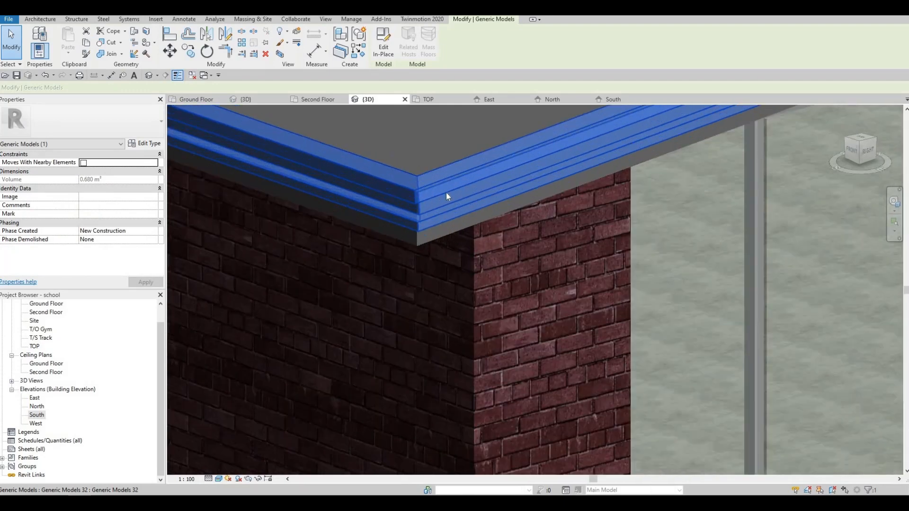
key("Escape")
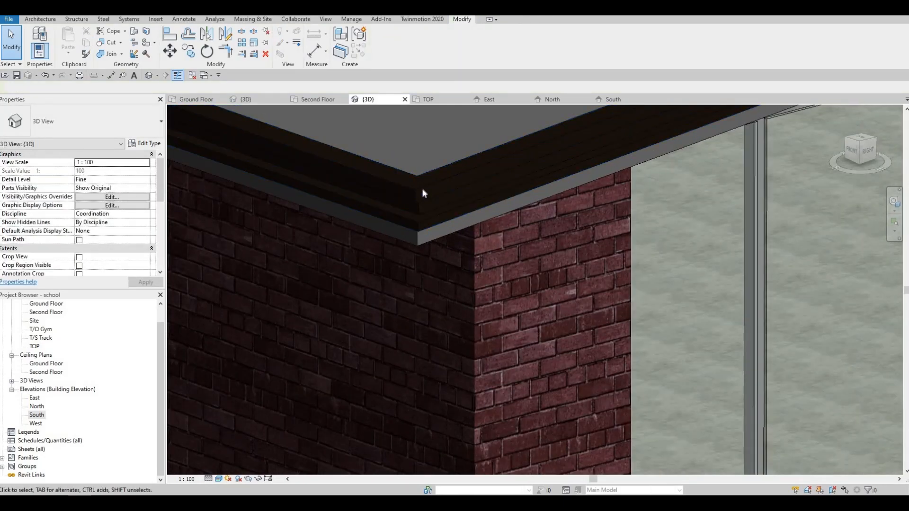
- Edit the skylit roof's fascia in place and reopen its sweep profile for sketching
left_click(422, 189)
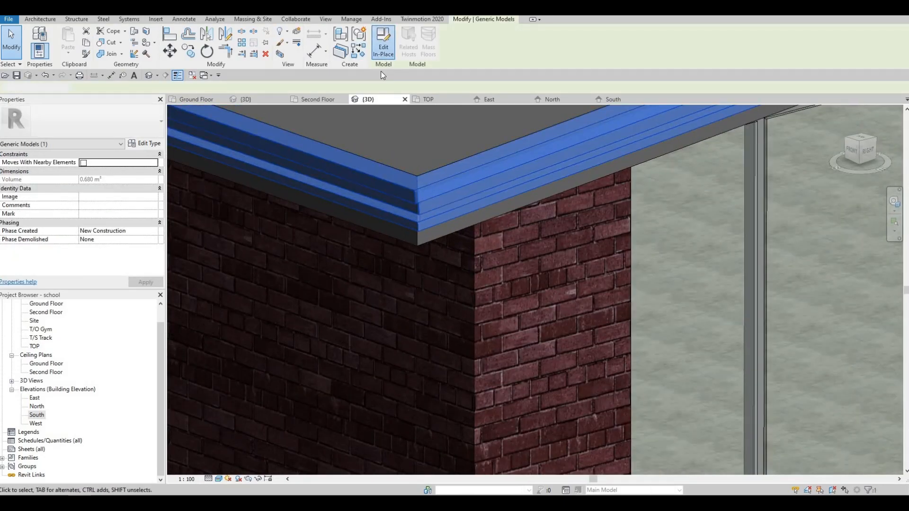
left_click(383, 50)
left_click(420, 183)
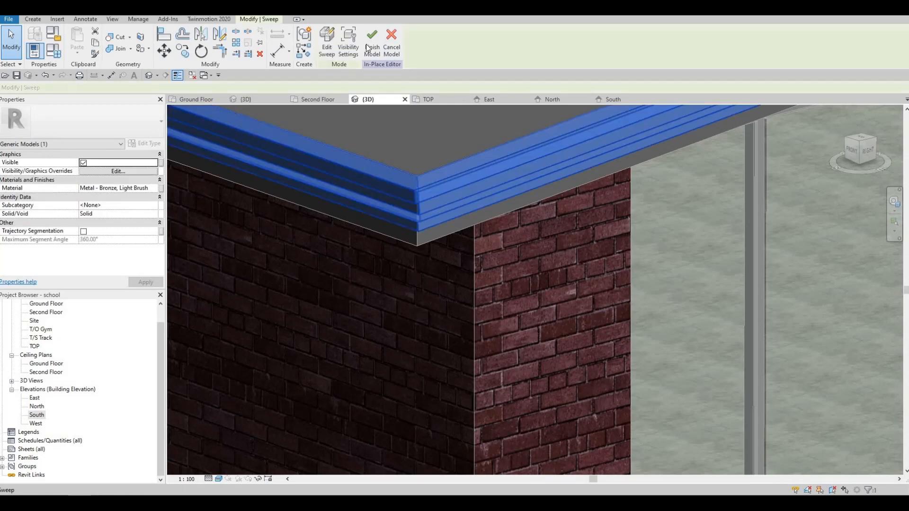
double_click(524, 187)
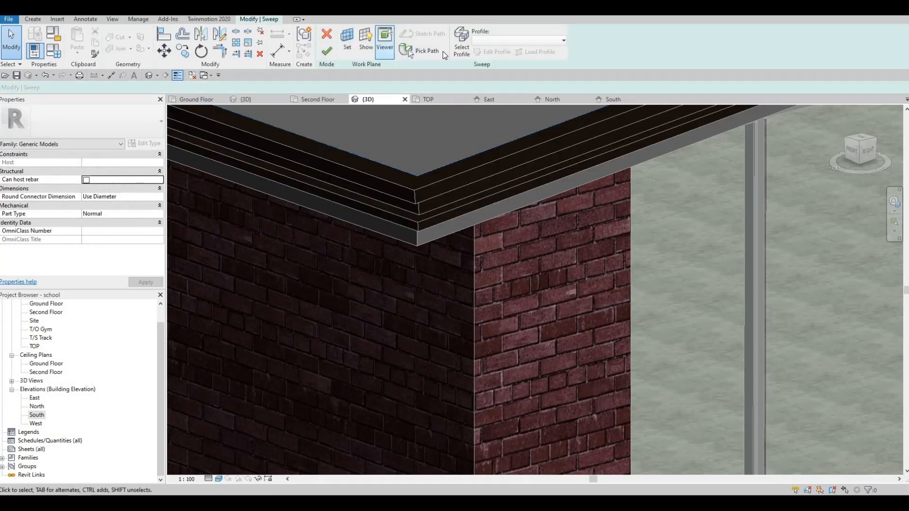
left_click(460, 52)
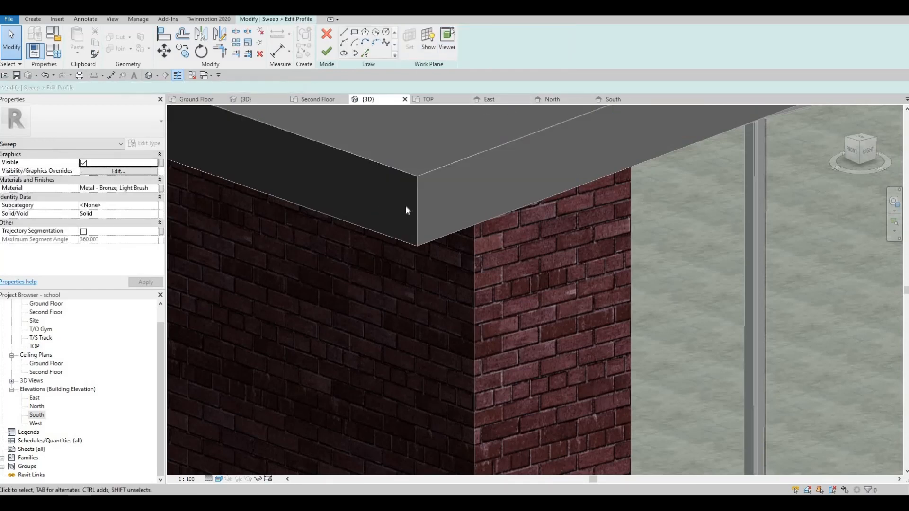
- Move the profile's lower lip down until its bottom line reaches the roof's lower edge
scroll(405, 207, "down", 2)
middle_click_drag(406, 207, 162, 379)
scroll(541, 187, "down", 3)
middle_click_drag(541, 186, 124, 363)
scroll(621, 132, "up", 5)
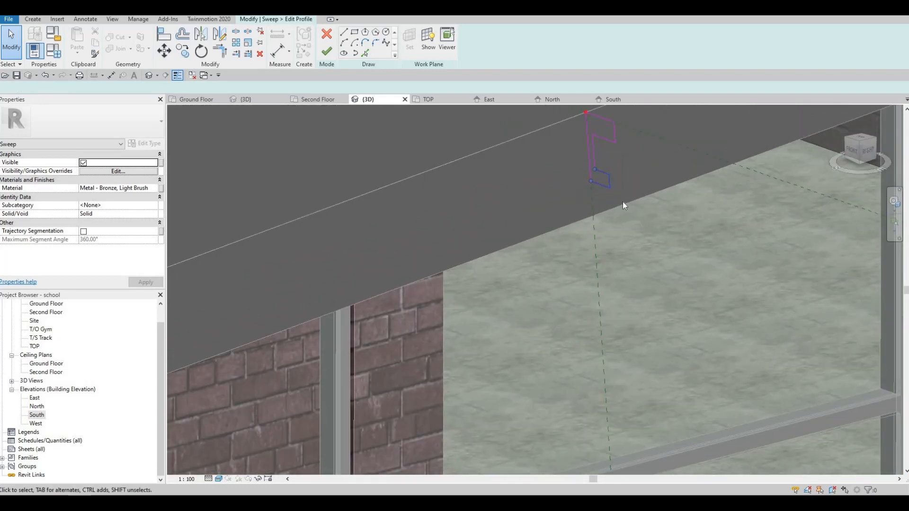
key("Down")
key("Down")
key("Down")
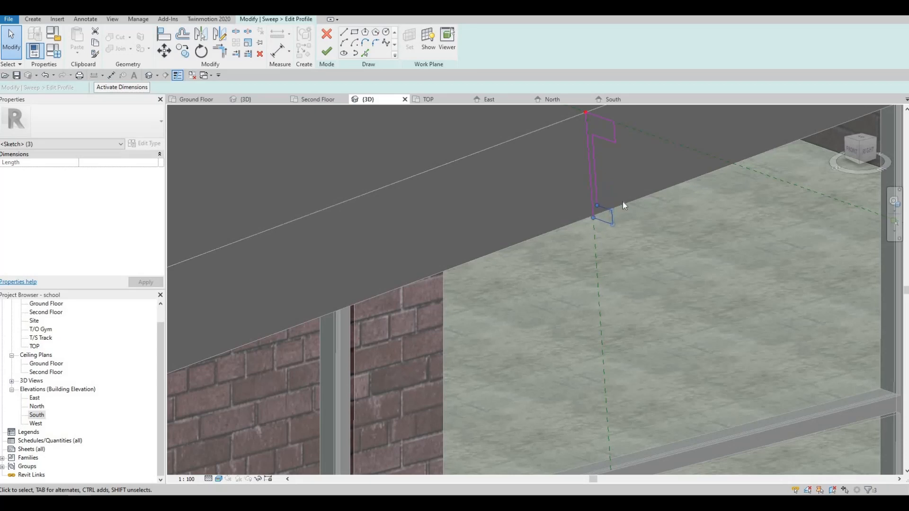
key("Escape")
- Align the bottom line of the fascia profile with the lower edge of the roof
scroll(579, 241, "up", 5)
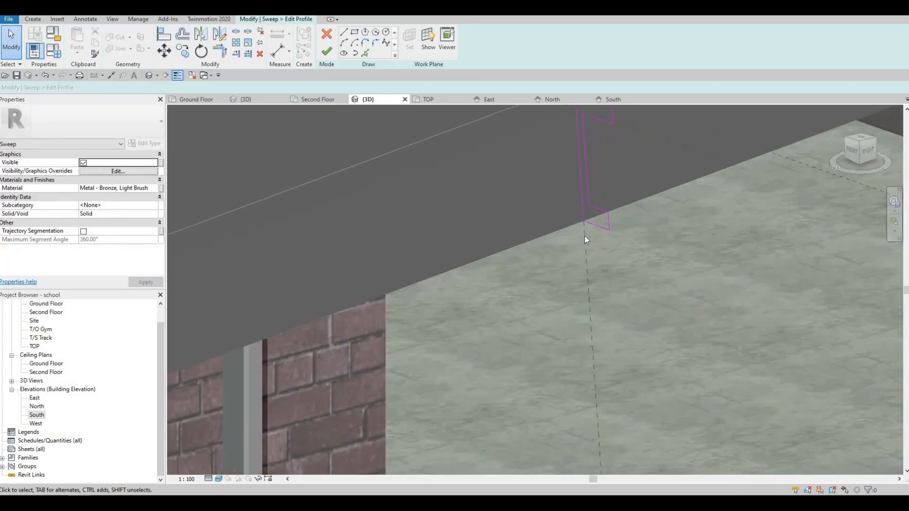
scroll(580, 242, "up", 1)
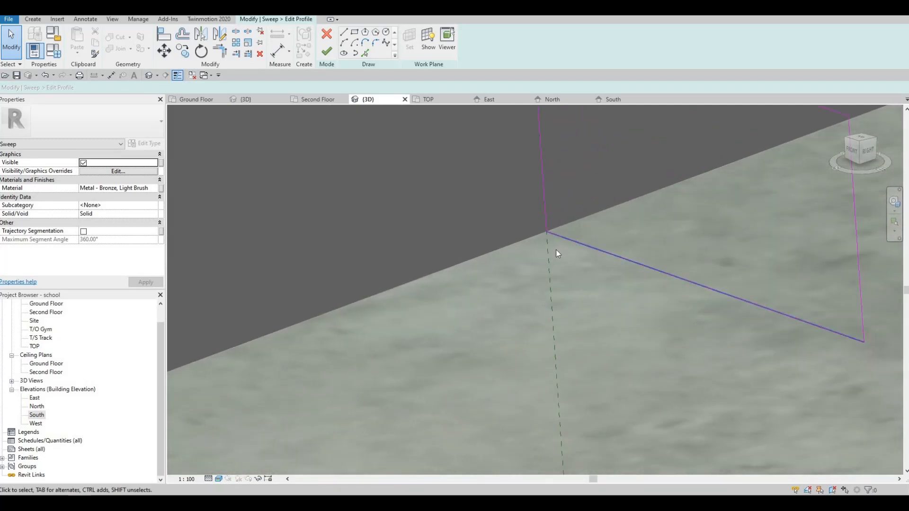
key("l")
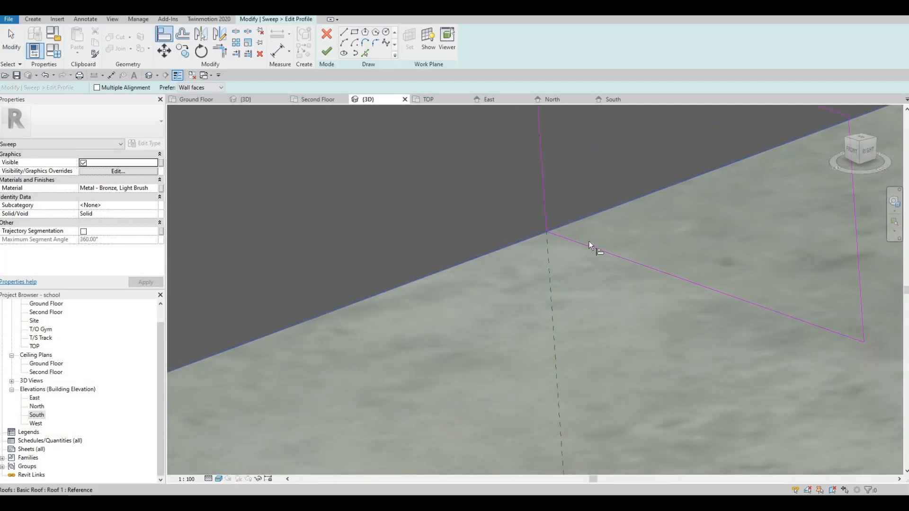
key("Escape")
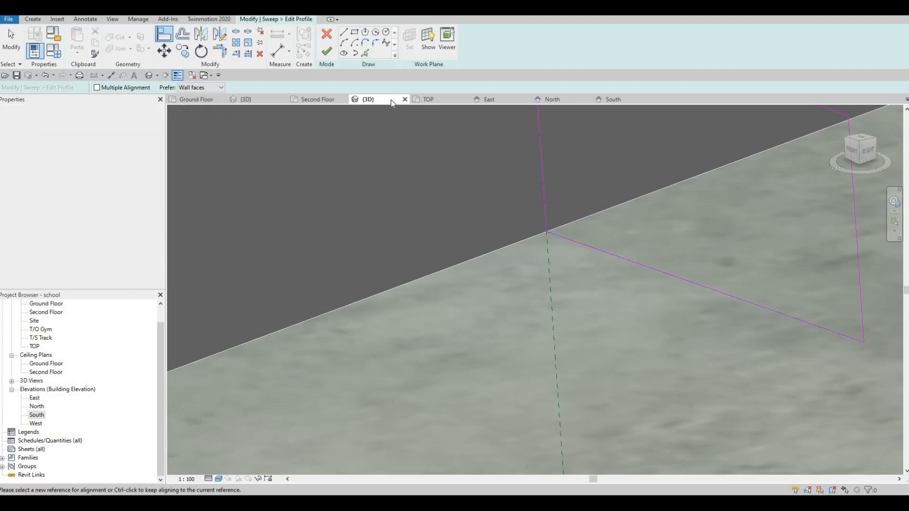
- Finish the edited profile, the sweep and the in-place fascia model
scroll(426, 113, "down", 5)
left_click(325, 52)
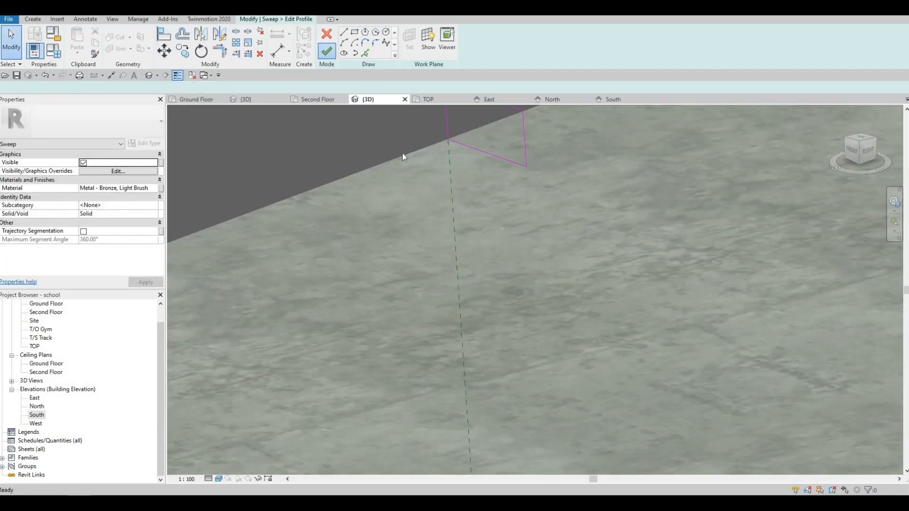
left_click(325, 53)
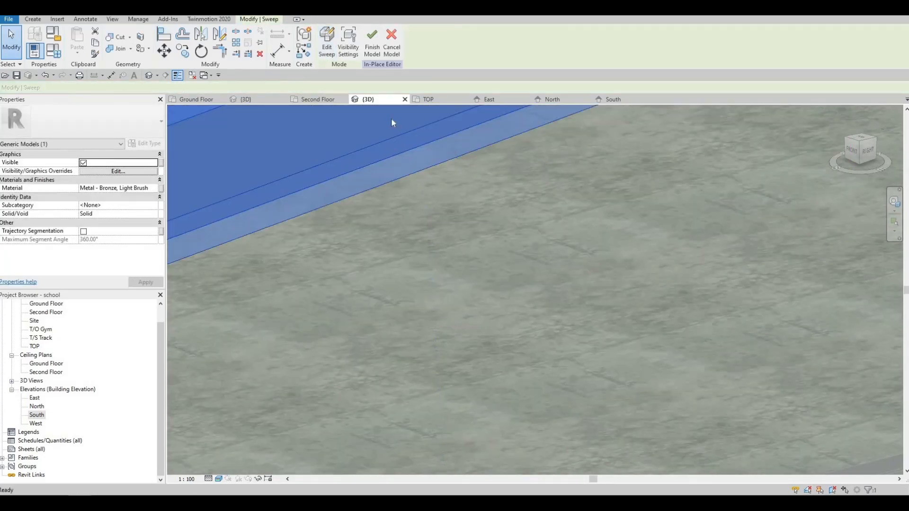
scroll(393, 121, "down", 5)
middle_click_drag(480, 179, 580, 220)
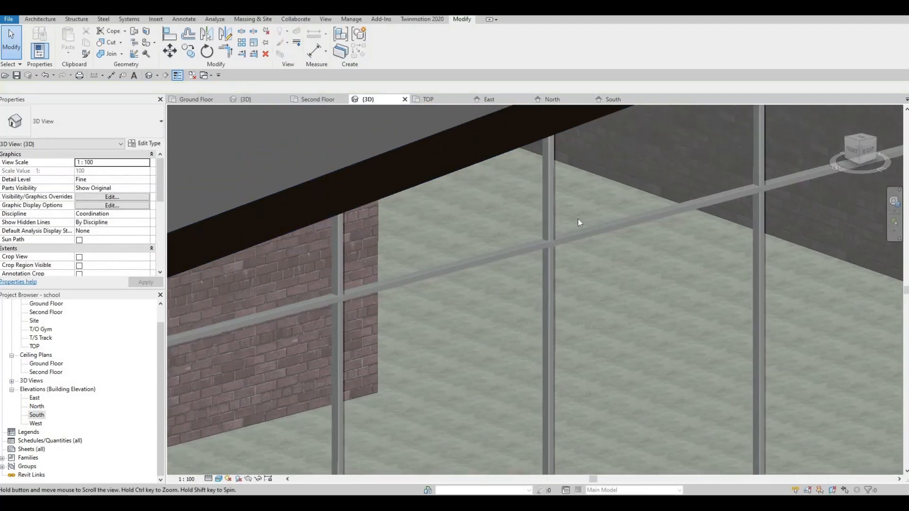
- Create a new in-place component in the Generic Models category for the main flat roof, keeping the suggested name
scroll(581, 217, "down", 7)
middle_click_drag(559, 190, 423, 202, "shift")
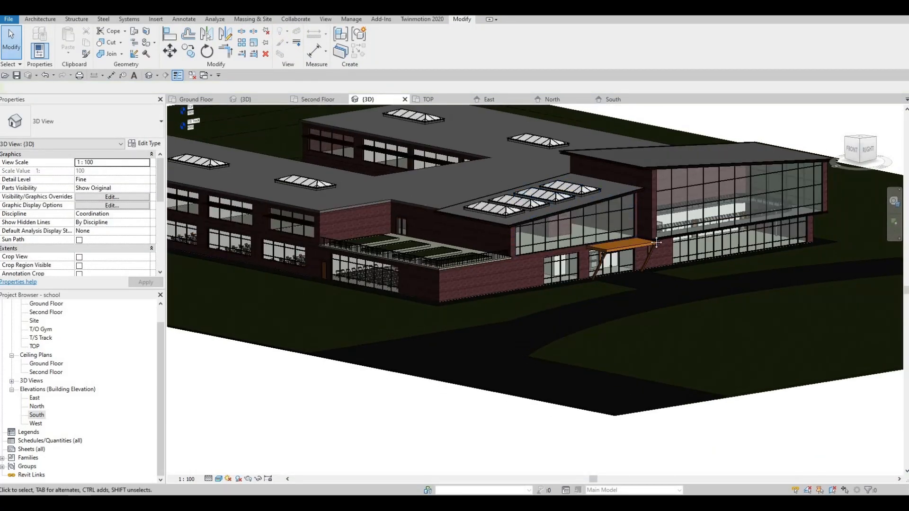
scroll(628, 229, "up", 6)
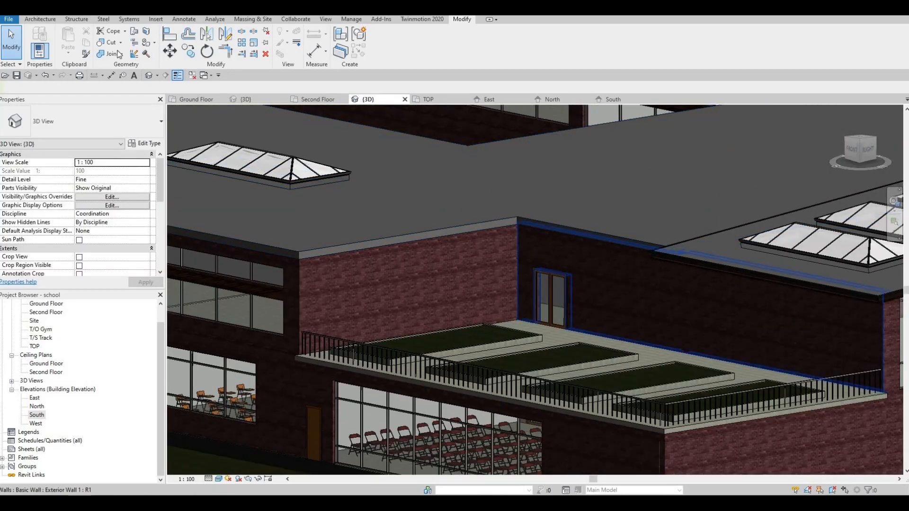
left_click(40, 19)
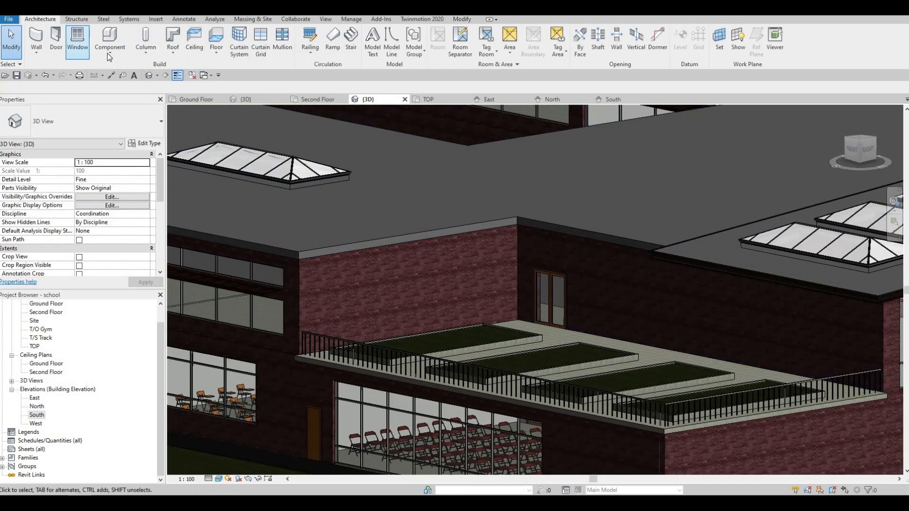
left_click(109, 51)
left_click(121, 86)
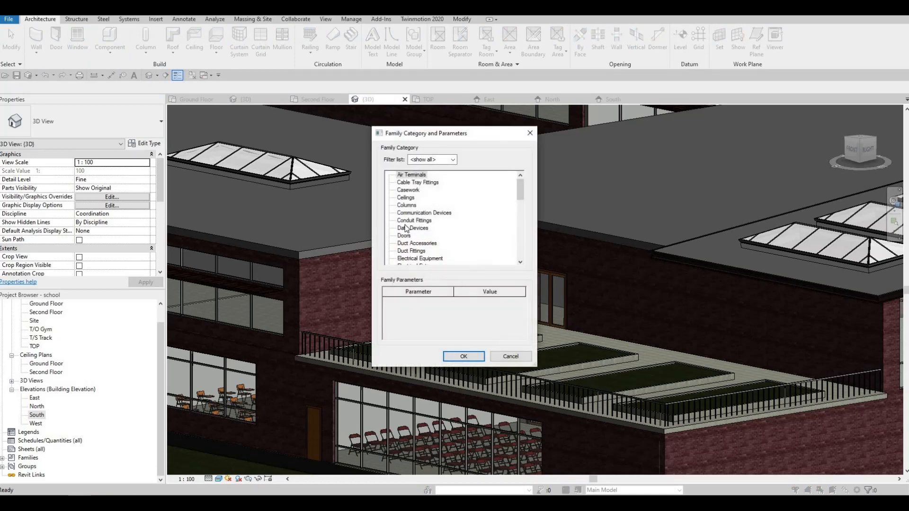
scroll(410, 235, "down", 4)
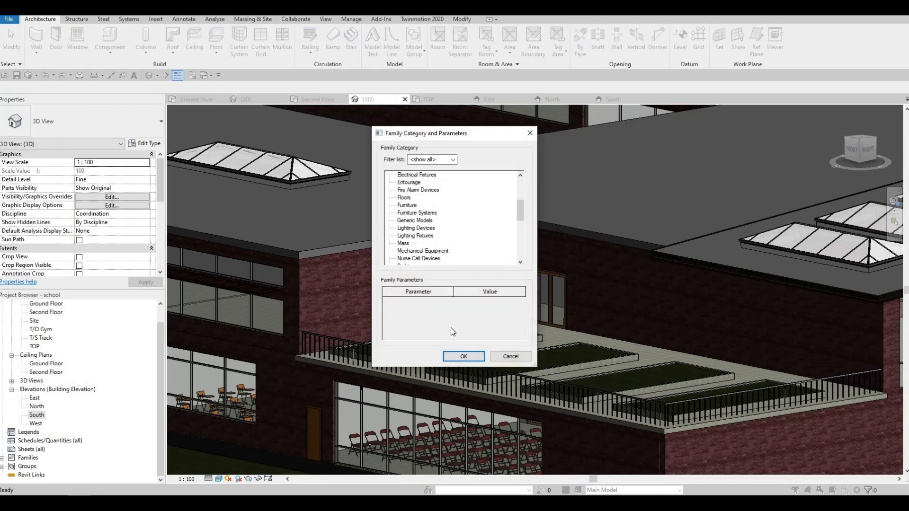
left_click(463, 356)
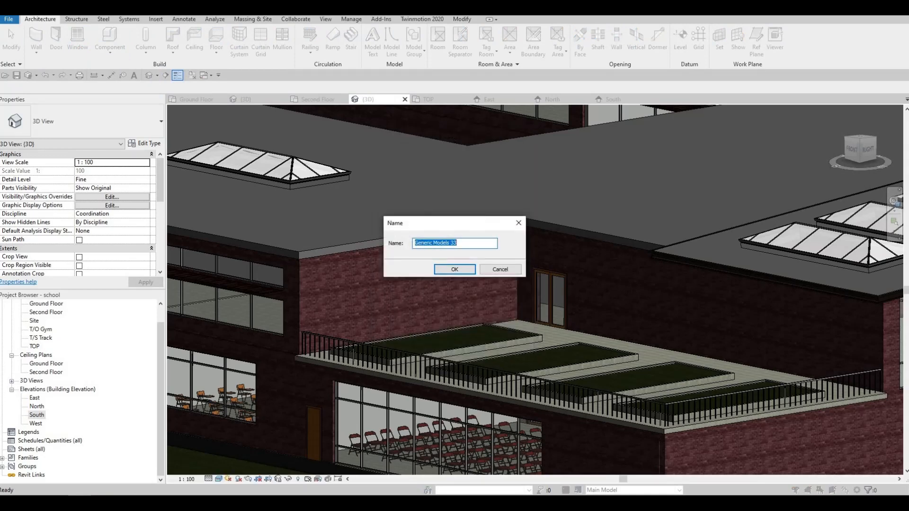
left_click(455, 269)
- Start a sweep and pick its path along the main roof's top edges above the terrace and around the front classroom wing
left_click(142, 38)
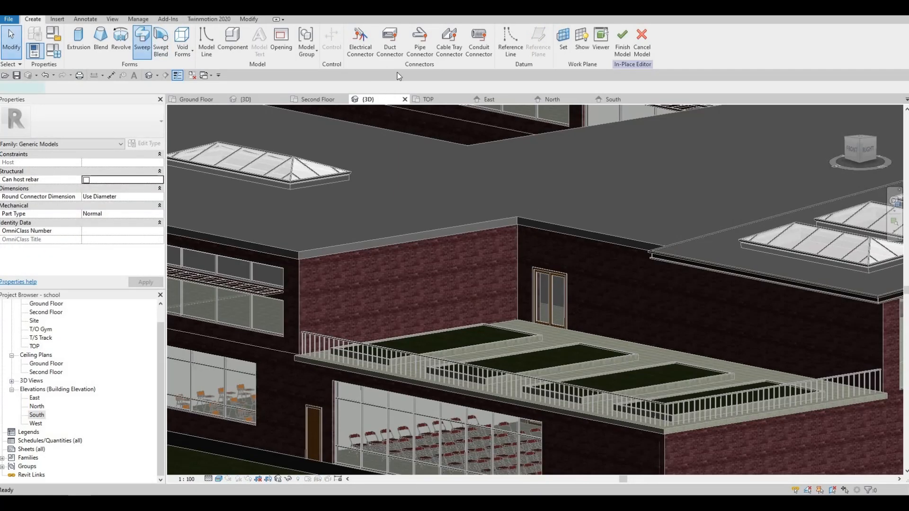
left_click(410, 52)
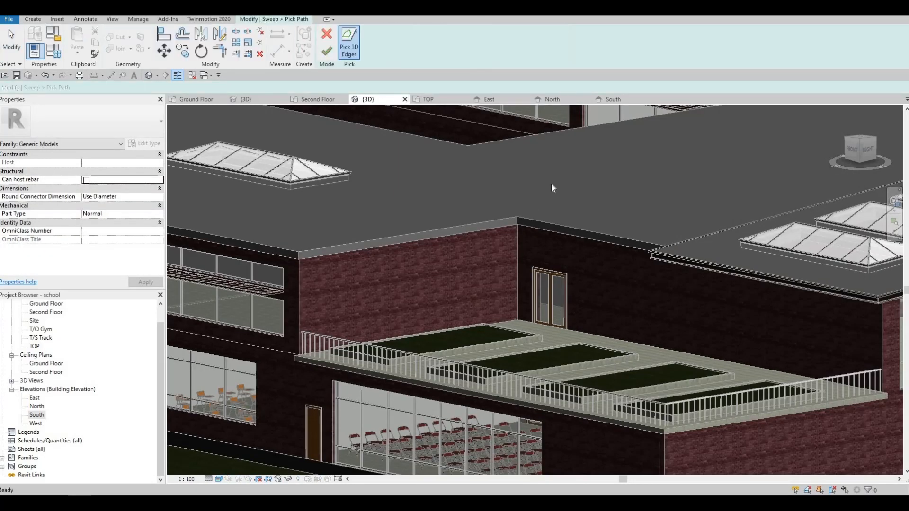
left_click(560, 225)
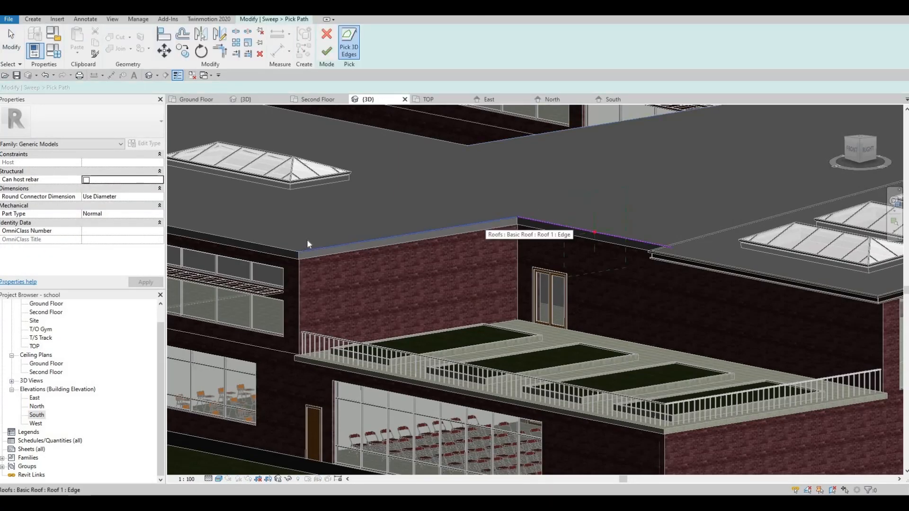
left_click(282, 247)
middle_click_drag(381, 235, 763, 364)
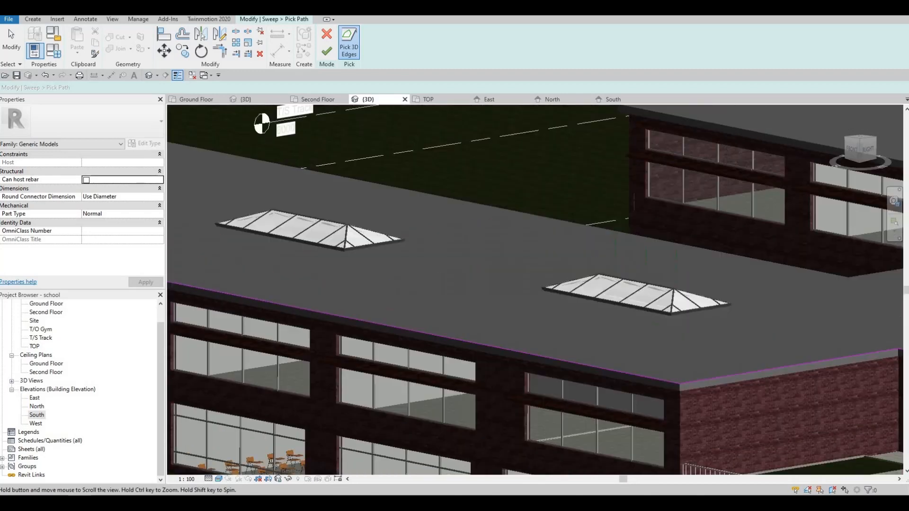
mouse_move(268, 239)
middle_mouse_down()
mouse_move(517, 282)
mouse_move(896, 396)
middle_mouse_up()
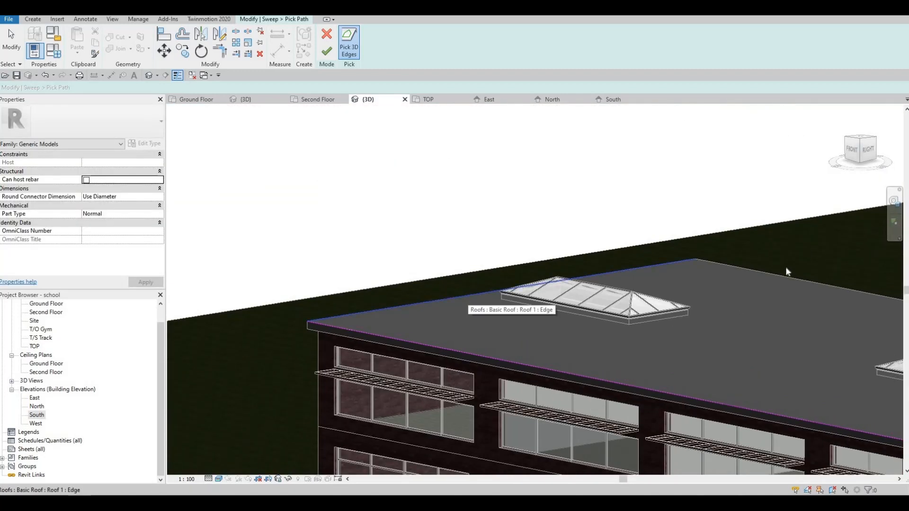
middle_click_drag(824, 251, 190, 137)
scroll(660, 227, "down", 2)
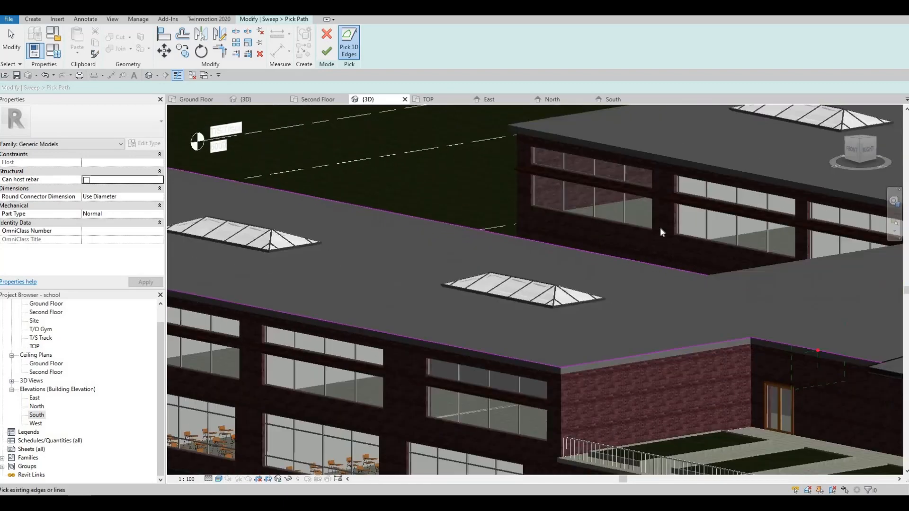
- Continue the sweep path along the main roof's courtyard edges and around the rear wing's outer edges
scroll(656, 238, "up", 2)
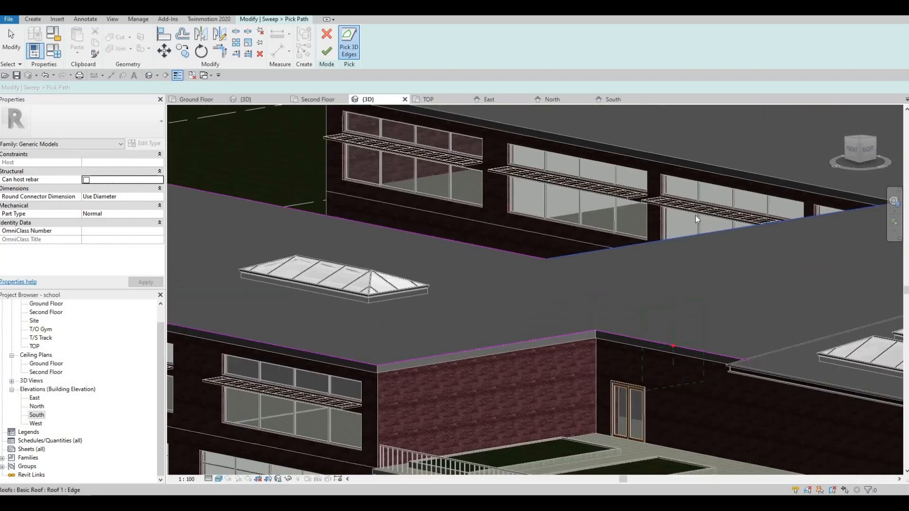
left_click(749, 171)
middle_click_drag(415, 208, 415, 212)
scroll(415, 216, "down", 2)
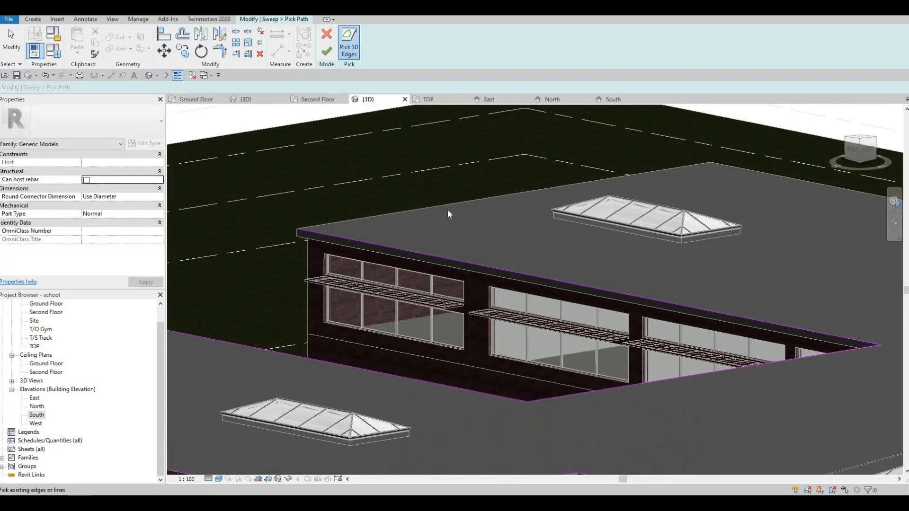
scroll(563, 174, "up", 2)
left_click(563, 173)
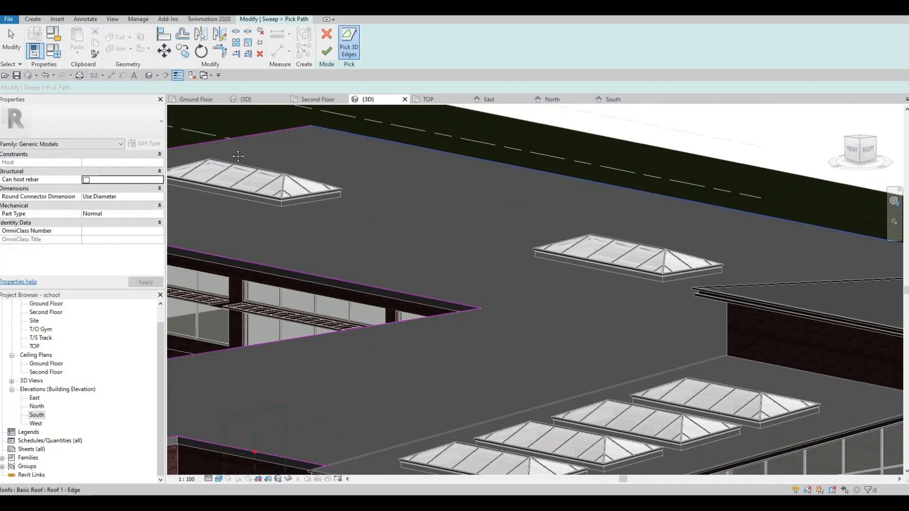
middle_click_drag(842, 286, 447, 202)
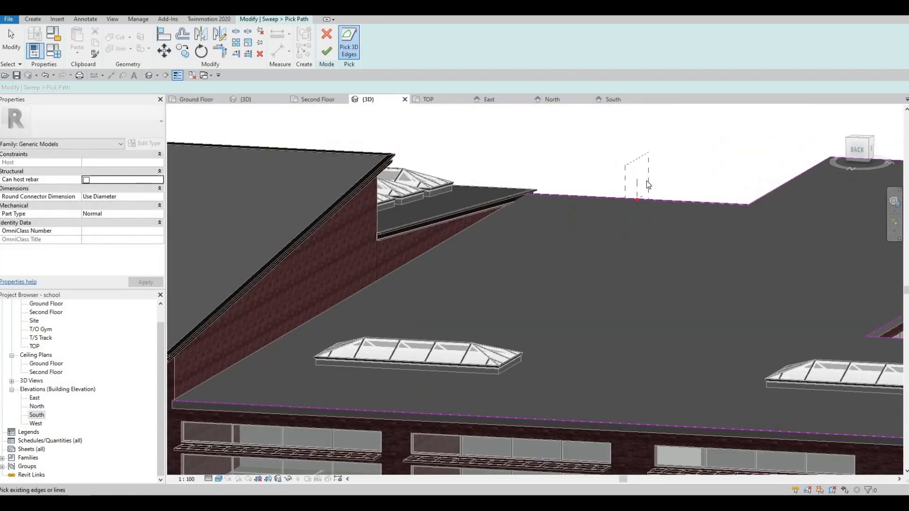
- Check the picked edges around the roof, then finish the sweep path and open its profile for sketching
middle_click_drag(506, 171, 673, 181, "shift")
middle_click_drag(226, 124, 550, 120)
middle_click_drag(355, 186, 422, 233, "shift")
scroll(491, 277, "up", 3)
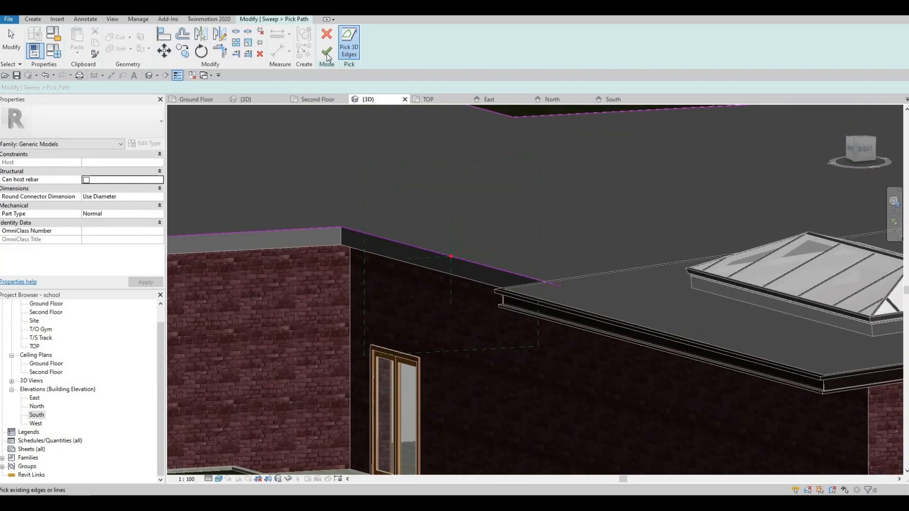
left_click(327, 51)
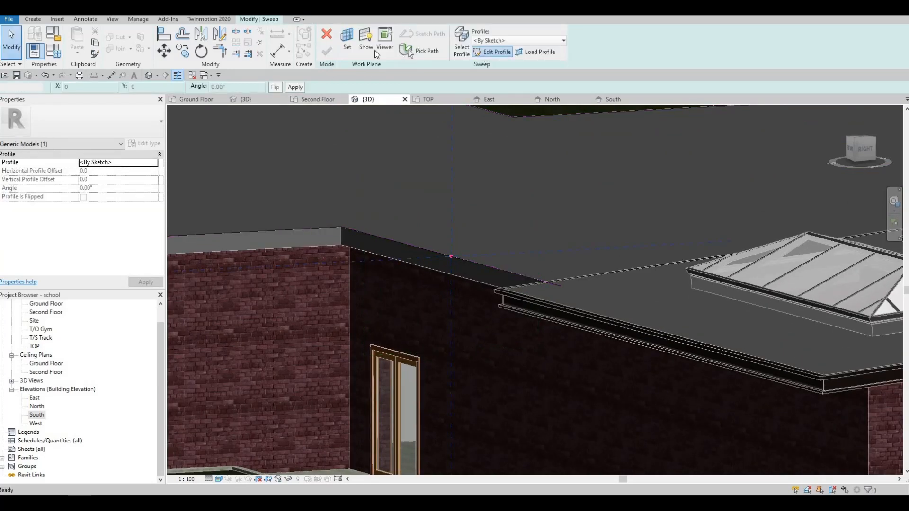
left_click(486, 52)
- Sketch a profile rectangle projecting outward from the path point, matching the full depth of the roof edge
scroll(457, 242, "up", 2)
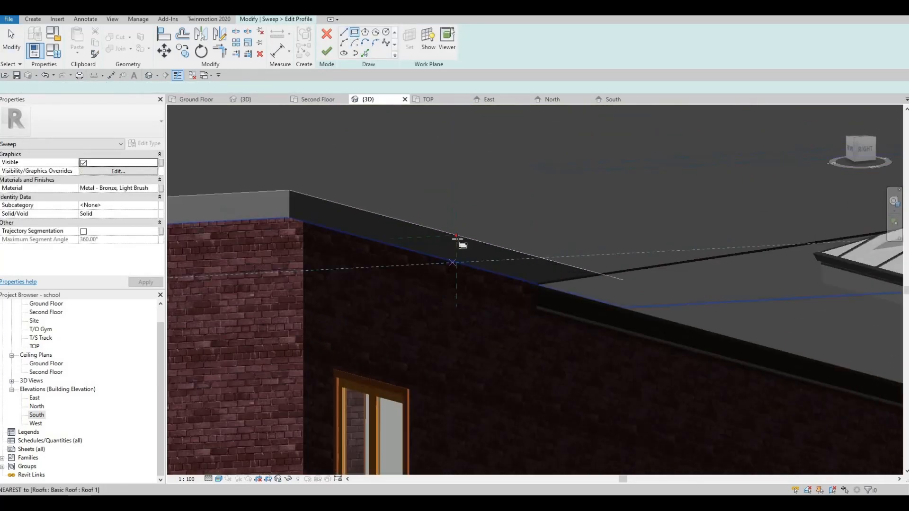
left_click(460, 266)
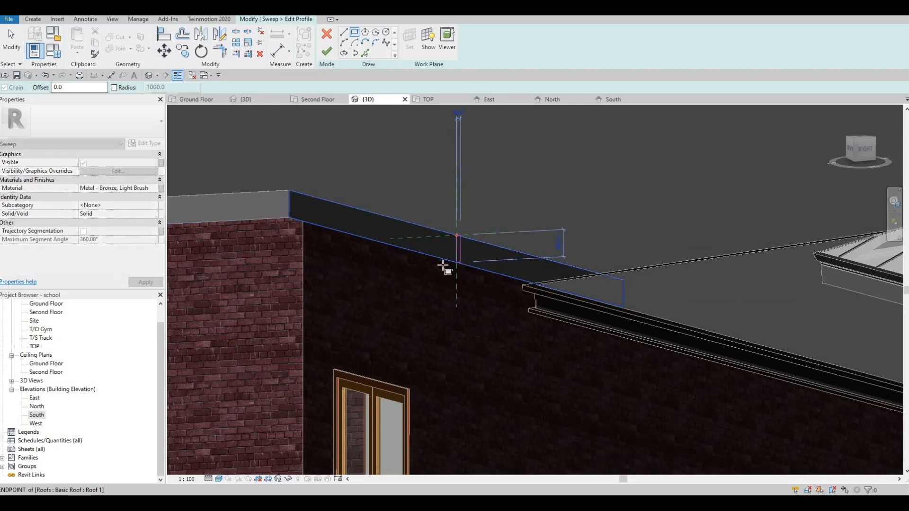
left_click(437, 263)
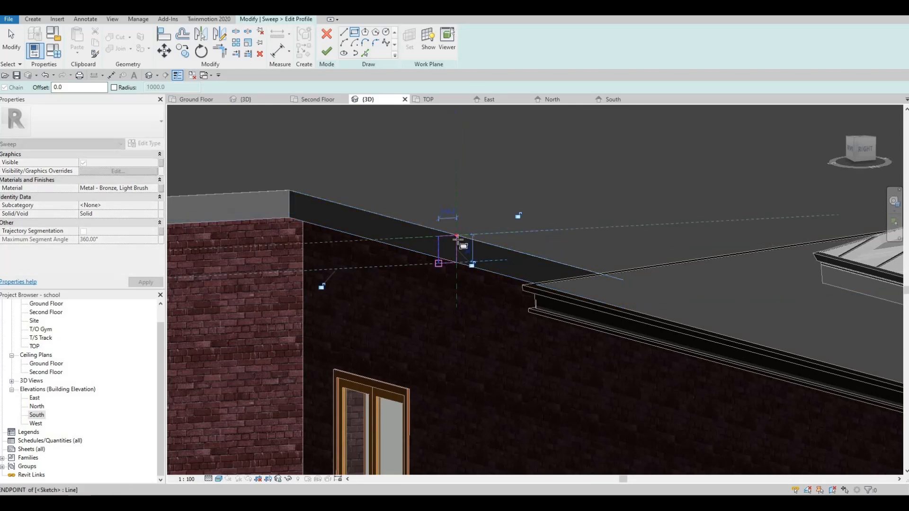
- Sketch a smaller rectangle inside the profile, starting on its outer vertical line, to form the recess between the lips
scroll(456, 239, "up", 2)
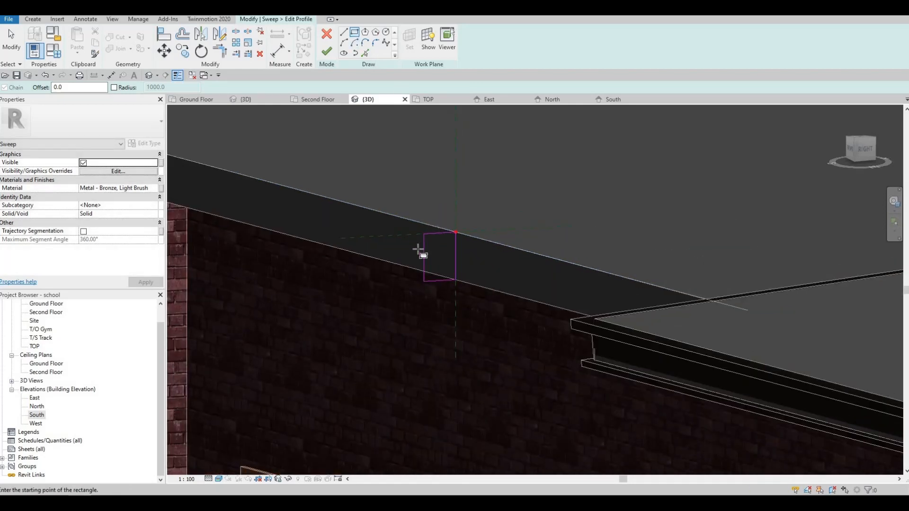
scroll(418, 249, "up", 2)
left_click(419, 247)
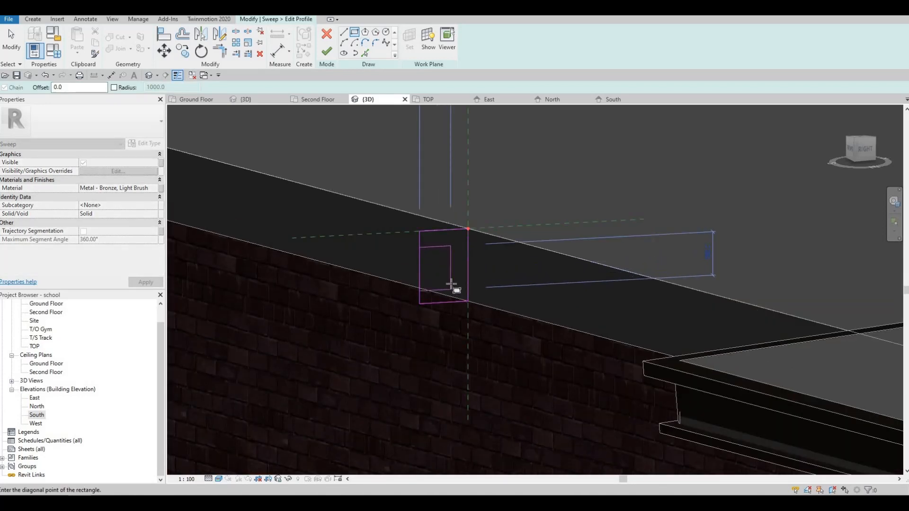
left_click(451, 287)
key("Escape")
key("Escape")
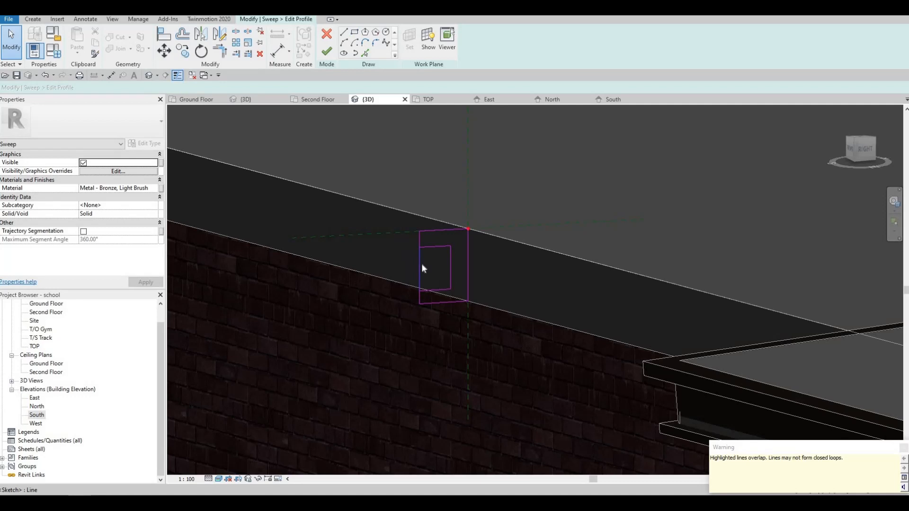
- Trim the inner rectangle's horizontal lines against the outer vertical line, leaving a C-shaped profile with its recess open outward
left_click(423, 268)
key("Escape")
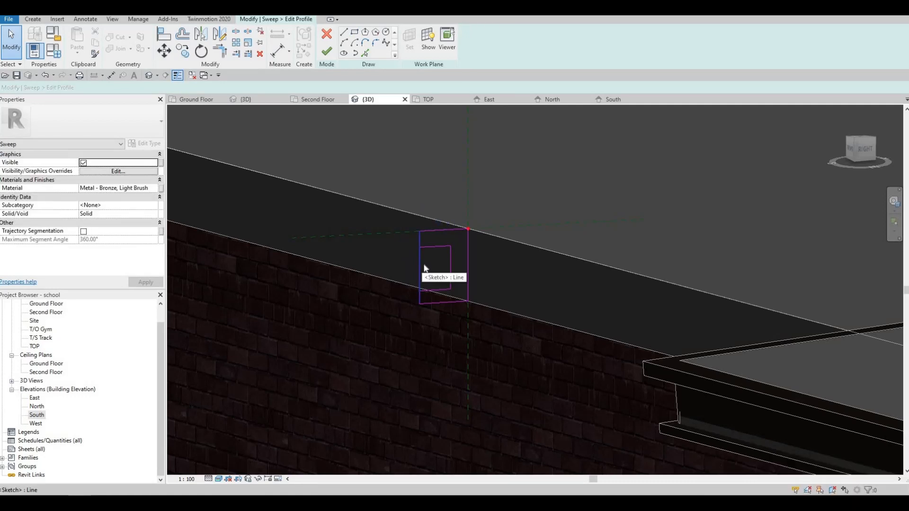
key("s")
key("l")
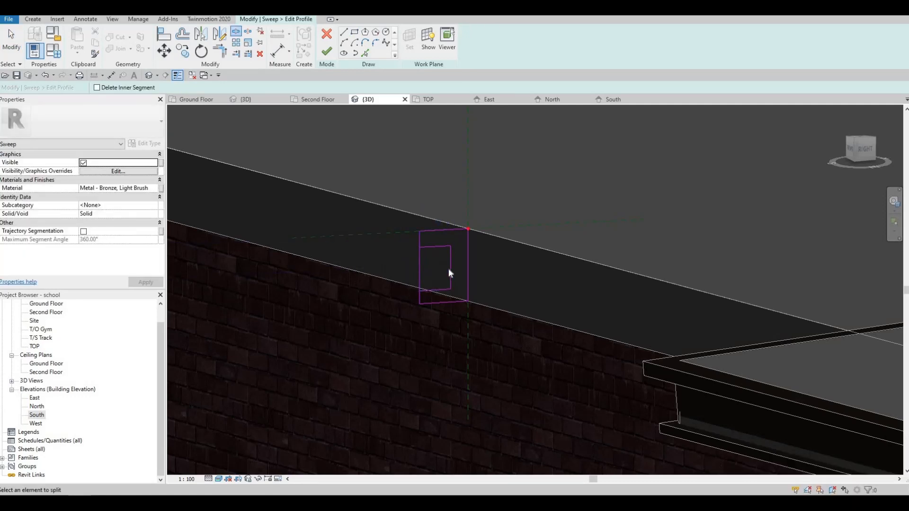
key("t")
key("r")
left_click(435, 246)
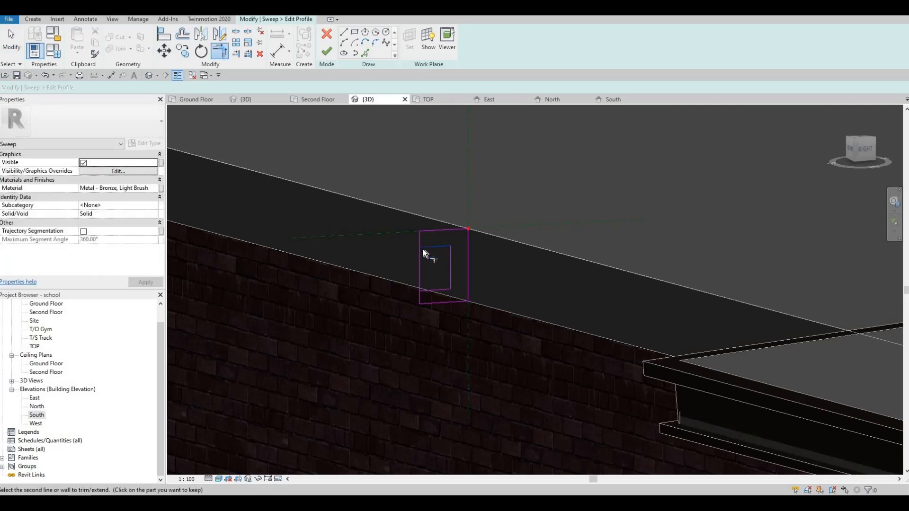
left_click(420, 269)
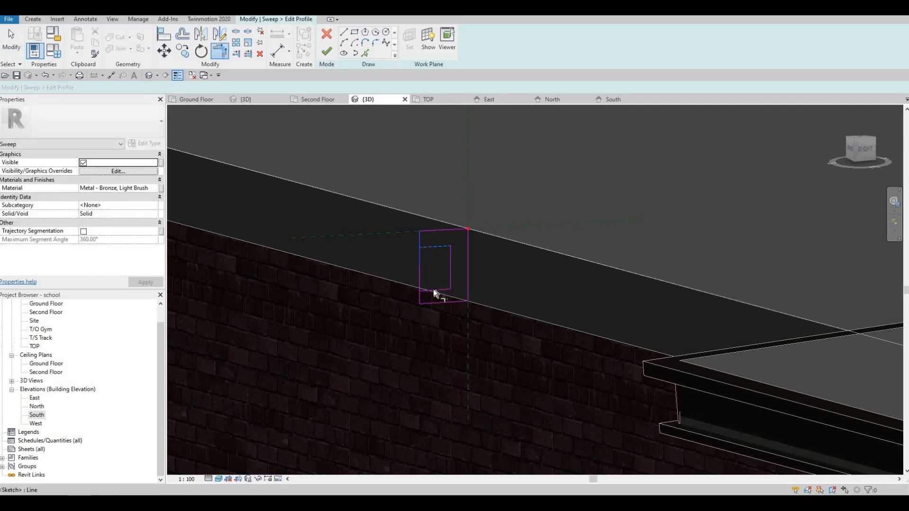
key("Escape")
key("Escape")
- Nudge the upper lip's end line outward so it projects past the lower lip, and finish the profile and the sweep
left_click(413, 241)
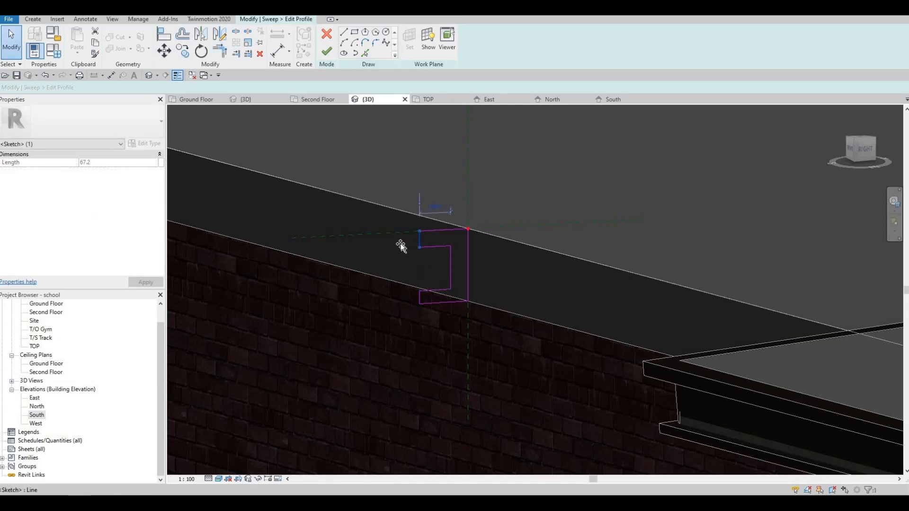
key("Left")
left_click(332, 51)
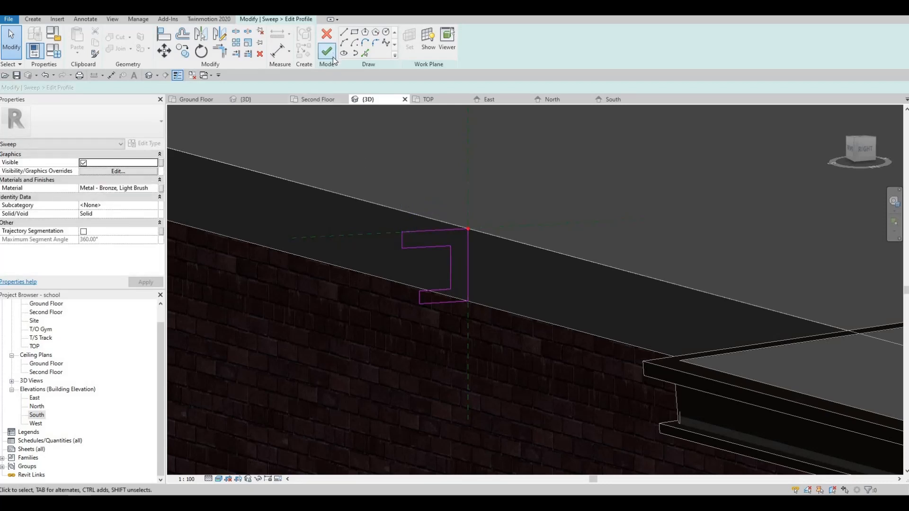
left_click(326, 50)
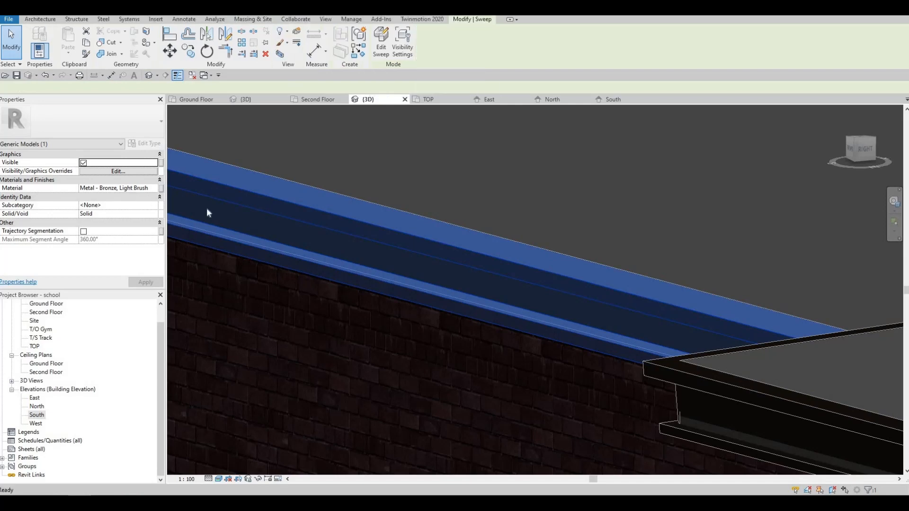
- Examine the new roof trim and the brick walls framing the front glazing from several angles
scroll(349, 243, "down", 10)
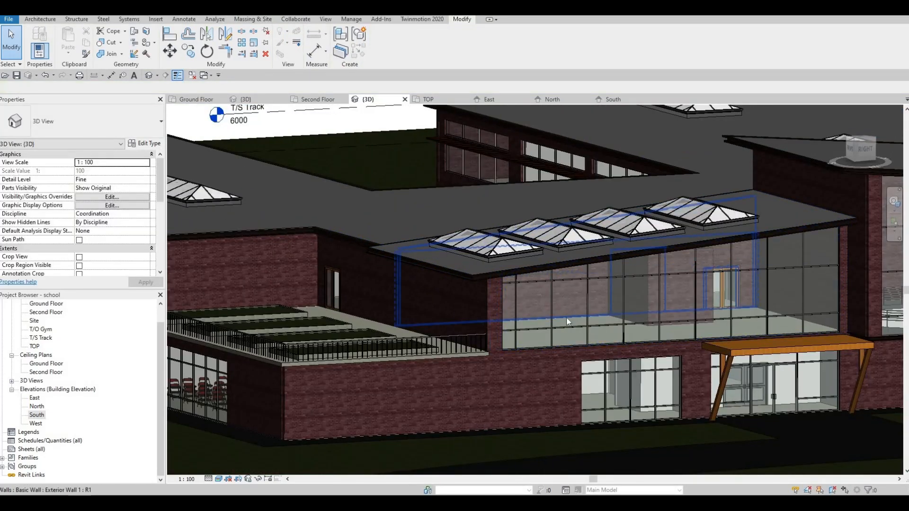
scroll(566, 317, "down", 3)
middle_click_drag(566, 318, 478, 279, "shift")
scroll(446, 241, "up", 3)
middle_click_drag(339, 299, 470, 282)
scroll(470, 282, "down", 3)
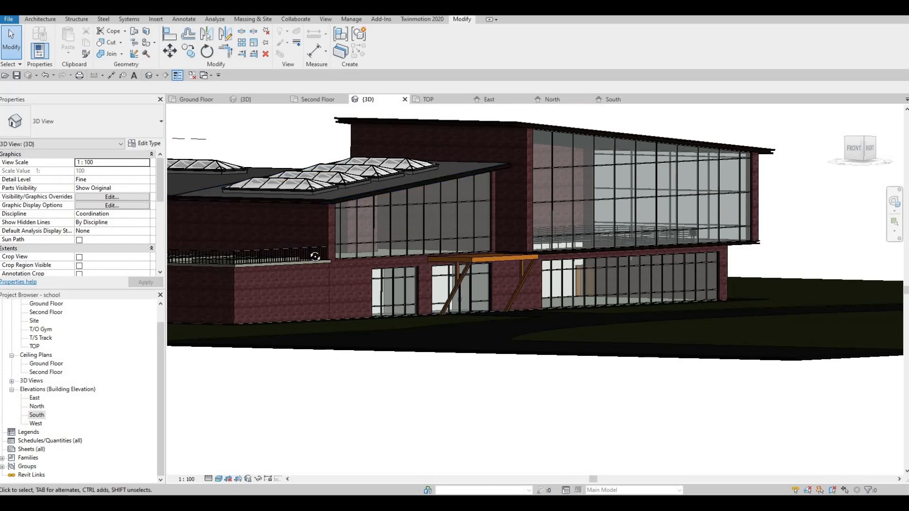
mouse_move(325, 235)
middle_mouse_down("shift")
mouse_move(337, 242)
mouse_move(359, 224)
mouse_move(313, 246)
middle_mouse_up("shift")
middle_click_drag(275, 212, 402, 206)
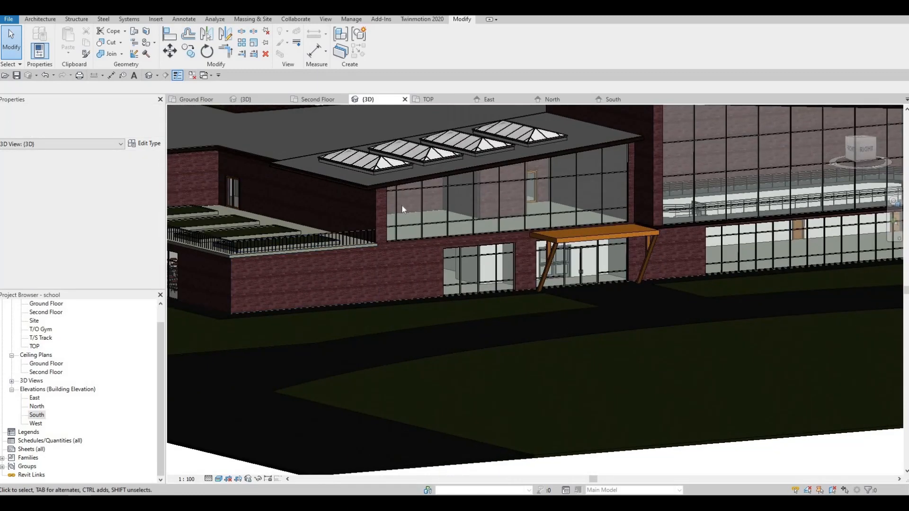
scroll(401, 206, "up", 2)
left_click(402, 208)
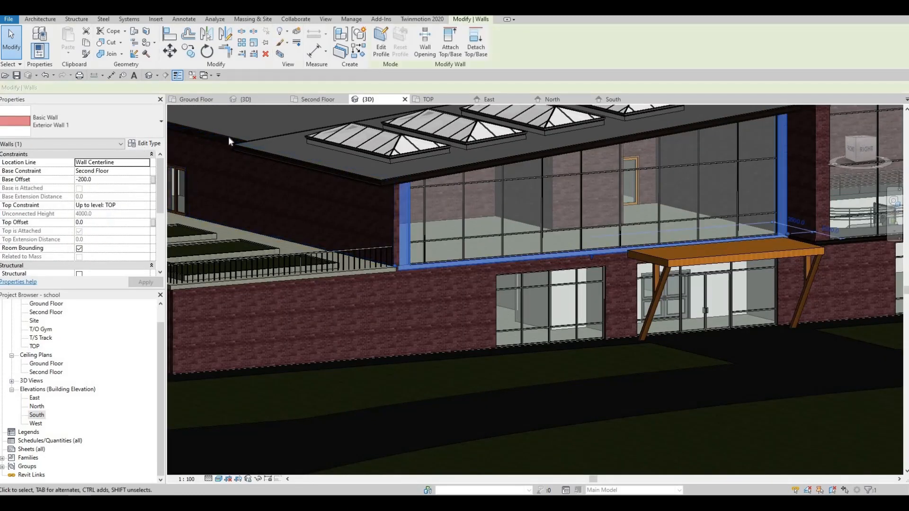
middle_click_drag(347, 213, 464, 215)
key("Escape")
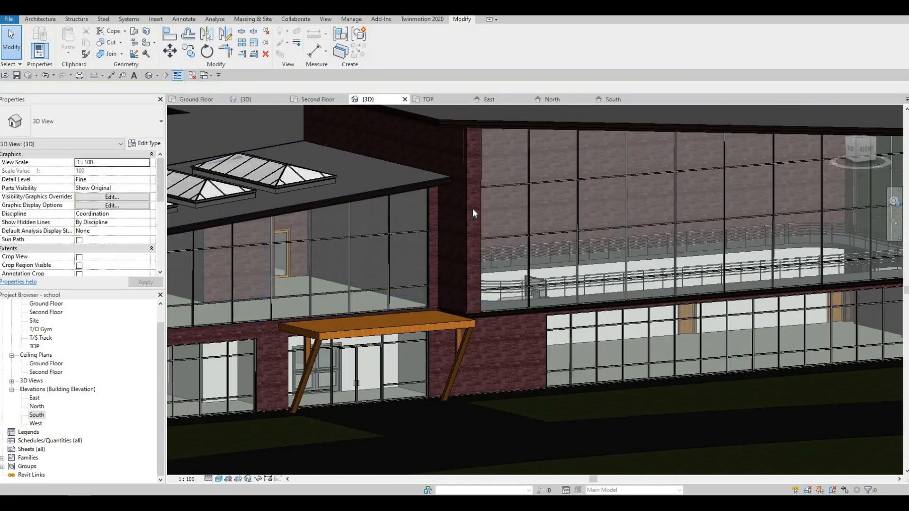
- Duplicate the type of the brick wall framing the gym's upper glazing as Exterior Wall 2 and open its layer structure
left_click(467, 210)
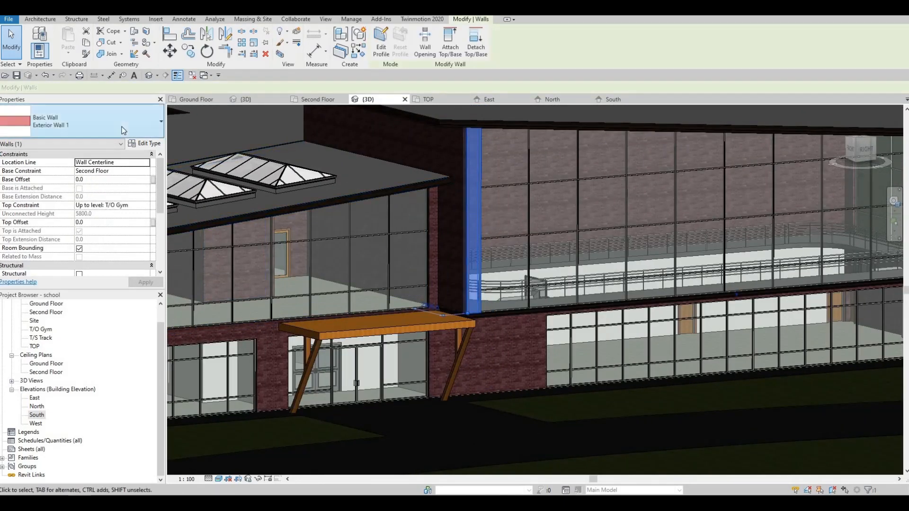
left_click(148, 128)
key("Escape")
left_click(150, 143)
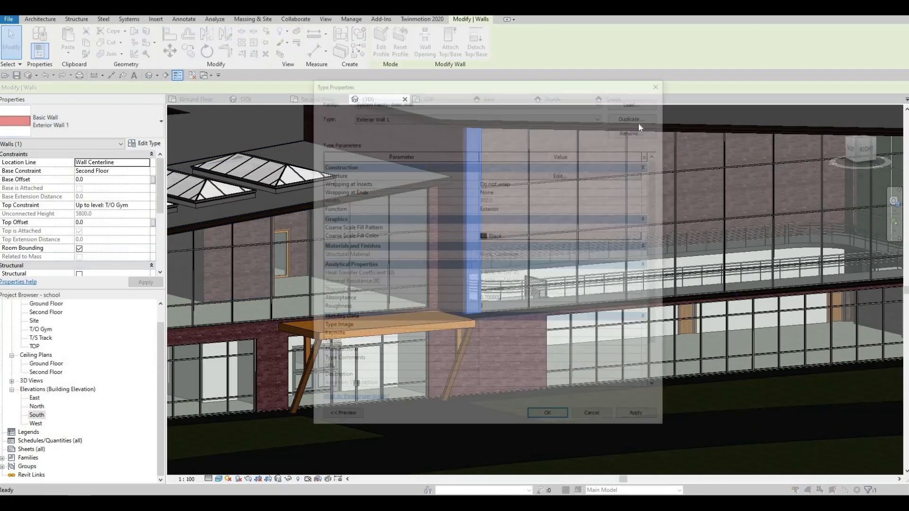
left_click(636, 115)
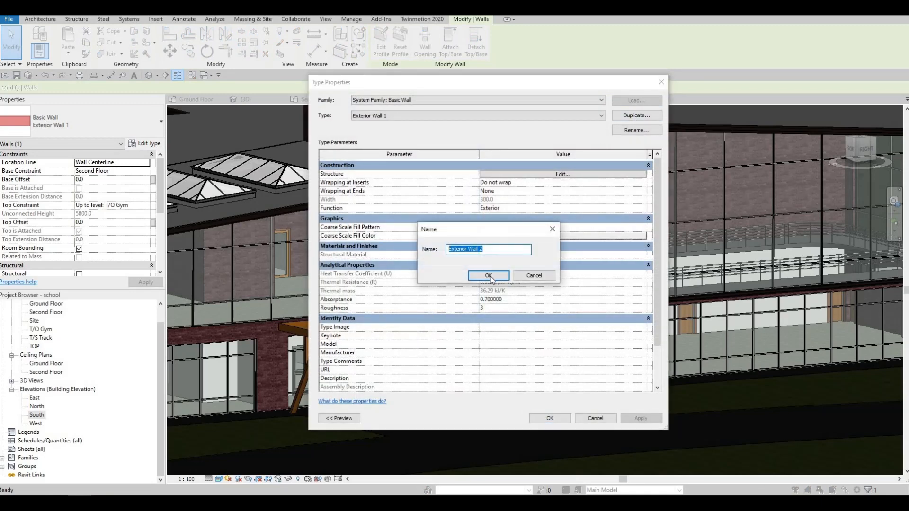
key("Return")
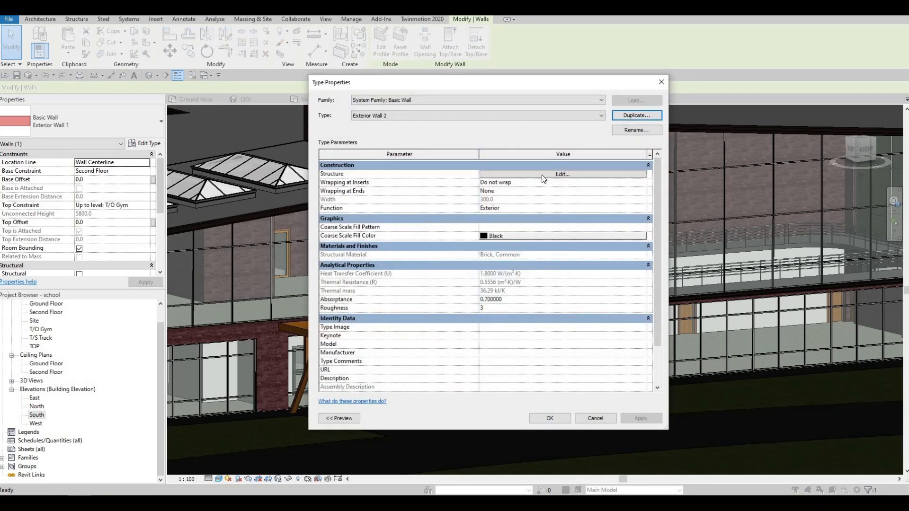
left_click(541, 174)
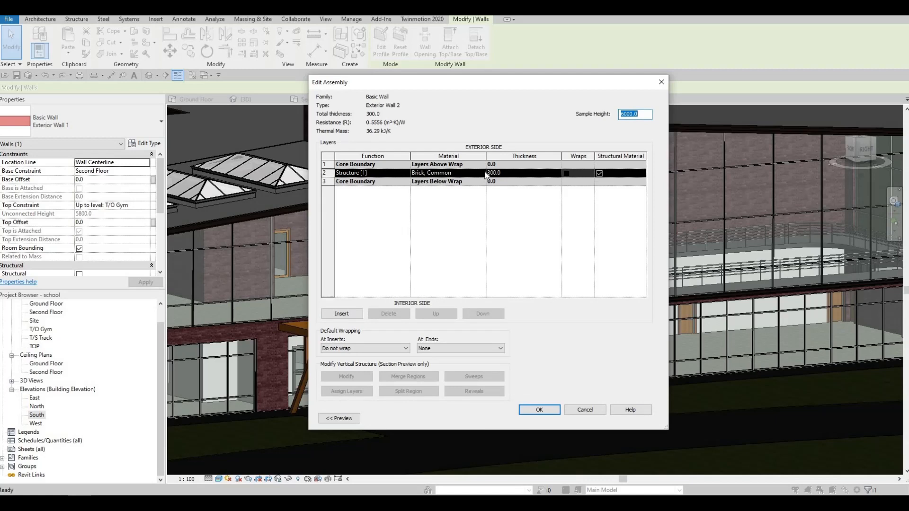
- Open the material selection for the structure layer and look through the project materials for an alternative to brick
left_click(483, 172)
left_click(482, 172)
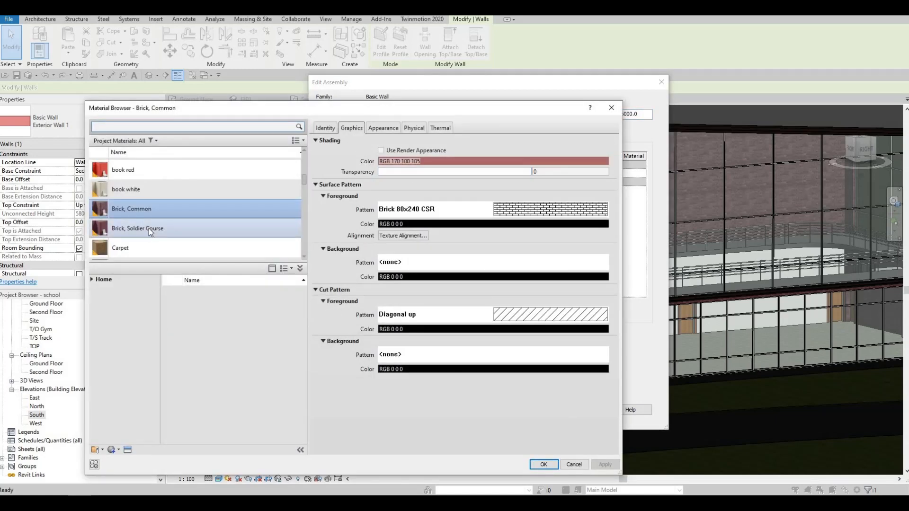
scroll(150, 226, "down", 5)
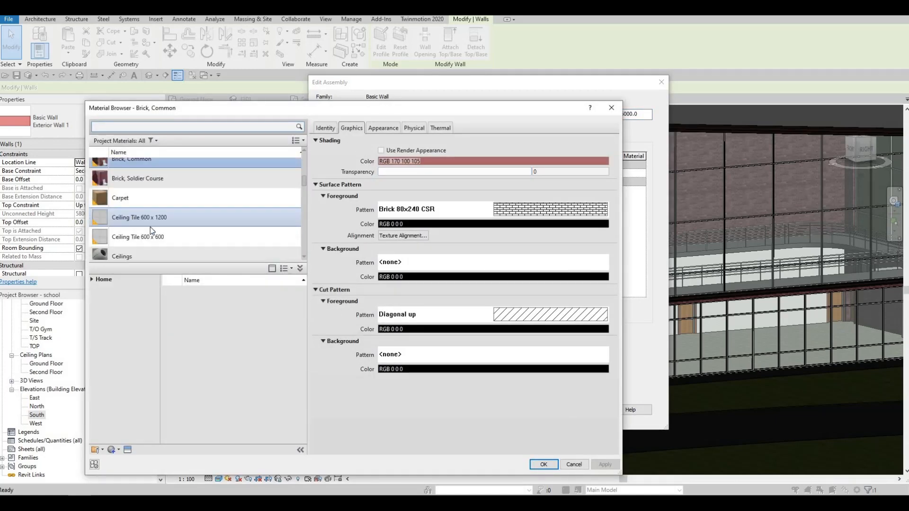
scroll(149, 227, "down", 10)
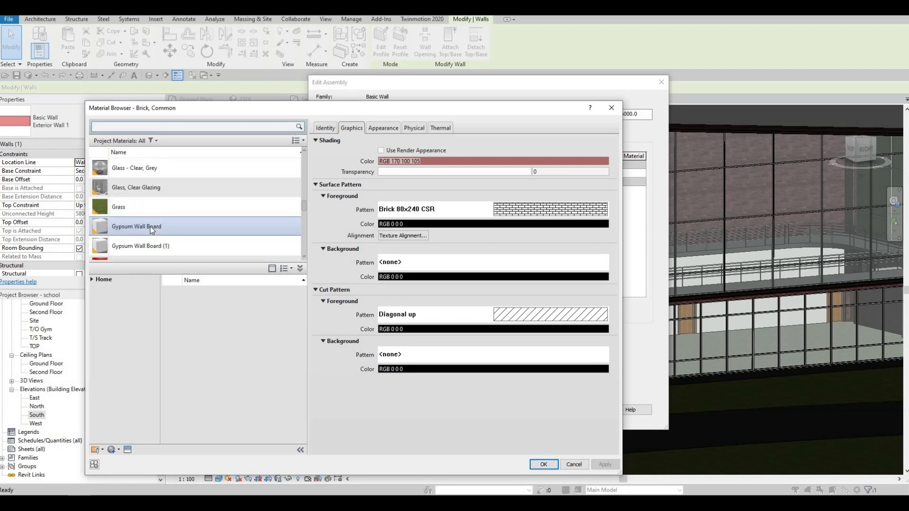
scroll(149, 226, "down", 3)
scroll(150, 226, "up", 13)
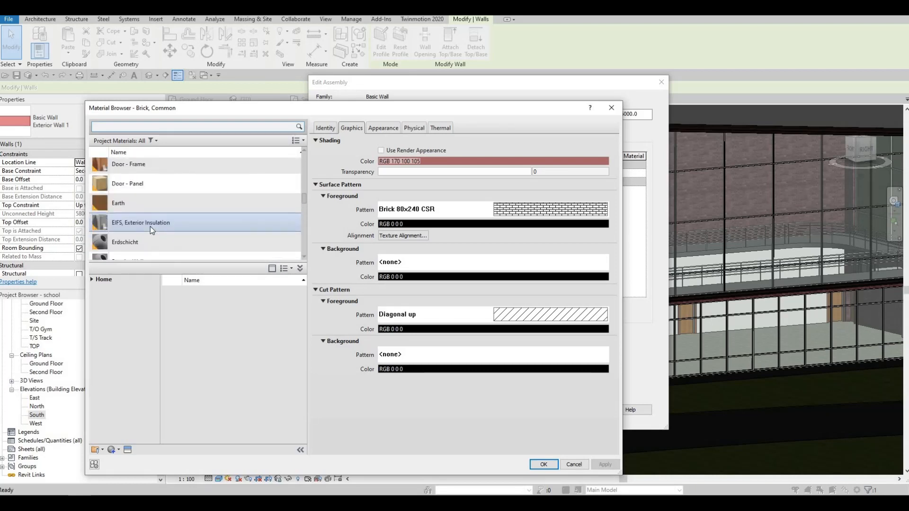
scroll(150, 227, "up", 5)
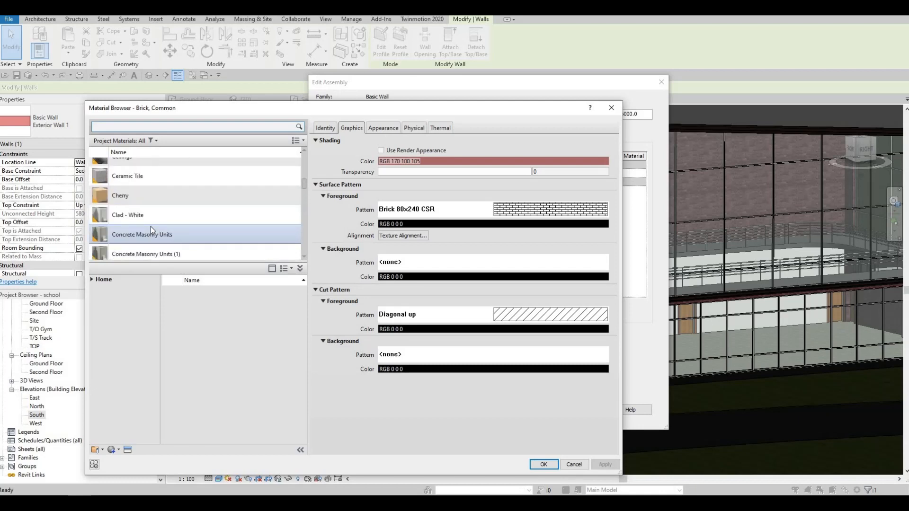
scroll(150, 228, "down", 2)
scroll(151, 226, "up", 3)
scroll(183, 243, "down", 2)
scroll(189, 243, "up", 3)
scroll(188, 238, "up", 3)
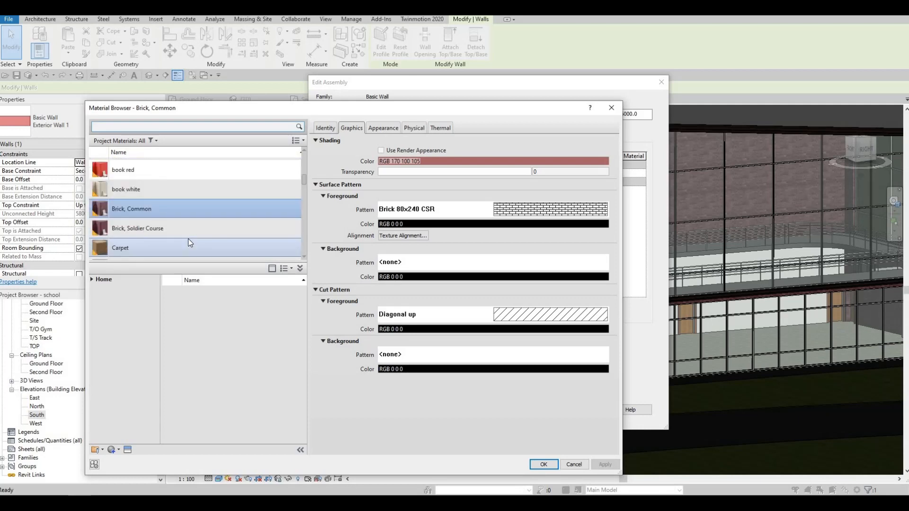
scroll(188, 239, "down", 8)
scroll(188, 239, "up", 6)
scroll(189, 238, "down", 8)
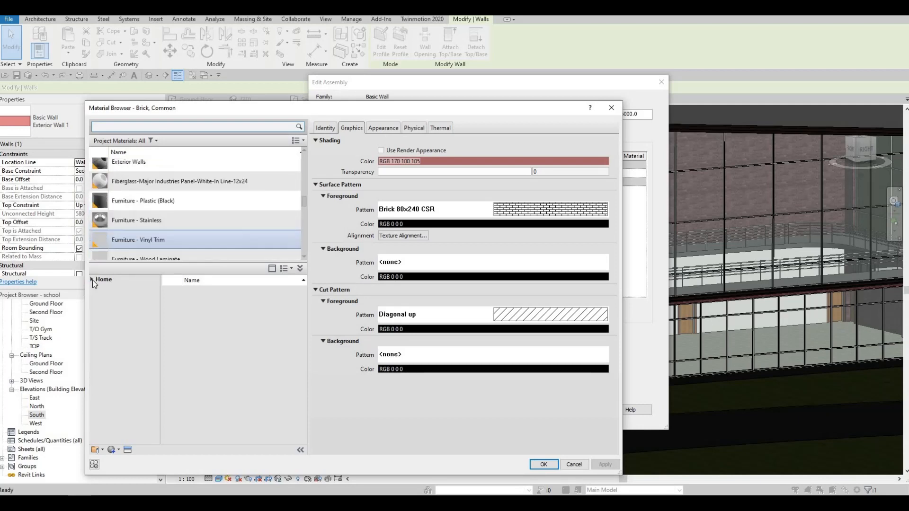
- Browse the concrete, stone, plastic and plaster categories of the AEC Materials library for a suitable wall material
left_click(92, 279)
left_click(97, 298)
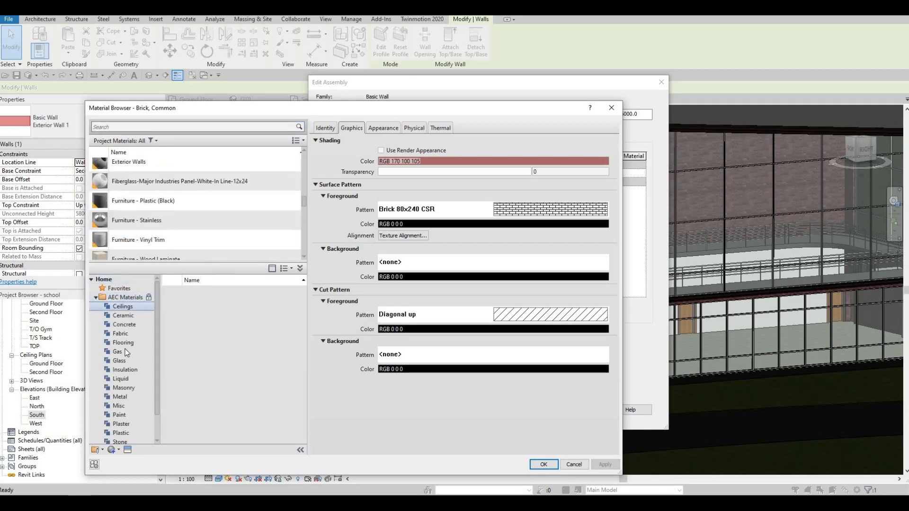
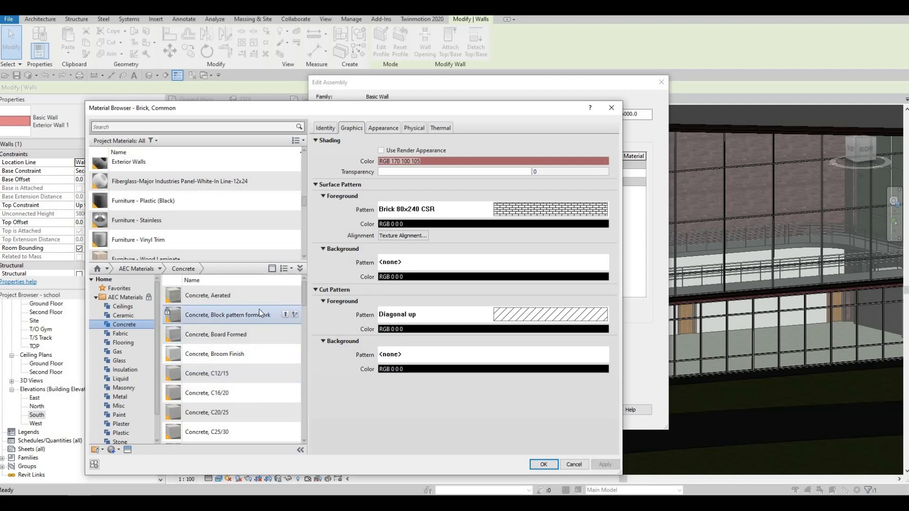
scroll(129, 369, "down", 5)
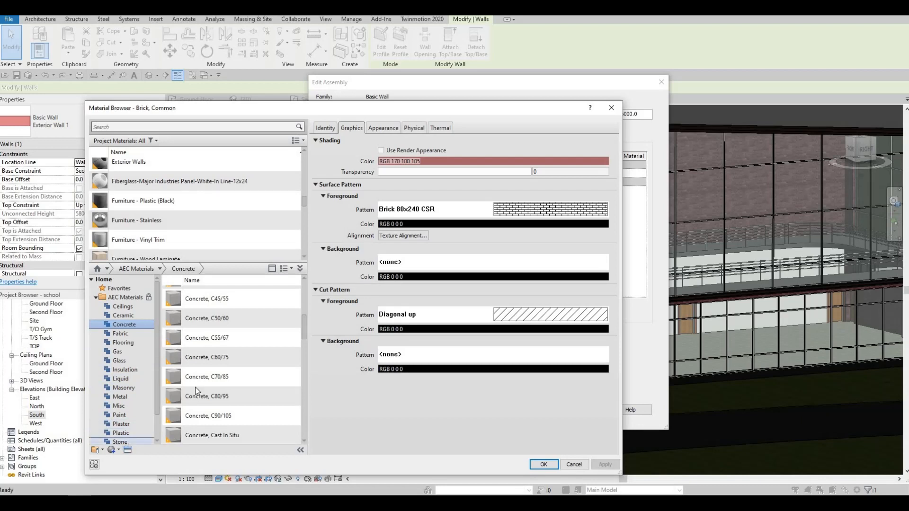
left_click(119, 441)
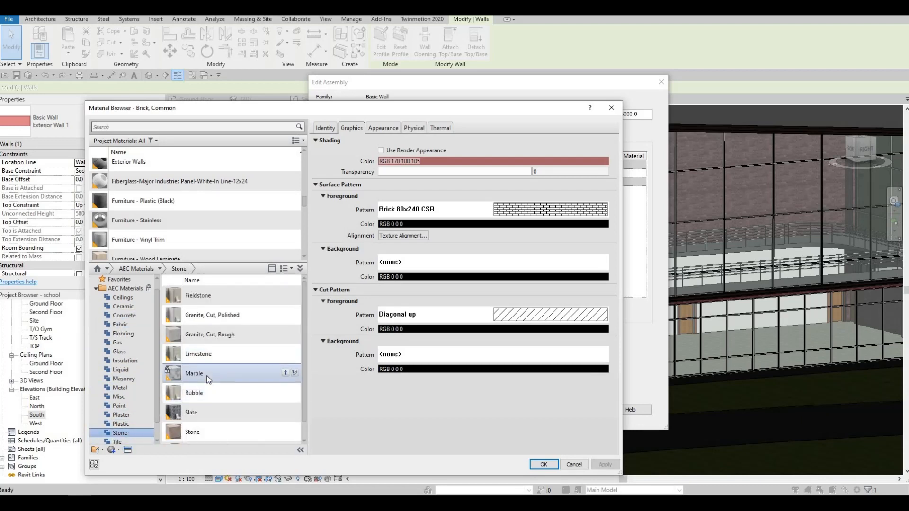
scroll(209, 376, "down", 1)
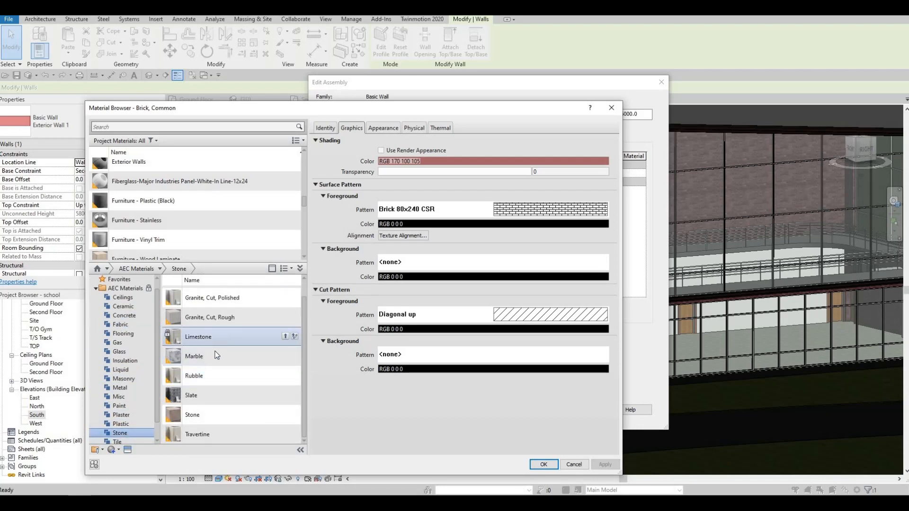
left_click(125, 415)
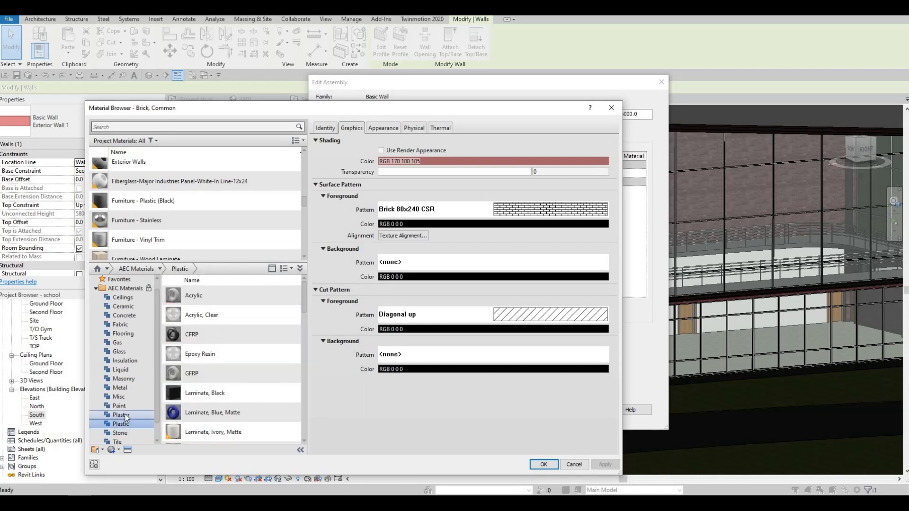
scroll(126, 386, "up", 1)
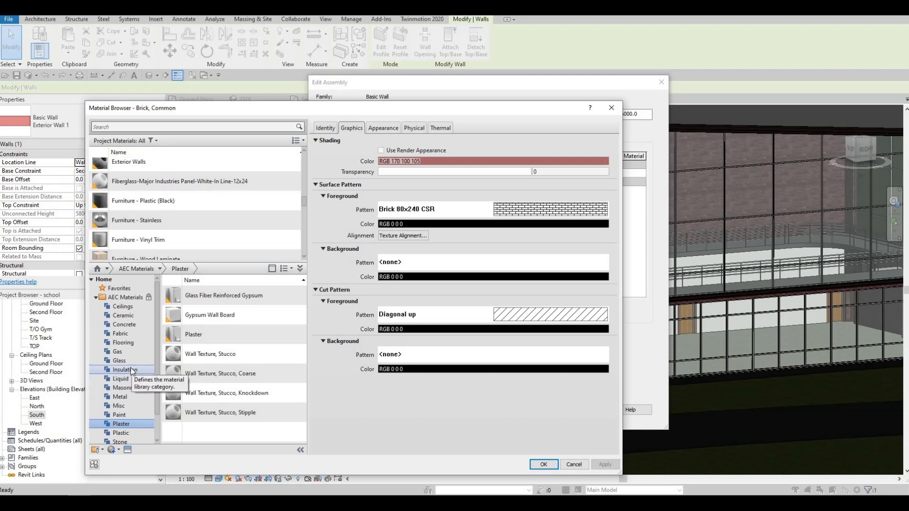
- Assign Concrete, Block pattern formwork to the structure layer of Exterior Wall 2 and apply the new type to the wall
left_click(124, 325)
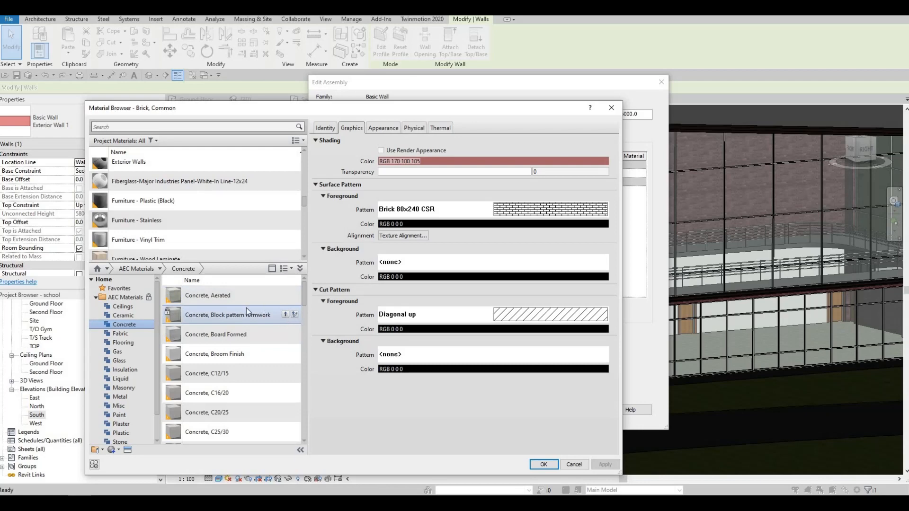
double_click(242, 313)
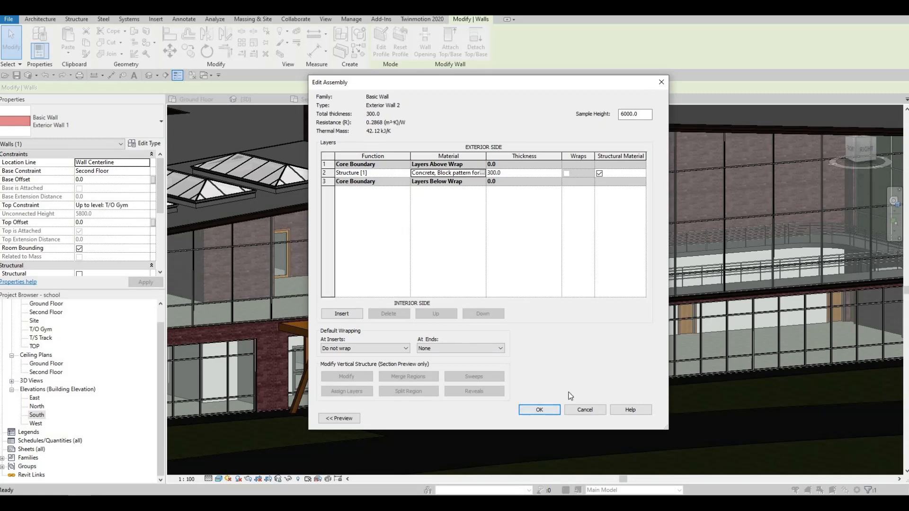
left_click(549, 411)
left_click(547, 418)
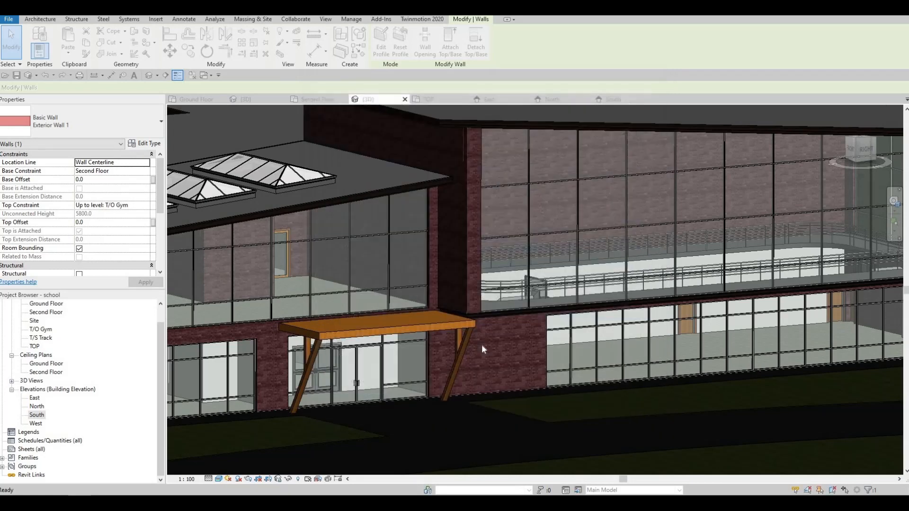
scroll(458, 244, "down", 2)
key("Escape")
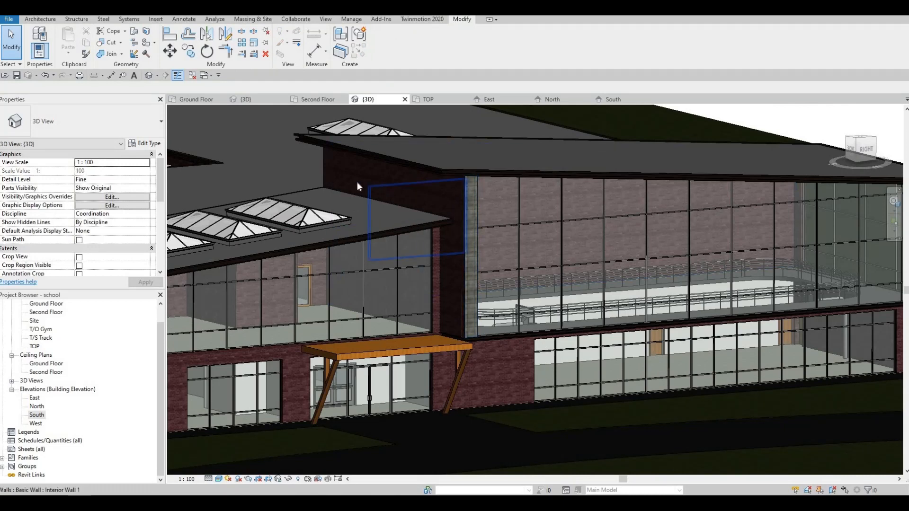
- Change the gym's upper side wall above the skylit lower roof to the Exterior Wall 2 type
left_click(323, 164)
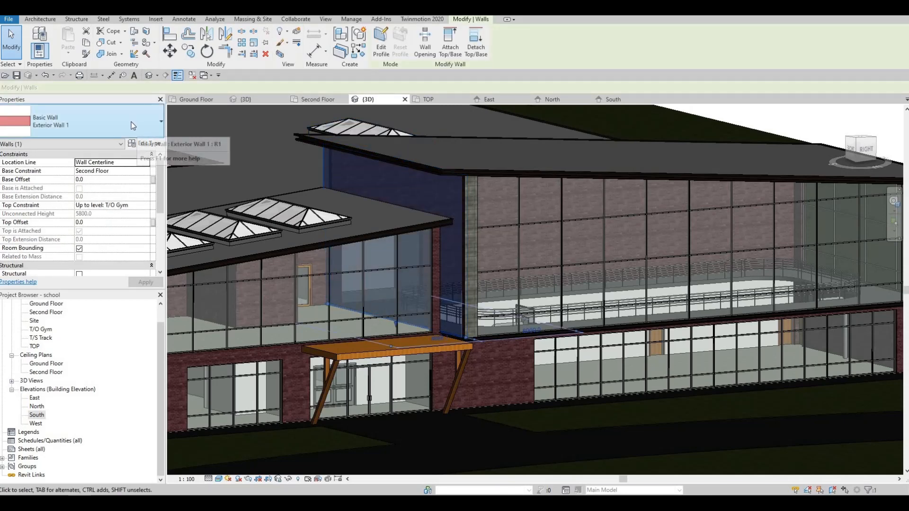
left_click(131, 121)
left_click(53, 279)
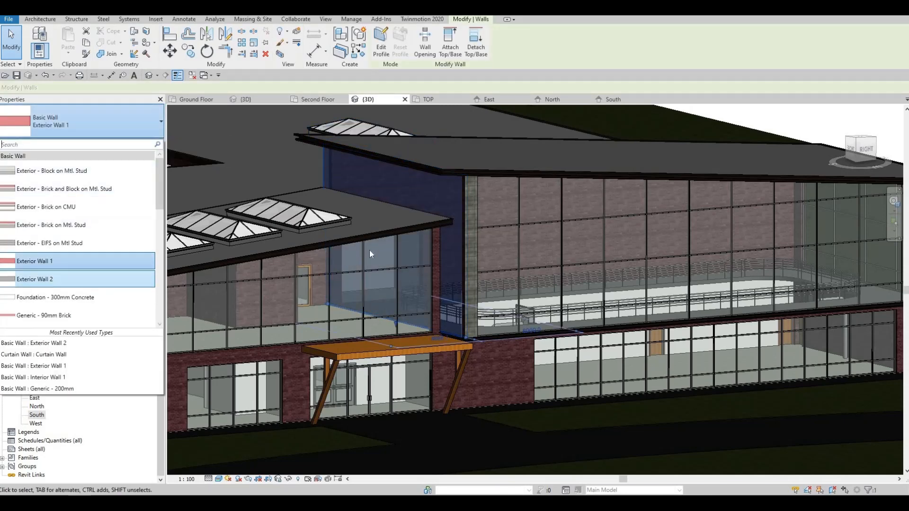
key("Escape")
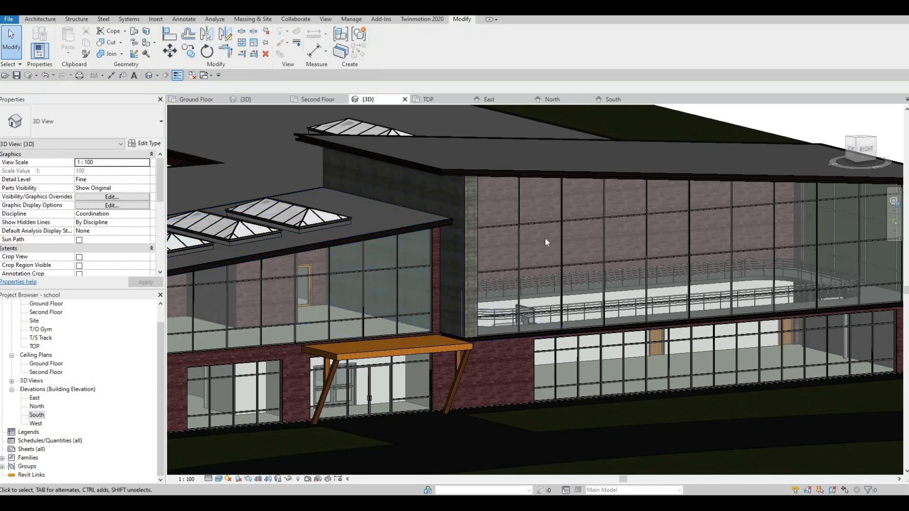
- Change the gym's rear upper wall facing the main flat roof to the Exterior Wall 2 type
middle_click_drag(544, 237, 743, 256, "shift")
middle_click_drag(321, 241, 418, 240)
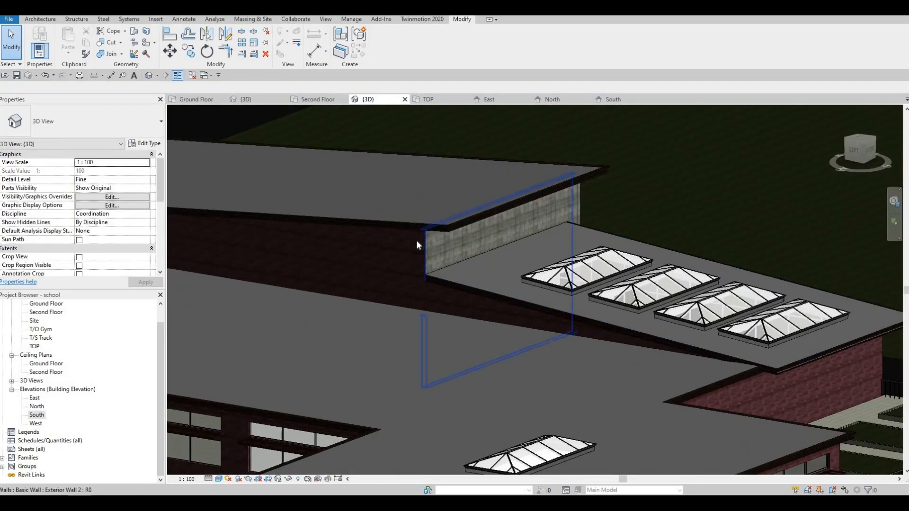
left_click(416, 240)
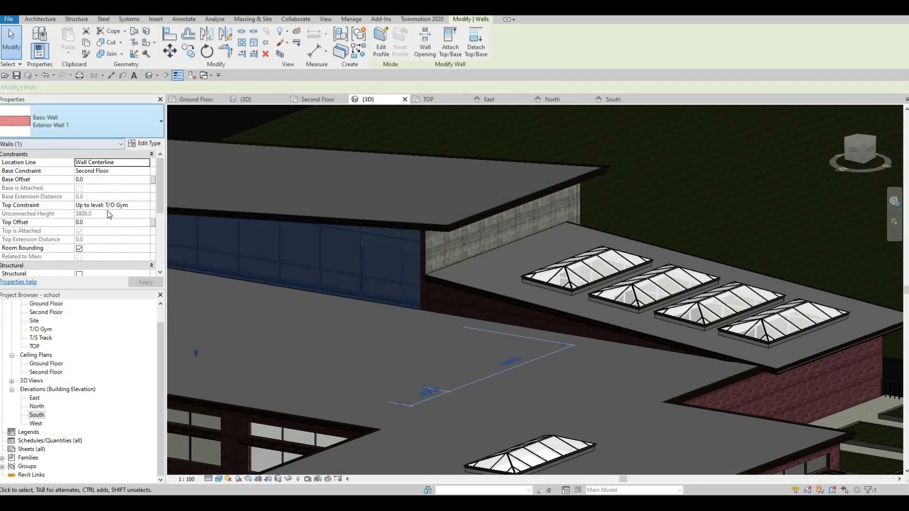
left_click(121, 124)
left_click(94, 278)
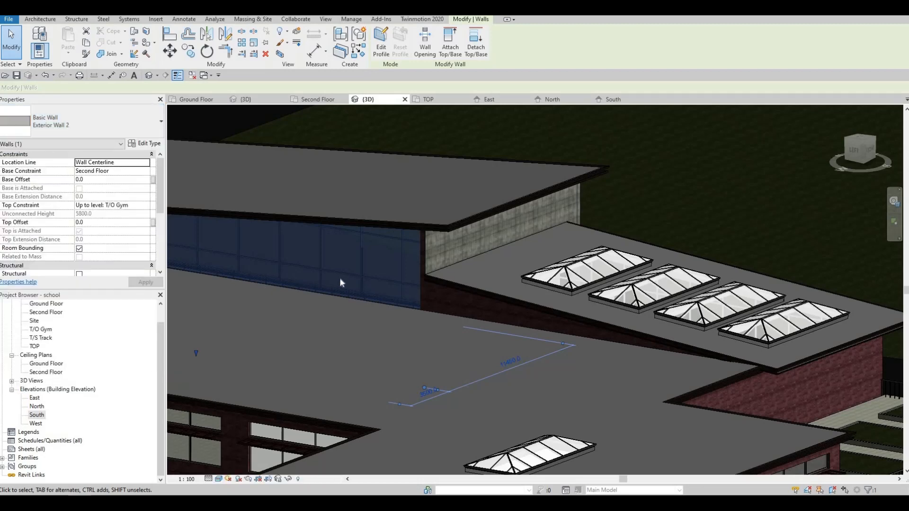
key("Escape")
- Give the wall framing the glazing at the gym's end with the basketball hoop the Exterior Wall 2 type
middle_click_drag(562, 273, 433, 308, "shift")
left_click(433, 307)
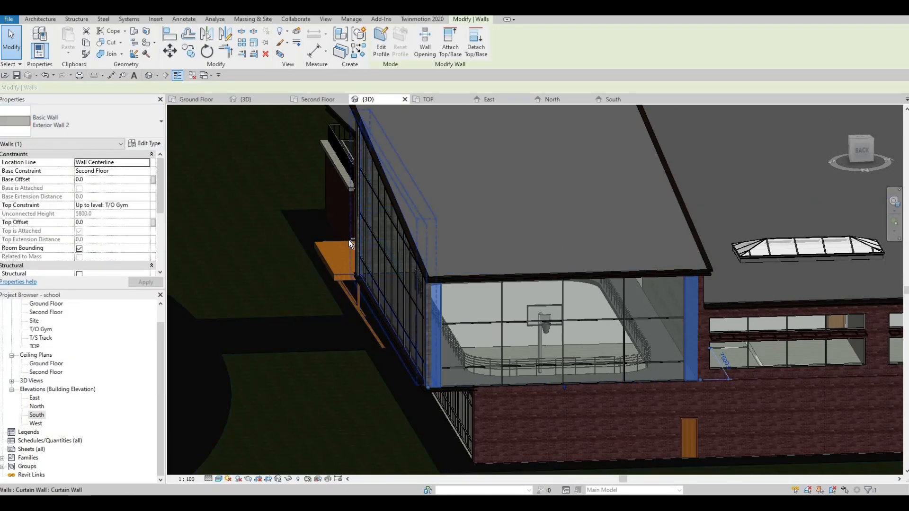
left_click(454, 237)
- Review the brick wall framing the glazing above the entrance and the in-place models of the entrance canopy and its support
middle_click_drag(357, 215, 317, 194, "shift")
scroll(327, 208, "up", 3)
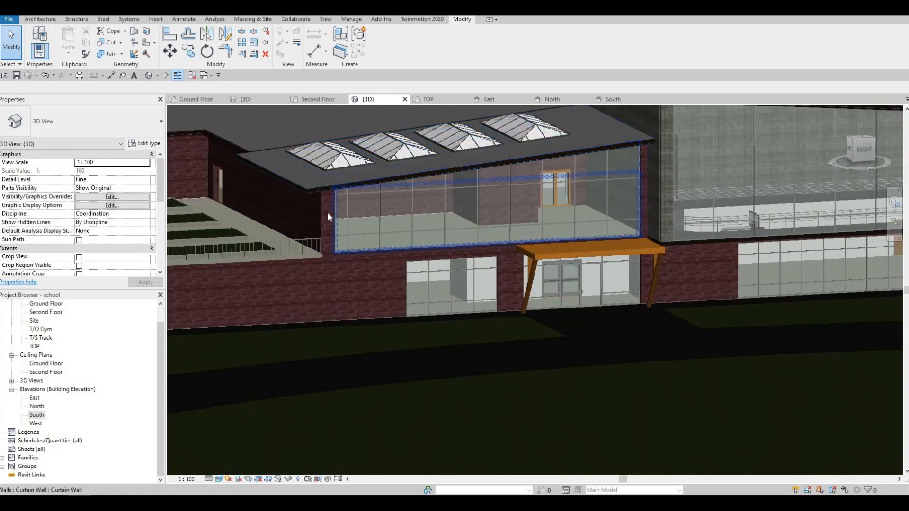
left_click(315, 214)
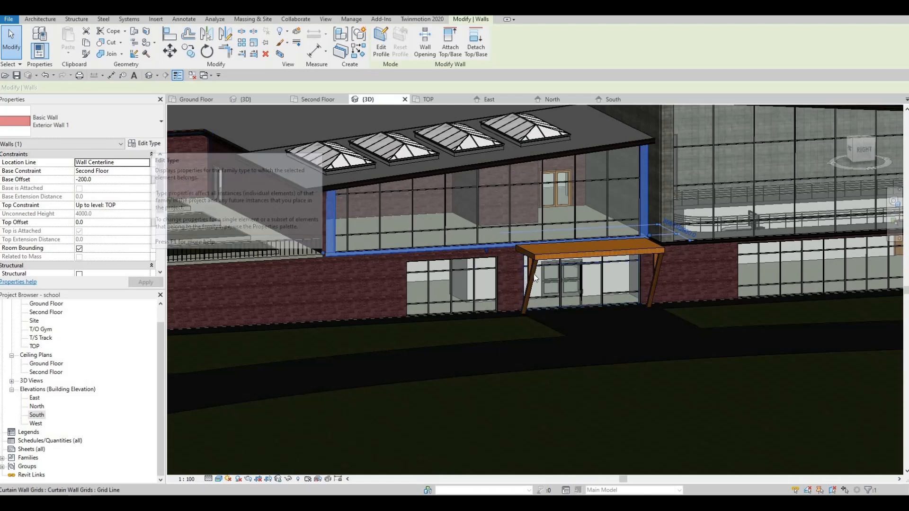
scroll(534, 265, "up", 2)
key("Escape")
left_click(525, 293)
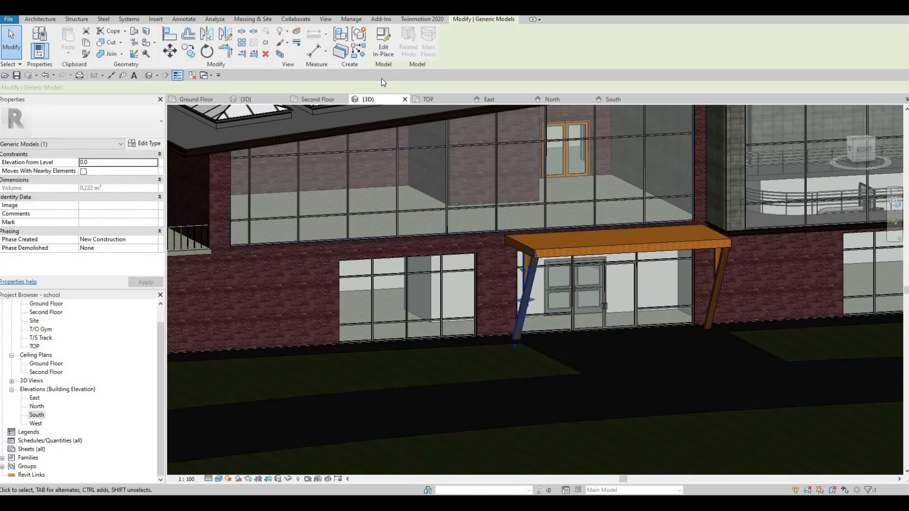
left_click(383, 39)
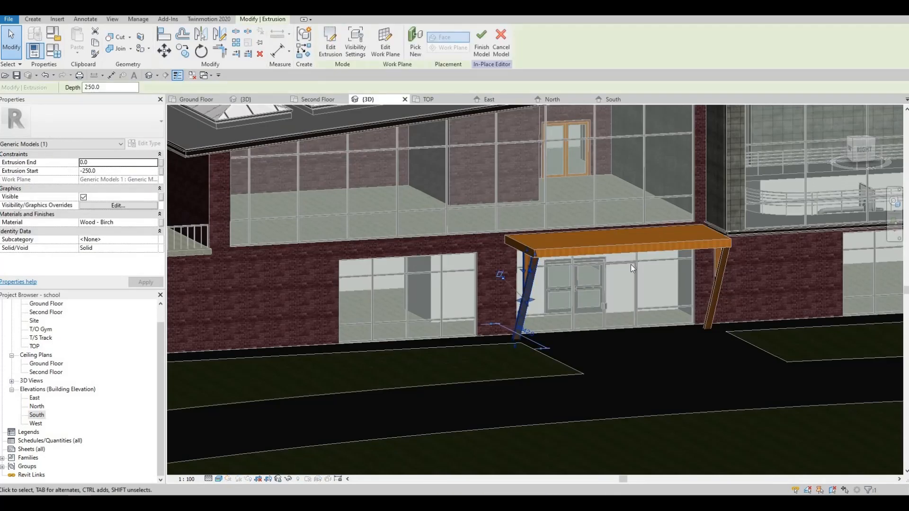
left_click(608, 254)
left_click(352, 37)
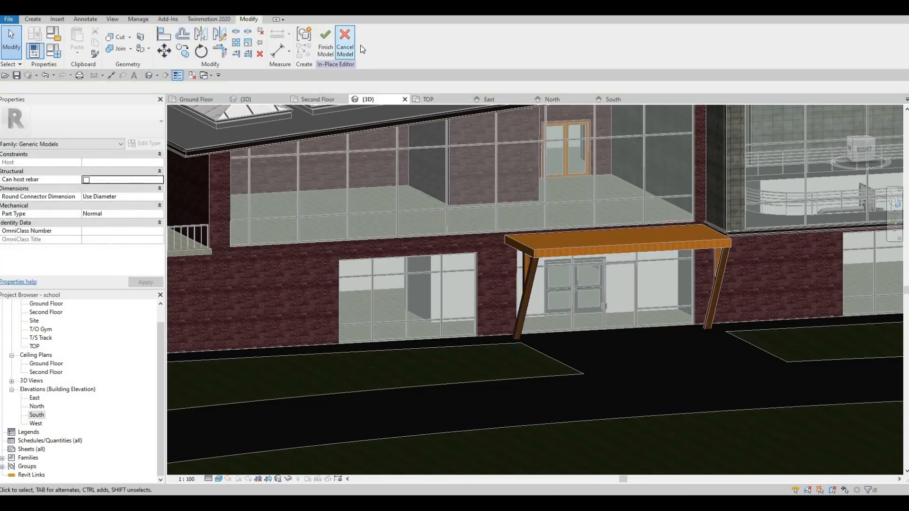
left_click(591, 250)
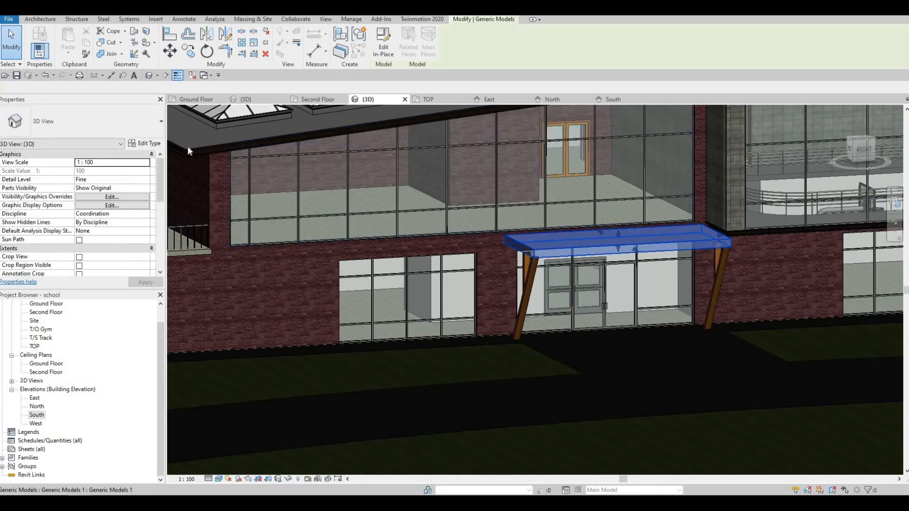
left_click(384, 53)
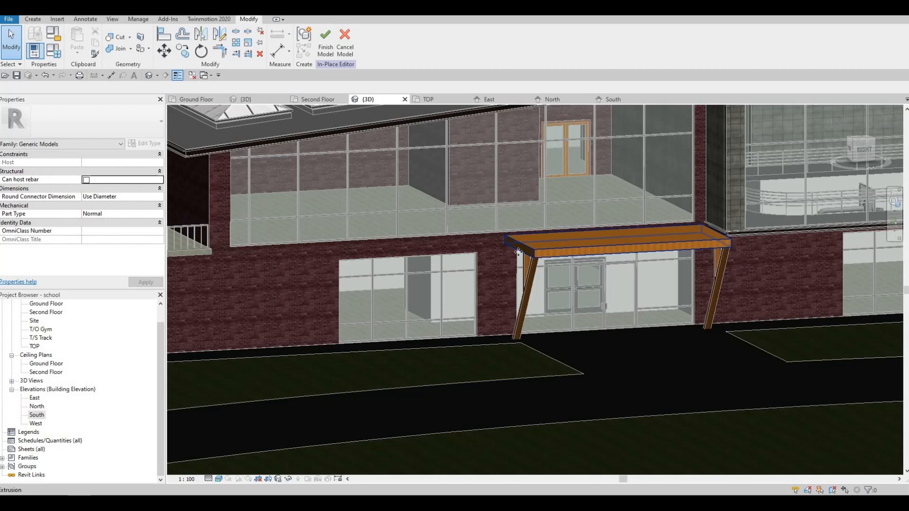
left_click(563, 251)
key("Escape")
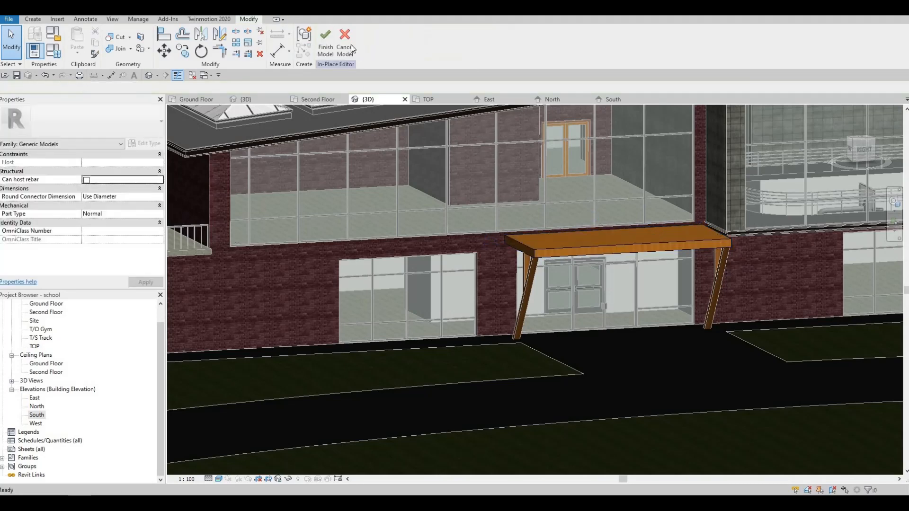
left_click(351, 44)
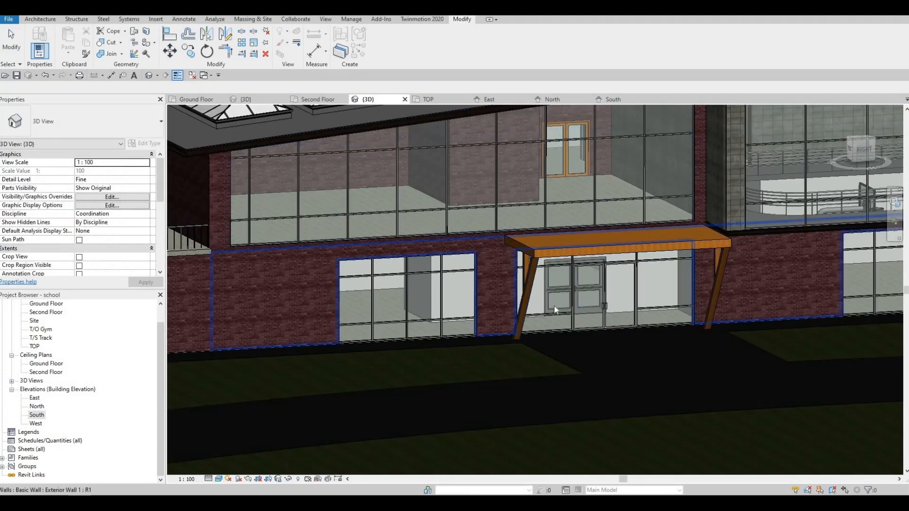
- Delete the double glass door from the second-floor brick wall facing the roof terrace
middle_click_drag(579, 297, 615, 290, "shift")
scroll(581, 266, "up", 2)
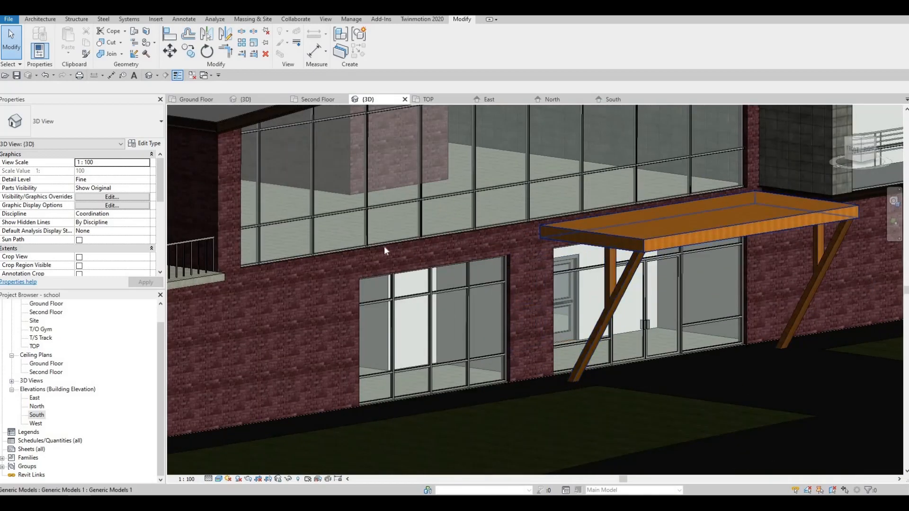
middle_click_drag(449, 230, 551, 246)
scroll(547, 247, "down", 2)
middle_click_drag(456, 253, 516, 281, "shift")
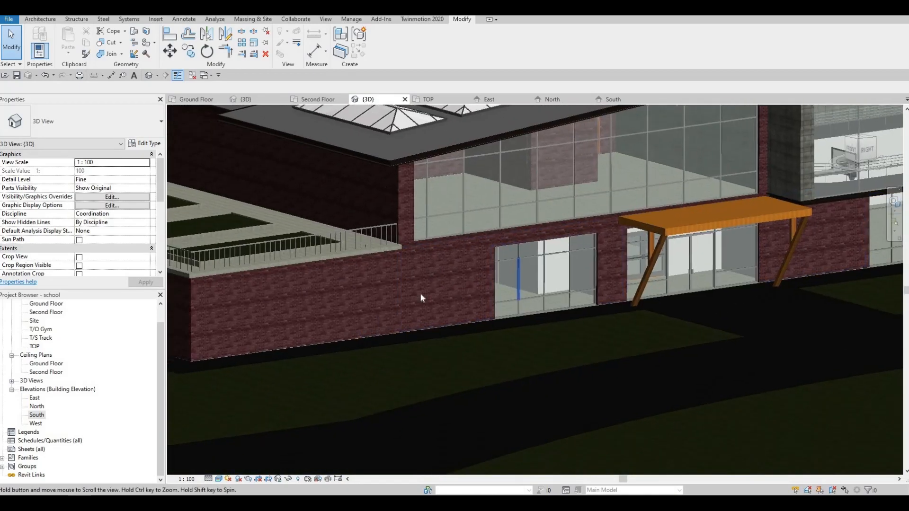
middle_click_drag(388, 316, 499, 273)
scroll(368, 303, "down", 4)
middle_click_drag(377, 265, 416, 227)
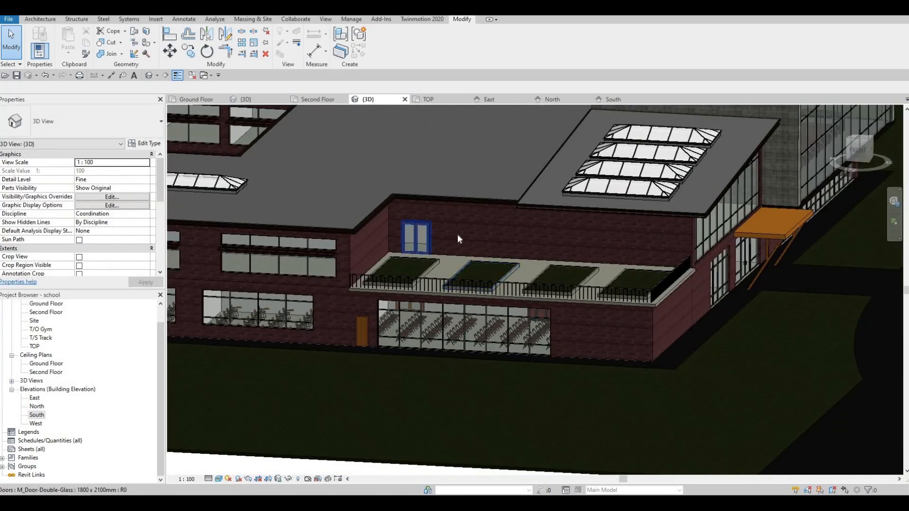
left_click(415, 232)
key("Escape")
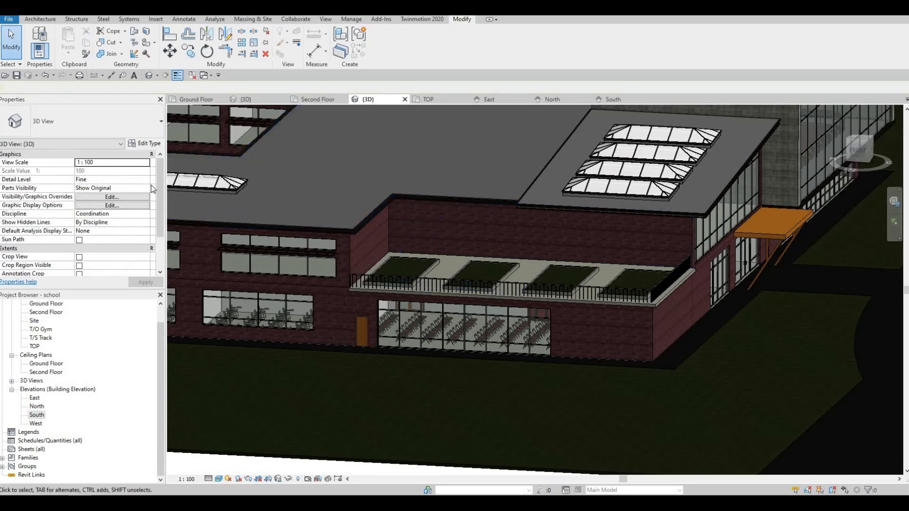
- Draw a curtain wall about 8200 mm long on the Second Floor plan, inside the terrace's brick wall along grid line 6
left_click(53, 313)
scroll(442, 231, "down", 5)
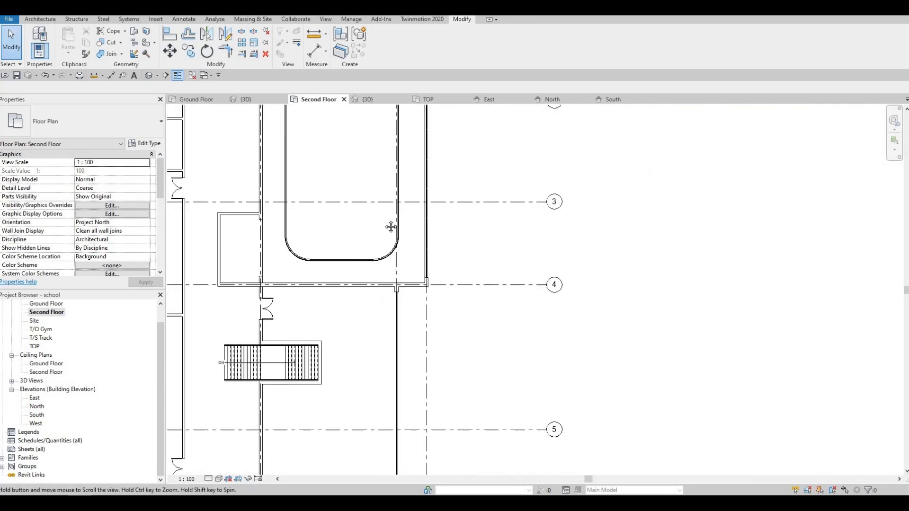
middle_click_drag(421, 286, 437, 237)
scroll(436, 237, "up", 2)
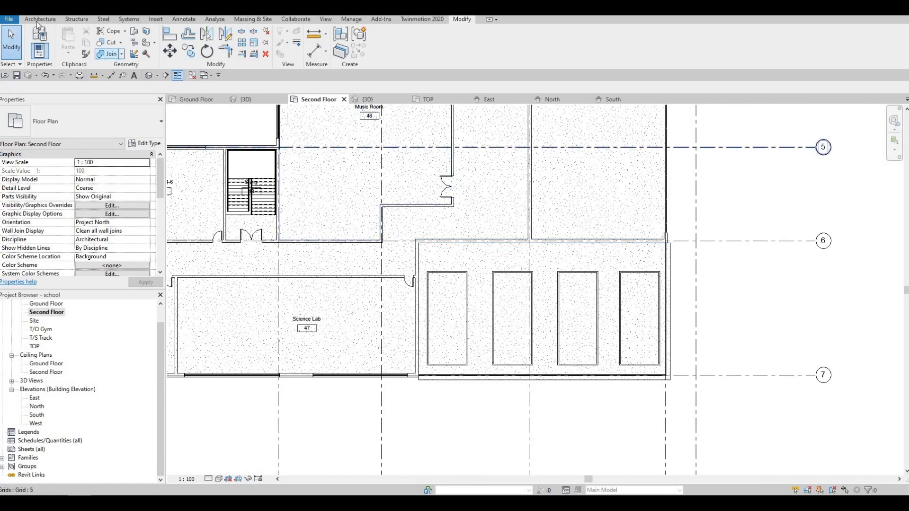
key("Escape")
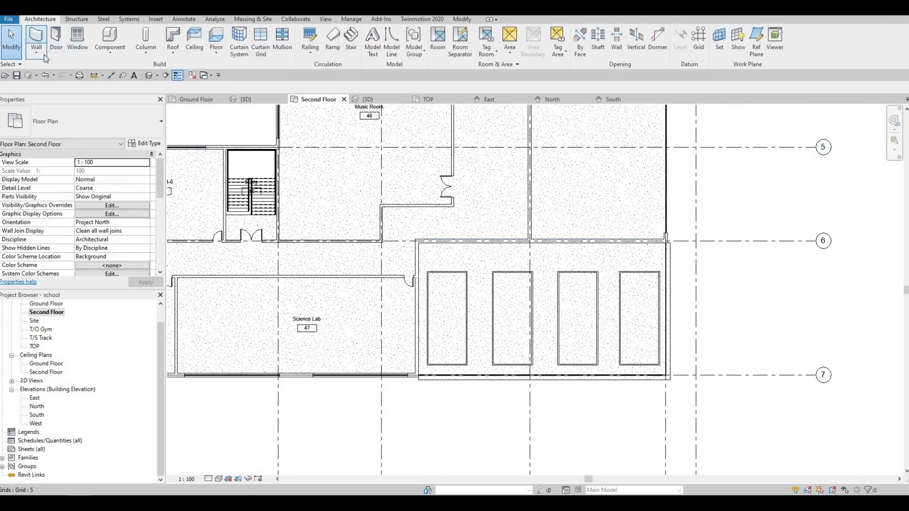
key("w")
key("a")
scroll(416, 241, "up", 2)
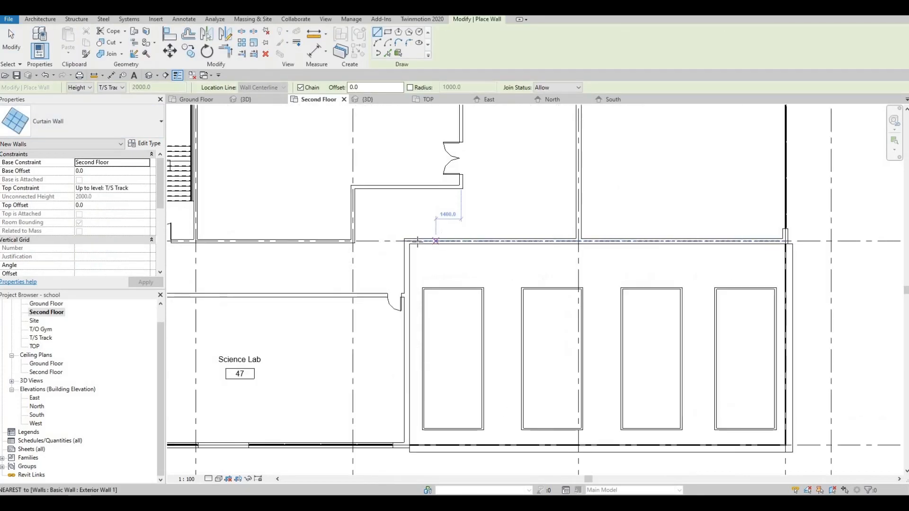
left_click(416, 241)
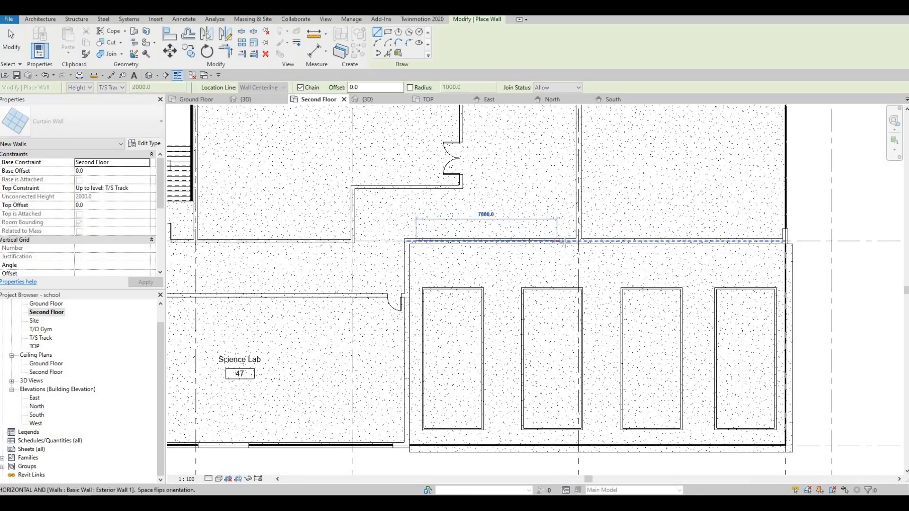
left_click(563, 241)
key("Escape")
key("Escape")
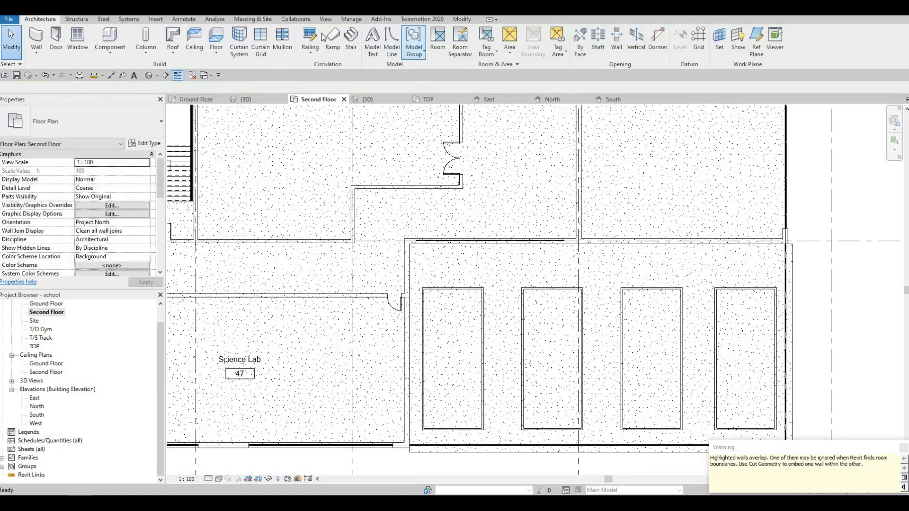
- Cut the terrace's brick wall with the overlapping curtain wall so the glazing is embedded in it
key("c")
key("g")
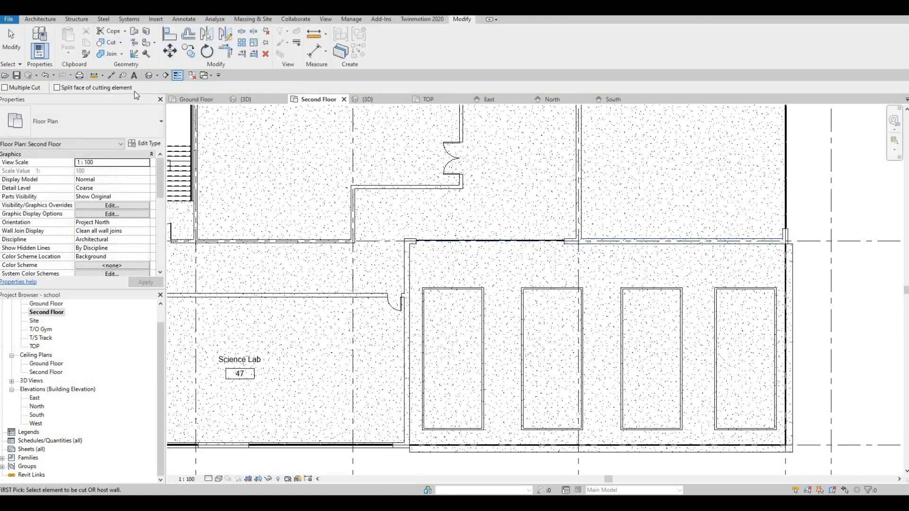
key("Escape")
- Return to the 3D view and stretch the top edge of the terrace curtain wall upward toward the roof
left_click(149, 75)
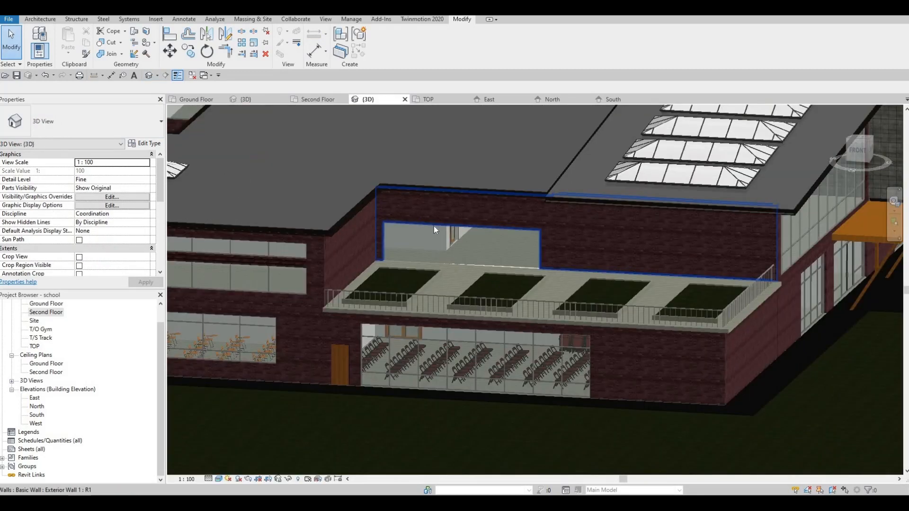
left_click(454, 228)
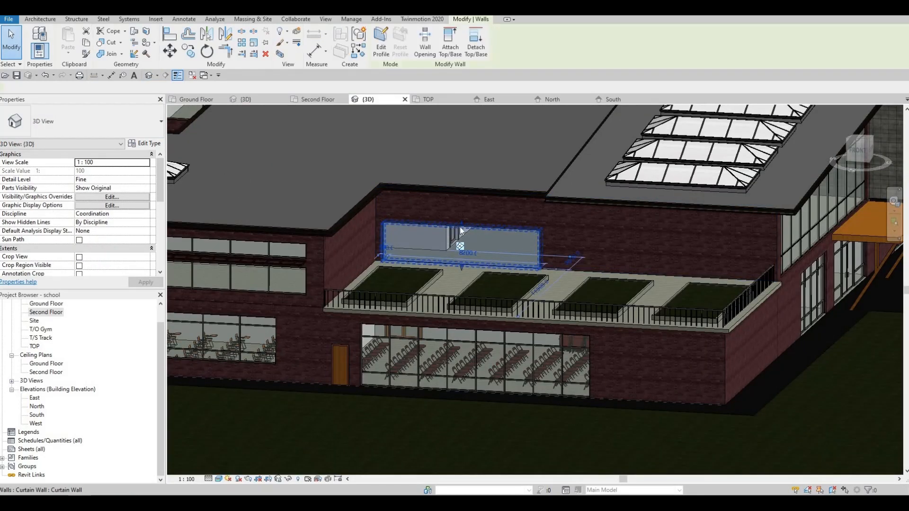
left_click_drag(463, 217, 464, 209)
key("Escape")
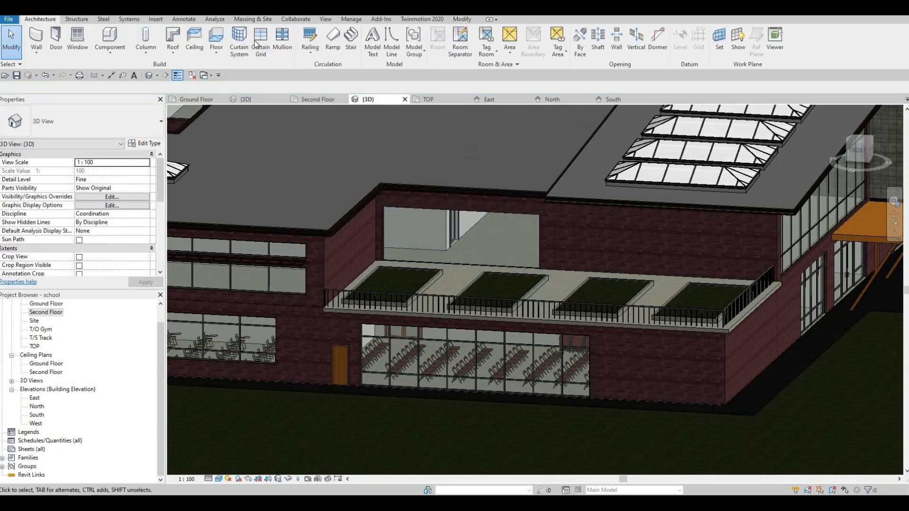
- Divide the terrace curtain wall into four 2050 mm bays with vertical grid lines and add a horizontal grid line 2000 mm above its base
left_click(263, 43)
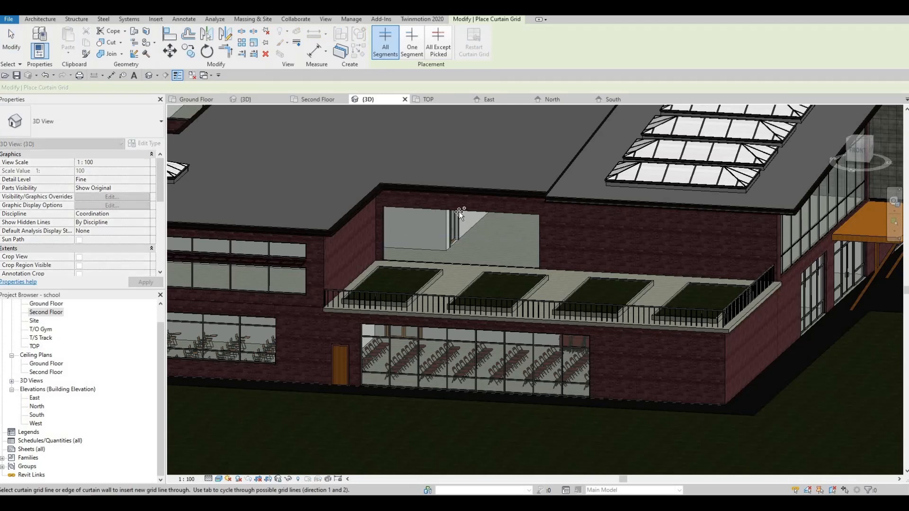
left_click(424, 208)
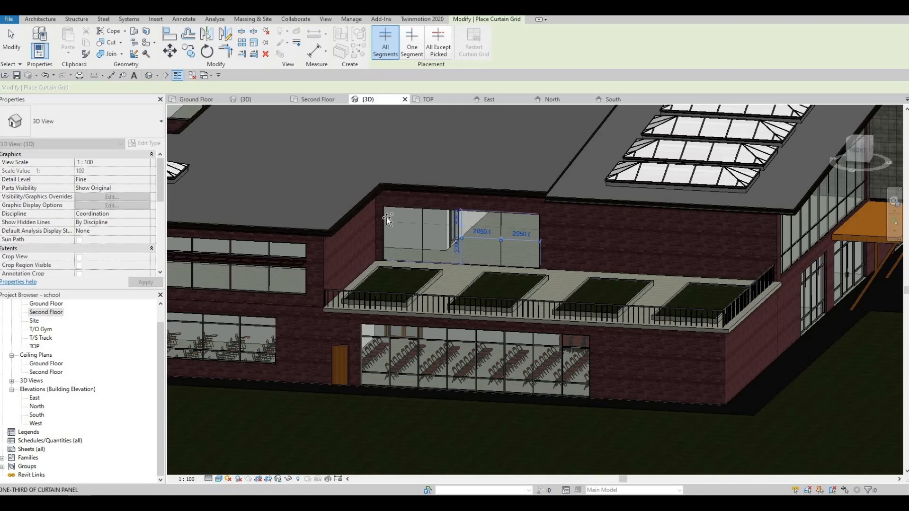
left_click(386, 249)
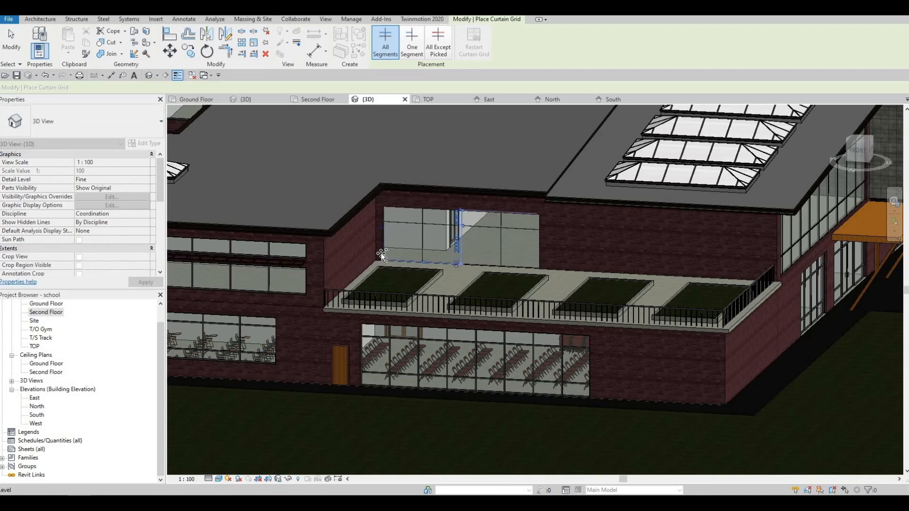
- Add single-segment horizontal grid lines low in the second to fourth bays of the terrace curtain wall
scroll(381, 249, "up", 3)
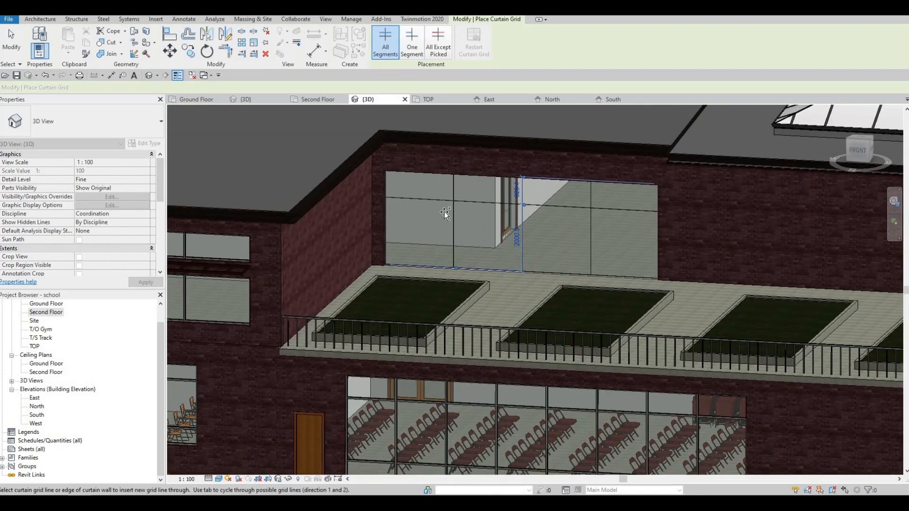
left_click(411, 43)
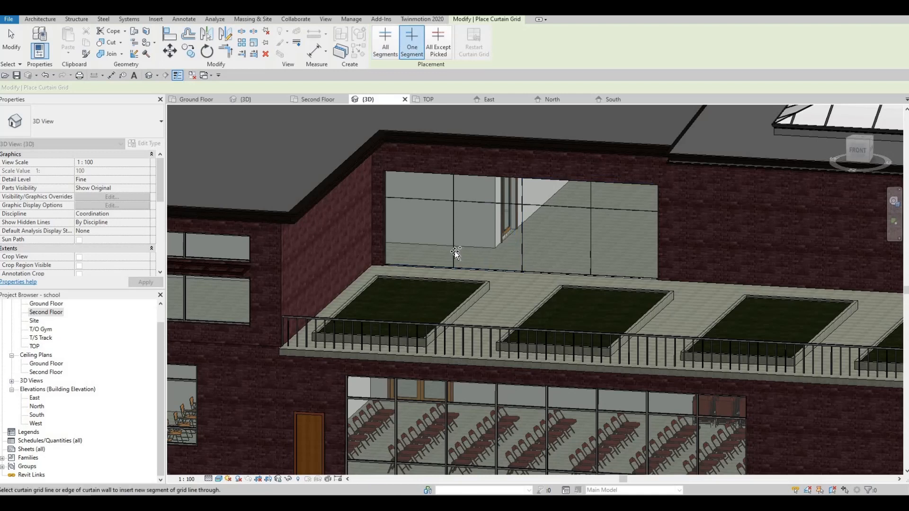
left_click(520, 254)
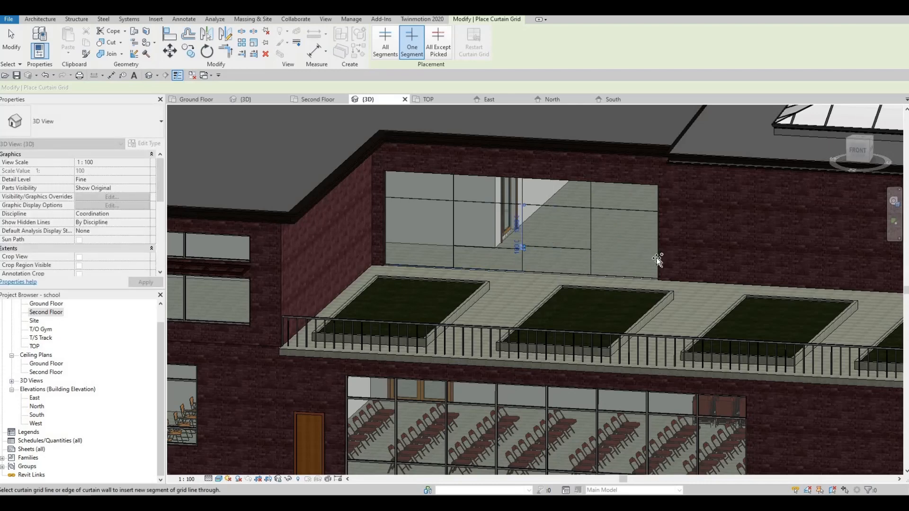
key("Escape")
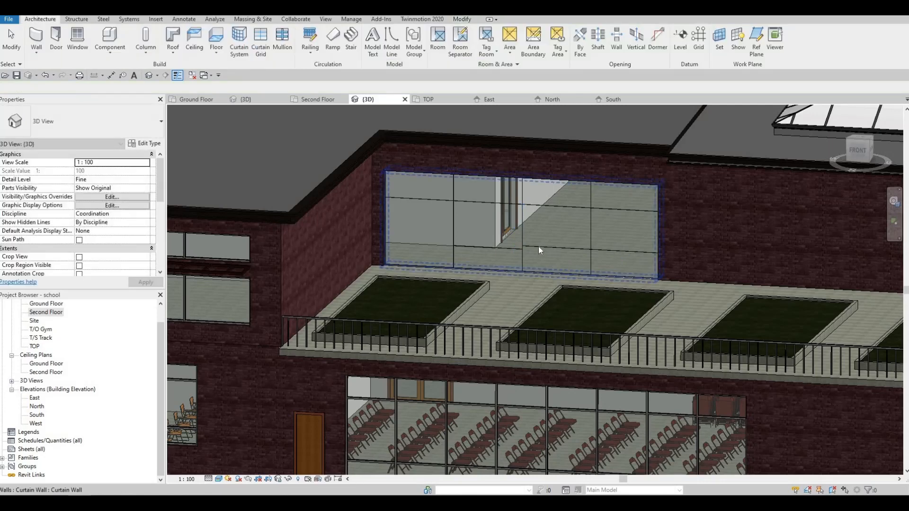
- Try to align the second bay's lower horizontal grid segment with the segment in the neighbouring bay
scroll(538, 246, "up", 2)
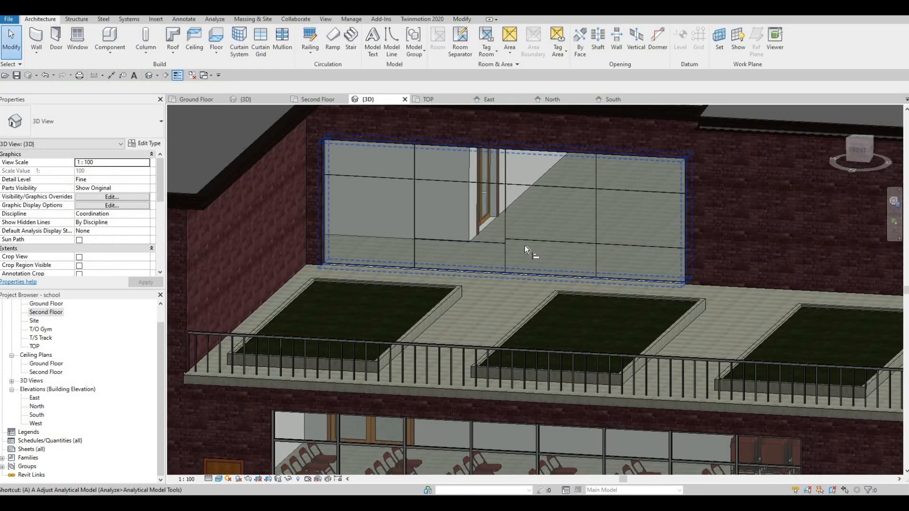
key("a")
key("l")
left_click(528, 242)
left_click(482, 243)
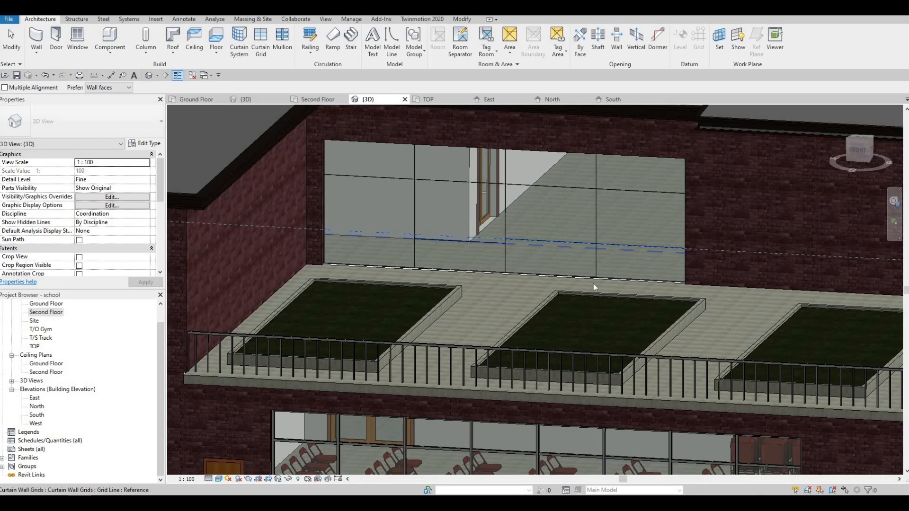
key("Escape")
key("Escape")
- Nudge the second bay's lower horizontal grid segment slightly upward to line up with its neighbours
left_click(478, 242)
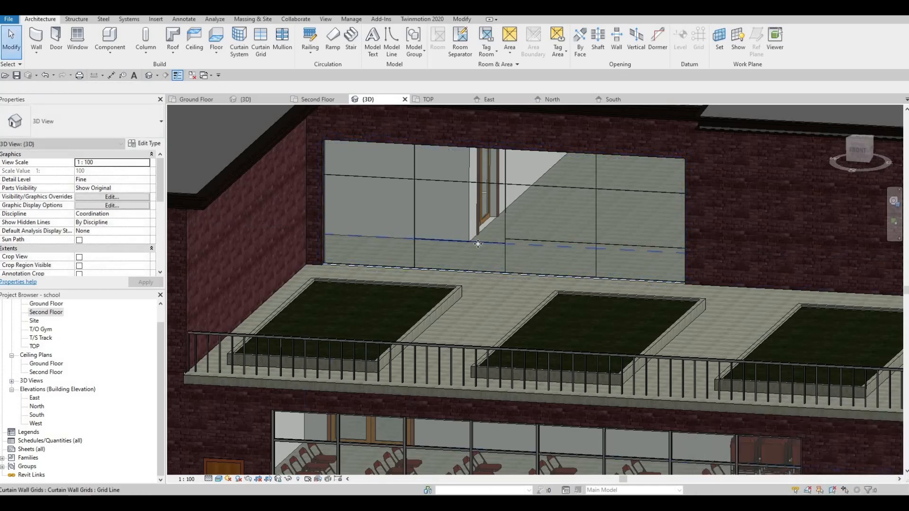
key("Up")
key("Up")
key("Up")
key("Up")
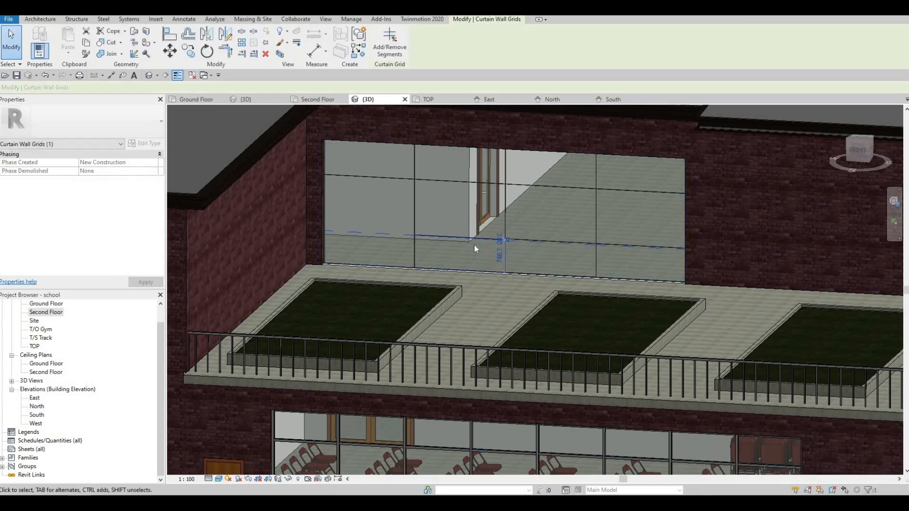
key("Escape")
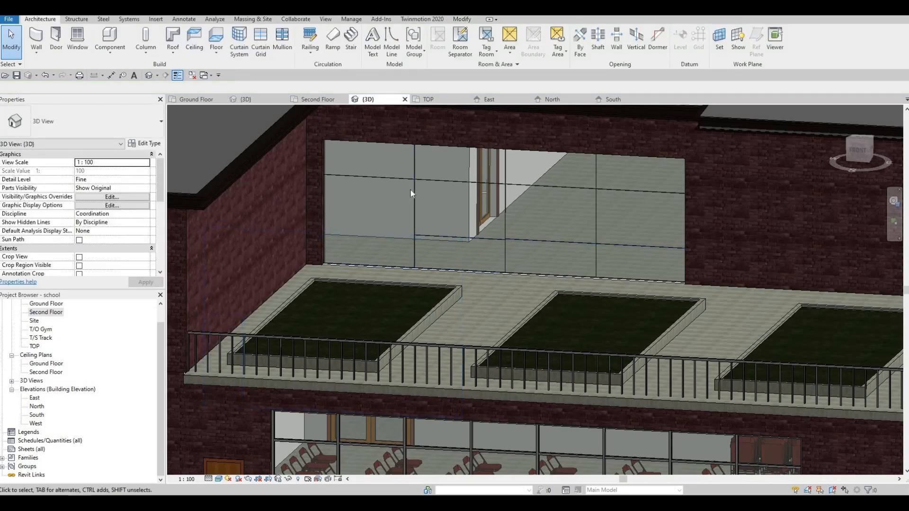
- Place 50mm x 65mm rectangular mullions on all grid lines of the terrace curtain wall and remove the first bay's bottom mullion
left_click(281, 46)
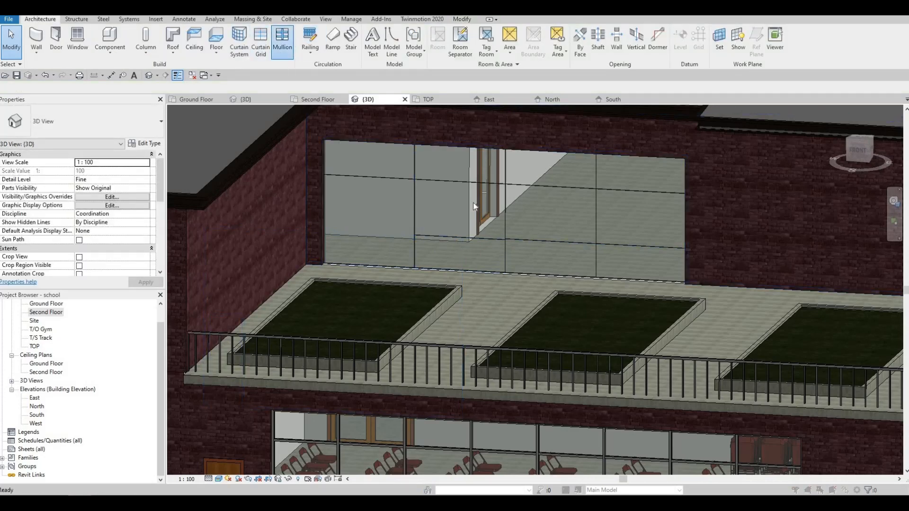
left_click(428, 52)
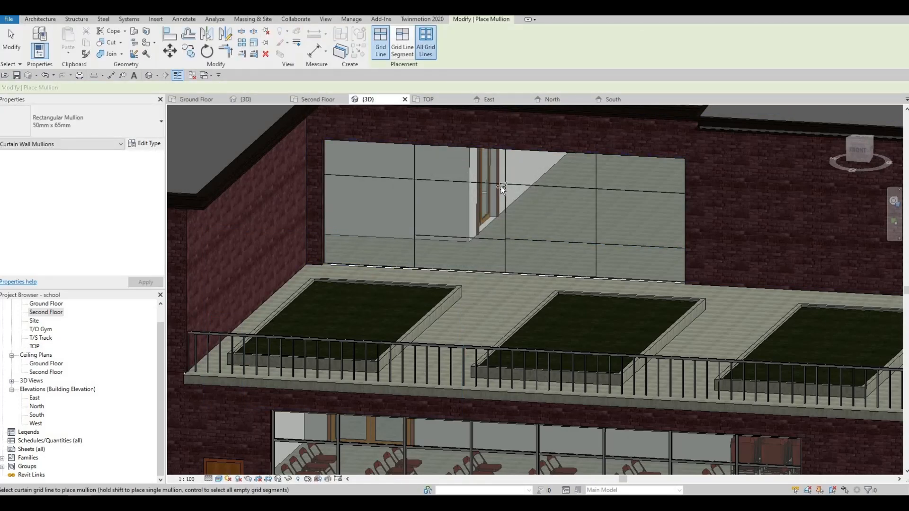
left_click(445, 220)
key("Escape")
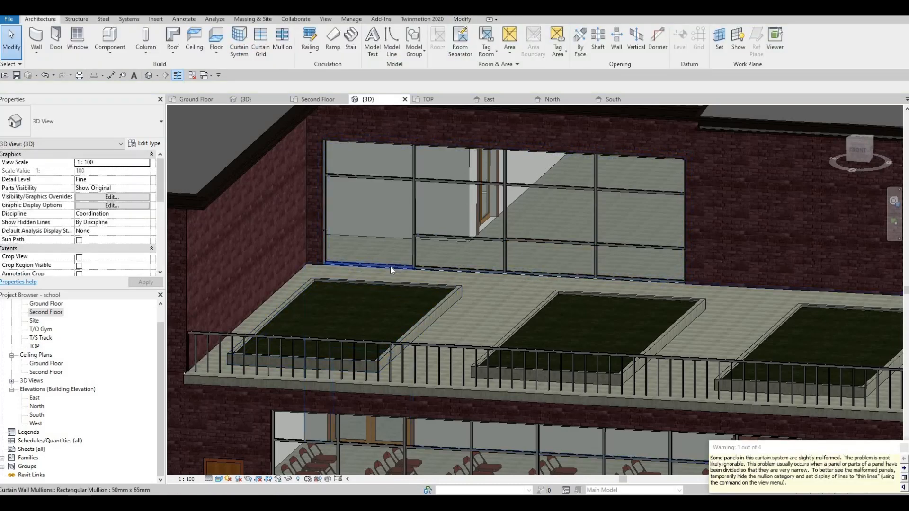
left_click(388, 263)
key("Escape")
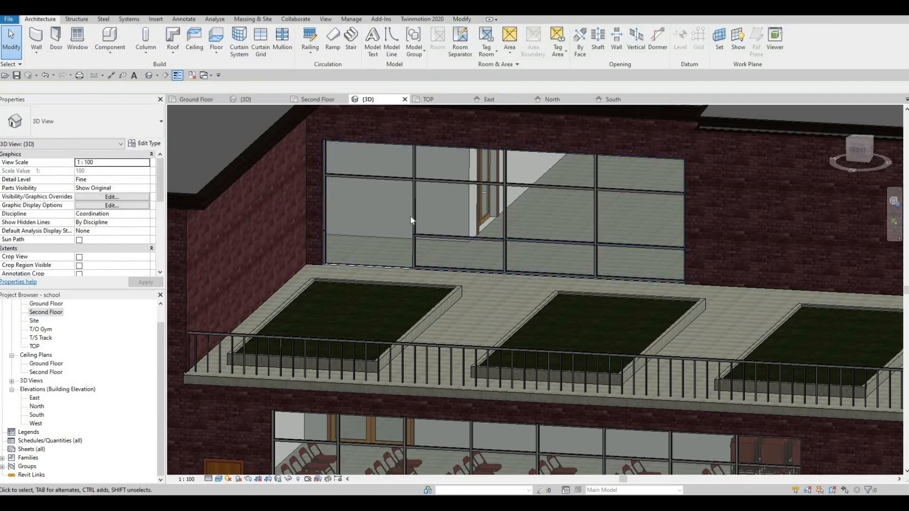
- Try to change the first bay's lower glazed panel to the M_Door-Curtain-Wall-Double-Storefront type
key("Tab")
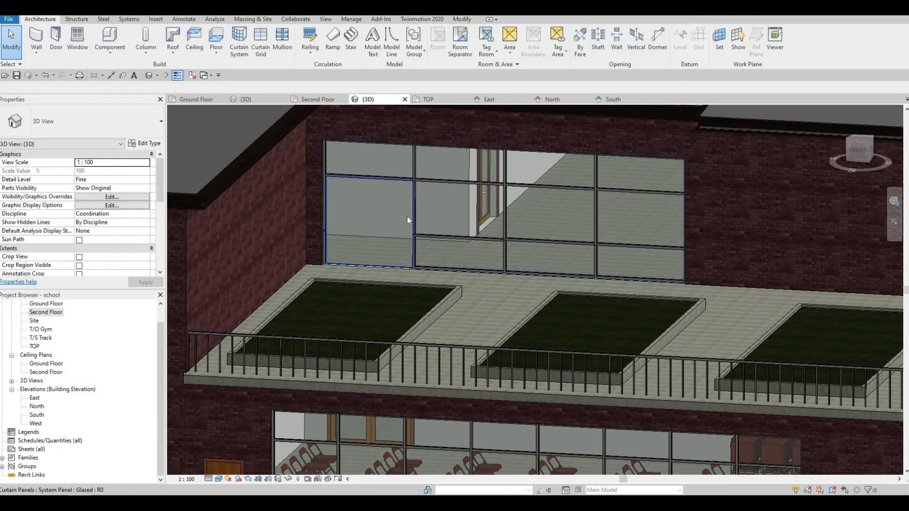
left_click(407, 217)
left_click(100, 129)
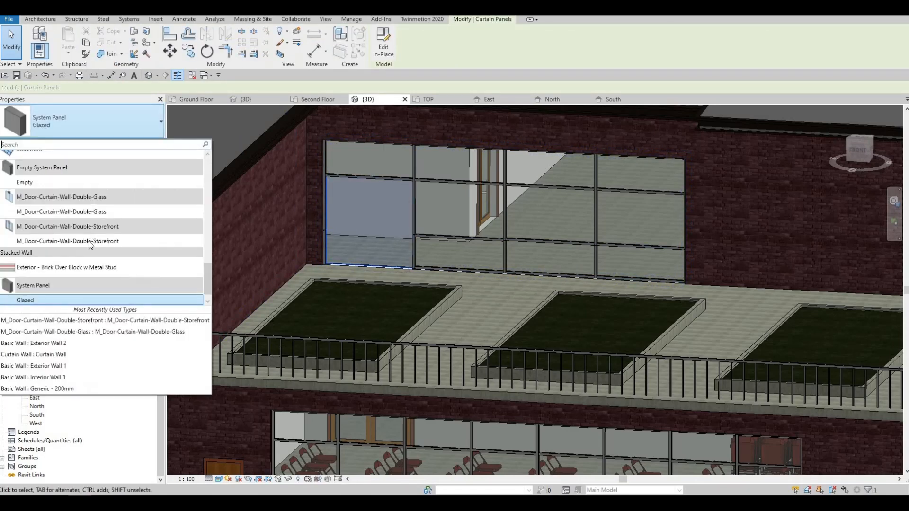
left_click(88, 241)
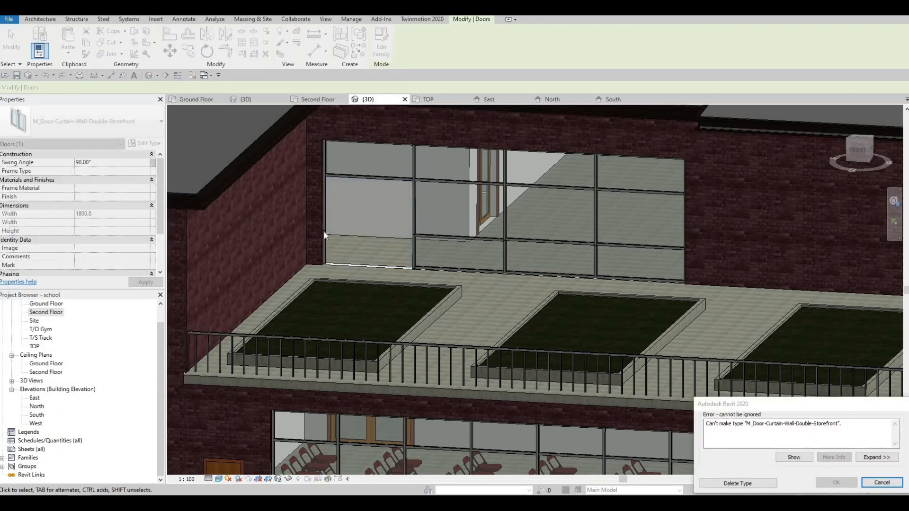
scroll(341, 236, "up", 4)
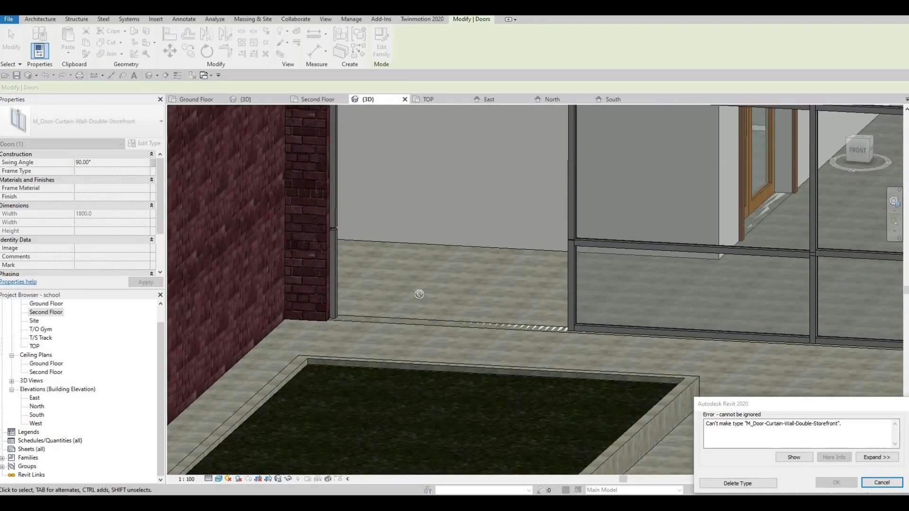
middle_click_drag(496, 380, 436, 307, "shift")
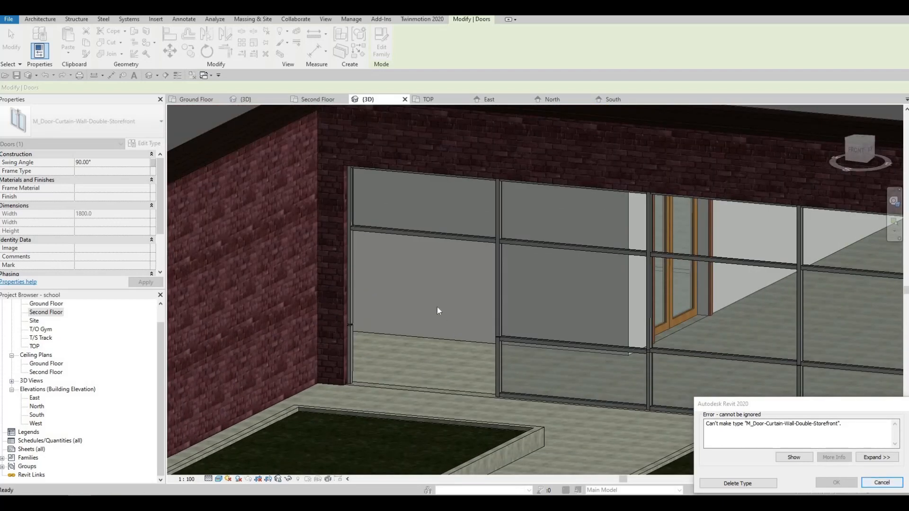
key("Escape")
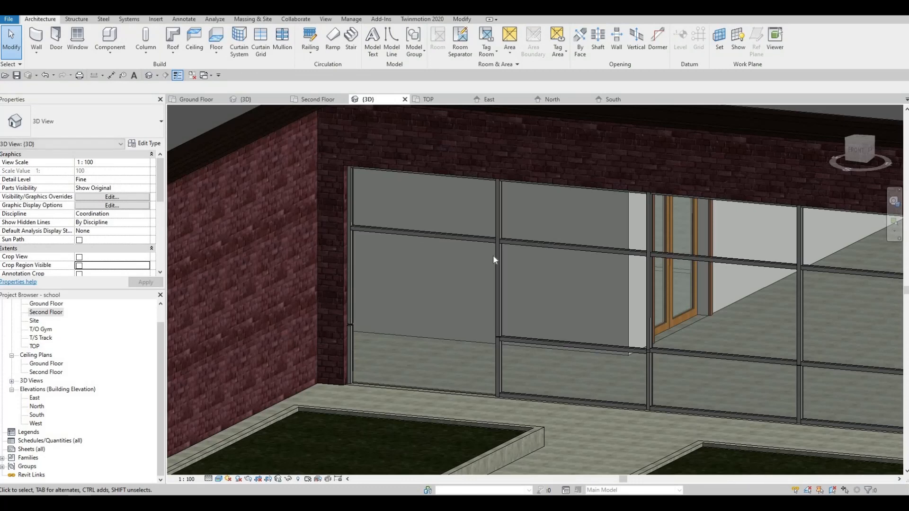
- Try to change the first bay's lower glazed panel to the M_Door-Curtain-Wall-Double-Glass type
left_click(493, 255)
key("Escape")
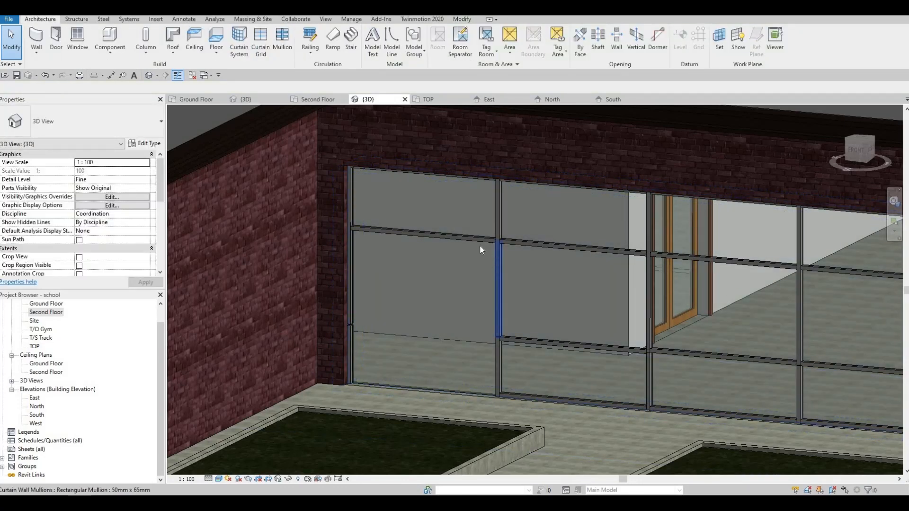
key("Tab")
key("Tab")
key("Tab")
key("Tab")
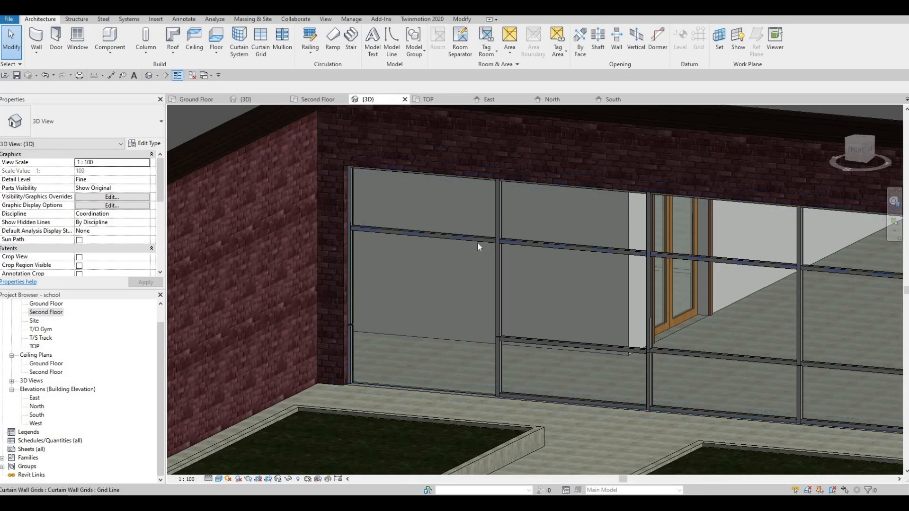
left_click(476, 242)
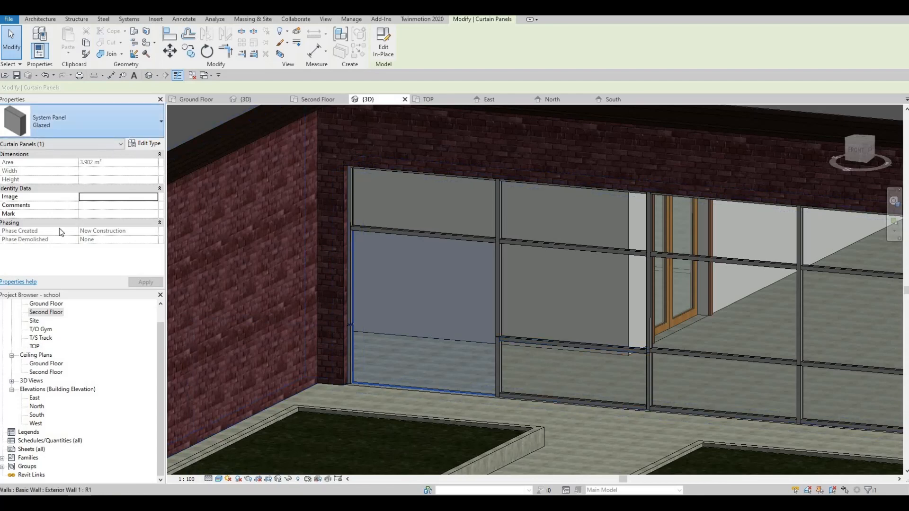
left_click(85, 124)
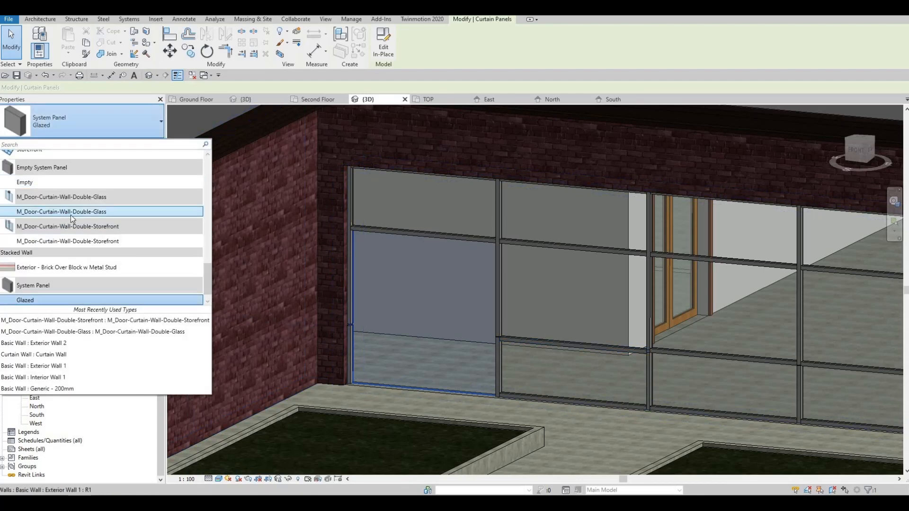
left_click(71, 215)
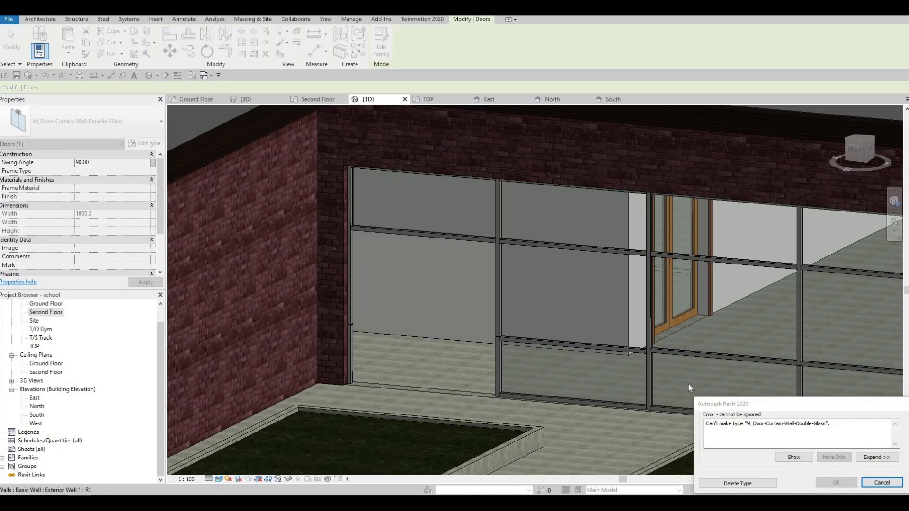
key("Escape")
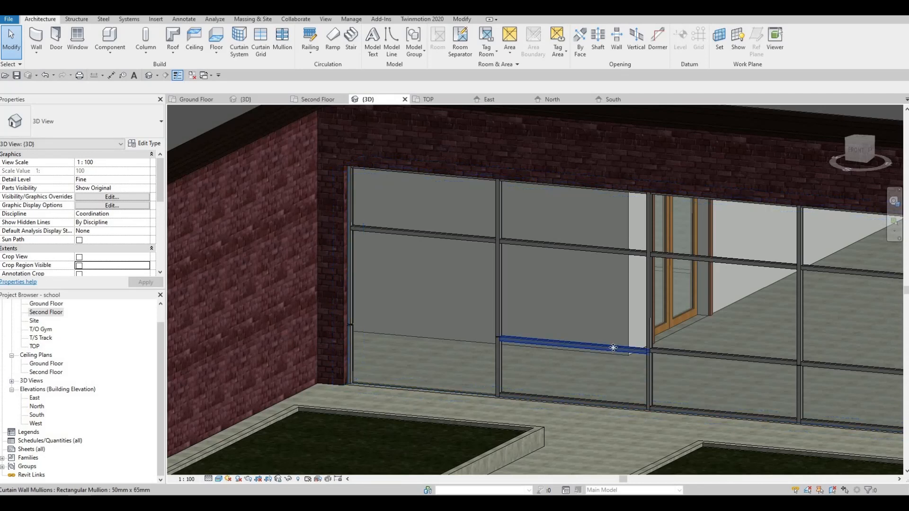
- Delete the low horizontal grid line segments and their mullions from the second to fourth bays of the terrace curtain wall
left_click(614, 347)
key("Escape")
left_click(615, 347)
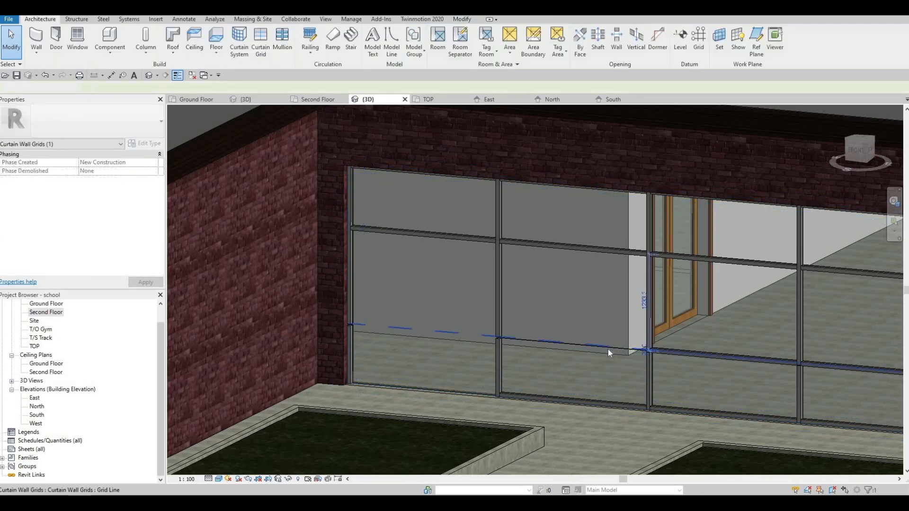
key("Delete")
left_click(612, 349)
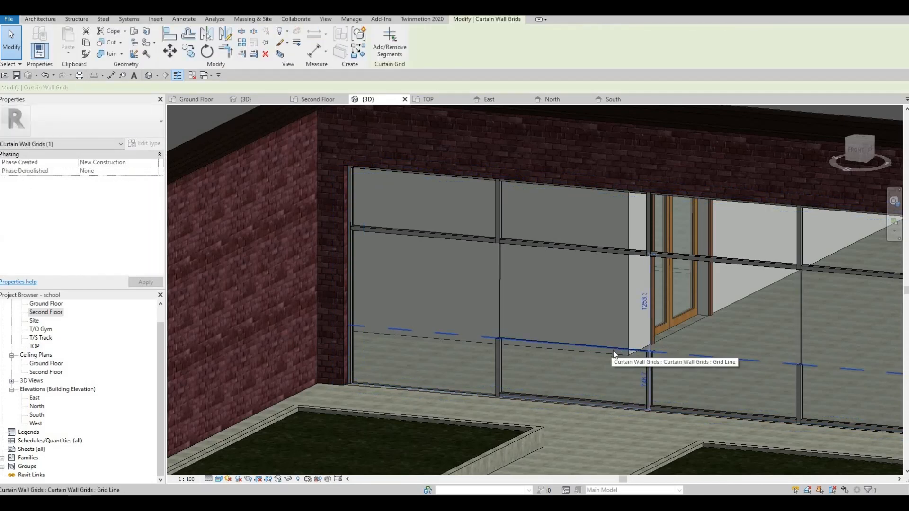
key("Delete")
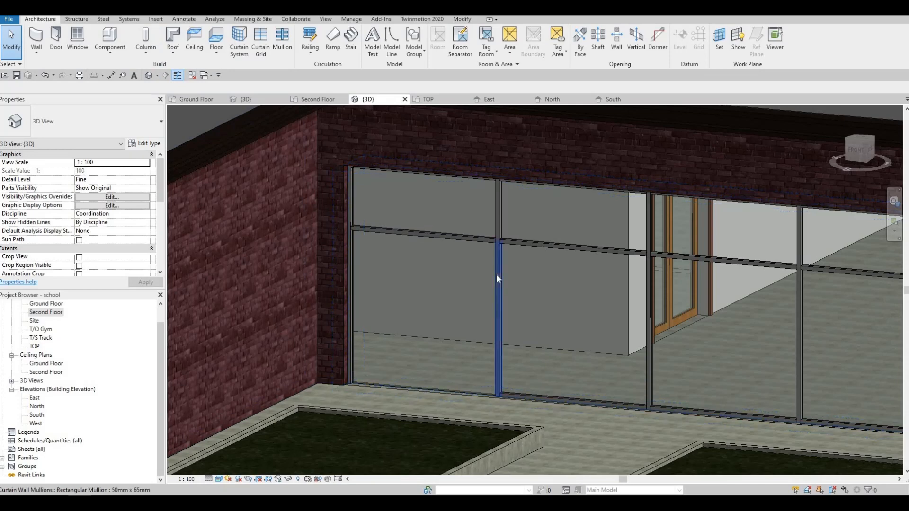
- Change the first bay's lower glazed panel to the M_Door-Curtain-Wall-Double-Glass door type
key("Tab")
key("Tab")
key("Tab")
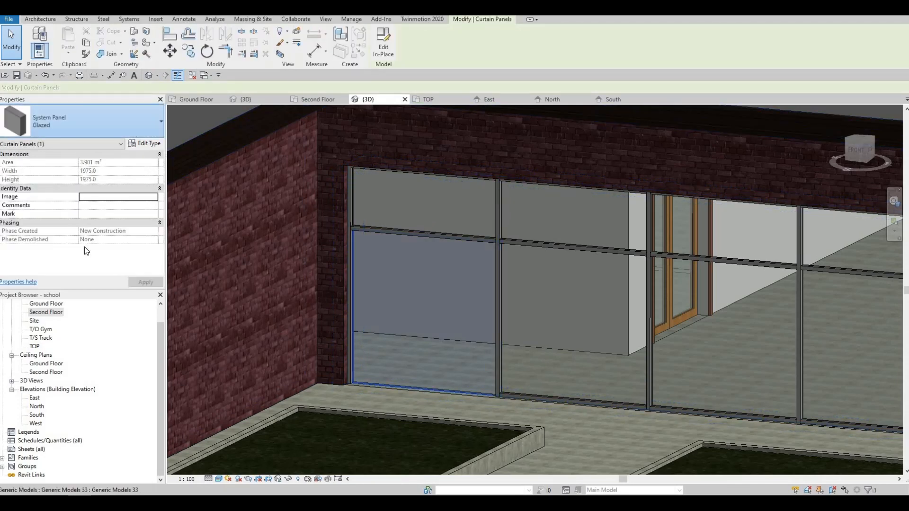
left_click(85, 122)
left_click(88, 211)
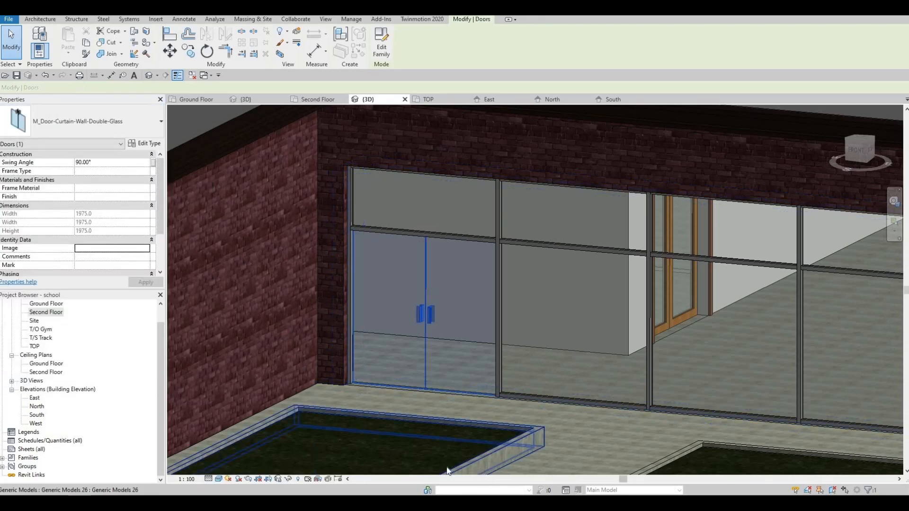
key("Escape")
- Examine the terrace curtain wall with its double glass door and the surrounding facade from several angles
scroll(573, 402, "down", 1)
middle_click_drag(572, 401, 289, 287)
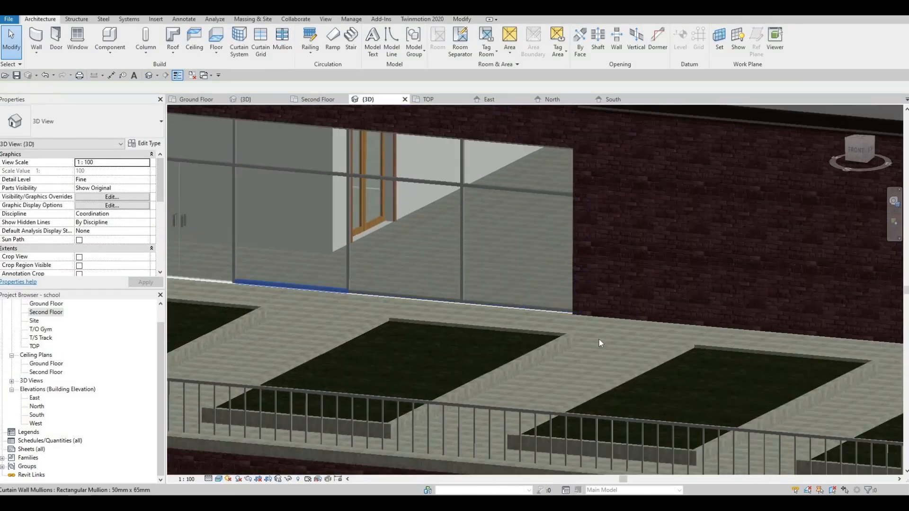
middle_click_drag(598, 339, 431, 299)
scroll(431, 300, "down", 3)
scroll(537, 355, "down", 1)
middle_click_drag(537, 355, 428, 364)
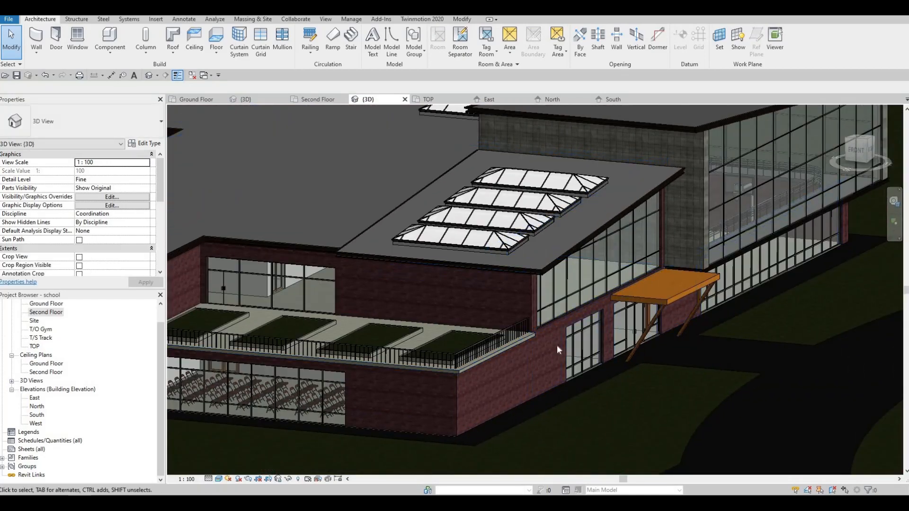
scroll(556, 345, "up", 2)
middle_click_drag(189, 279, 374, 294)
middle_click_drag(294, 298, 373, 294)
scroll(373, 293, "up", 2)
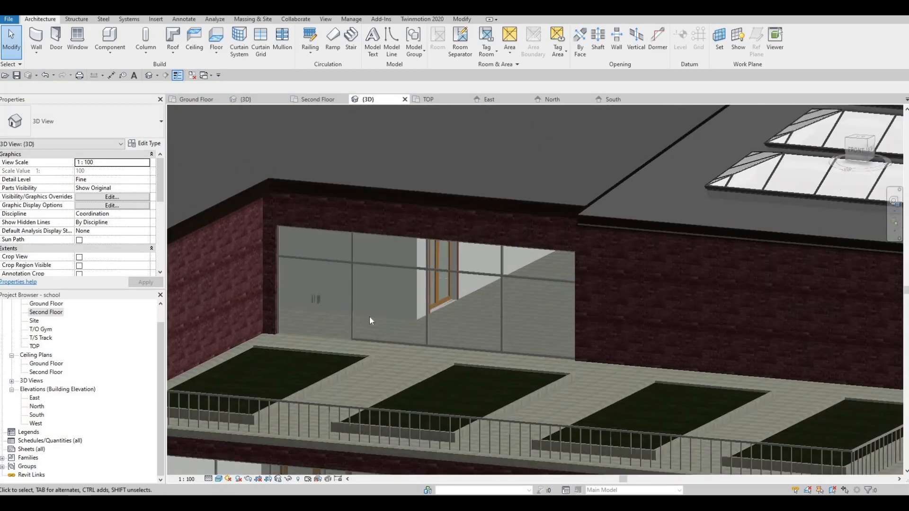
middle_click_drag(460, 299, 590, 379, "shift")
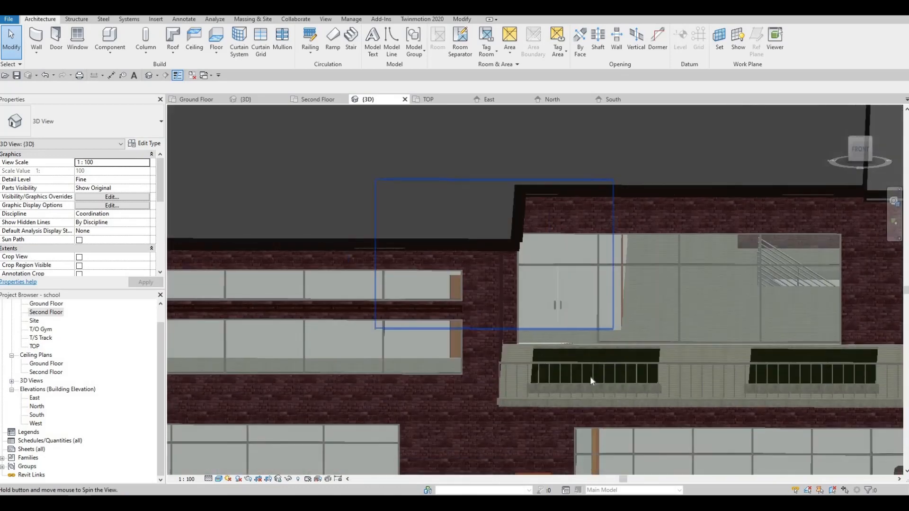
middle_click_drag(530, 374, 492, 379, "shift")
middle_click_drag(658, 350, 575, 313, "shift")
scroll(573, 321, "down", 5)
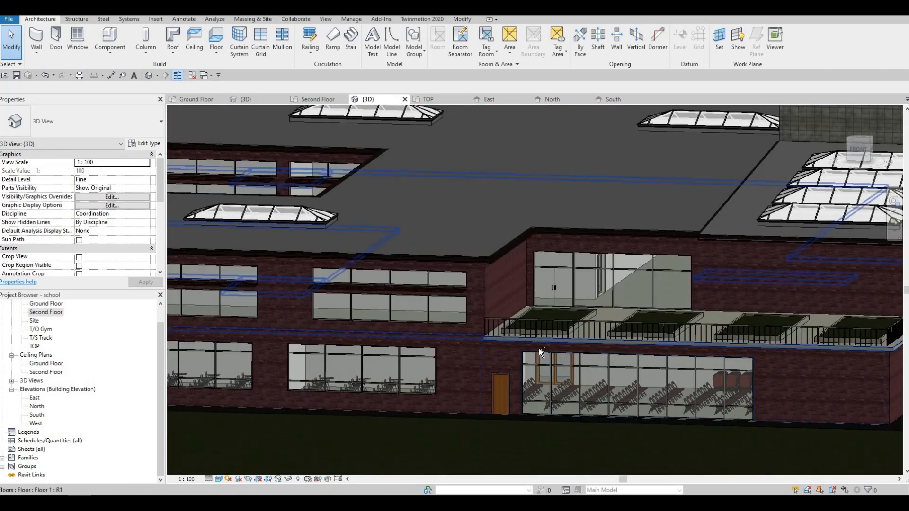
- Duplicate the brick Exterior Wall 1 type of the second-floor side wall beside the roof terrace as Exterior Wall 3
middle_click_drag(539, 348, 388, 312, "shift")
scroll(388, 311, "down", 1)
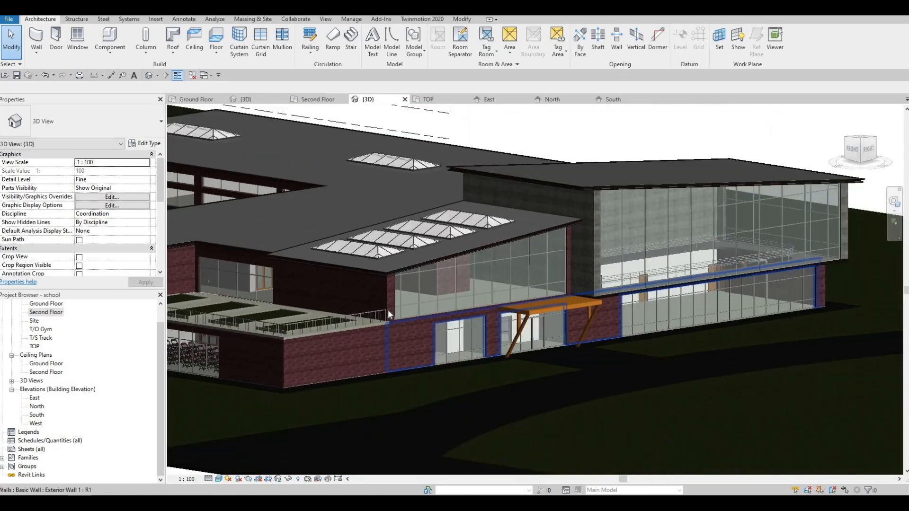
scroll(436, 304, "up", 2)
middle_click_drag(492, 307, 579, 314)
scroll(578, 314, "down", 2)
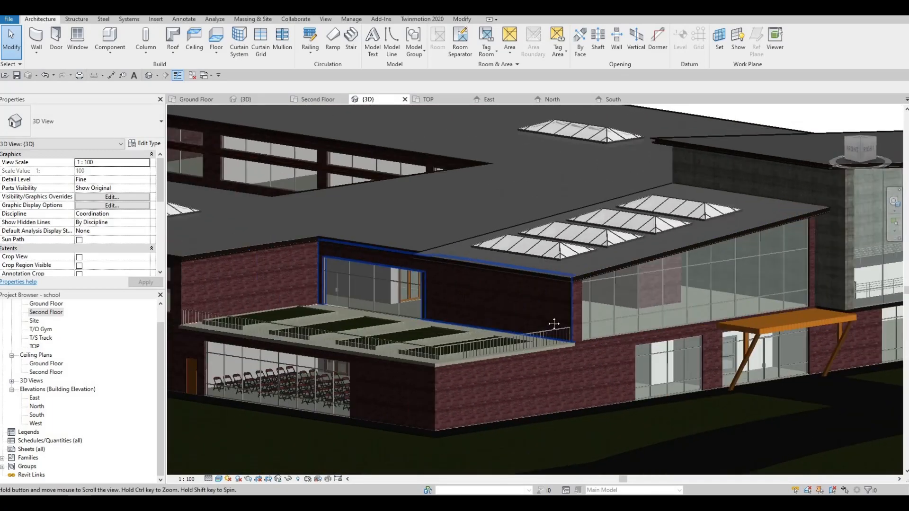
scroll(469, 317, "up", 3)
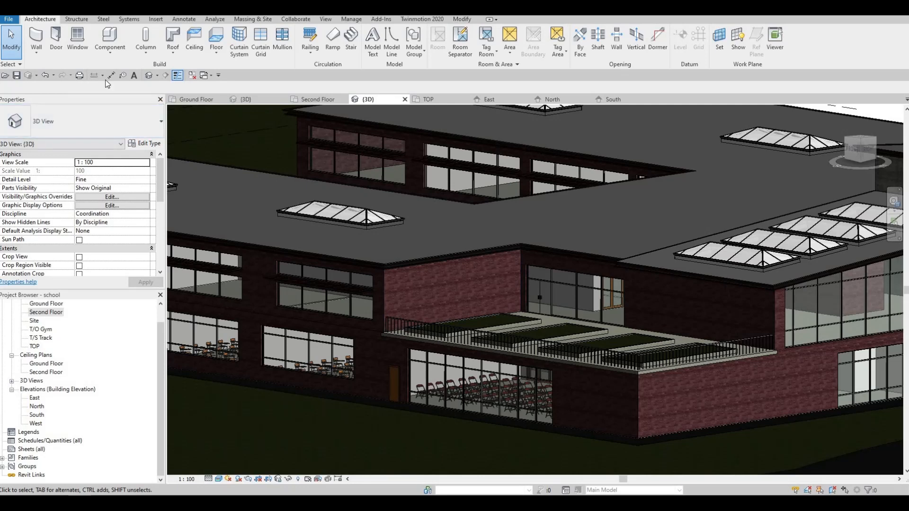
left_click(56, 43)
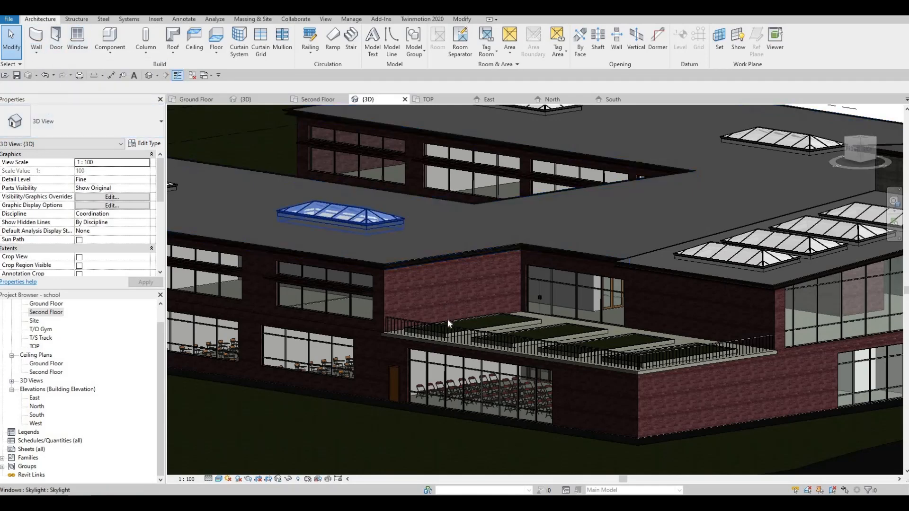
left_click(501, 304)
middle_click_drag(501, 302, 299, 269)
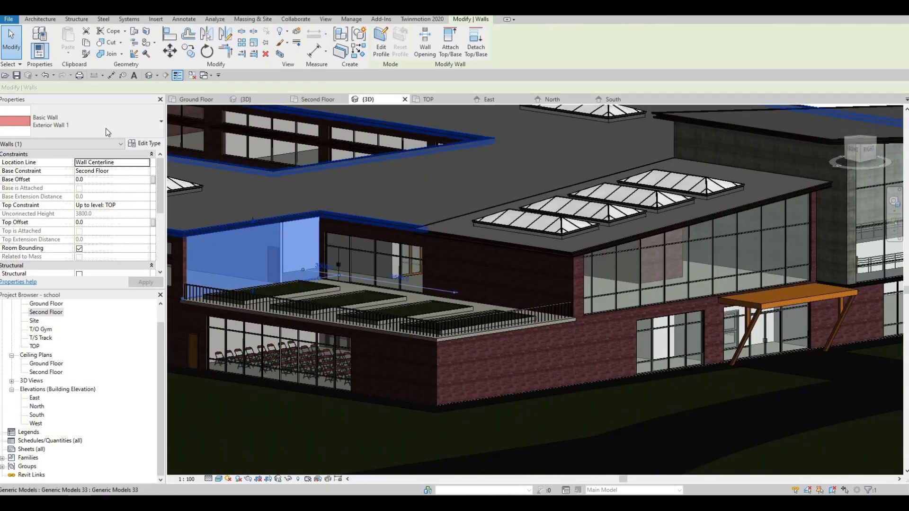
left_click(144, 142)
left_click(631, 115)
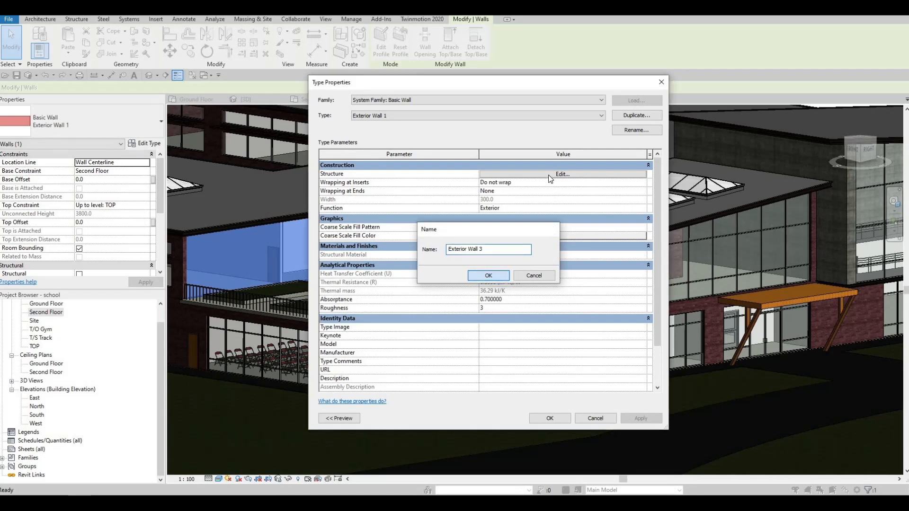
key("Return")
- Set the structure layer material of Exterior Wall 3 to Metal - Painted - Grey and apply the type to the terrace side wall
left_click(547, 175)
left_click(473, 173)
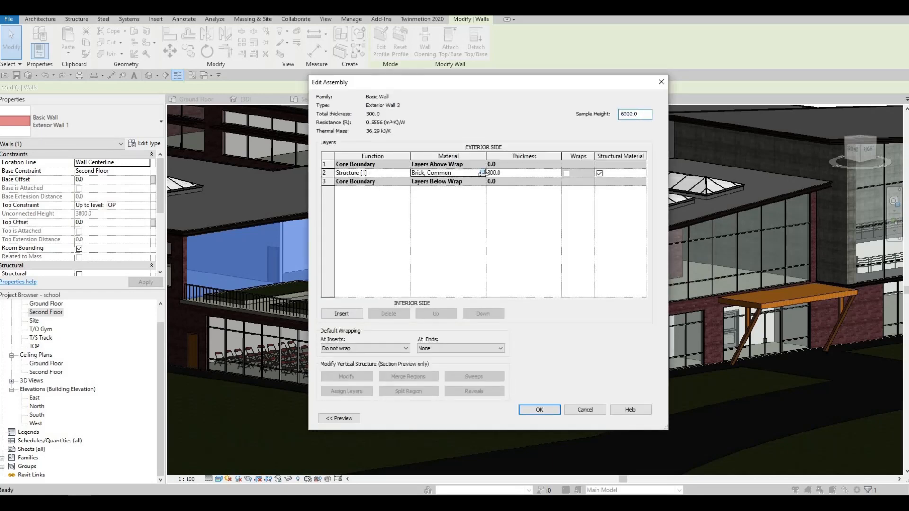
left_click(482, 174)
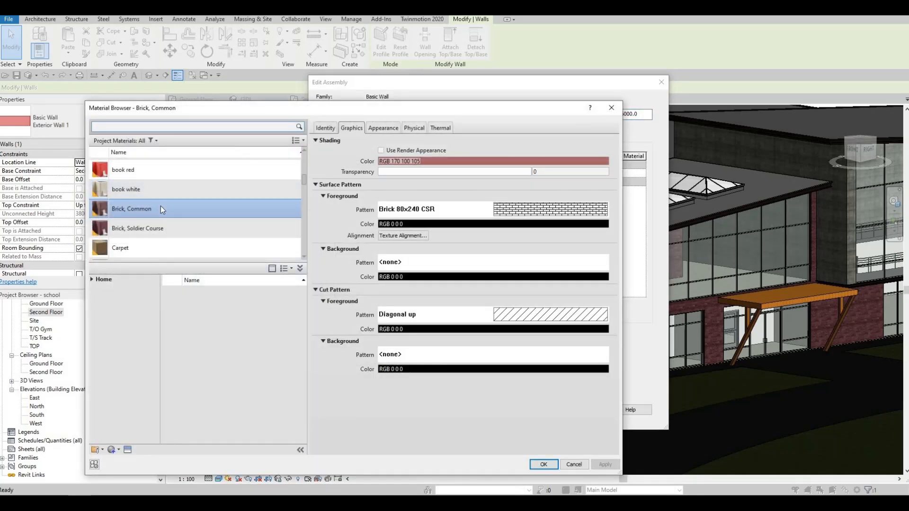
scroll(156, 213, "down", 6)
scroll(152, 218, "down", 10)
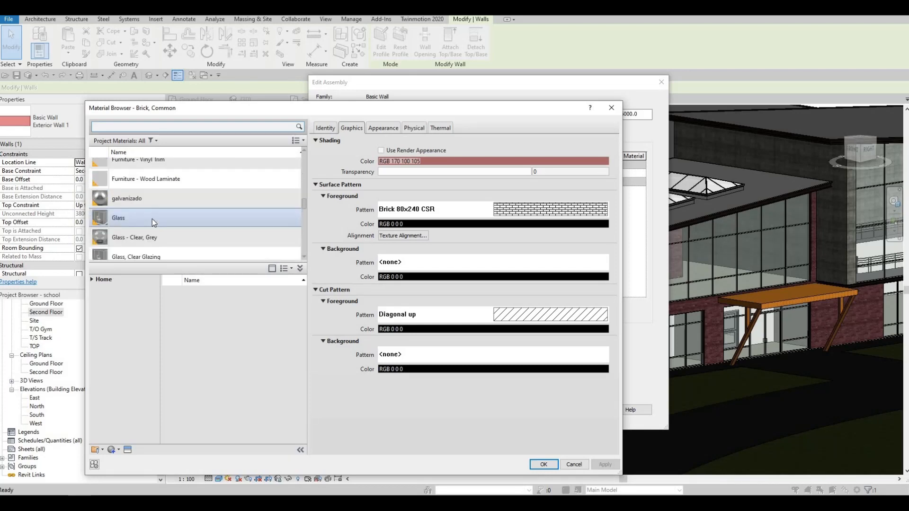
scroll(175, 231, "down", 3)
left_click(175, 231)
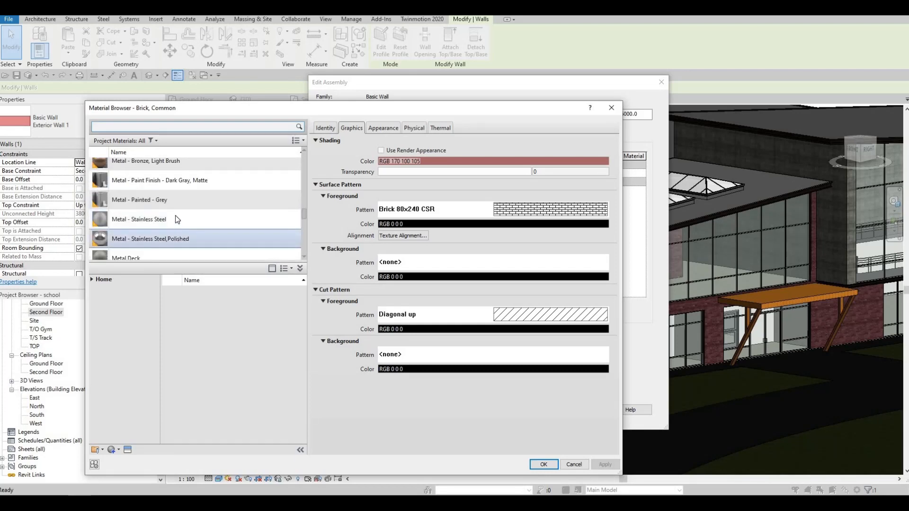
left_click(156, 200)
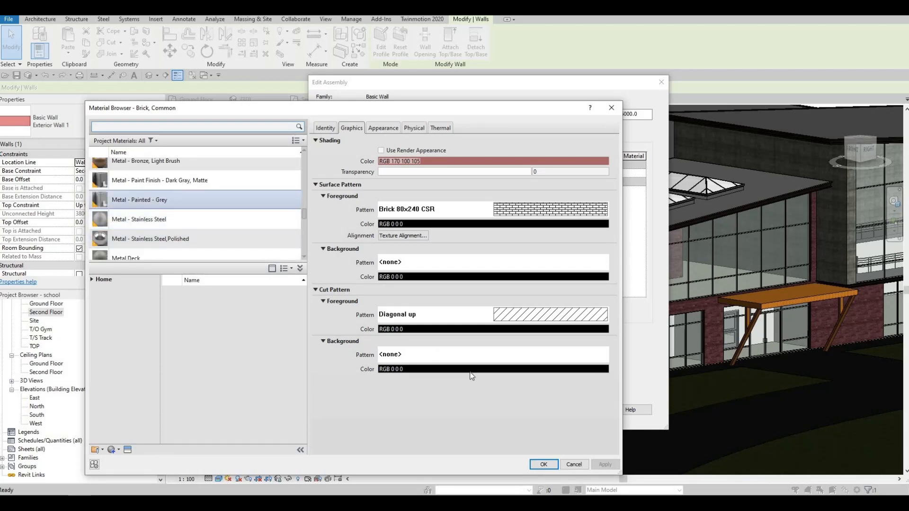
left_click(543, 464)
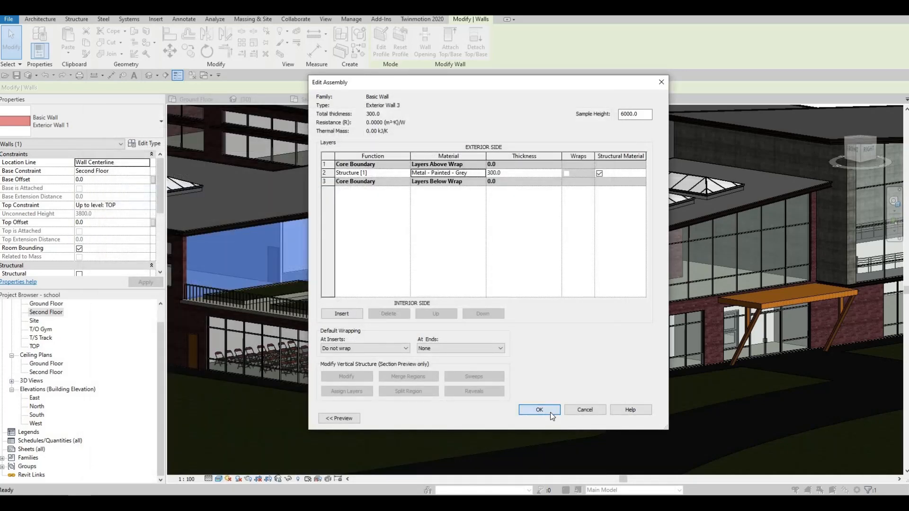
left_click(550, 413)
left_click(549, 418)
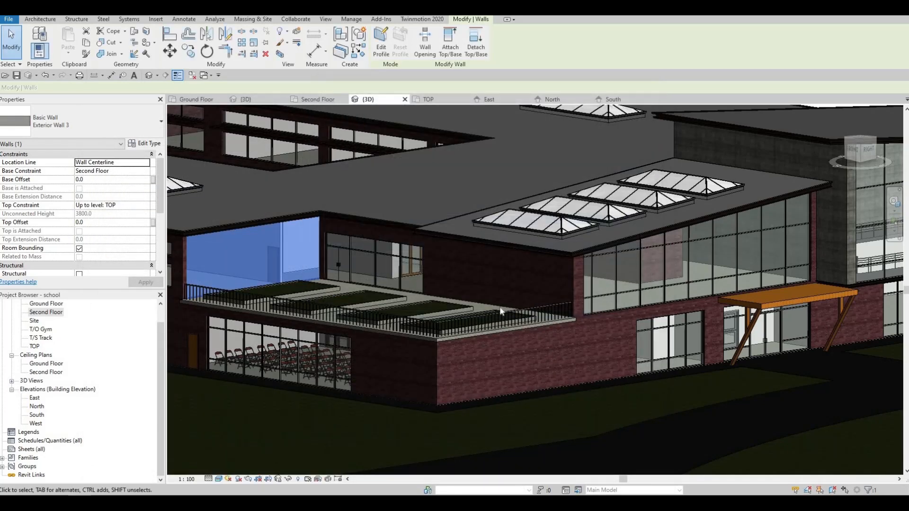
key("Escape")
- Change the second-floor wall behind the terrace, which contains the double glass door, to Exterior Wall 3
middle_click_drag(565, 279, 702, 317)
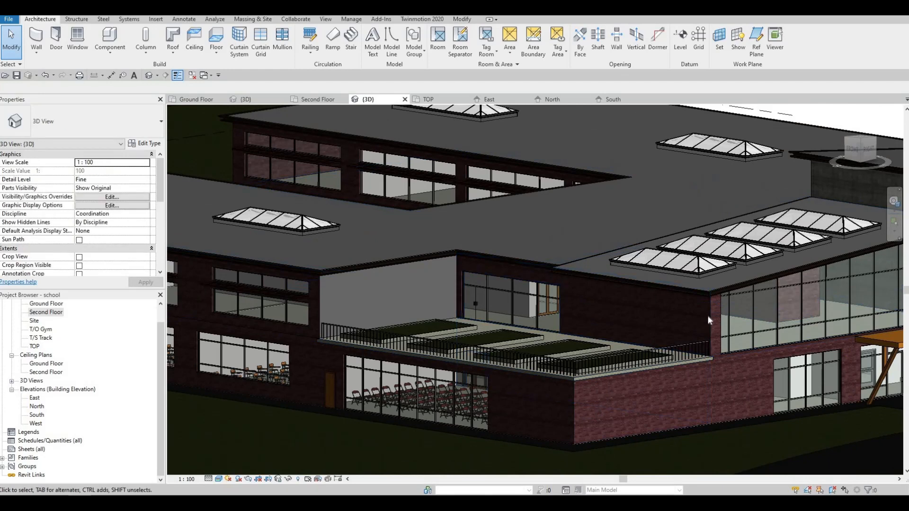
left_click(705, 317)
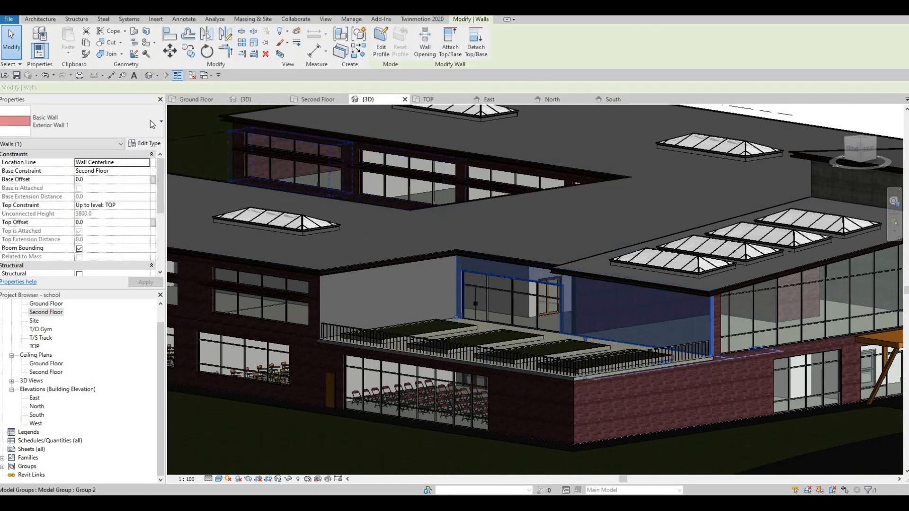
left_click(150, 121)
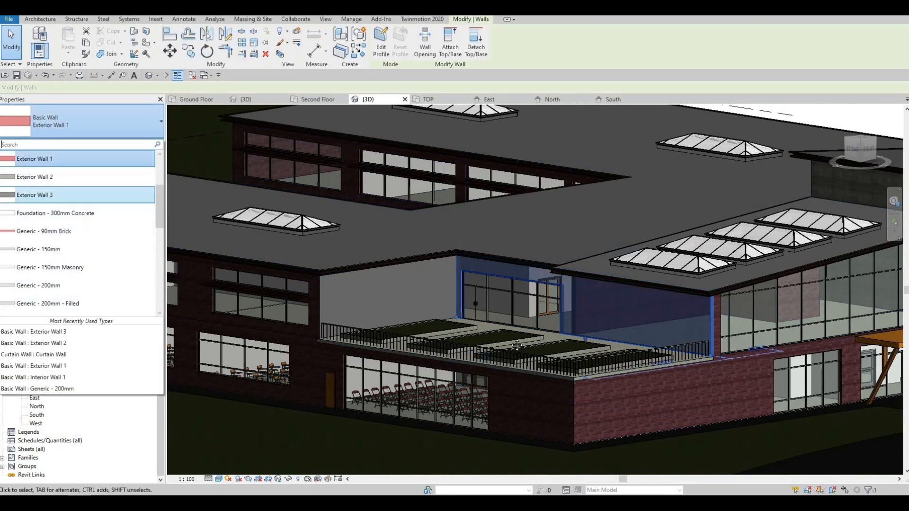
middle_click_drag(717, 341, 463, 311)
key("Escape")
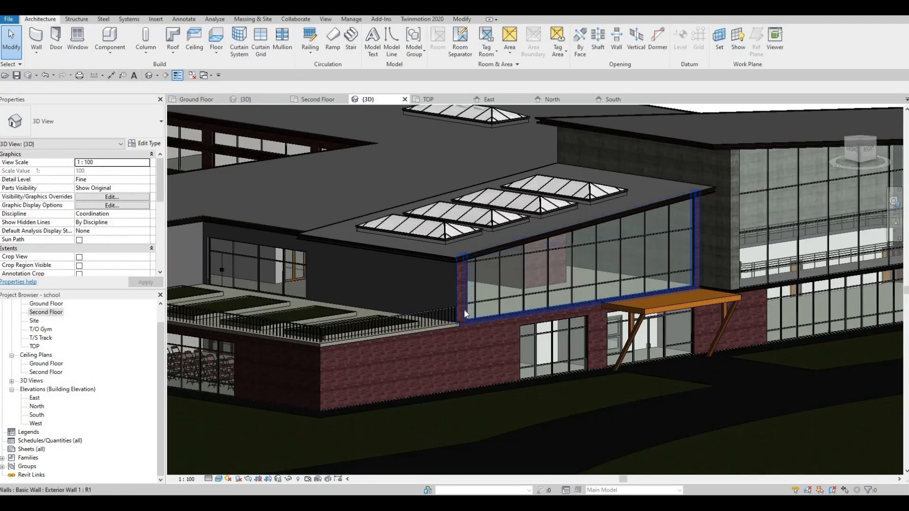
- Change the second-floor wall framing the sloped glazing above the entrance canopy to Exterior Wall 3
left_click(464, 310)
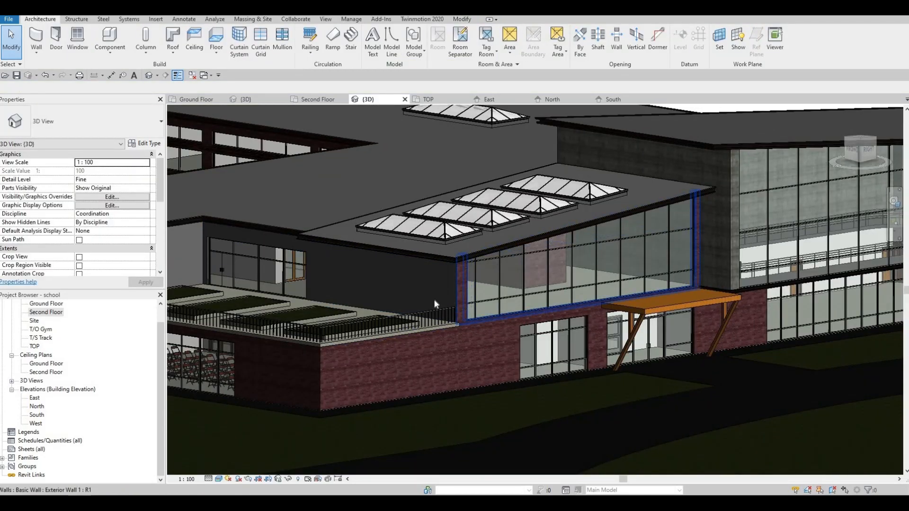
left_click(109, 127)
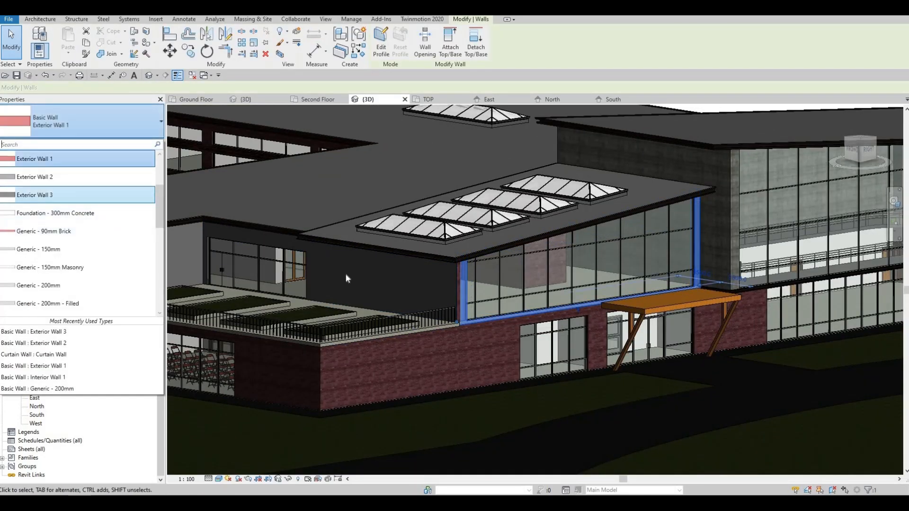
key("Escape")
- Examine the grey second-floor walls against the brick ground floor around the terrace and entrance
middle_click_drag(555, 355, 465, 341)
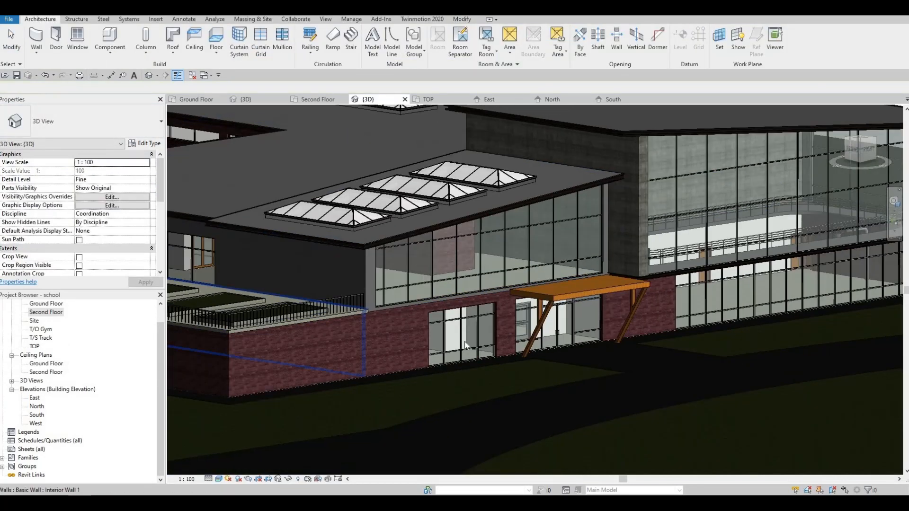
scroll(587, 260, "up", 2)
middle_click_drag(397, 312, 544, 249)
scroll(544, 250, "down", 1)
scroll(408, 309, "down", 1)
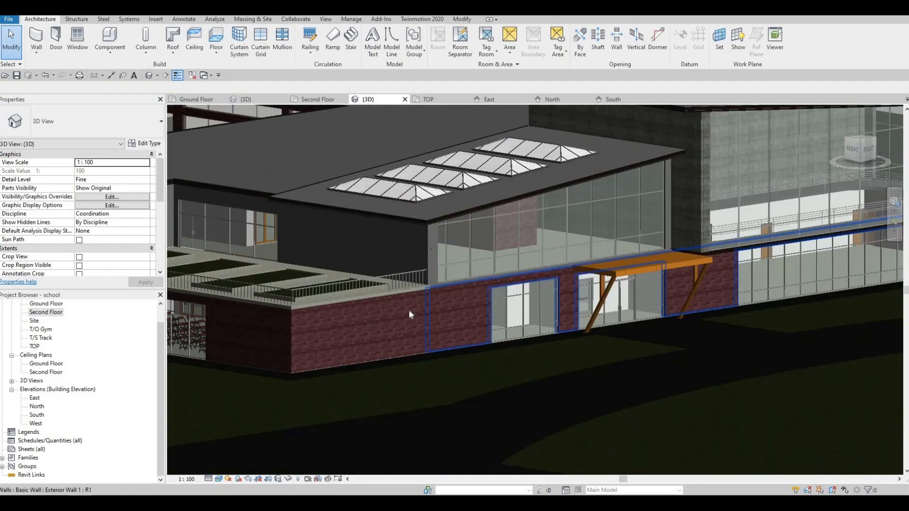
scroll(410, 314, "down", 1)
middle_click_drag(454, 299, 472, 297)
scroll(444, 297, "down", 2)
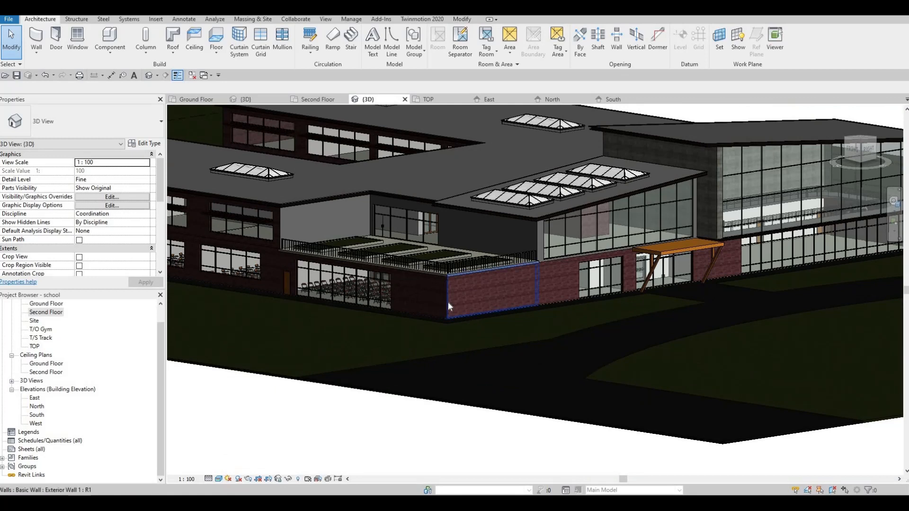
- Try to change the glazed ground-floor wall below the terrace to the stacked type Exterior - Brick Over Block w Metal Stud
key("Tab")
left_click(445, 302)
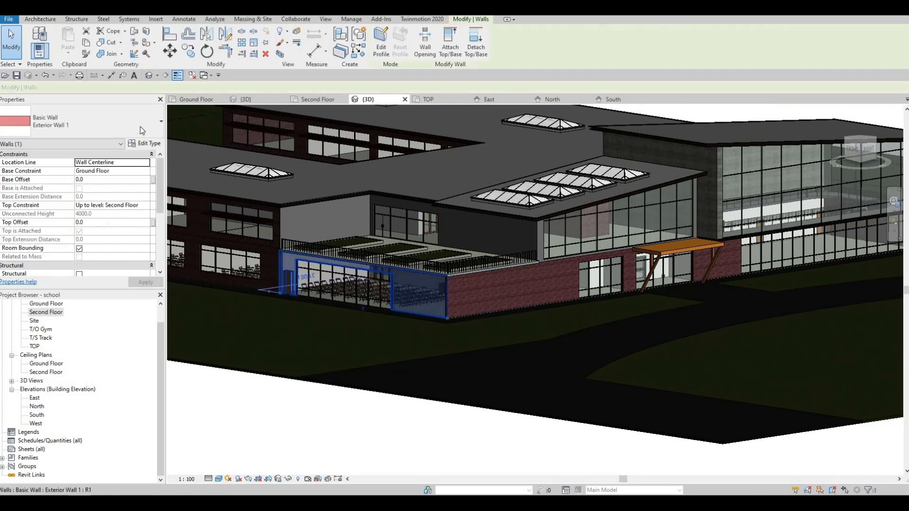
left_click(139, 122)
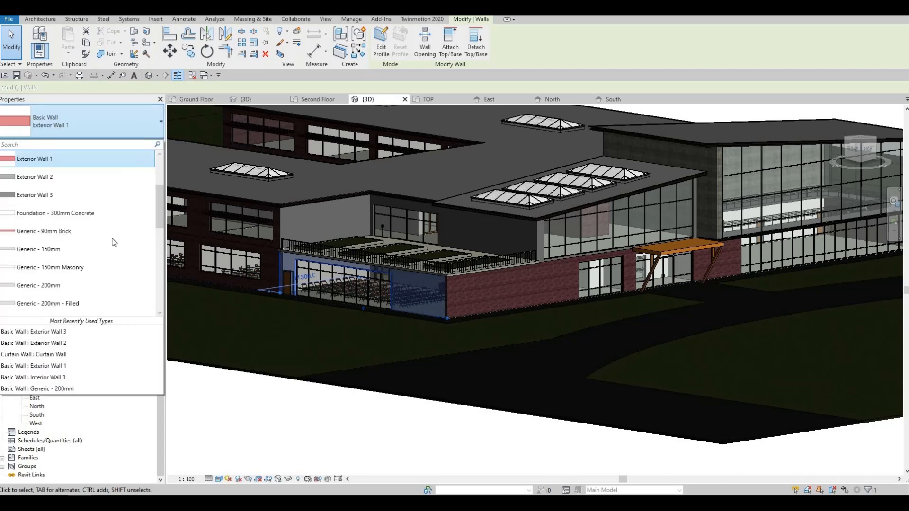
scroll(113, 243, "down", 6)
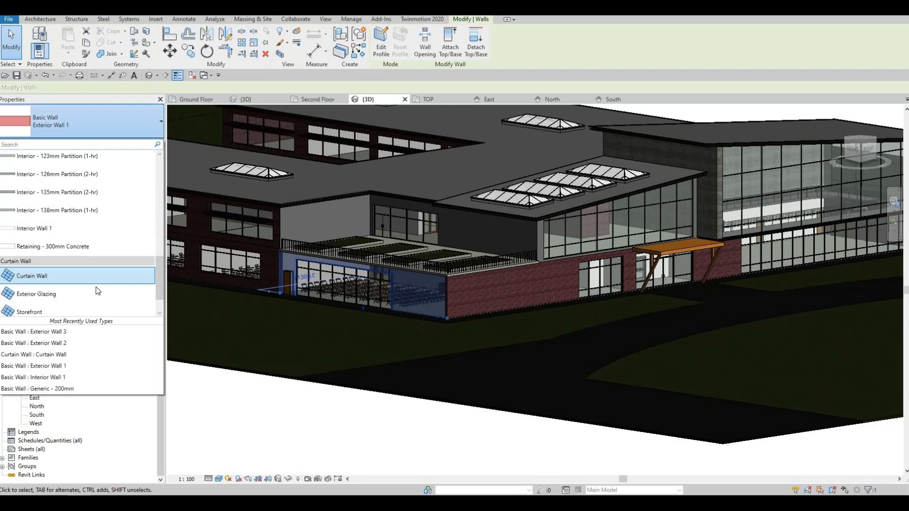
scroll(99, 293, "down", 2)
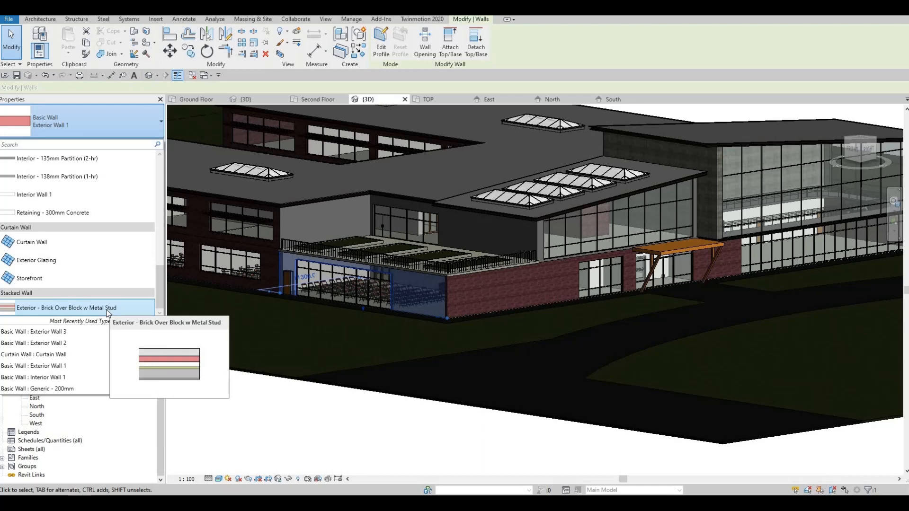
key("Return")
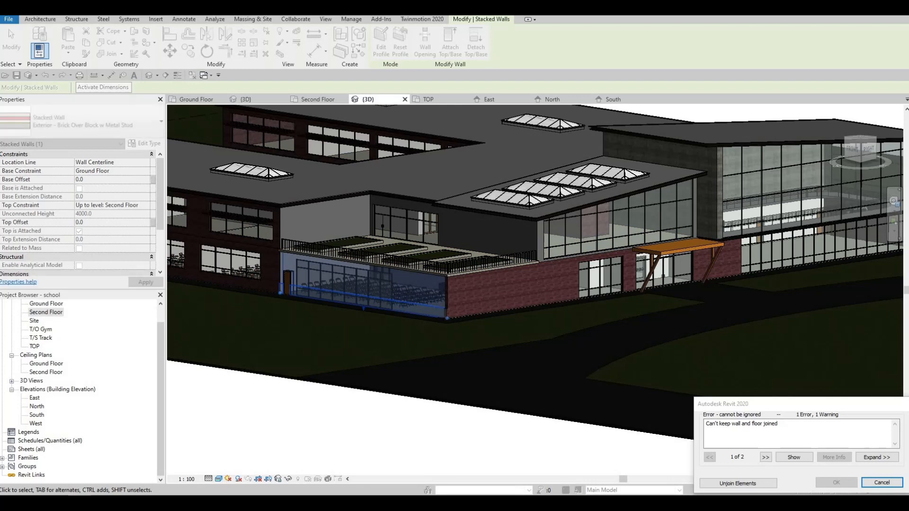
left_click(879, 483)
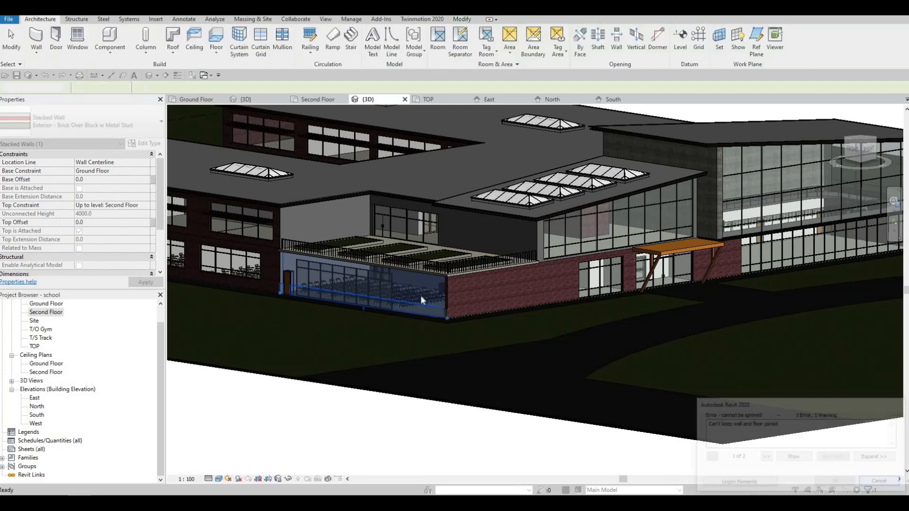
- Try to change the windowless ground-floor end wall below the terrace to the stacked type Exterior - Brick Over Block w Metal Stud
scroll(465, 309, "up", 2)
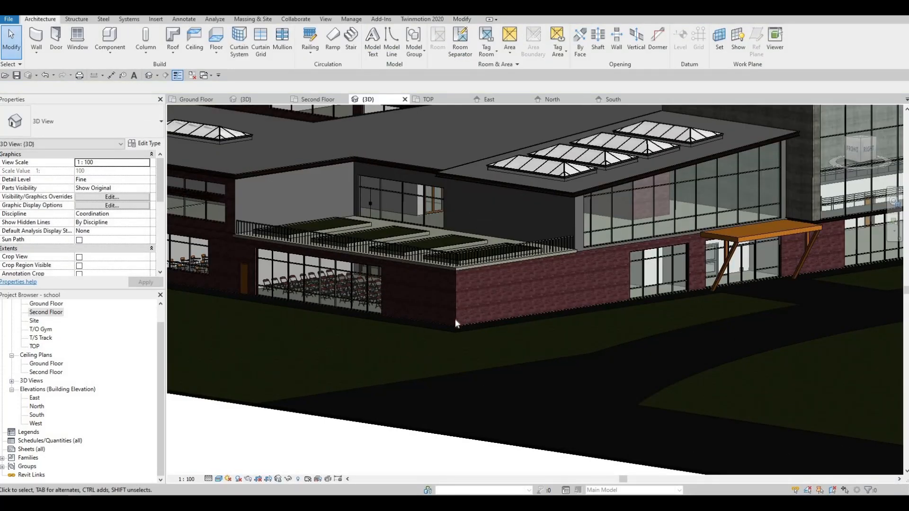
left_click(455, 319)
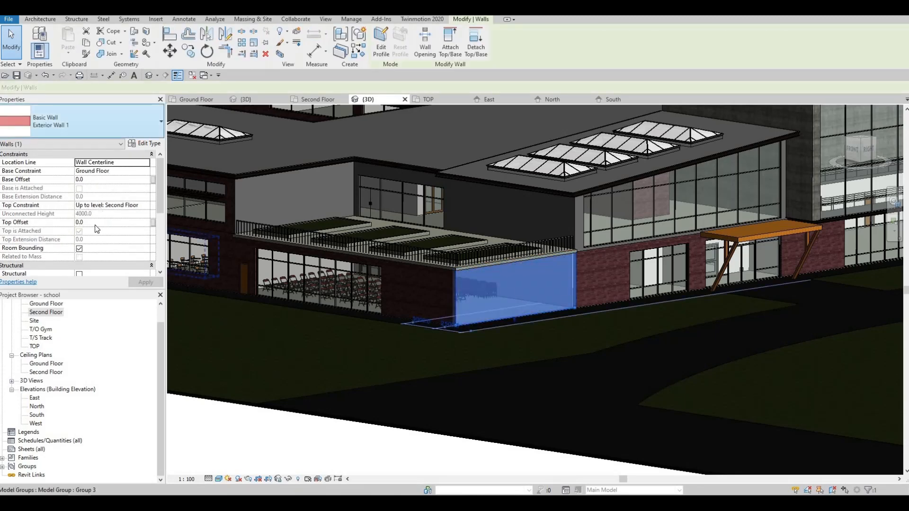
left_click(126, 126)
scroll(84, 283, "down", 2)
scroll(84, 284, "down", 4)
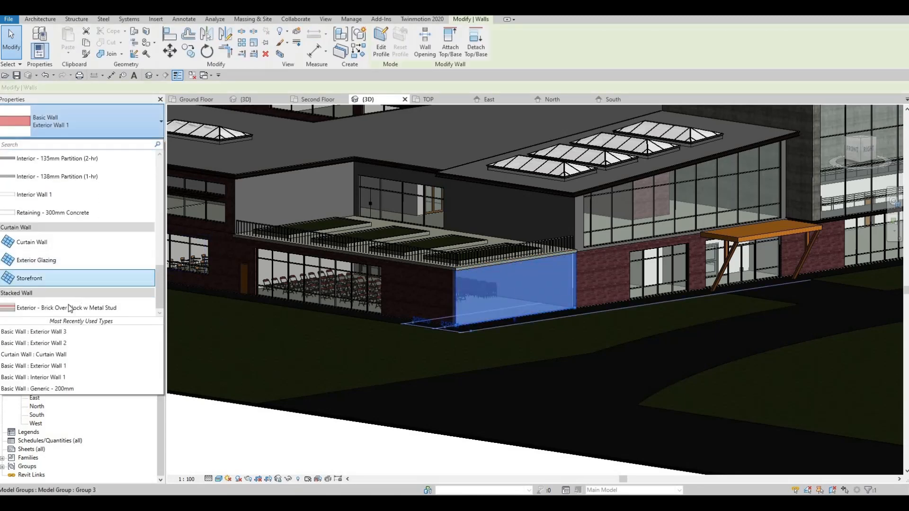
left_click(71, 308)
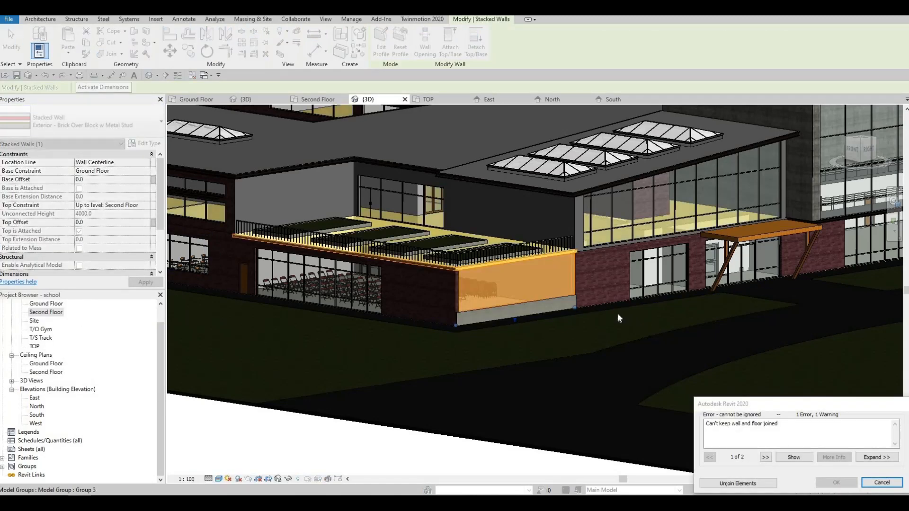
scroll(489, 319, "up", 5)
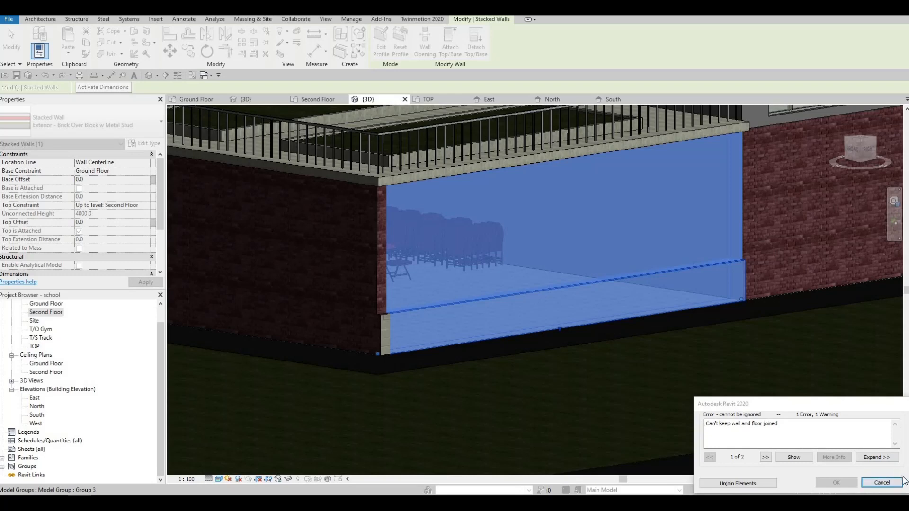
left_click(881, 483)
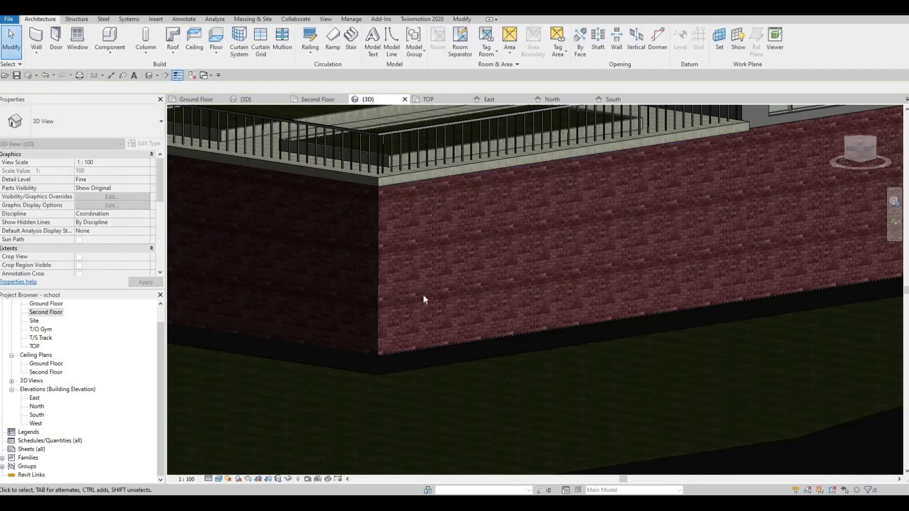
- Examine the ground-floor brick walls below the terrace and towards the entrance canopy
scroll(428, 265, "down", 2)
middle_click_drag(433, 245, 399, 262)
left_click(275, 238)
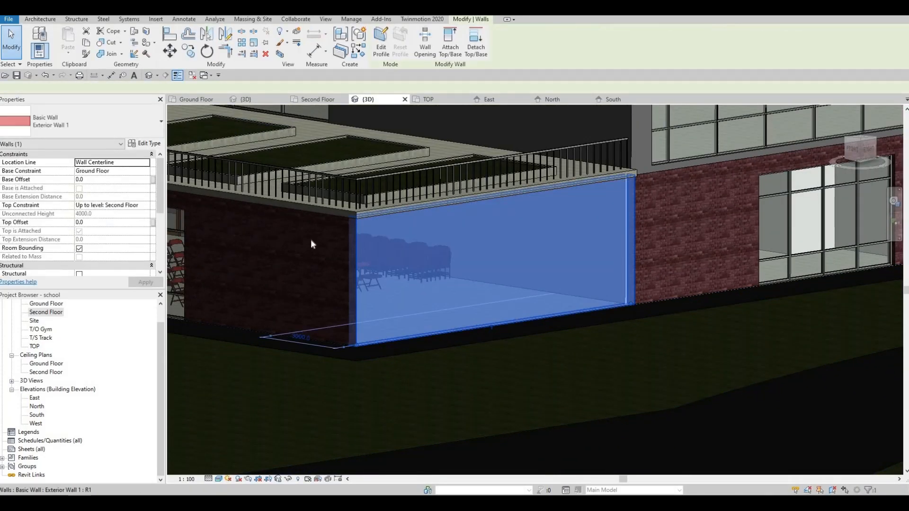
scroll(311, 240, "down", 2)
middle_click_drag(506, 284, 366, 263)
scroll(366, 263, "down", 2)
middle_click_drag(600, 303, 552, 311)
left_click(507, 274)
middle_click_drag(366, 242, 577, 260)
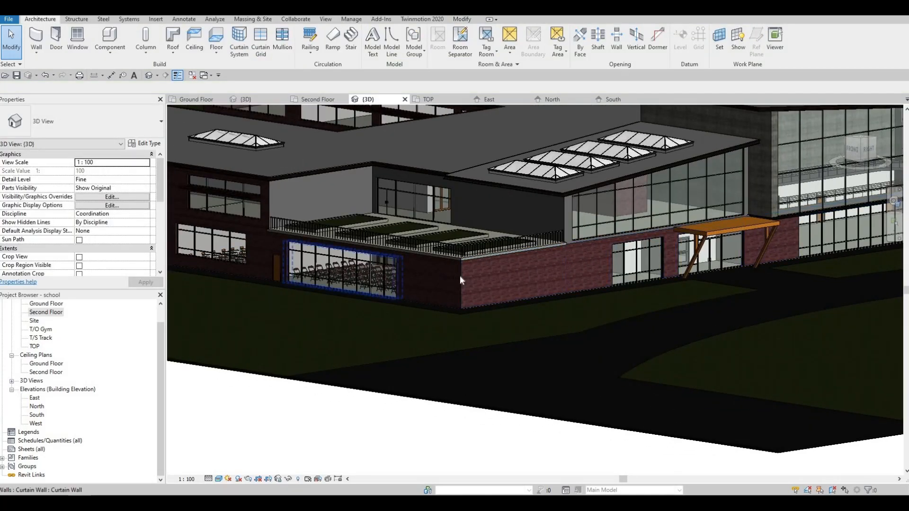
- Duplicate the type of the ground-floor entrance wall as Exterior Wall 4 and open the new type's layer structure
mouse_move(698, 239)
middle_mouse_down("shift")
mouse_move(616, 255)
mouse_move(525, 292)
mouse_move(726, 310)
mouse_move(287, 270)
mouse_move(255, 282)
mouse_move(723, 267)
mouse_move(688, 253)
mouse_move(696, 252)
middle_mouse_up("shift")
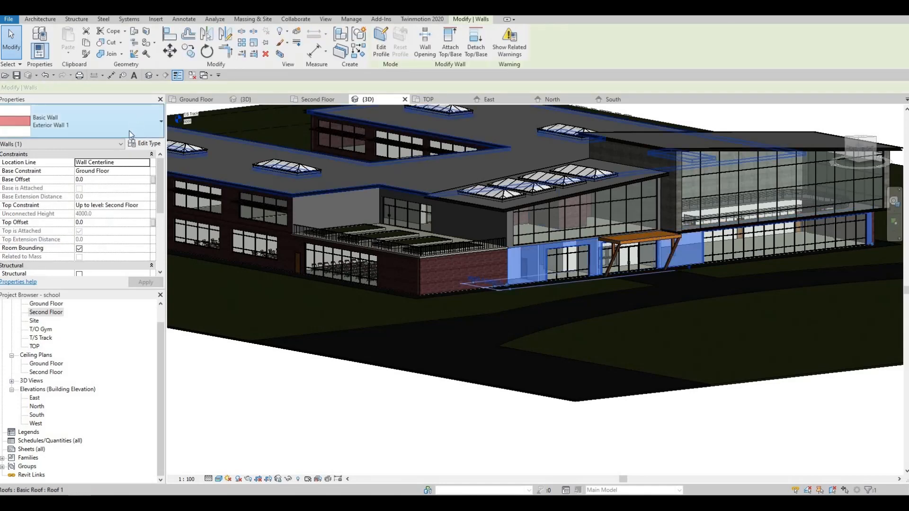
left_click(135, 118)
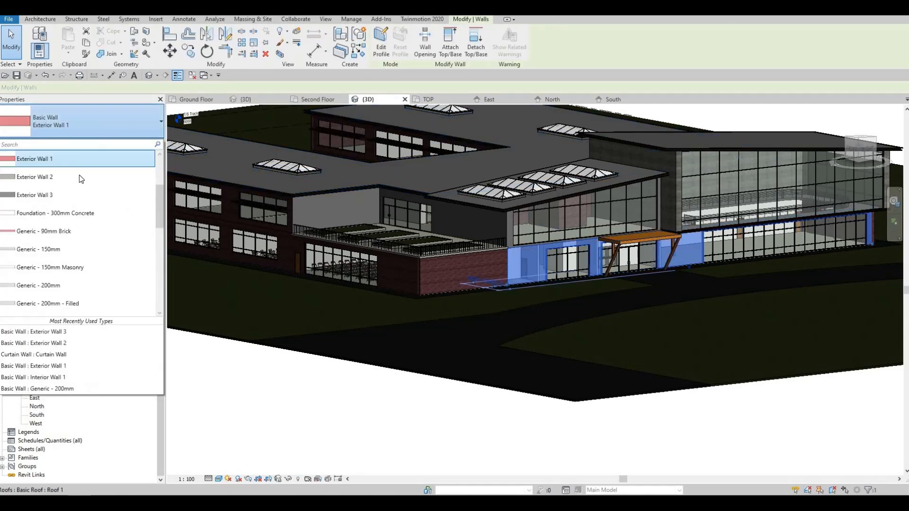
left_click(145, 144)
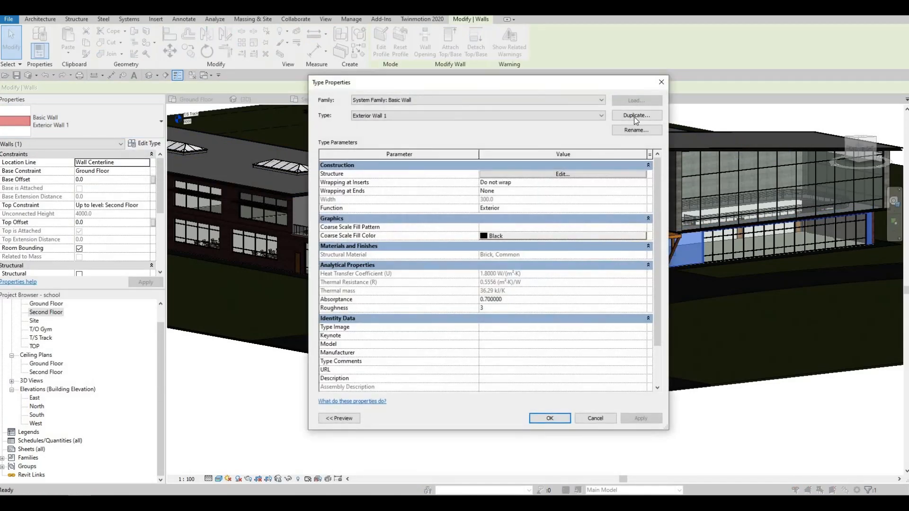
left_click(635, 115)
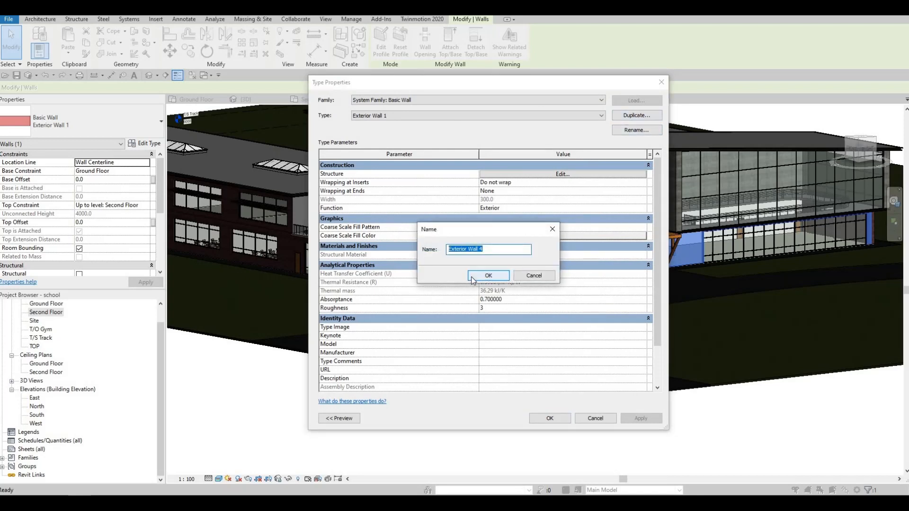
left_click(474, 276)
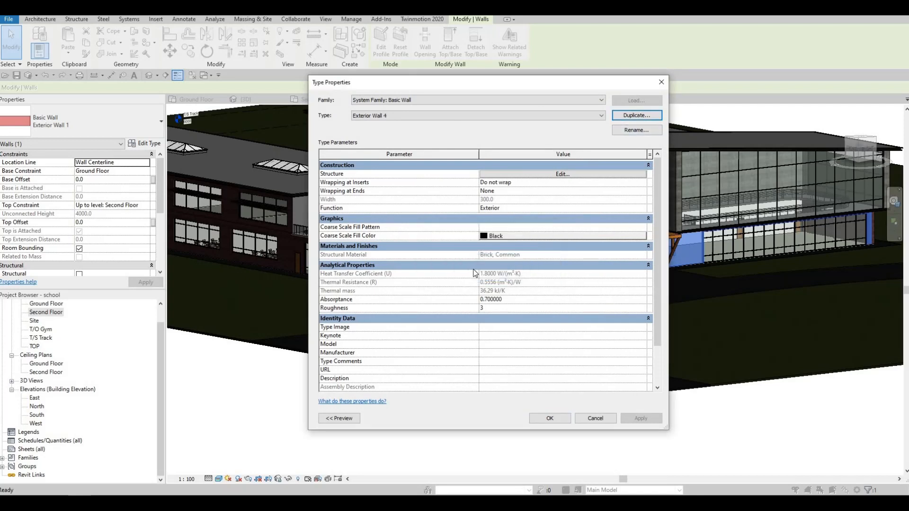
left_click(549, 175)
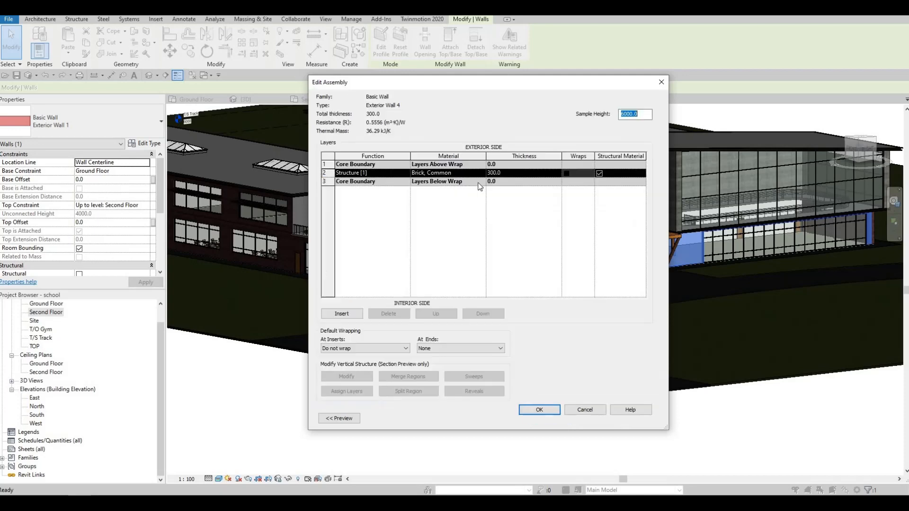
left_click(483, 173)
left_click(482, 174)
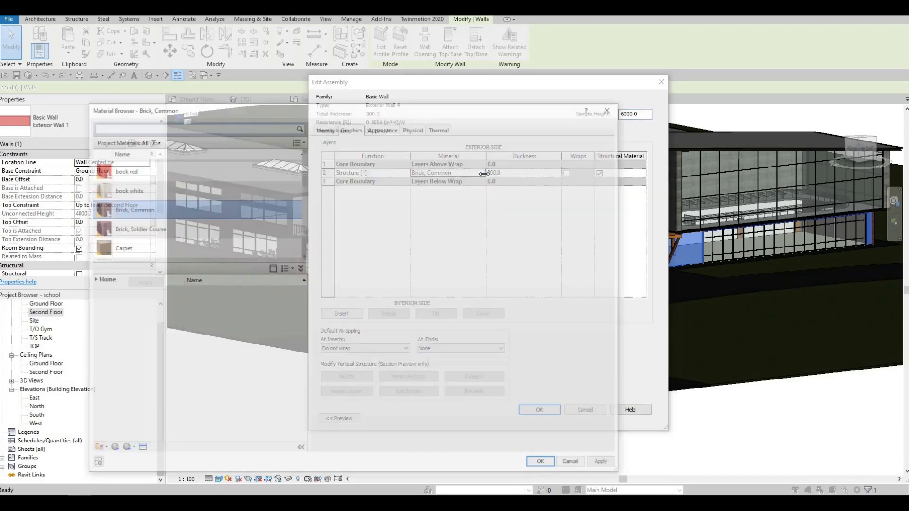
left_click(300, 450)
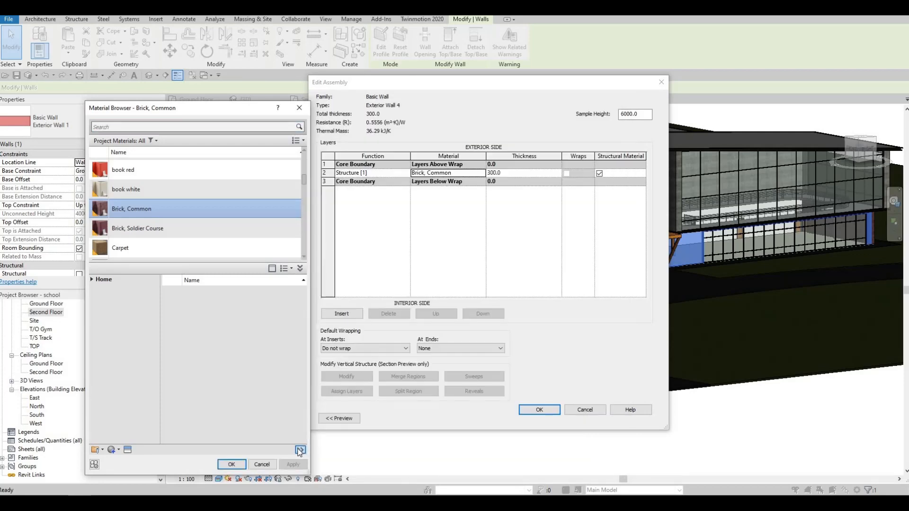
left_click(300, 450)
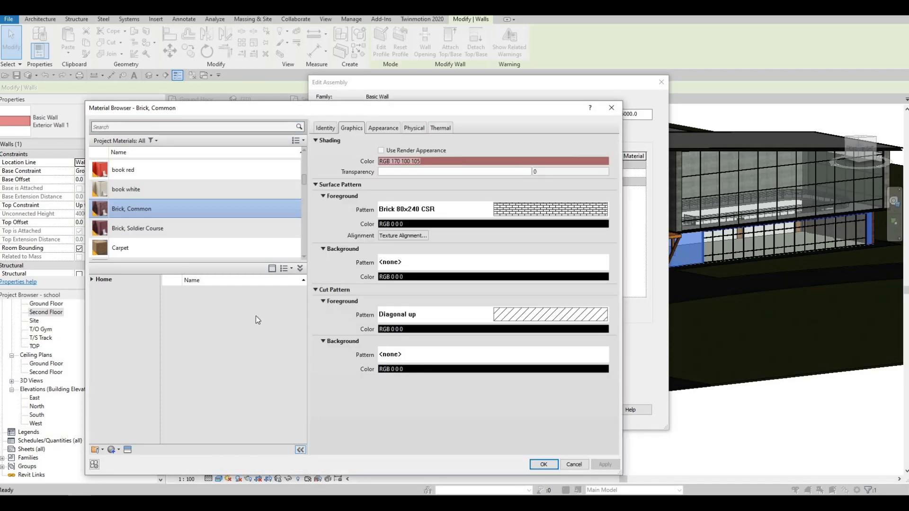
left_click_drag(354, 108, 735, 89)
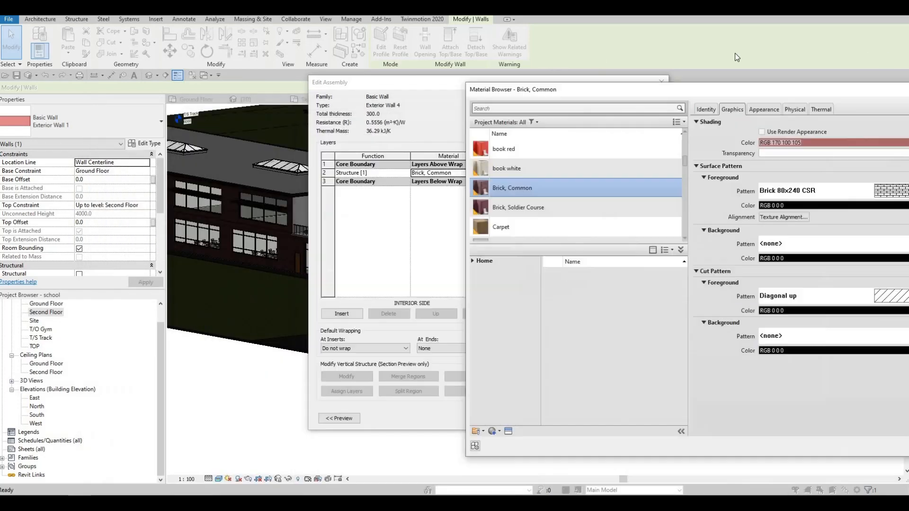
left_click_drag(734, 53, 546, 63)
left_click(797, 65)
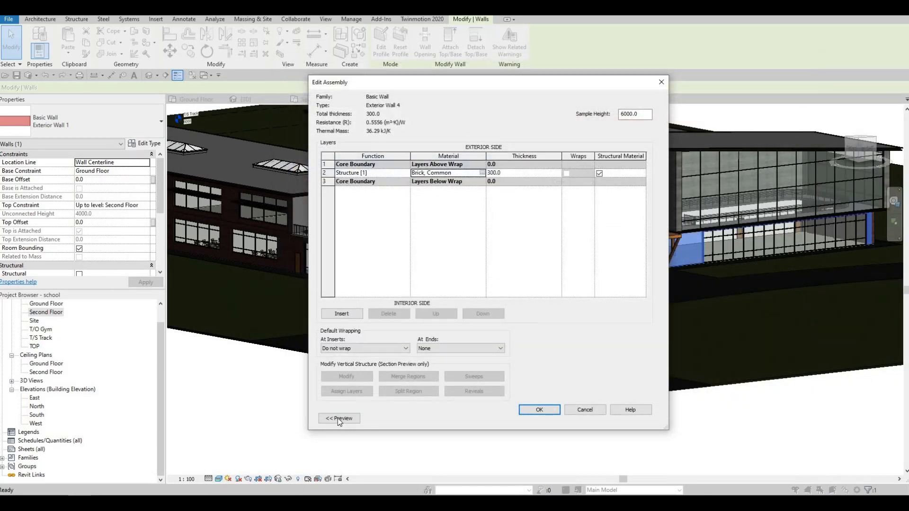
- Show the Exterior Wall 4 assembly in a section preview and set the sample height to 4000
left_click(337, 418)
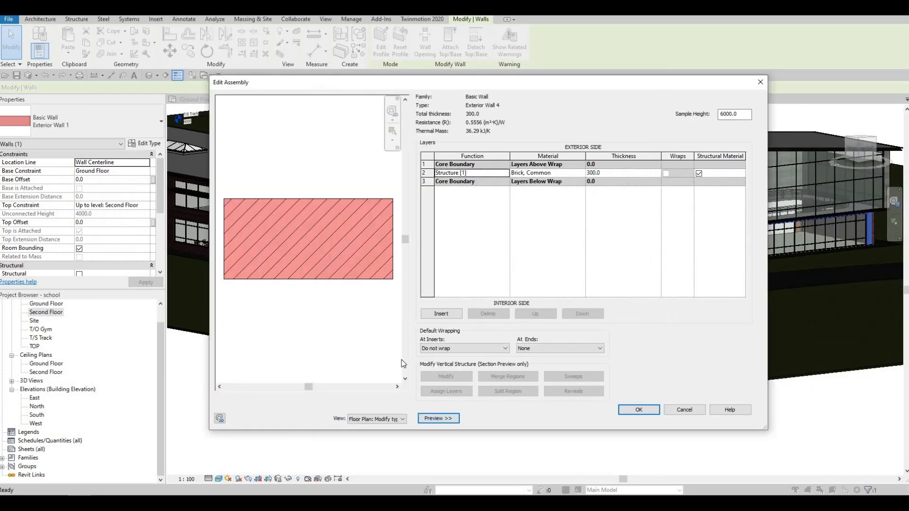
left_click(394, 420)
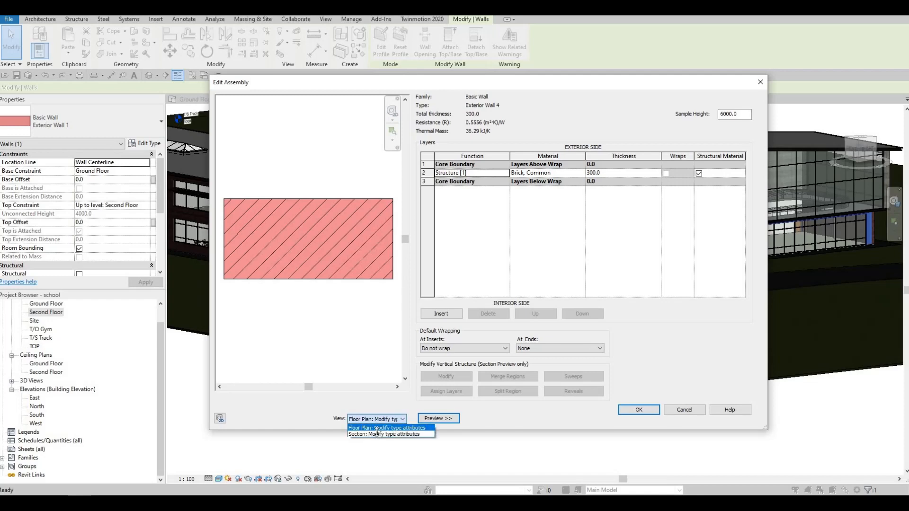
left_click(379, 436)
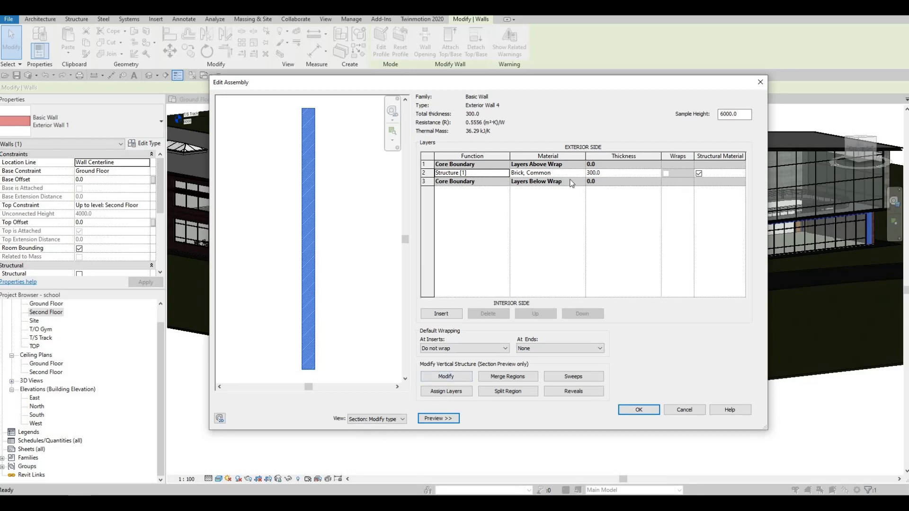
key("Tab")
type("4000")
key("Tab")
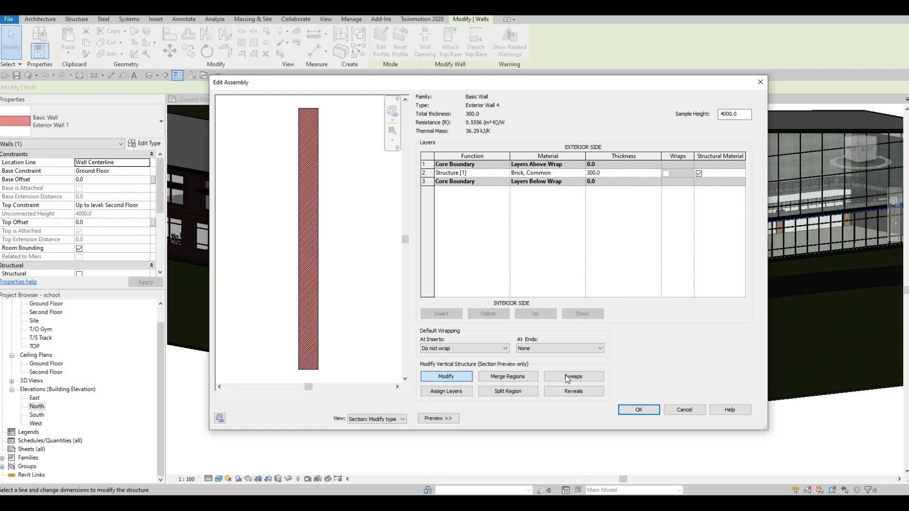
- Load the M_Wall Sweep-Brick Soldier Course profile from the Canada library's Profiles > Wall folder for the wall sweeps
left_click(568, 377)
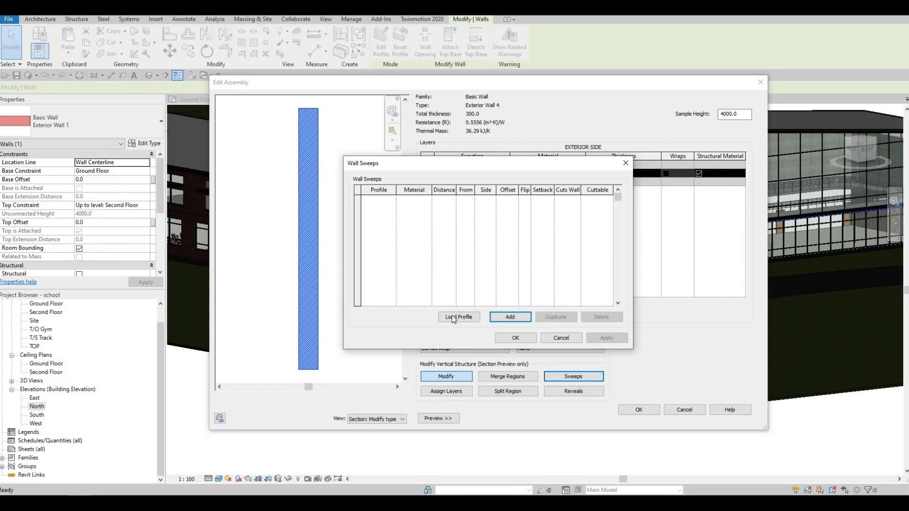
left_click(451, 317)
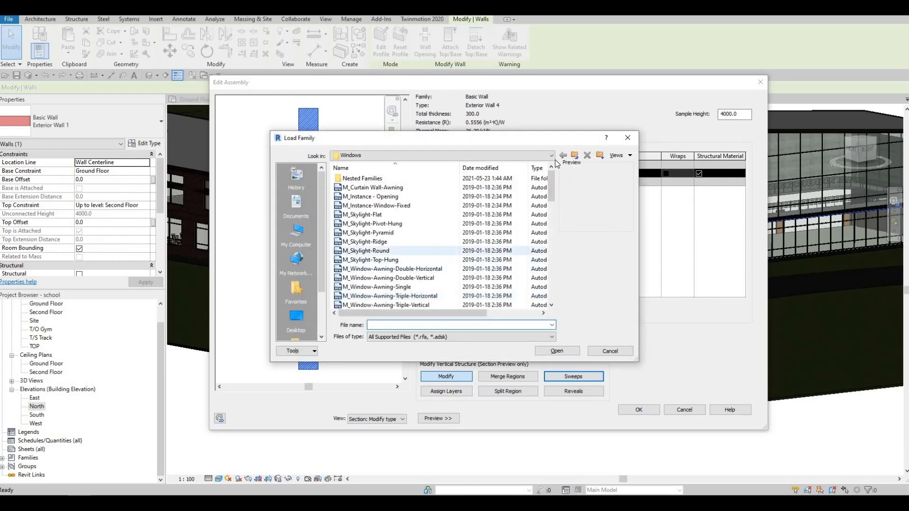
left_click(552, 156)
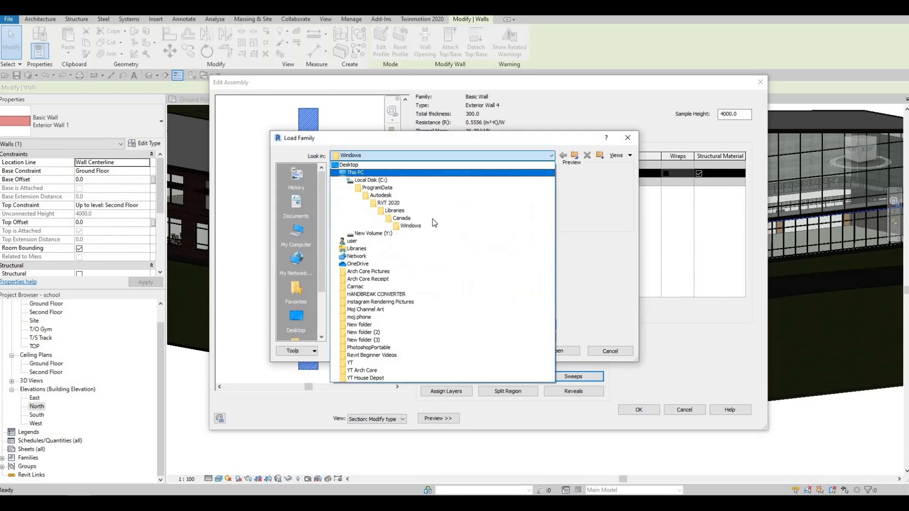
left_click(401, 218)
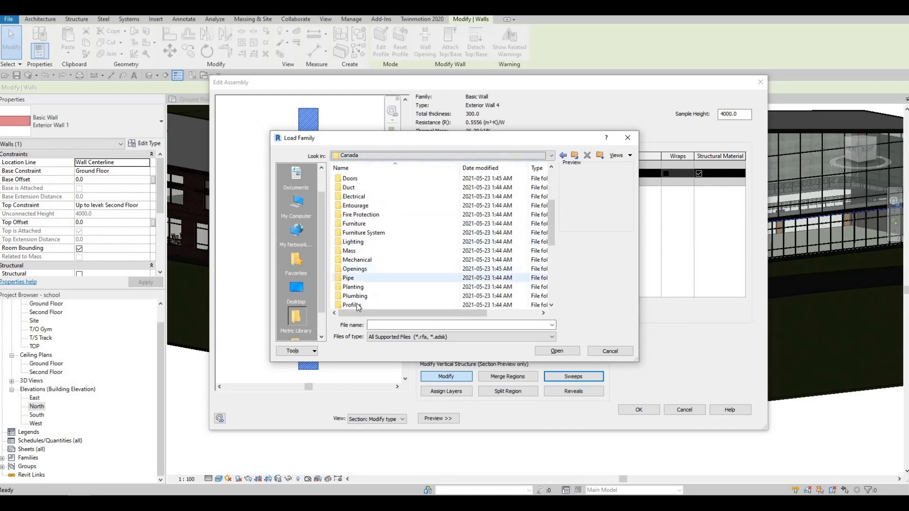
double_click(353, 305)
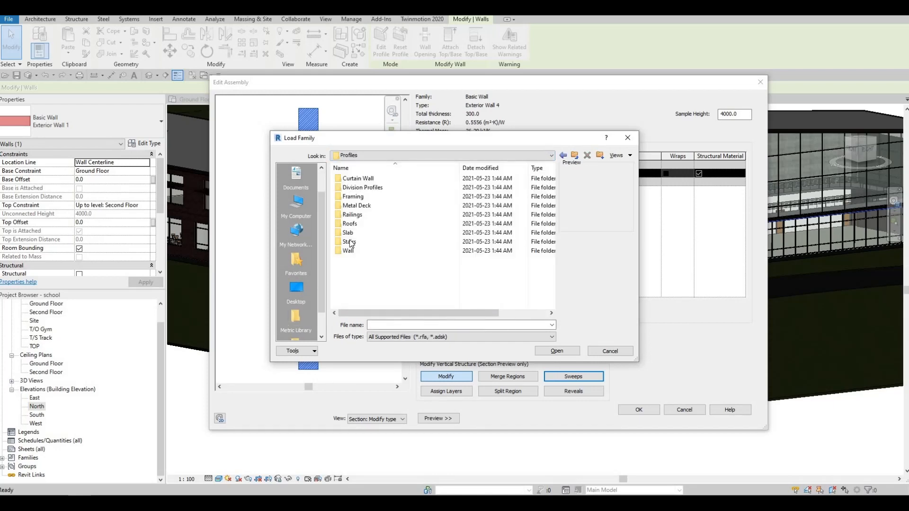
double_click(352, 251)
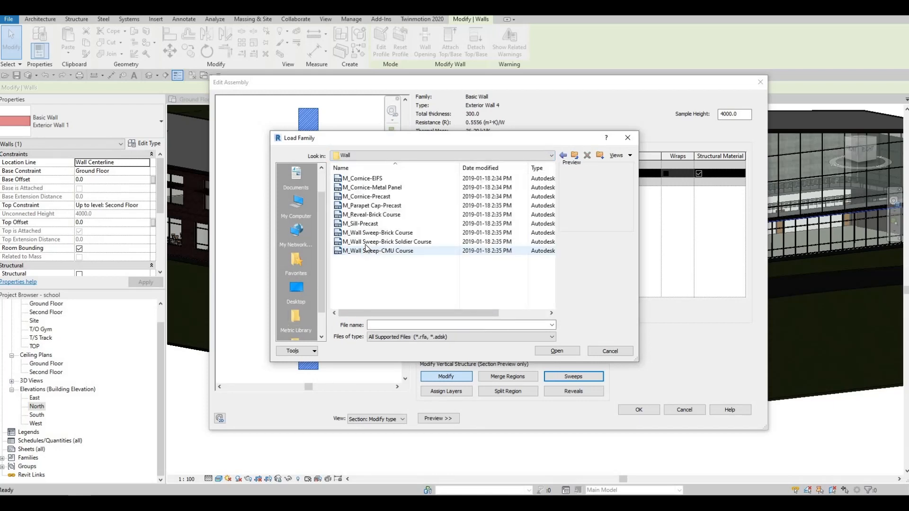
left_click(367, 250)
left_click(367, 241)
left_click(367, 233)
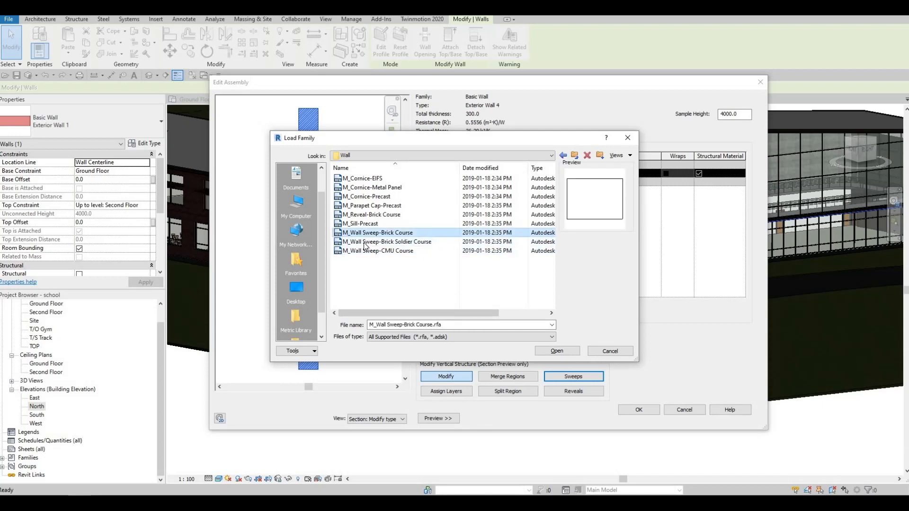
left_click(365, 242)
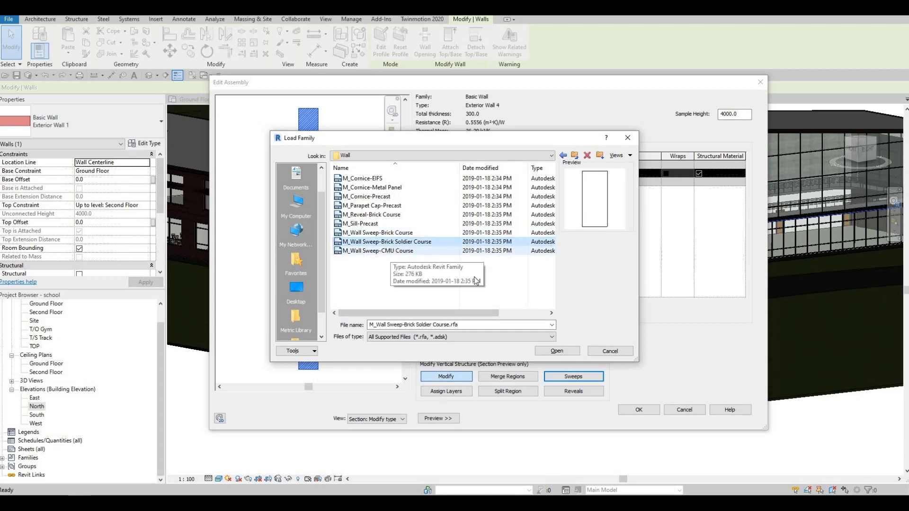
left_click(549, 354)
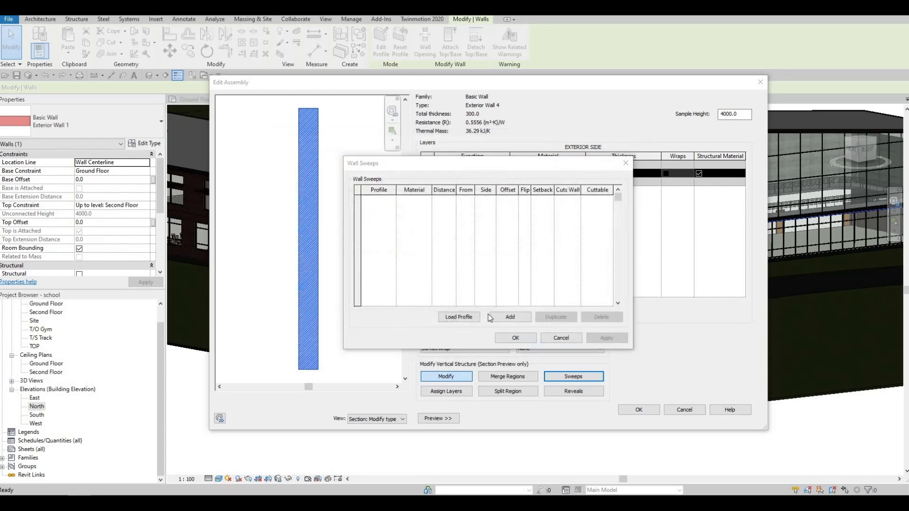
left_click(494, 256)
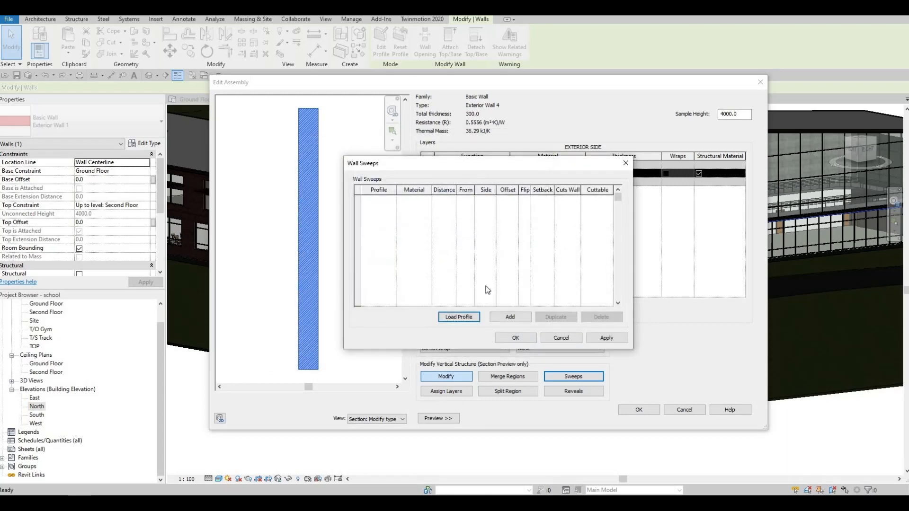
- Add a sweep to Exterior Wall 4 using the profile M_Wall Sweep-Brick Soldier Course : 1 Brick
left_click(508, 317)
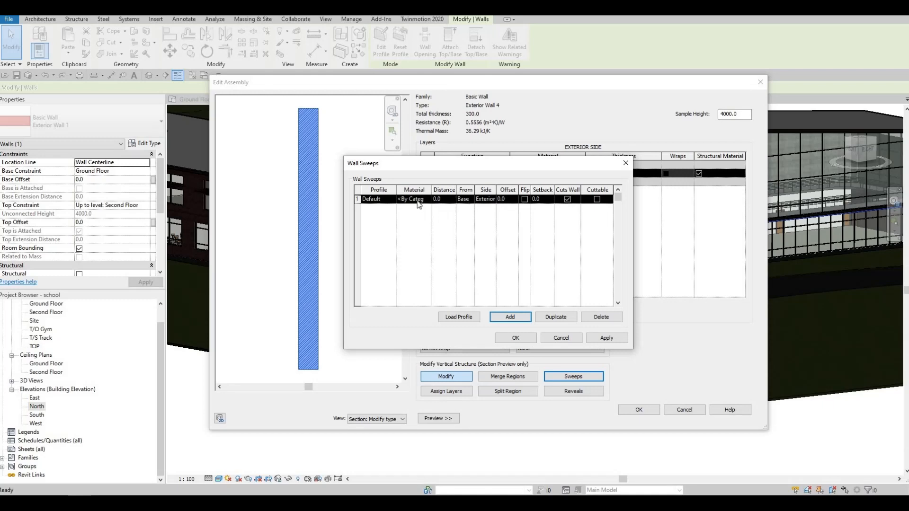
left_click(390, 200)
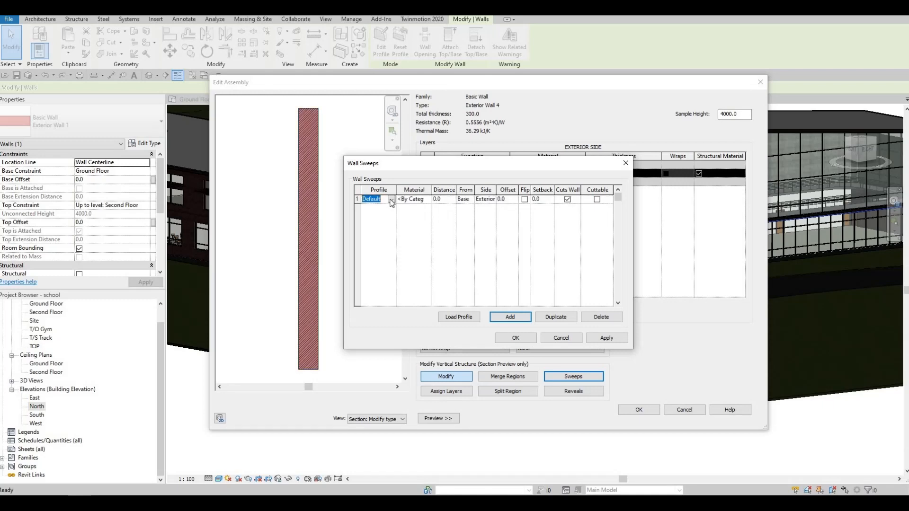
left_click(390, 199)
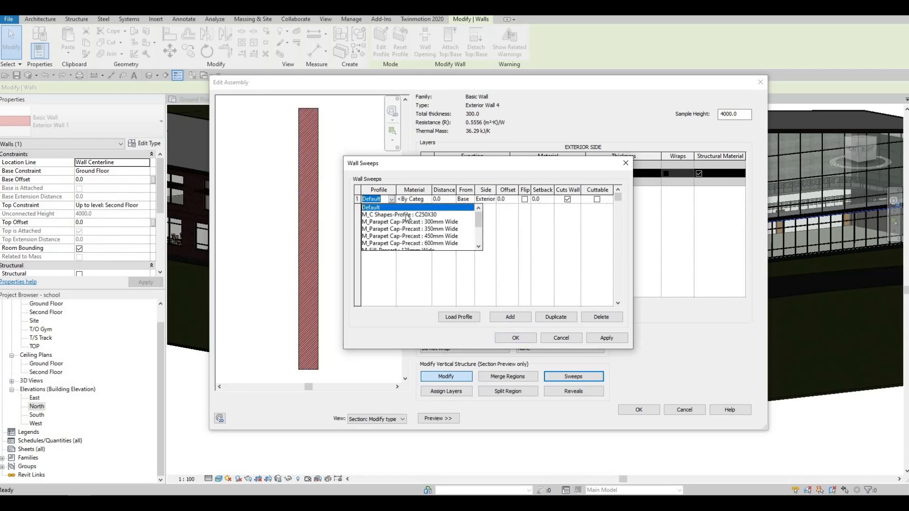
left_click(402, 215)
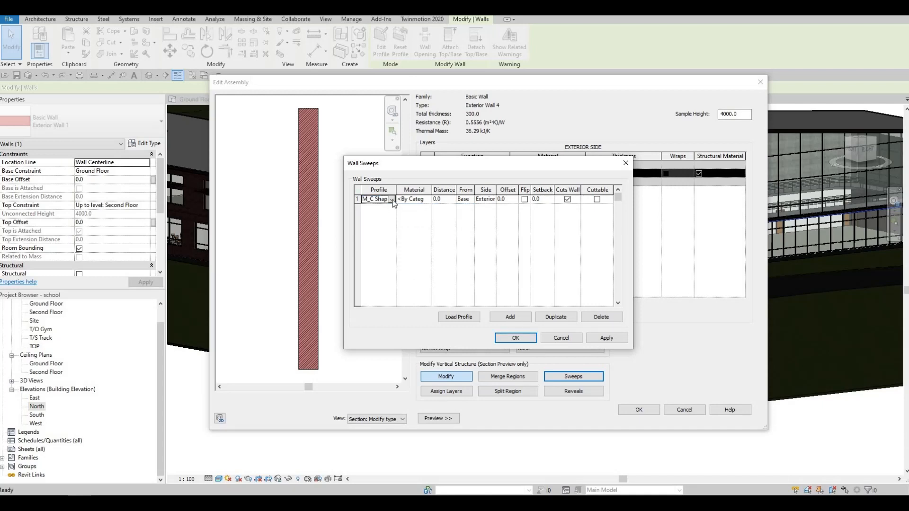
left_click(391, 199)
scroll(425, 246, "down", 5)
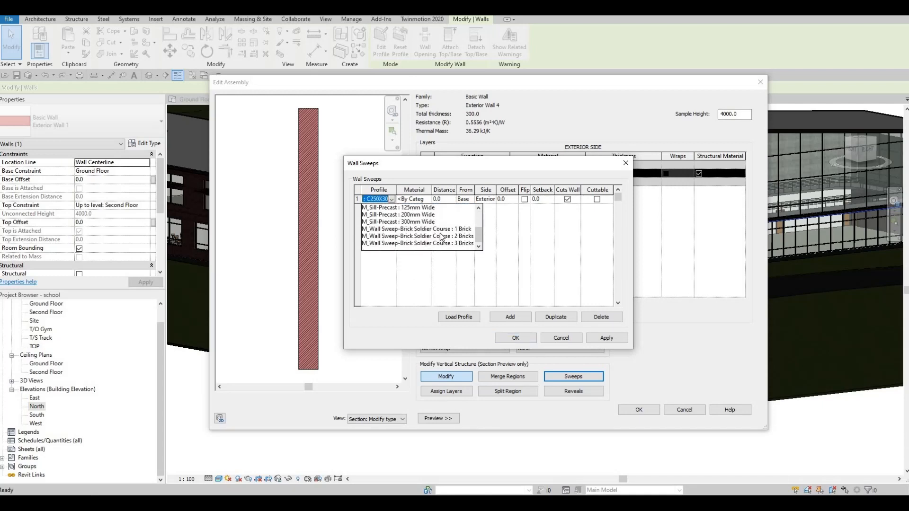
left_click(425, 229)
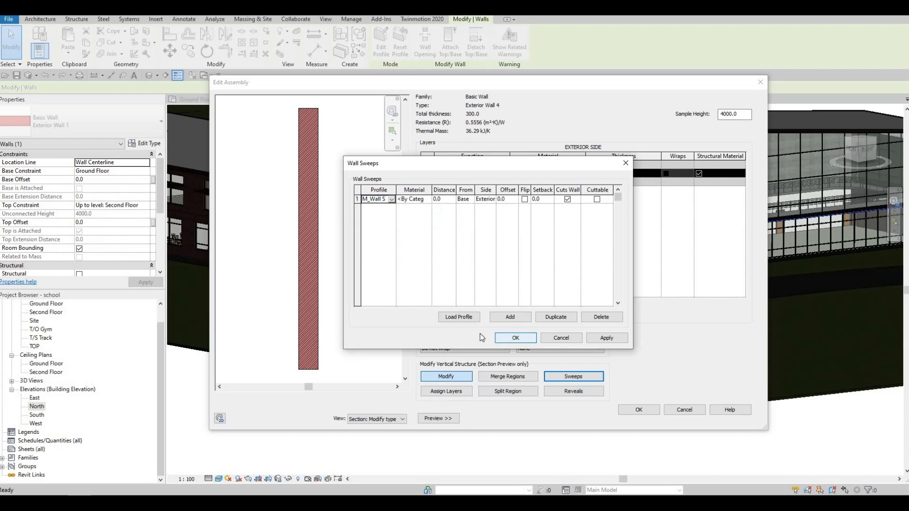
key("Return")
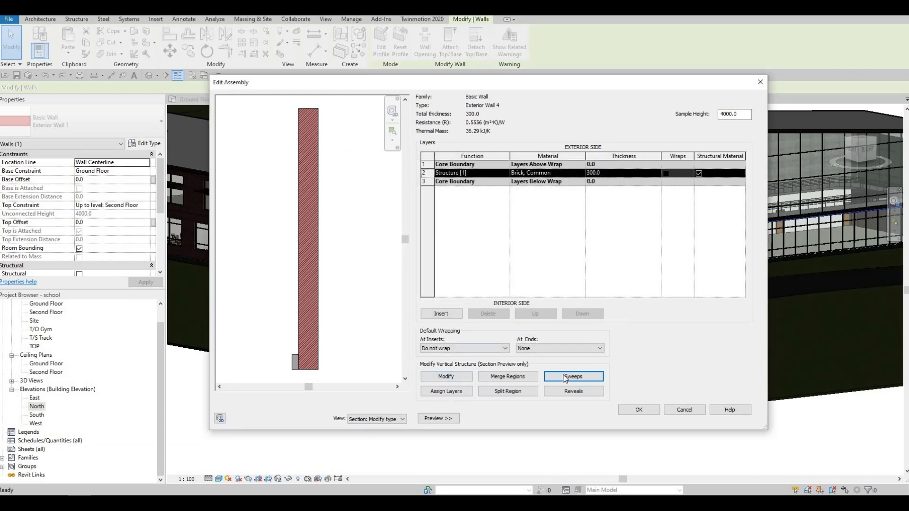
- Set the wall sweep's distance from the base to 600 and accept the Exterior Wall 4 assembly and type properties
left_click(549, 375)
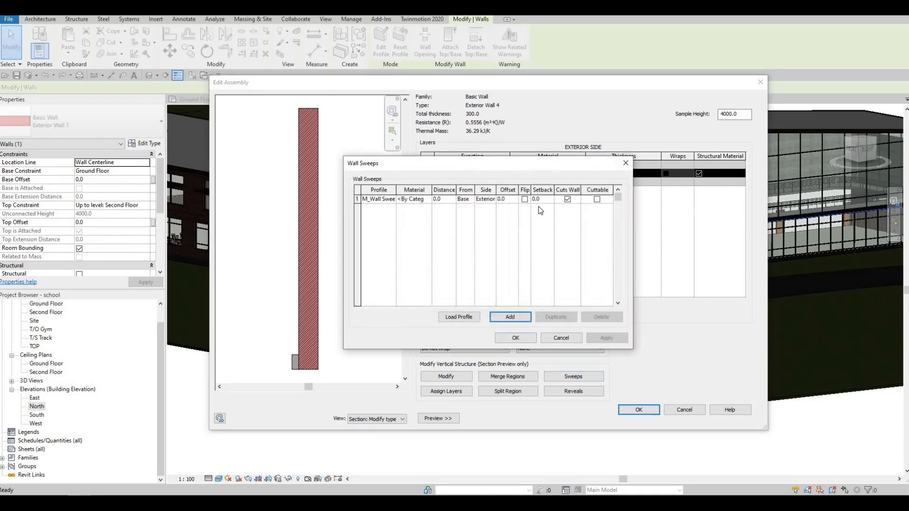
left_click(450, 201)
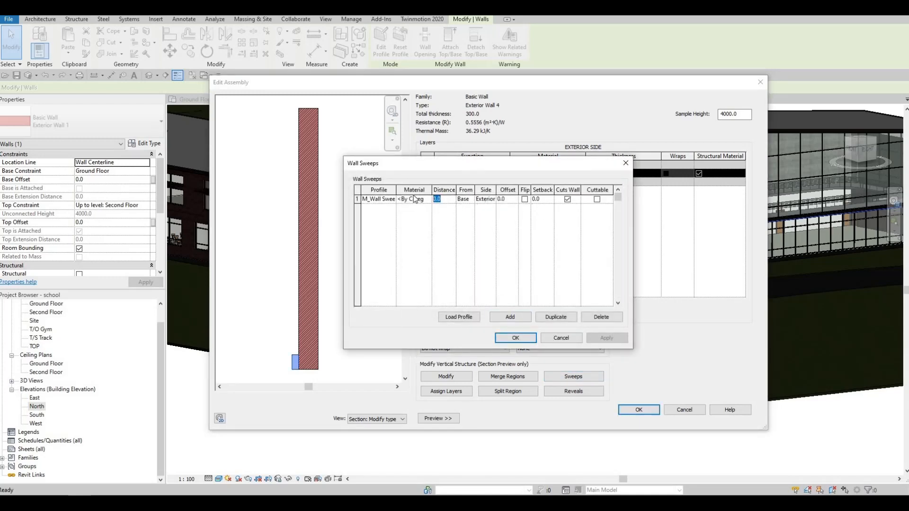
type("30")
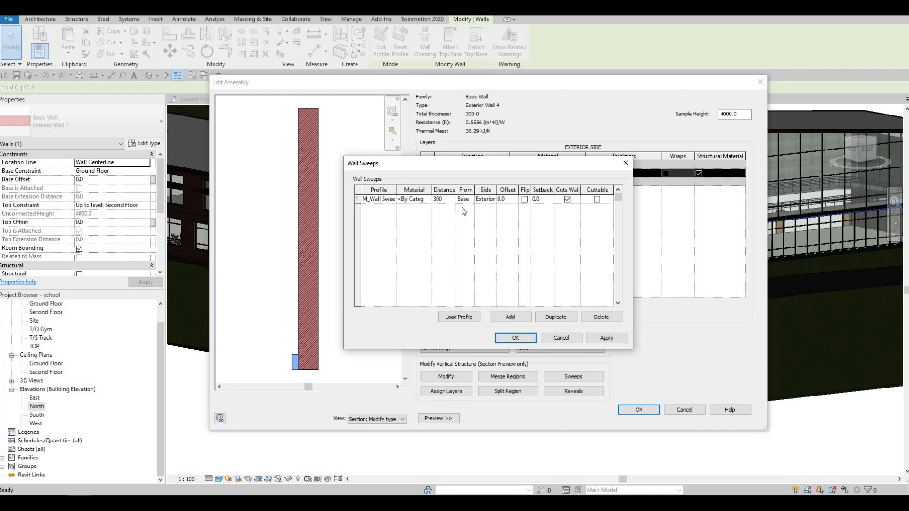
type("0")
key("ctrl+a")
type("600")
left_click(607, 339)
key("Escape")
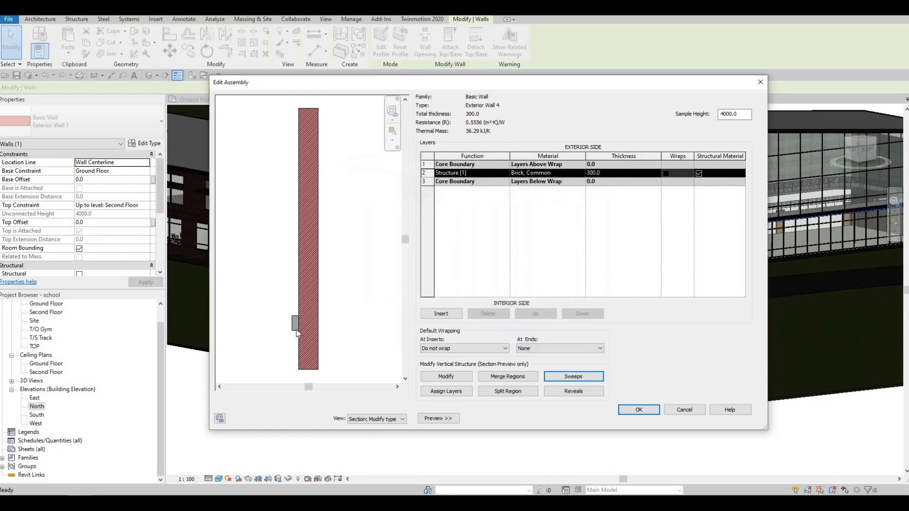
left_click(642, 409)
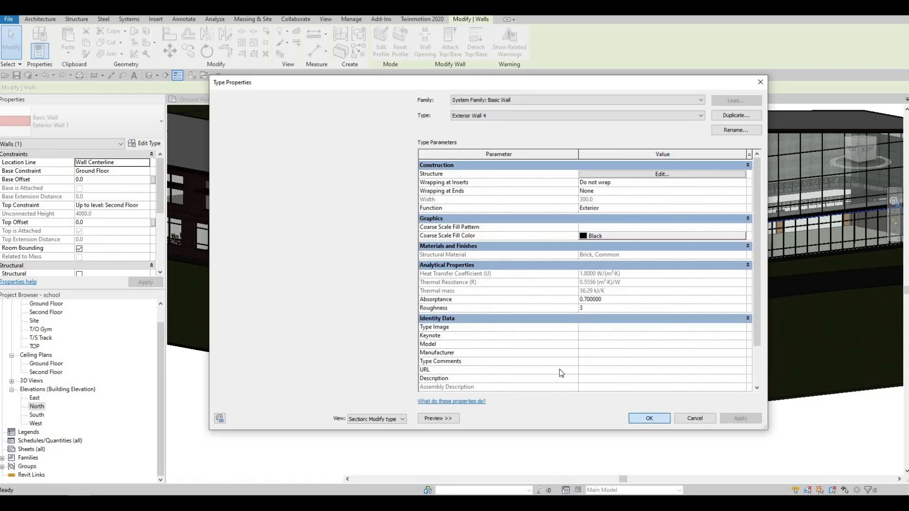
key("Return")
- Examine the wall sweep on both sides of the main entrance and where it stops at the glazing
scroll(634, 280, "up", 5)
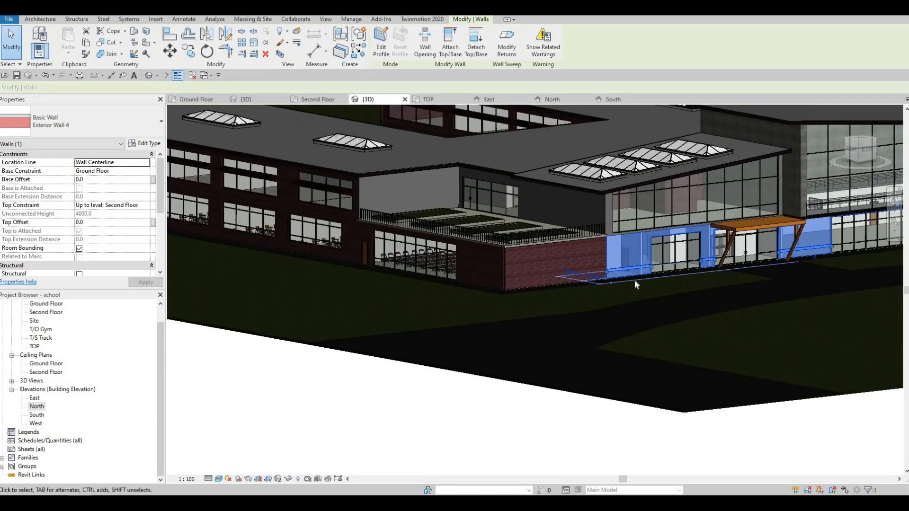
key("Escape")
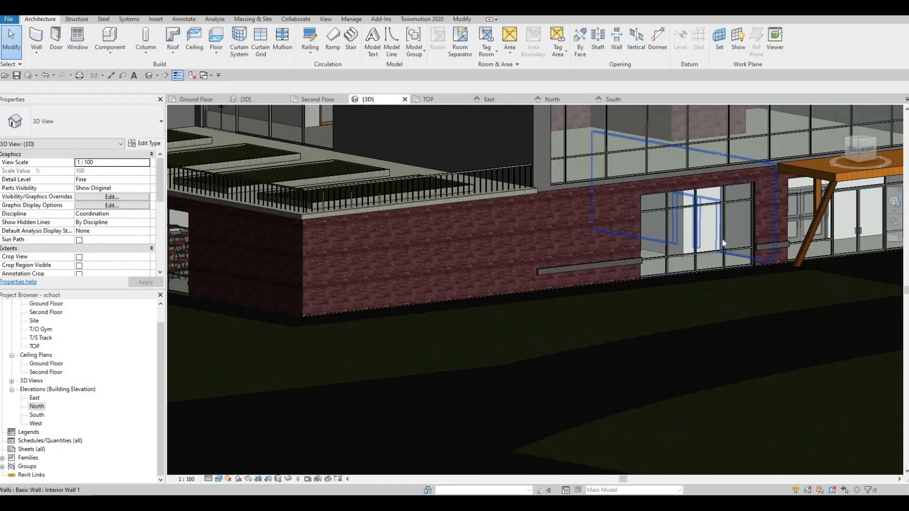
middle_click_drag(786, 260, 608, 263)
middle_click_drag(756, 229, 637, 249)
scroll(658, 241, "up", 5)
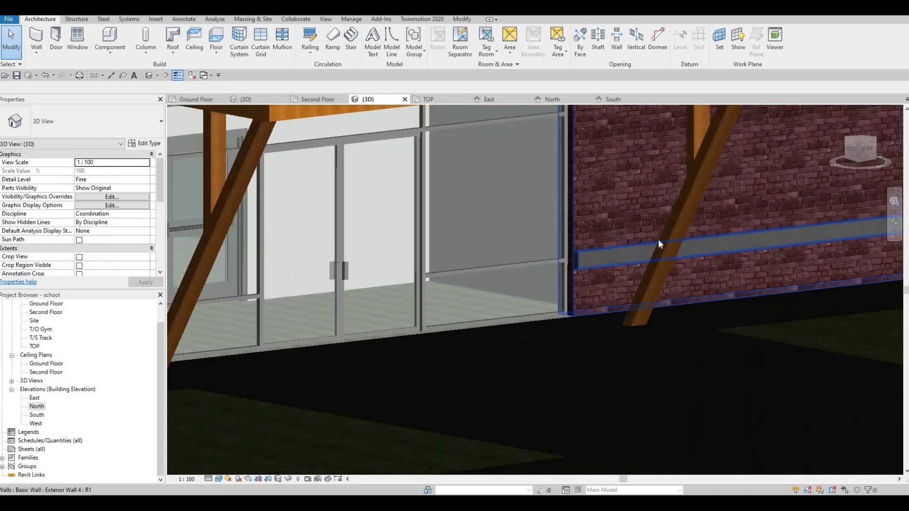
scroll(657, 240, "down", 3)
scroll(662, 241, "down", 4)
scroll(538, 263, "down", 3)
scroll(381, 300, "down", 2)
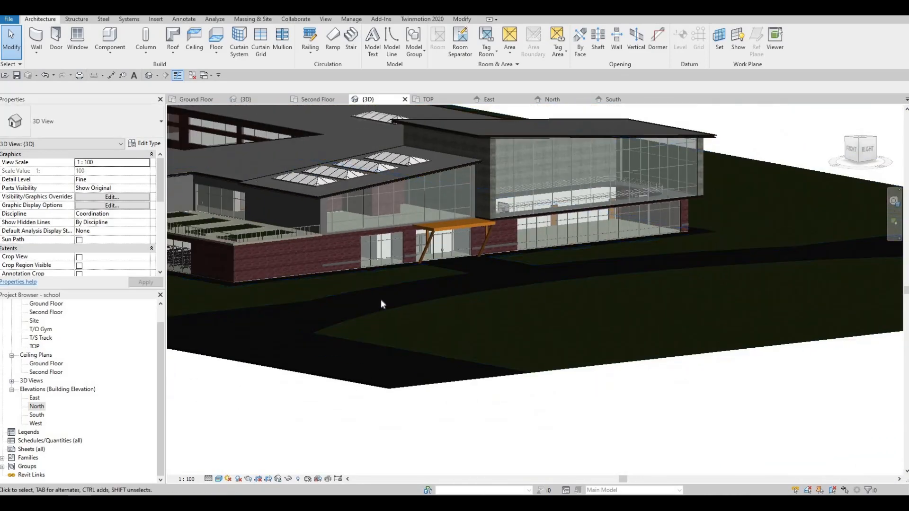
- Change the two ground-floor walls at the corner below the roof terrace from Exterior Wall 1 to Exterior Wall 4
left_click(392, 280)
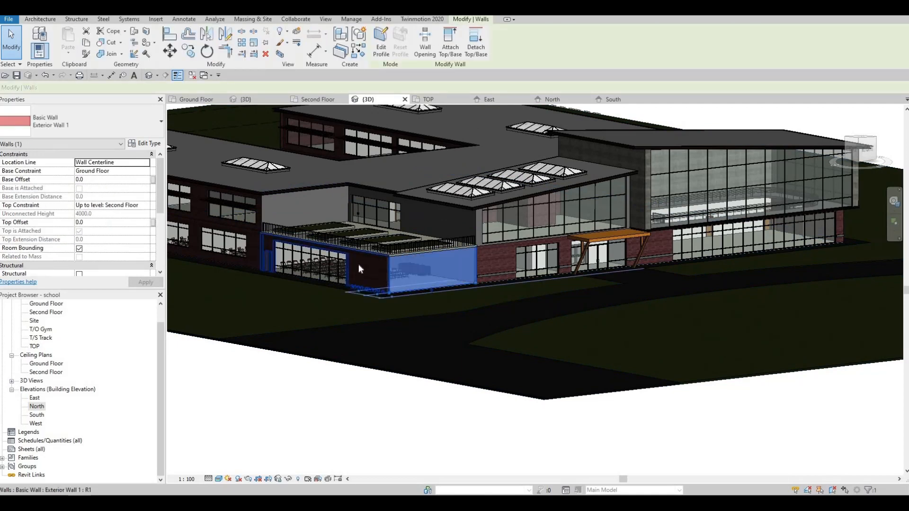
left_click(385, 275)
left_click(395, 278, "ctrl")
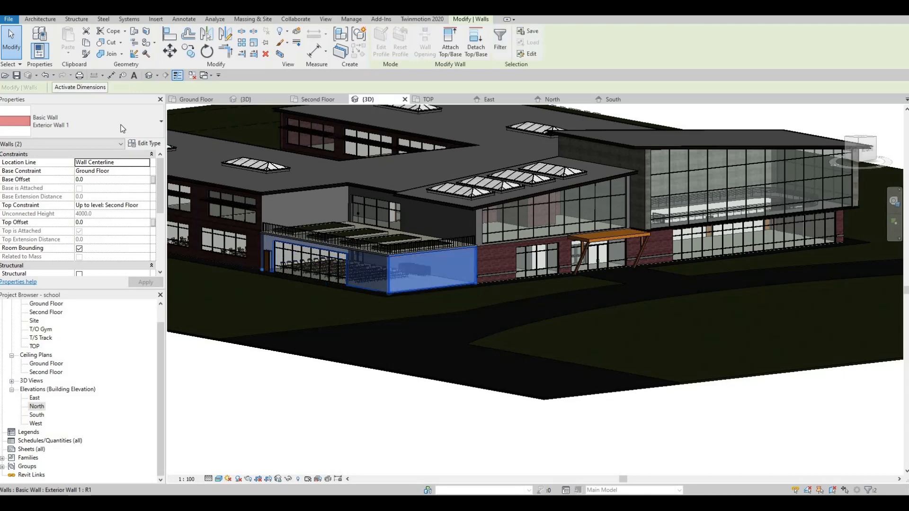
left_click(85, 122)
left_click(73, 213)
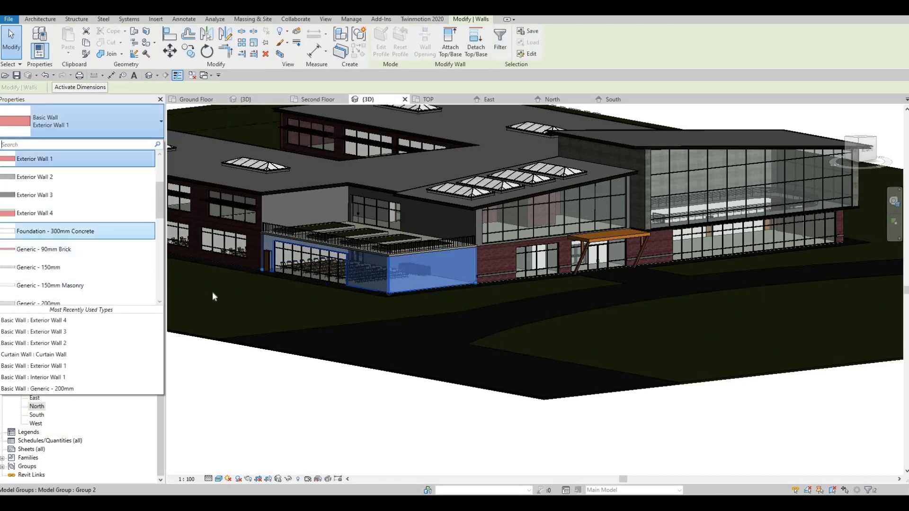
key("Escape")
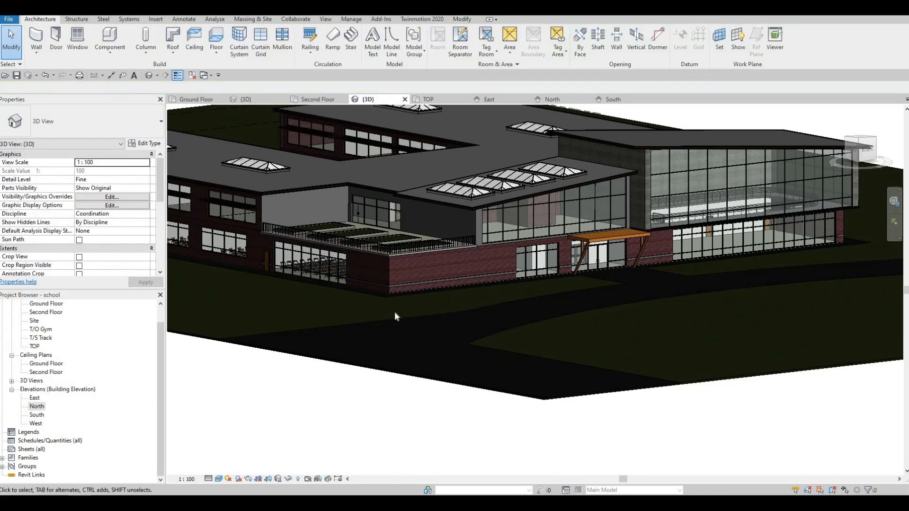
left_click(516, 289)
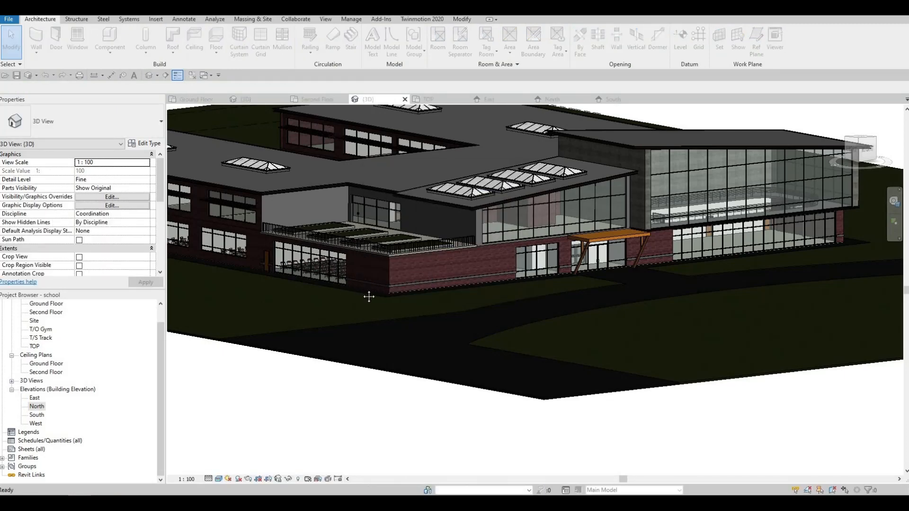
- Assign the Exterior Wall 4 type to the long ground-floor wall of the front classroom wing
scroll(502, 245, "up", 5)
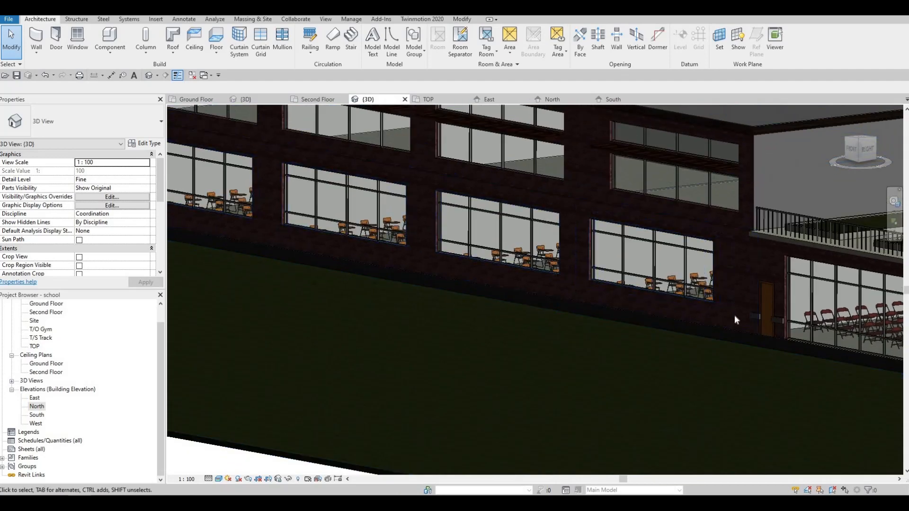
left_click(205, 205)
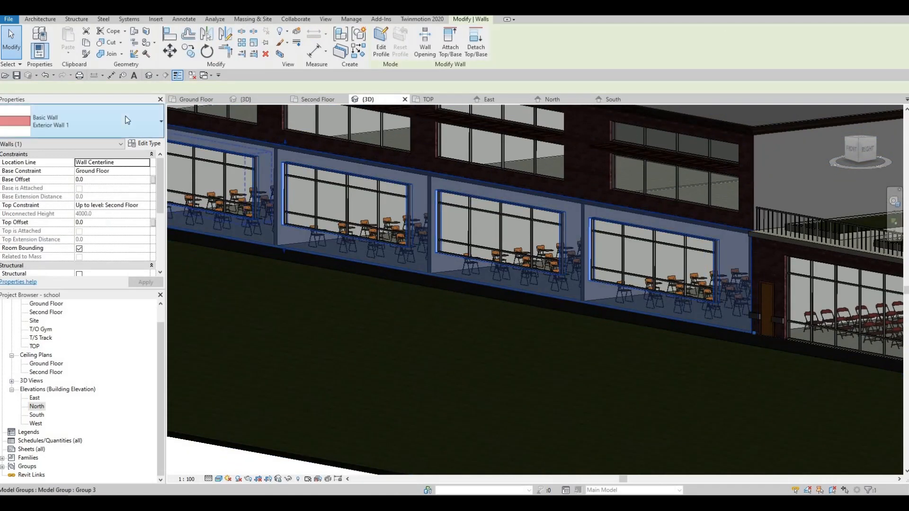
left_click(126, 115)
key("Down")
key("Down")
key("Down")
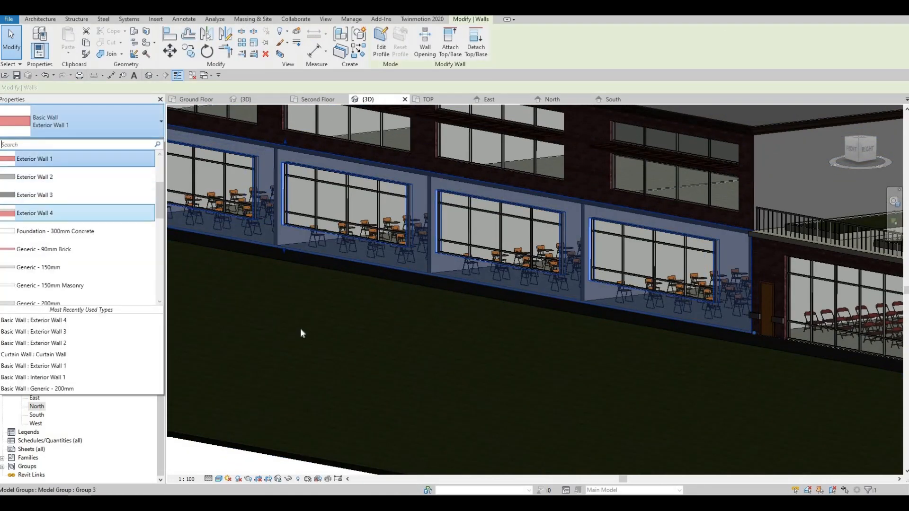
key("Return")
scroll(306, 335, "down", 5)
key("Escape")
- Change the six ground-floor walls around the wing ends, the courtyard and the rear garage-door side to Exterior Wall 4
middle_click_drag(300, 337, 497, 374, "shift")
scroll(641, 315, "up", 3)
middle_click_drag(641, 315, 688, 322, "shift")
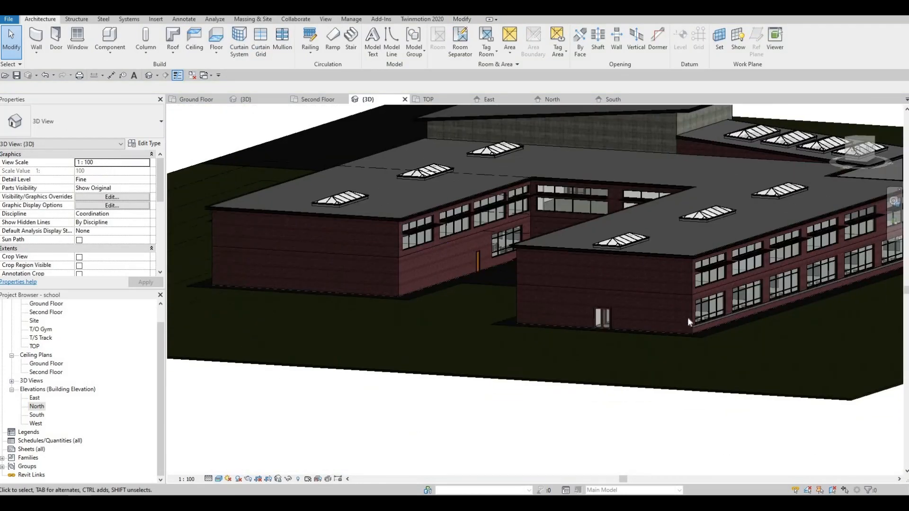
left_click(524, 322)
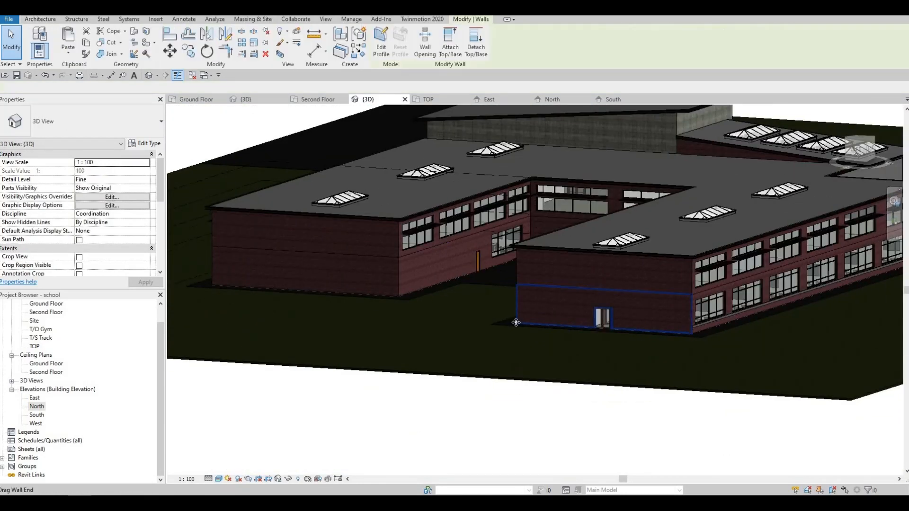
middle_click_drag(623, 347, 515, 320, "shift")
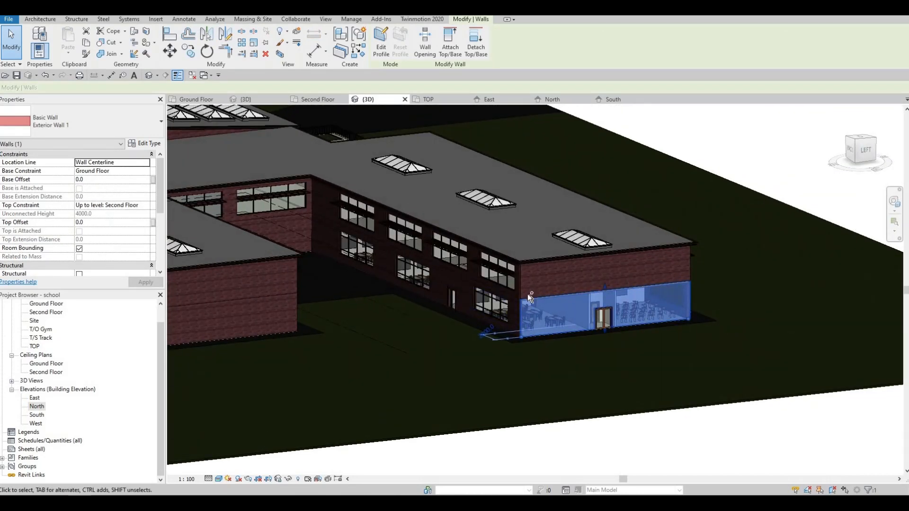
scroll(527, 292, "up", 3)
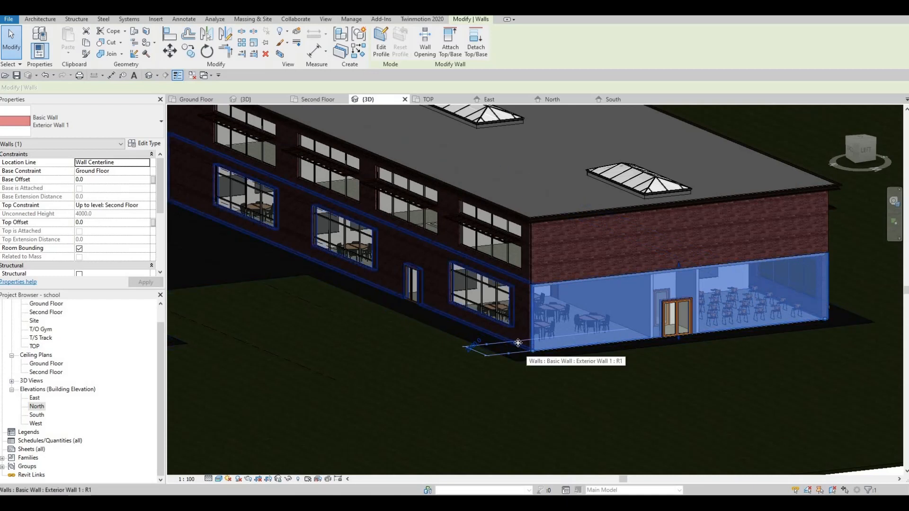
left_click(497, 331, "ctrl")
middle_click_drag(498, 331, 432, 367, "shift")
scroll(468, 356, "up", 2)
middle_click_drag(445, 248, 475, 214, "shift")
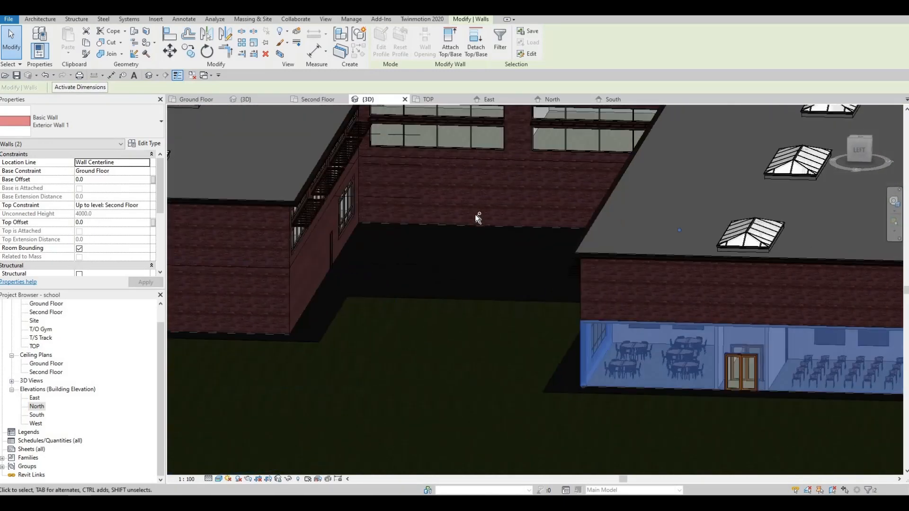
left_click(475, 214, "ctrl")
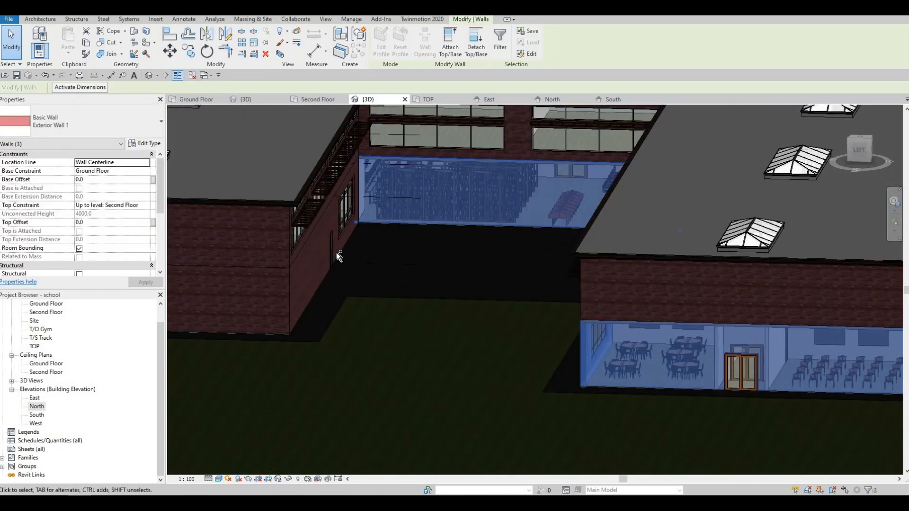
left_click(274, 299, "ctrl")
middle_click_drag(315, 311, 569, 373)
left_click(568, 373, "ctrl")
middle_click_drag(512, 363, 602, 368, "shift")
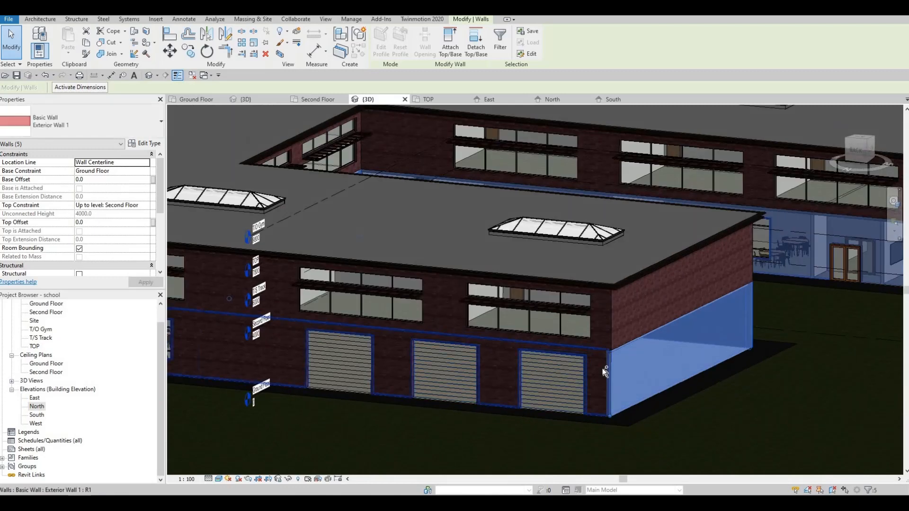
left_click(602, 368, "ctrl")
scroll(594, 334, "down", 1)
middle_click_drag(407, 324, 794, 326)
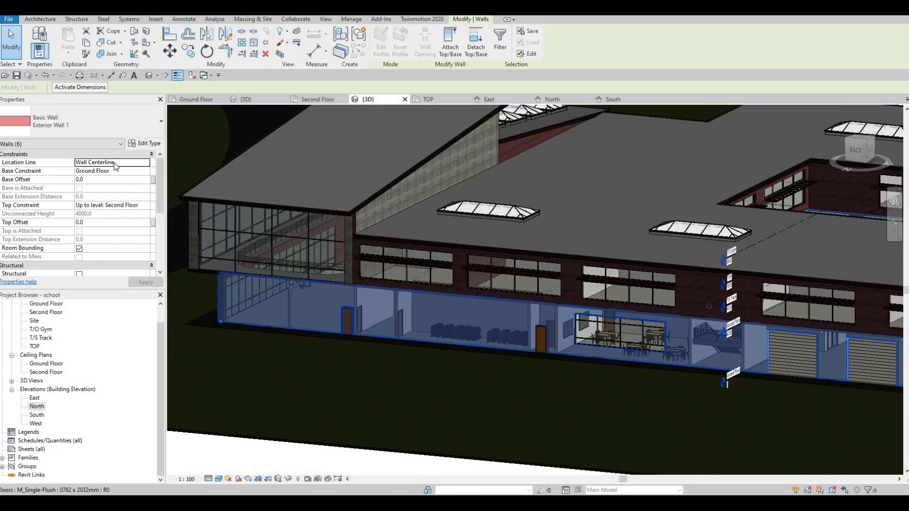
left_click(120, 128)
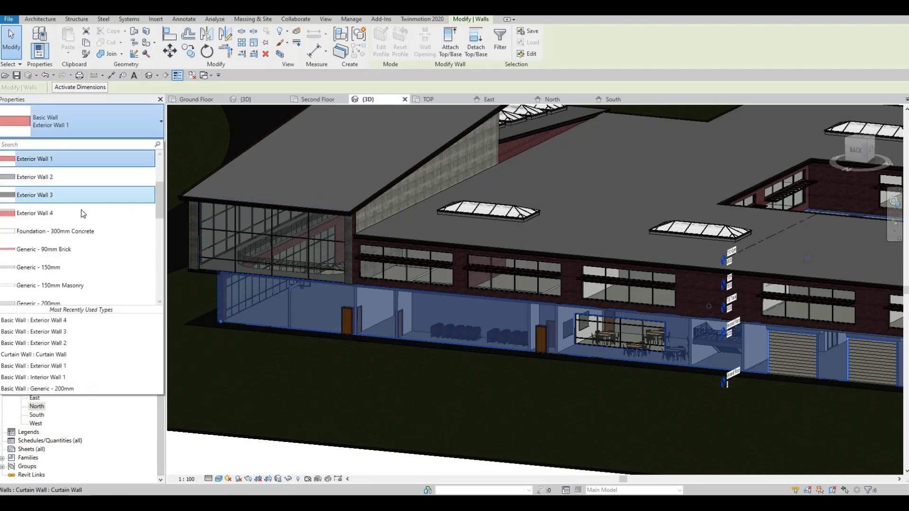
left_click(81, 210)
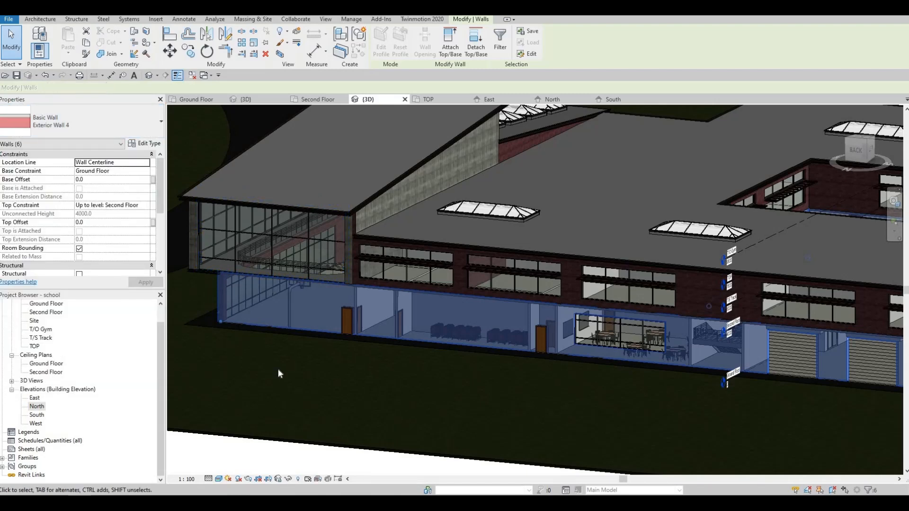
key("Escape")
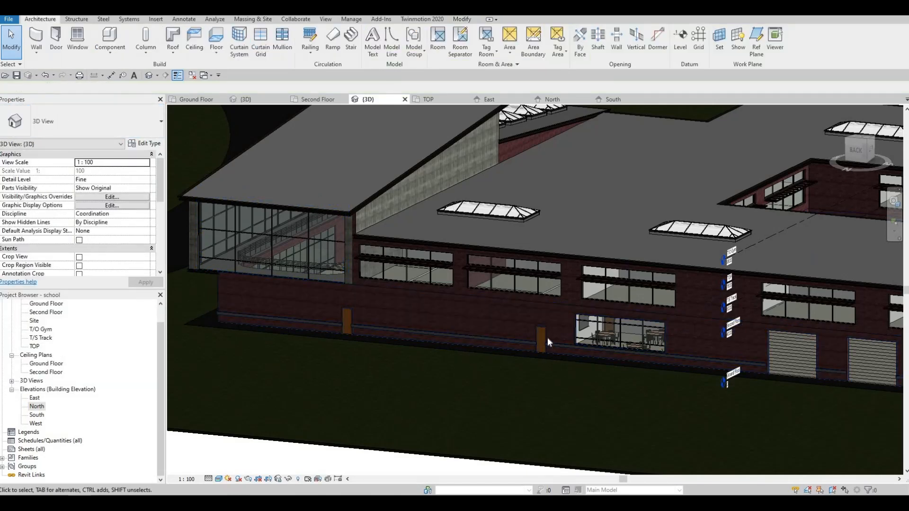
- Inspect the wall sweep around the rear doors, the gym corner, the main entrance and the terrace block
scroll(540, 336, "up", 6)
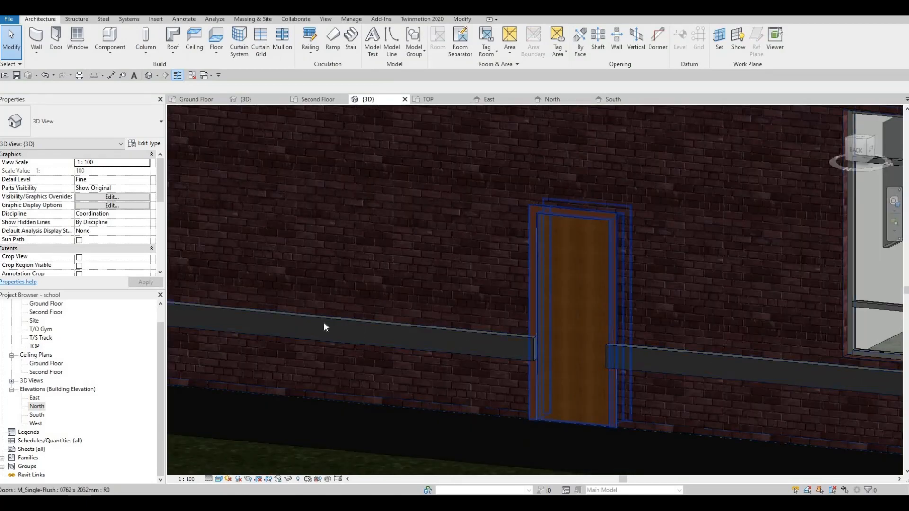
scroll(326, 324, "down", 6)
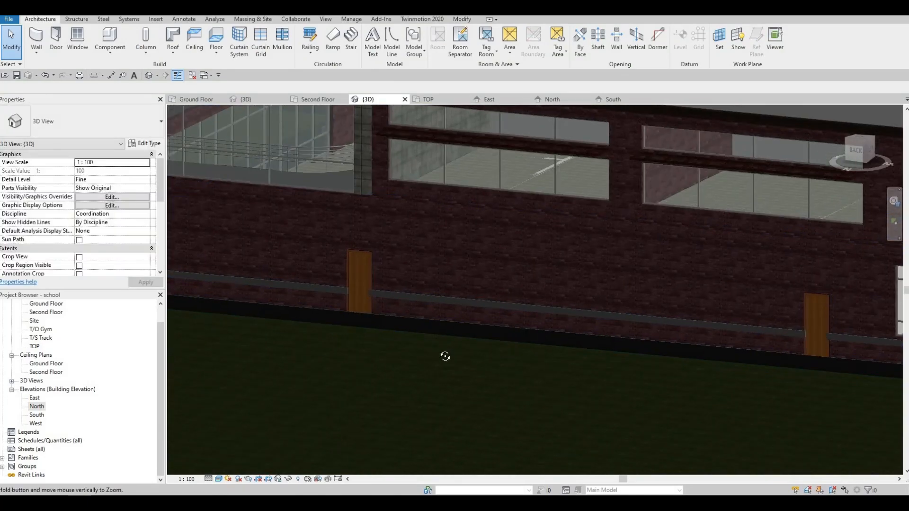
middle_click_drag(444, 315, 476, 263, "shift")
middle_click_drag(551, 454, 317, 256)
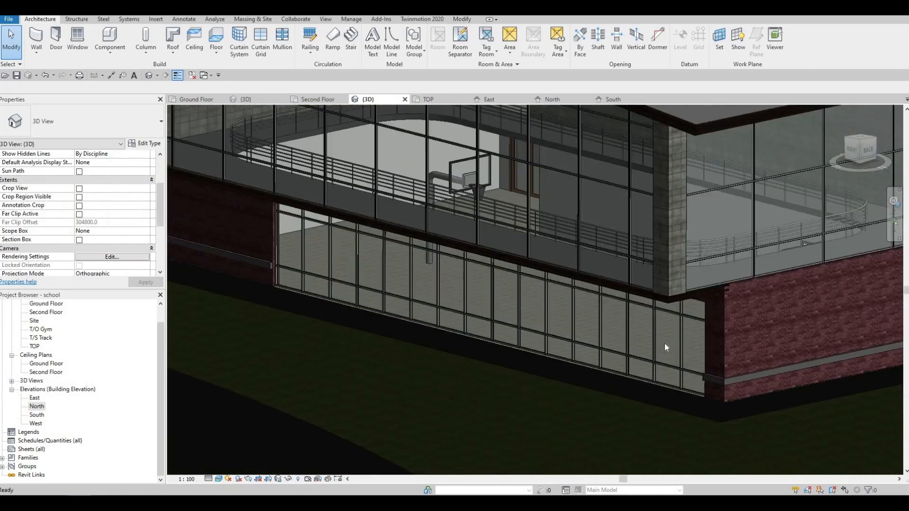
scroll(719, 373, "up", 2)
middle_click_drag(731, 377, 725, 321)
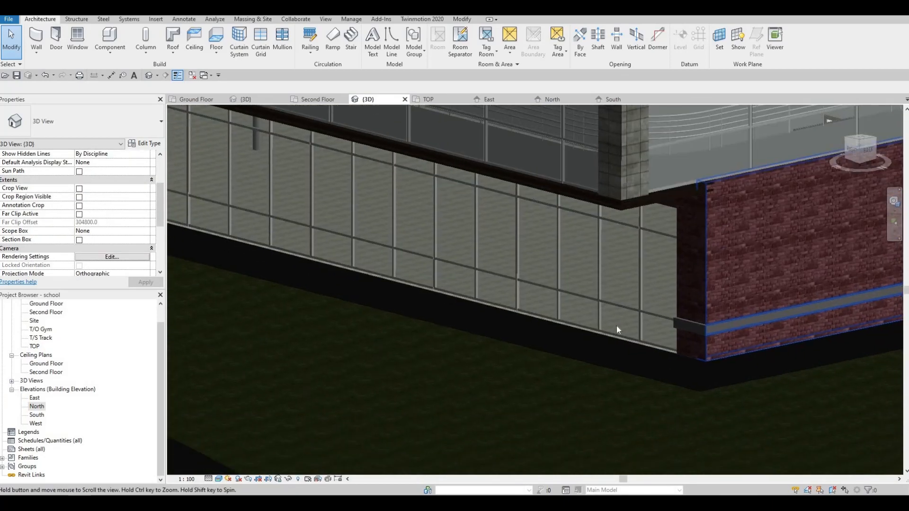
scroll(662, 325, "down", 4)
middle_click_drag(490, 329, 273, 277, "shift")
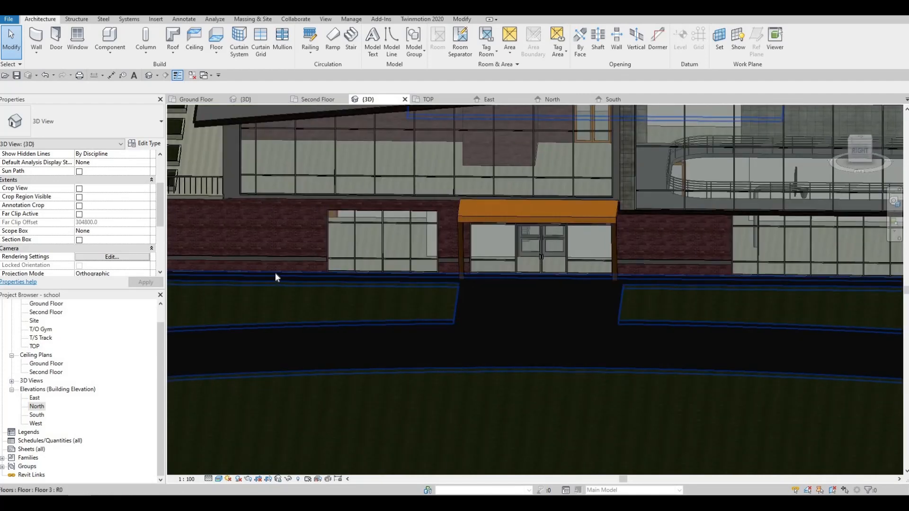
middle_click_drag(332, 276, 342, 323)
key("Tab")
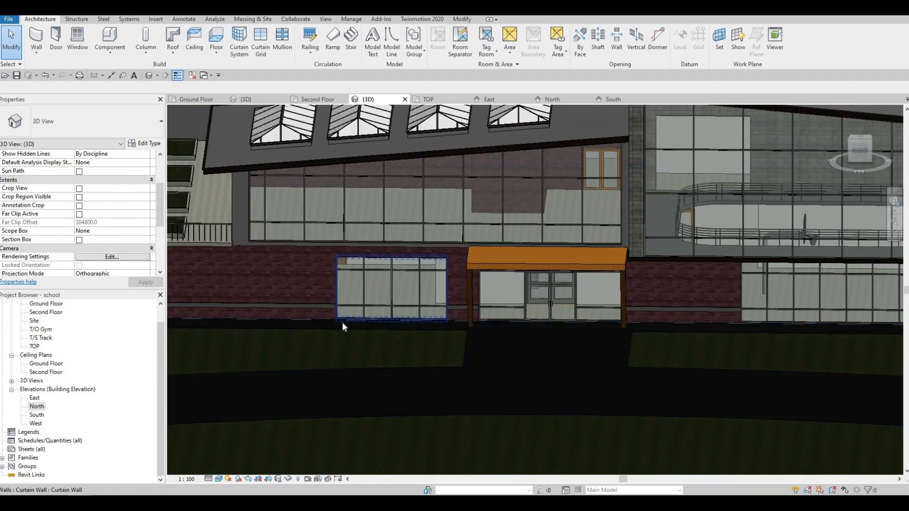
scroll(324, 352, "down", 2)
middle_click_drag(318, 363, 458, 322, "shift")
middle_click_drag(458, 290, 579, 286)
middle_click_drag(634, 263, 477, 253)
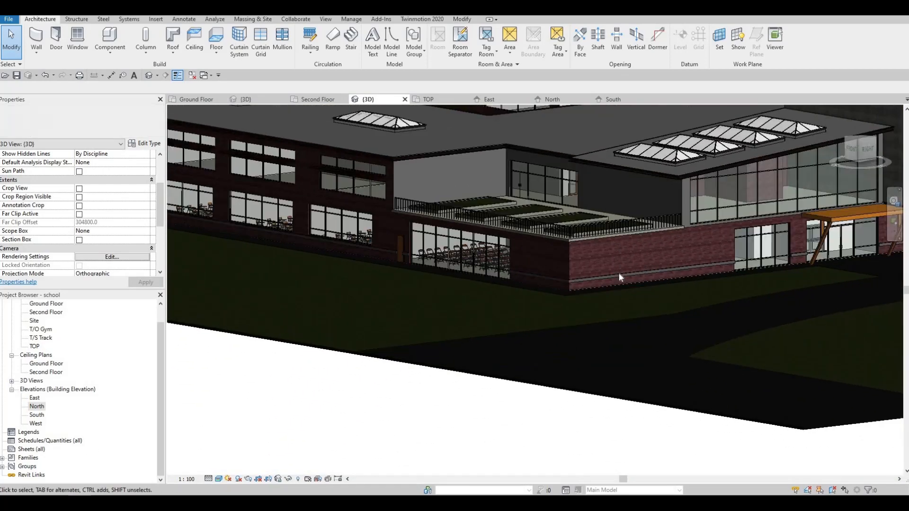
- Inspect the brick walls and wall sweep around the terrace block and along the front façade to the main entrance canopy
scroll(618, 273, "up", 2)
scroll(477, 282, "up", 2)
middle_click_drag(535, 258, 347, 262)
scroll(503, 279, "up", 2)
middle_click_drag(386, 293, 501, 317)
scroll(418, 316, "up", 3)
middle_click_drag(294, 270, 326, 273, "shift")
middle_click_drag(781, 263, 389, 271)
scroll(388, 268, "down", 4)
middle_click_drag(553, 255, 329, 269)
scroll(441, 272, "down", 6)
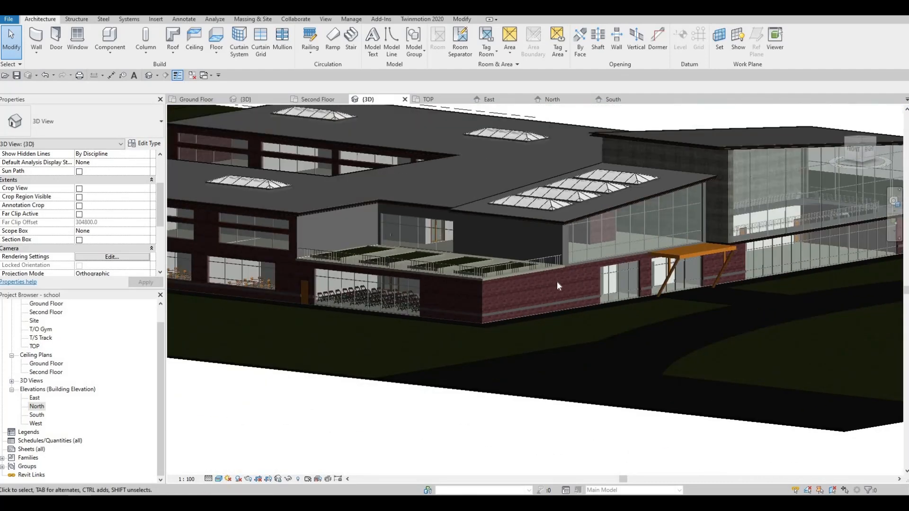
middle_click_drag(488, 290, 438, 270)
scroll(438, 270, "up", 1)
scroll(438, 270, "up", 2)
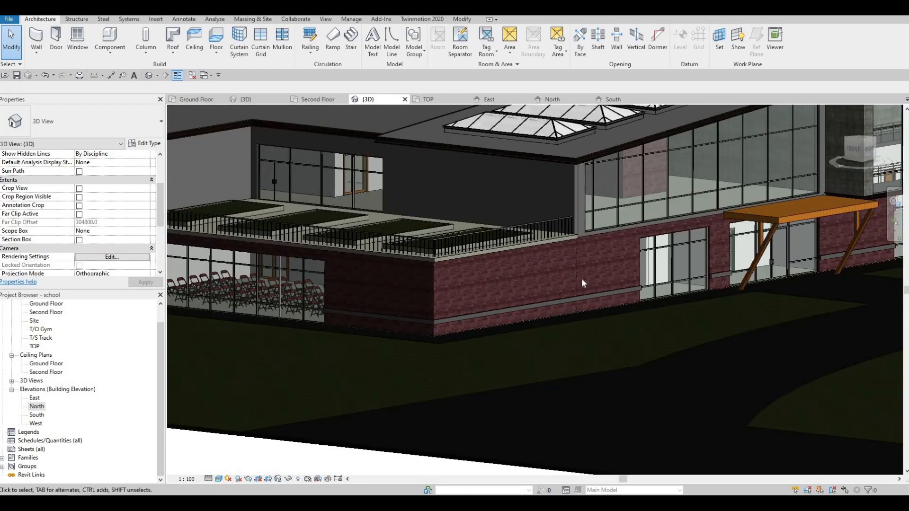
middle_click_drag(605, 274, 561, 293)
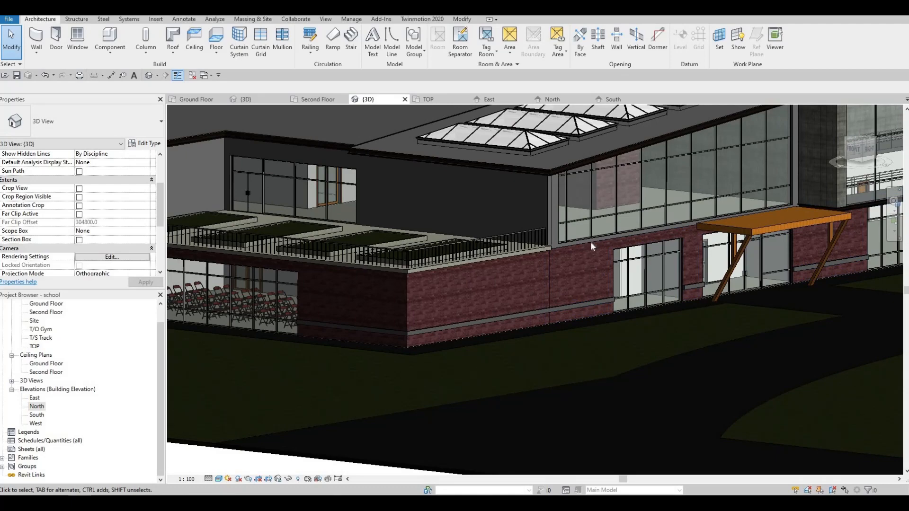
- Examine the gym roof's edge and overhang at the corner above the concrete-block wall and the curtain wall
middle_click_drag(590, 242, 535, 138, "shift")
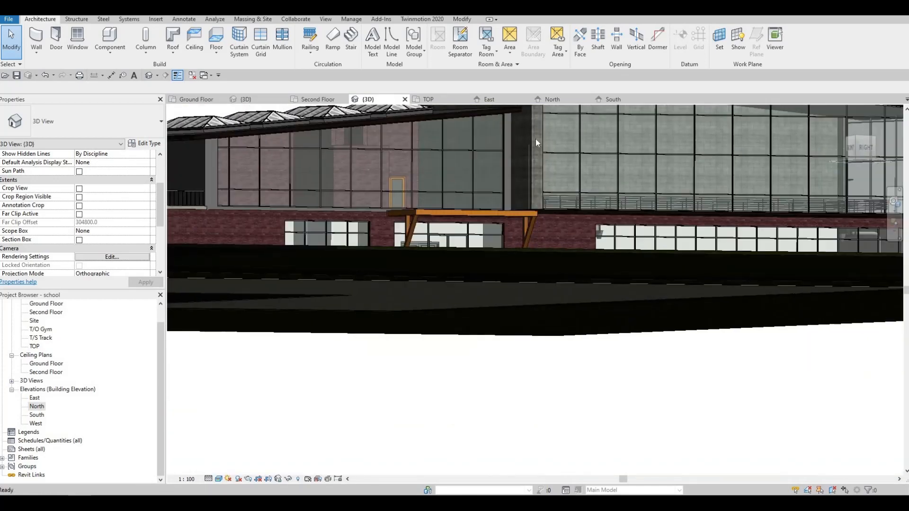
middle_click_drag(538, 212, 494, 277)
scroll(525, 145, "up", 2)
middle_click_drag(404, 145, 423, 194)
scroll(423, 195, "up", 3)
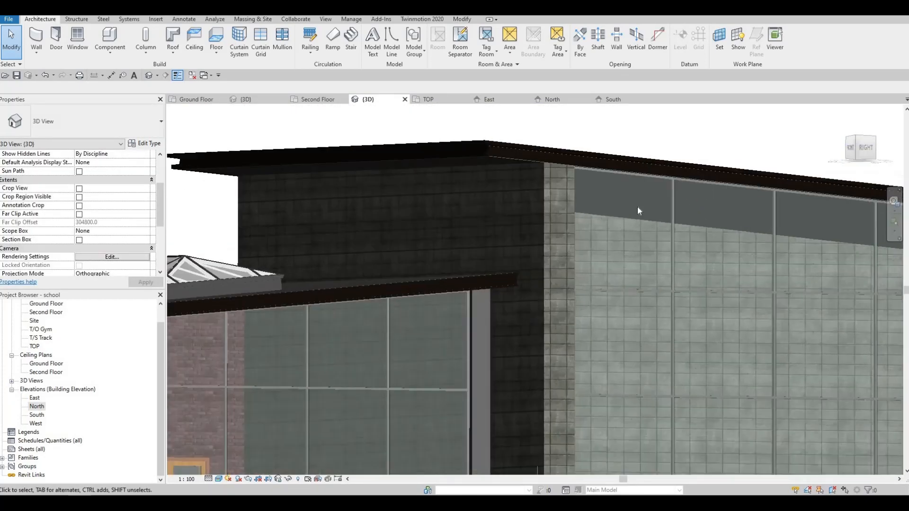
middle_click_drag(638, 211, 337, 203, "shift")
scroll(332, 174, "up", 2)
middle_click_drag(331, 172, 314, 191)
scroll(310, 193, "up", 2)
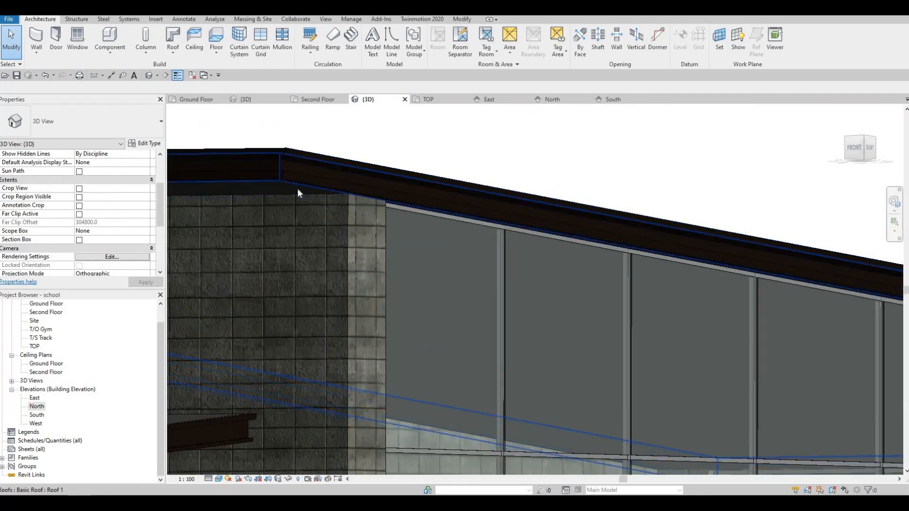
- Open the gym roof's footprint sketch for editing and display it in the Second Floor plan
left_click(270, 182)
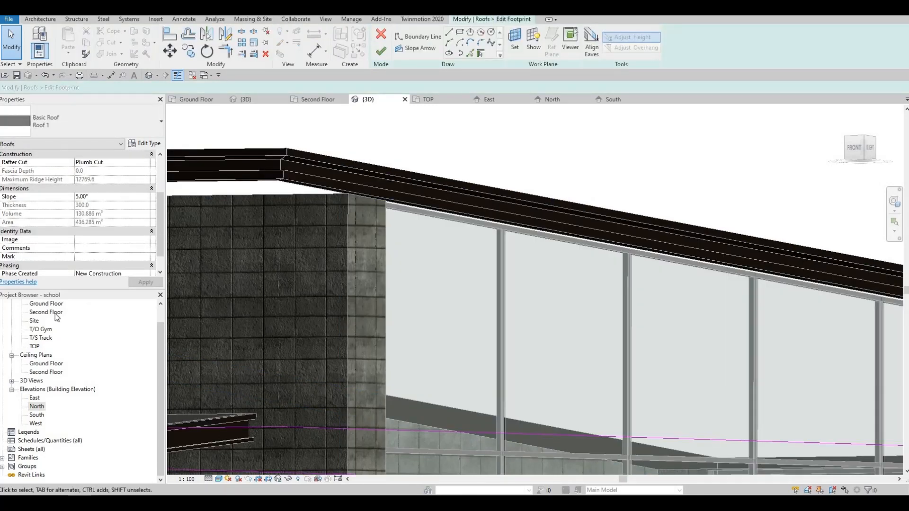
scroll(265, 301, "down", 5)
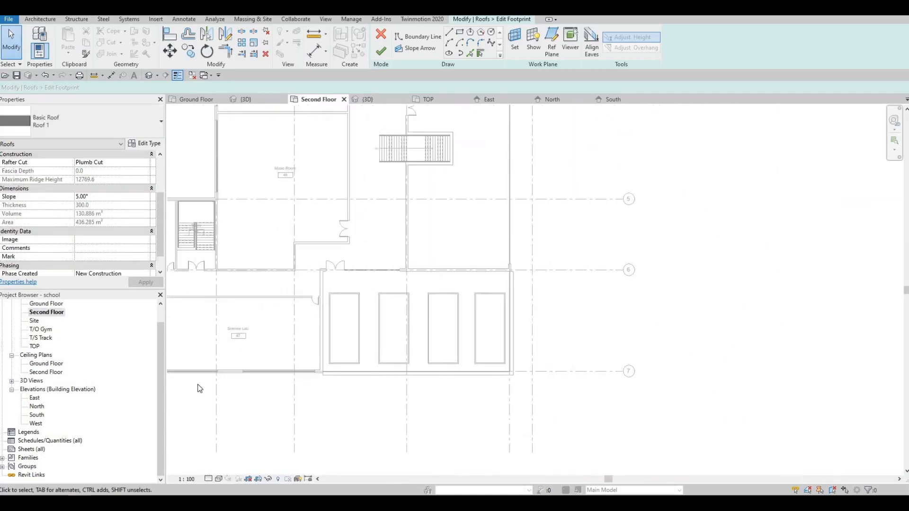
middle_click_drag(224, 430, 194, 481)
middle_click_drag(398, 169, 376, 240)
scroll(380, 168, "up", 4)
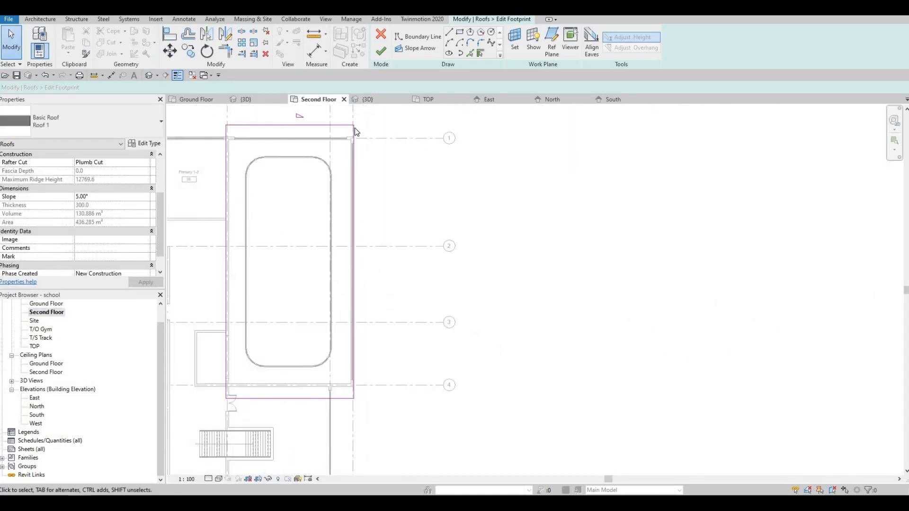
- Nudge the gym roof's long outer boundary line outward to 1950 mm beyond the glazed wall
left_click(355, 132)
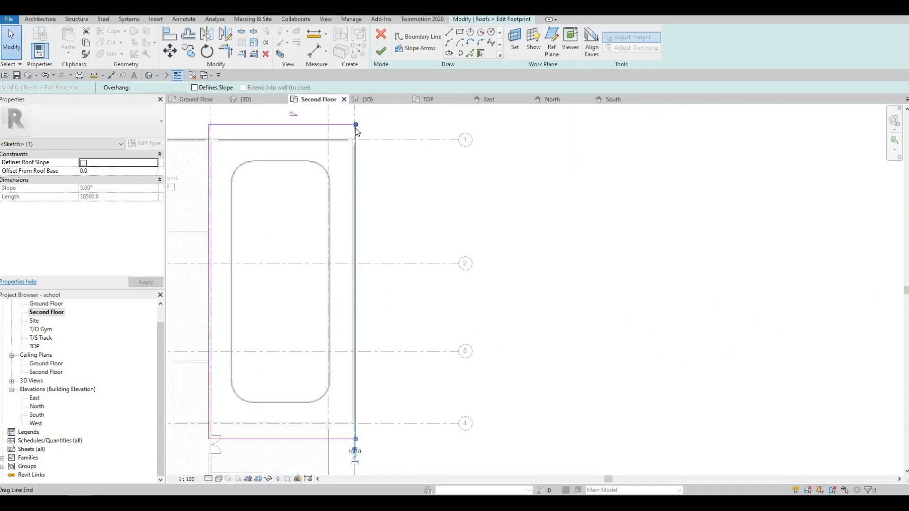
key("Right")
key("Right")
key("Right")
key("Right")
key("Right")
key("Right")
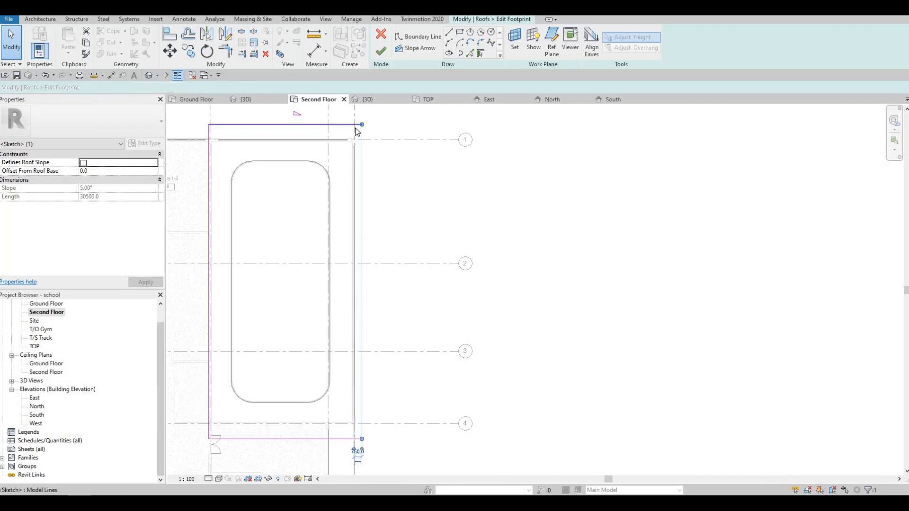
key("Right")
key("Right")
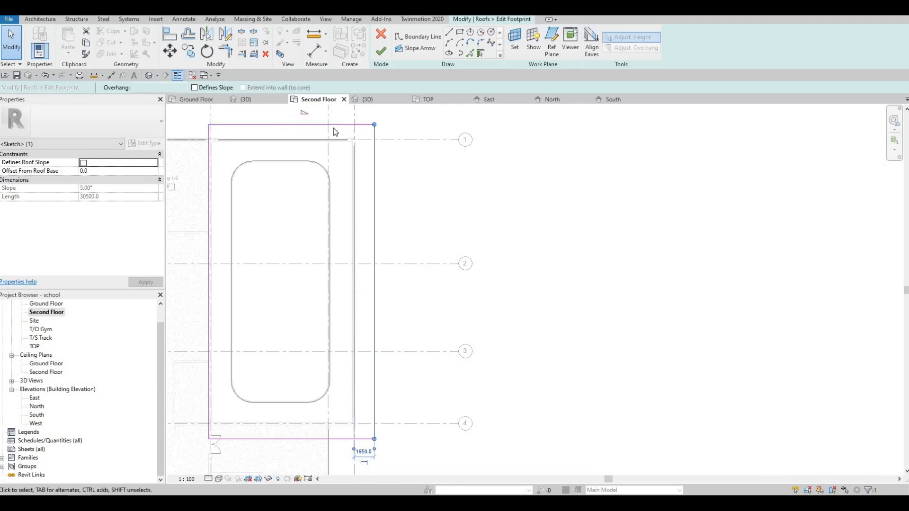
- Check the offset of the roof's short edge at grid 1, and set the long outer boundary's offset to 1500 mm
left_click(319, 131)
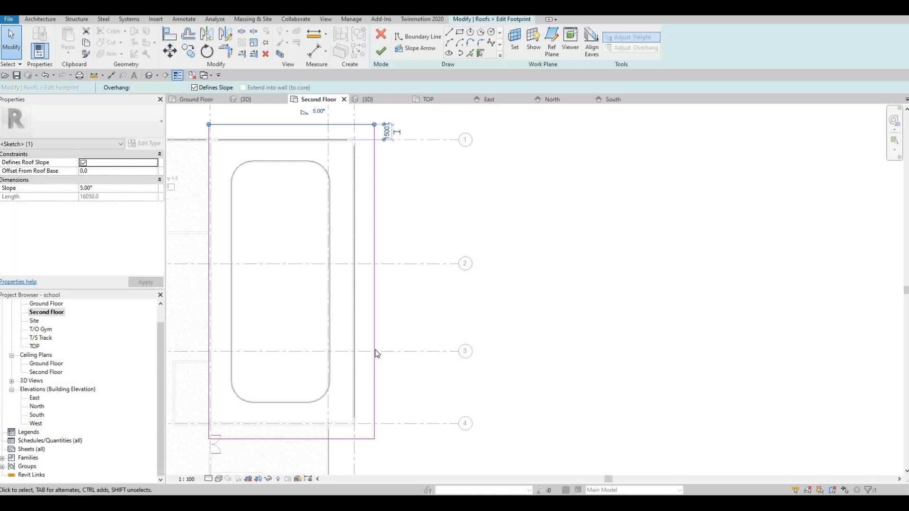
left_click(362, 429)
left_click(360, 451)
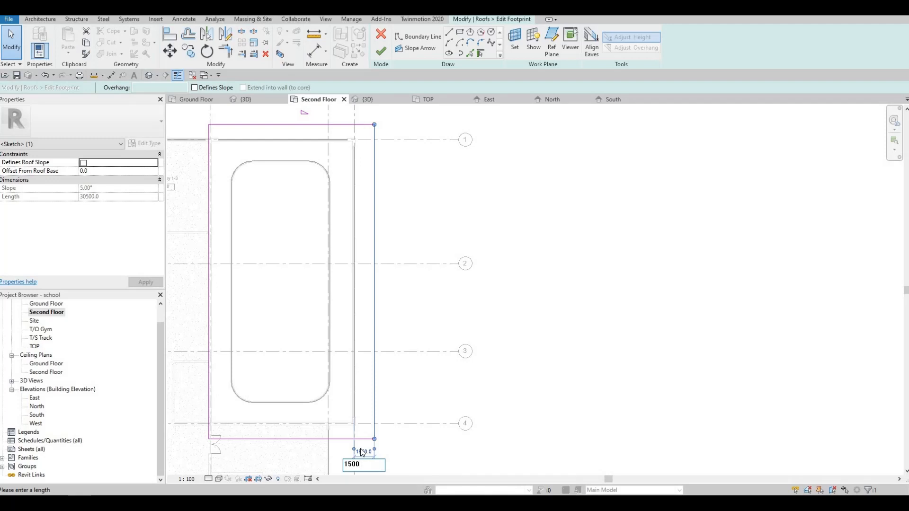
type("1500")
key("Return")
key("Escape")
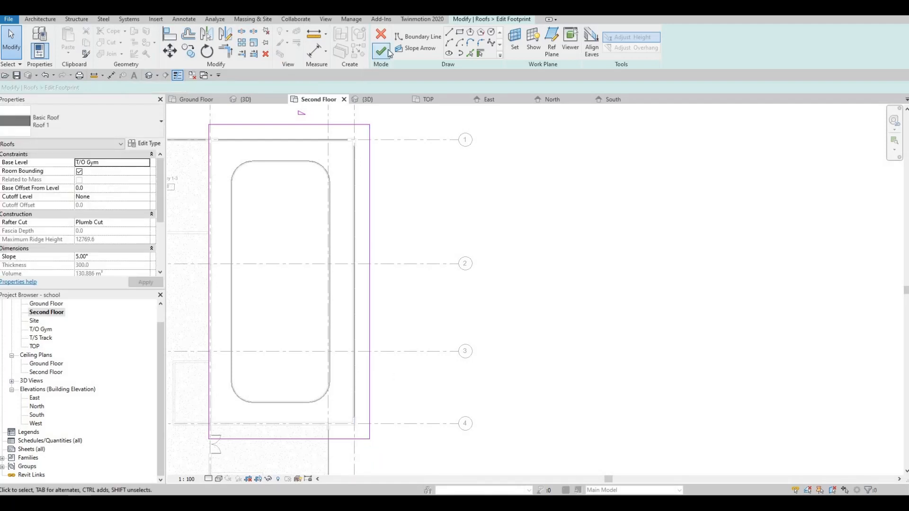
- Finish the roof footprint edit and check the gym roof's overhang above the curtain wall in the 3D view
left_click(156, 76)
left_click(170, 86)
key("Escape")
middle_click_drag(334, 182, 559, 314, "shift")
scroll(458, 228, "down", 3)
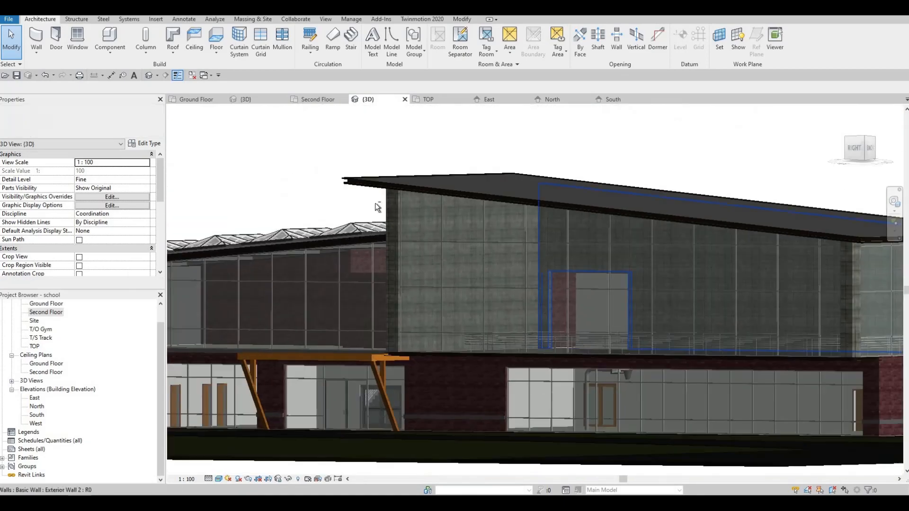
mouse_move(435, 246)
middle_mouse_down("shift")
mouse_move(486, 268)
mouse_move(877, 286)
mouse_move(200, 254)
mouse_move(334, 223)
mouse_move(466, 212)
mouse_move(532, 175)
middle_mouse_up("shift")
scroll(518, 162, "up", 4)
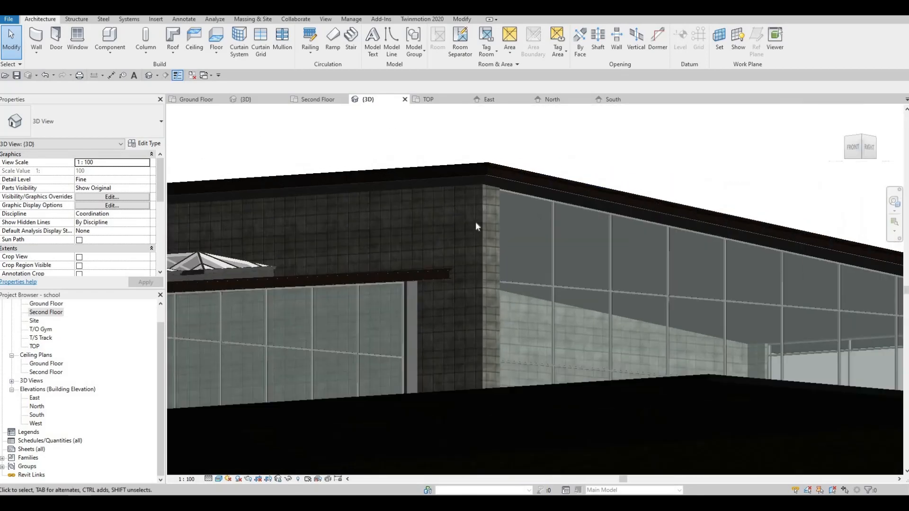
scroll(510, 271, "down", 3)
middle_click_drag(341, 308, 707, 152, "shift")
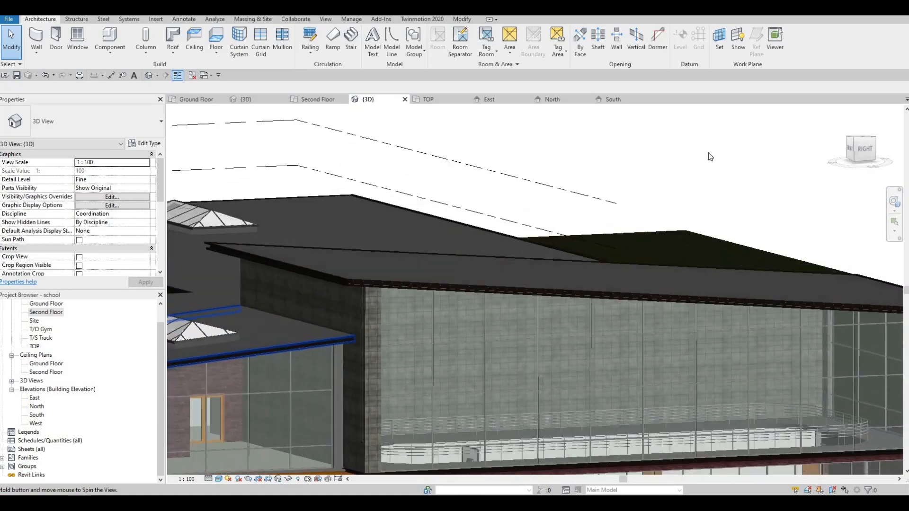
- Inspect the main entrance front, from the terrace block past the canopy to the glazed gym façade
middle_click_drag(265, 229, 649, 137)
scroll(627, 131, "down", 3)
middle_click_drag(666, 201, 575, 183)
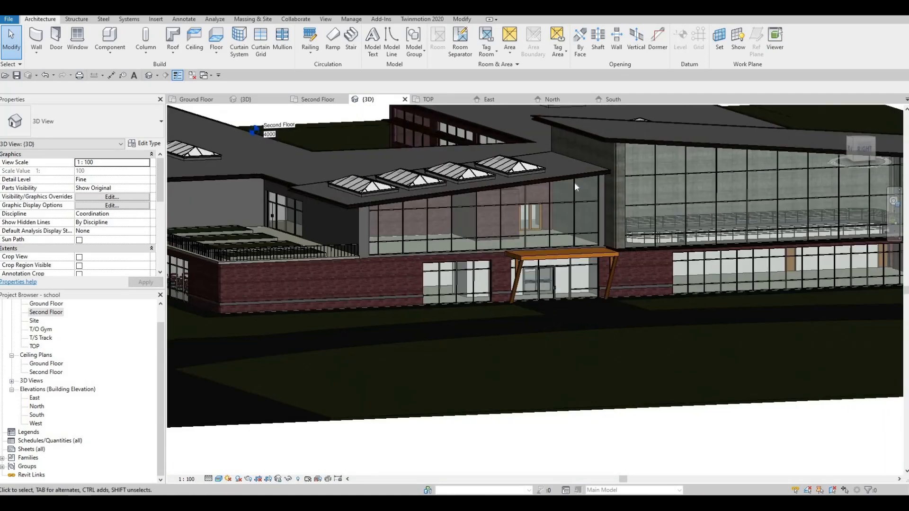
middle_click_drag(620, 215, 523, 226)
scroll(531, 246, "up", 1)
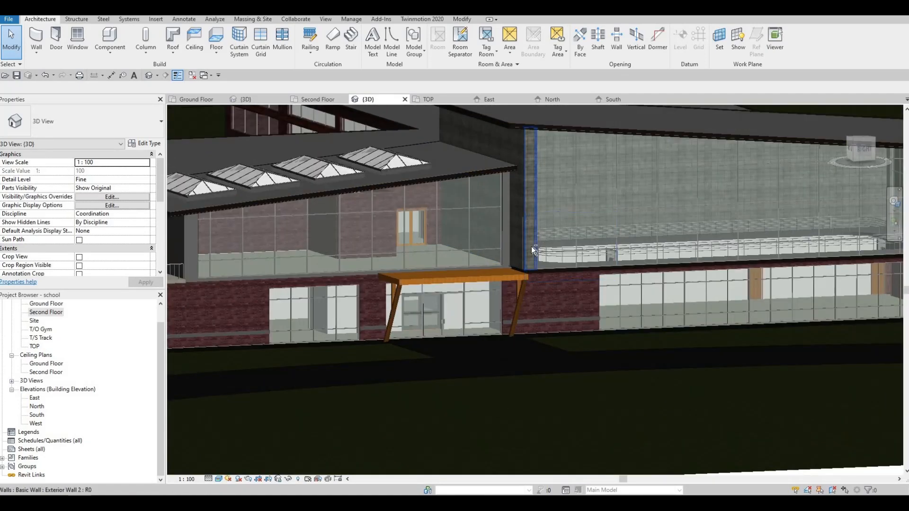
- Review the whole school exterior on its site from above and from the front, including the roofs and skylights
scroll(531, 245, "down", 2)
middle_click_drag(402, 232, 478, 264, "shift")
middle_click_drag(484, 264, 418, 247)
middle_click_drag(549, 251, 556, 303)
scroll(555, 284, "down", 4)
middle_click_drag(710, 297, 722, 298)
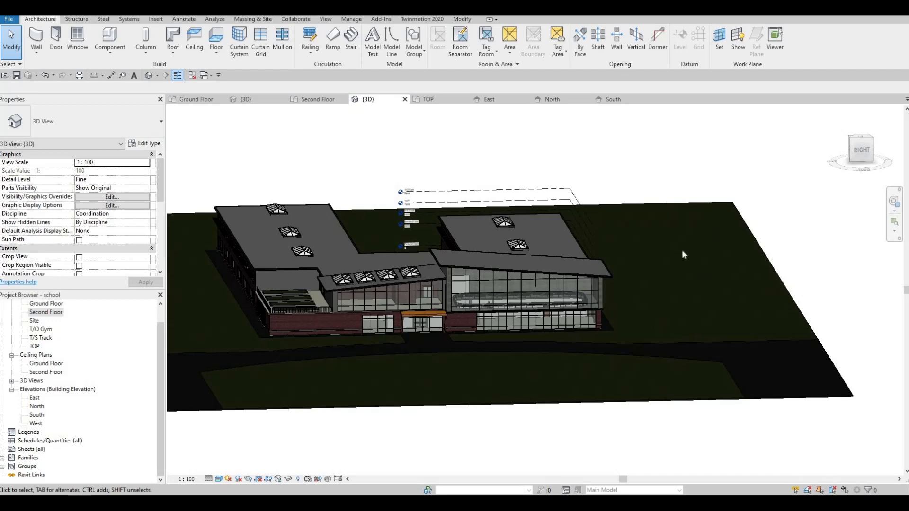
middle_click_drag(231, 288, 341, 288)
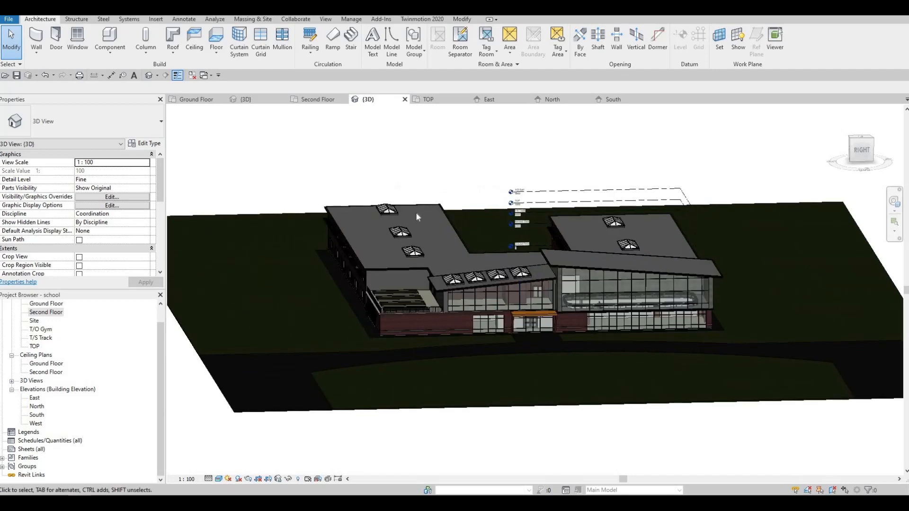
middle_click_drag(604, 261, 634, 291)
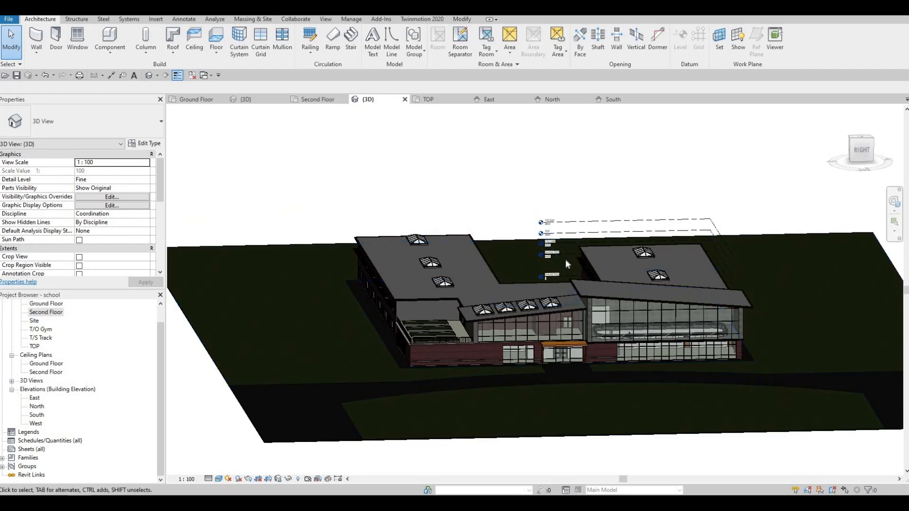
scroll(557, 339, "up", 5)
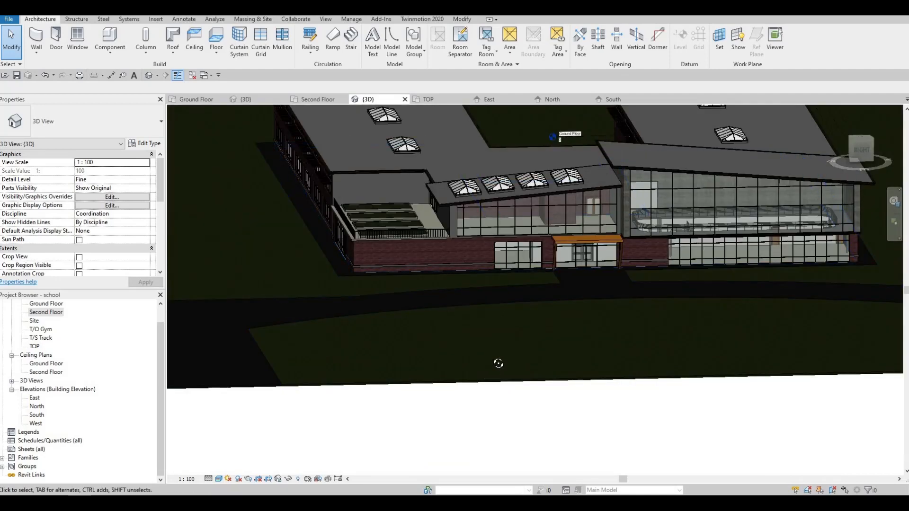
middle_click_drag(497, 365, 460, 374, "shift")
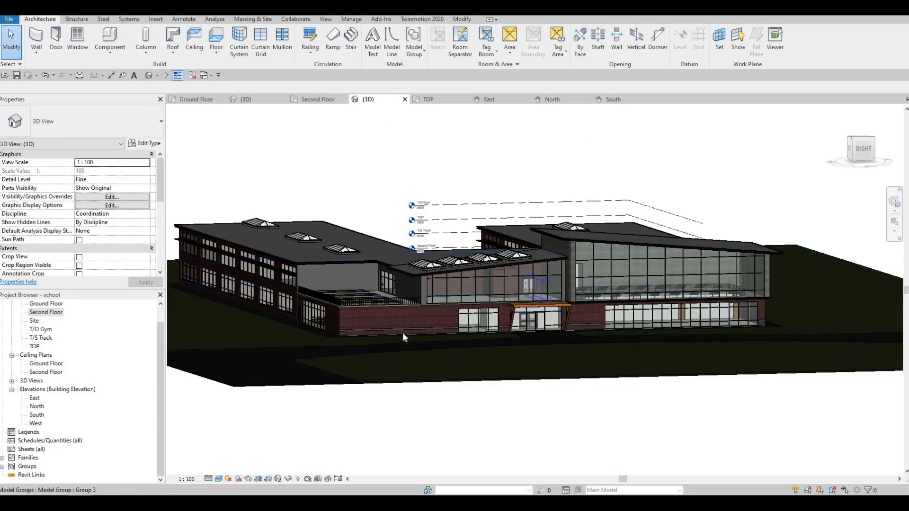
scroll(505, 347, "up", 2)
scroll(507, 331, "down", 4)
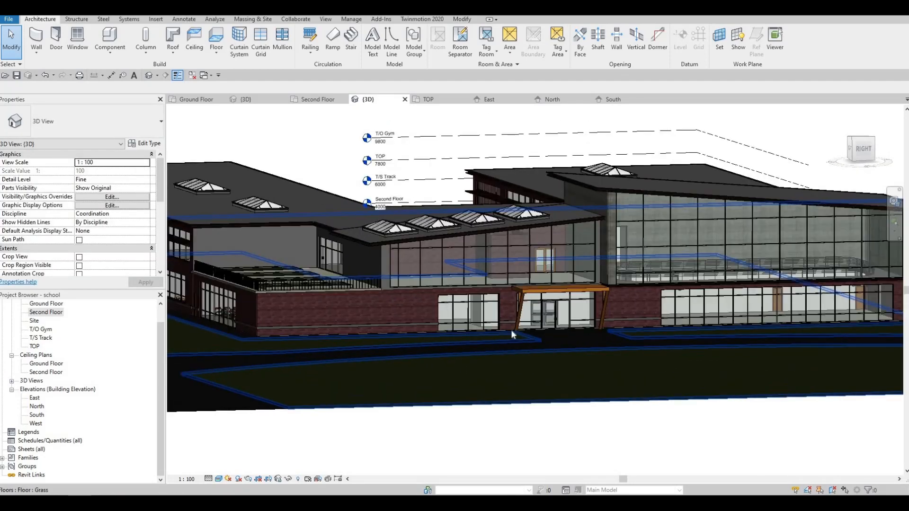